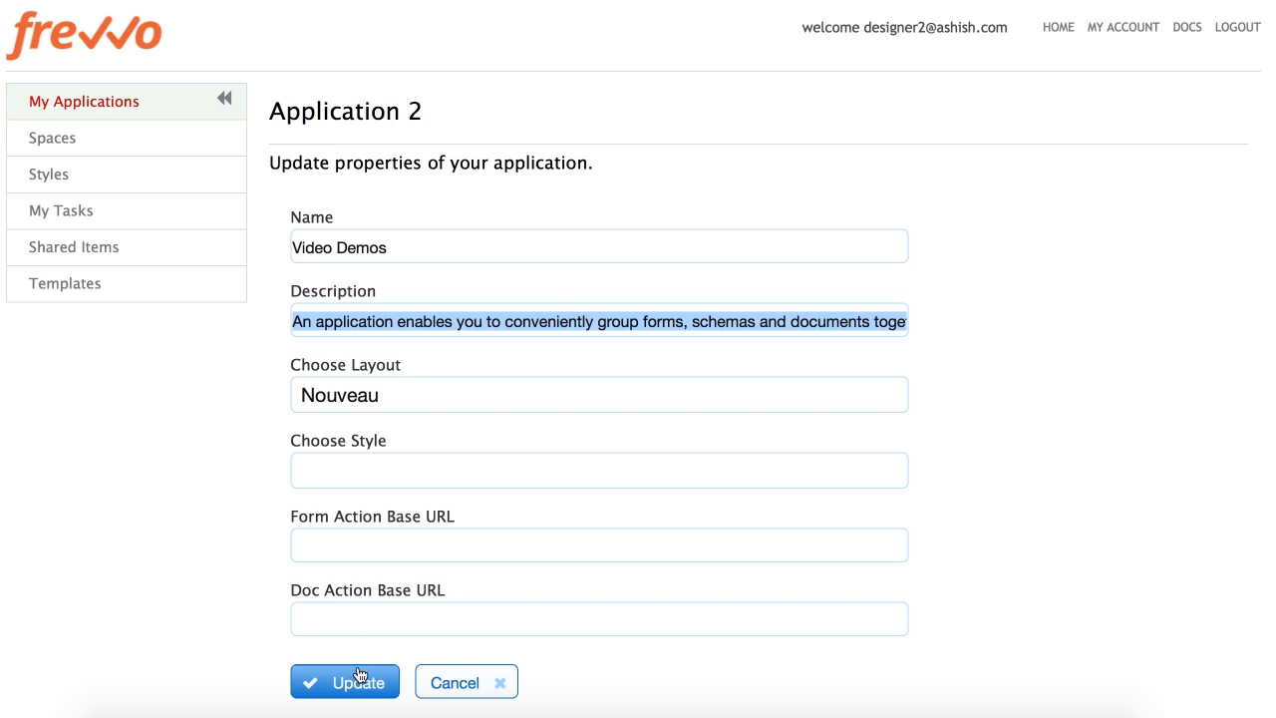
Save the application update, then create a new form from the Blank template in Video Demos
left_click(359, 682)
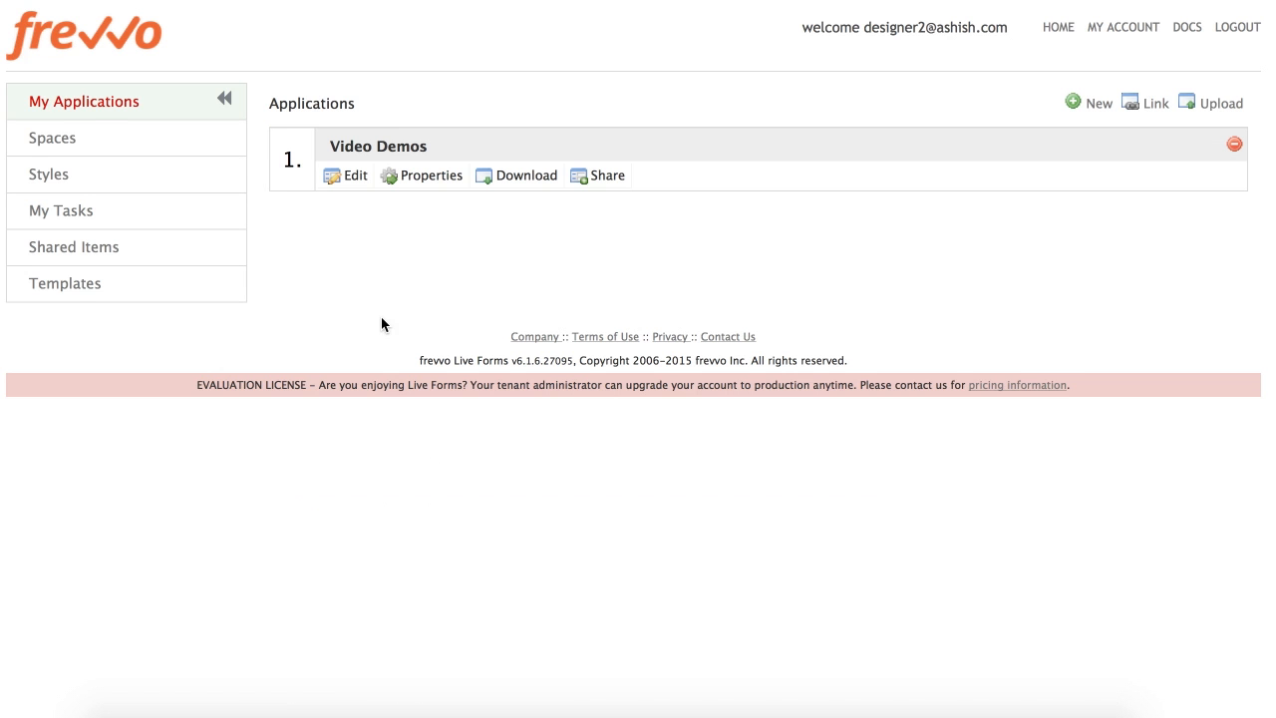
left_click(372, 146)
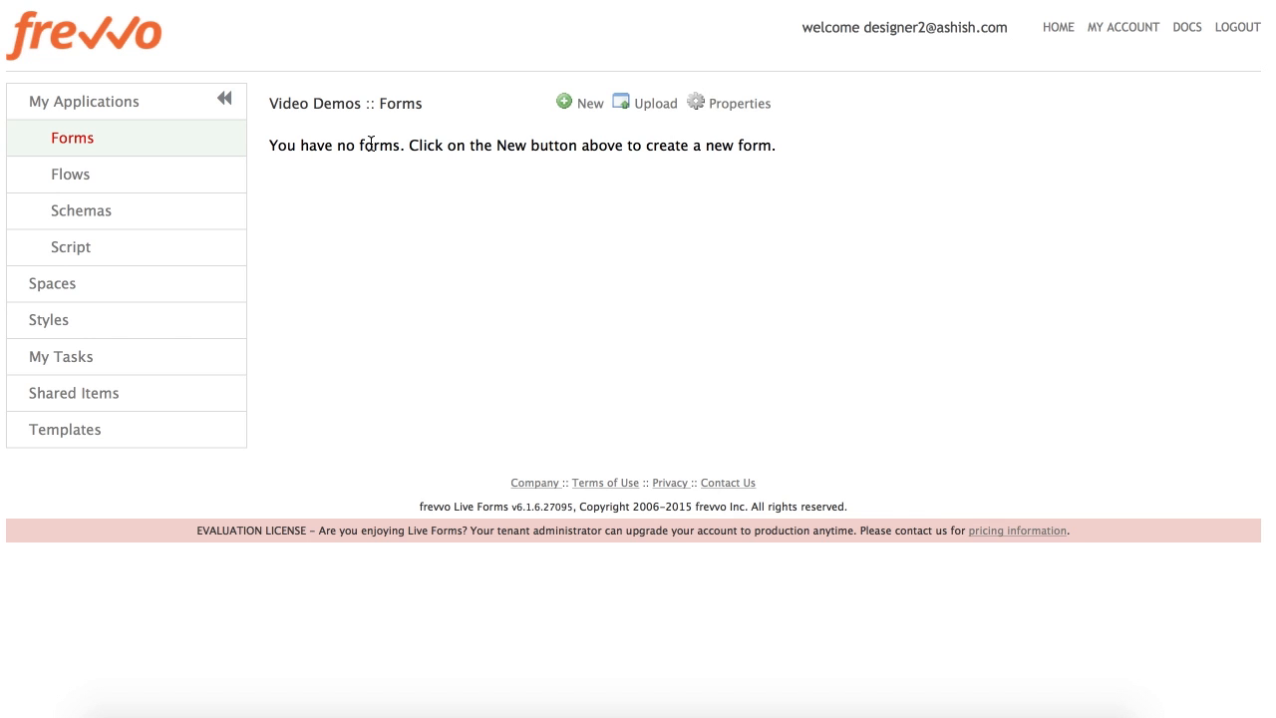
left_click(565, 104)
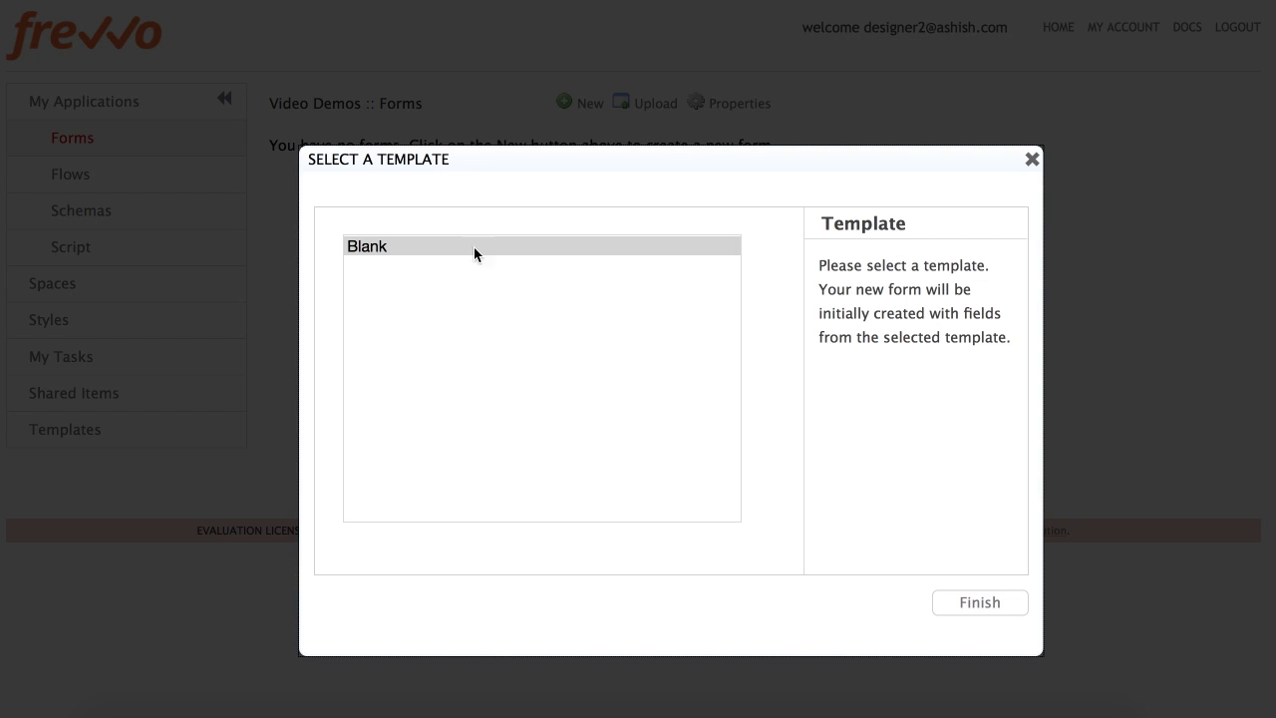
left_click(458, 246)
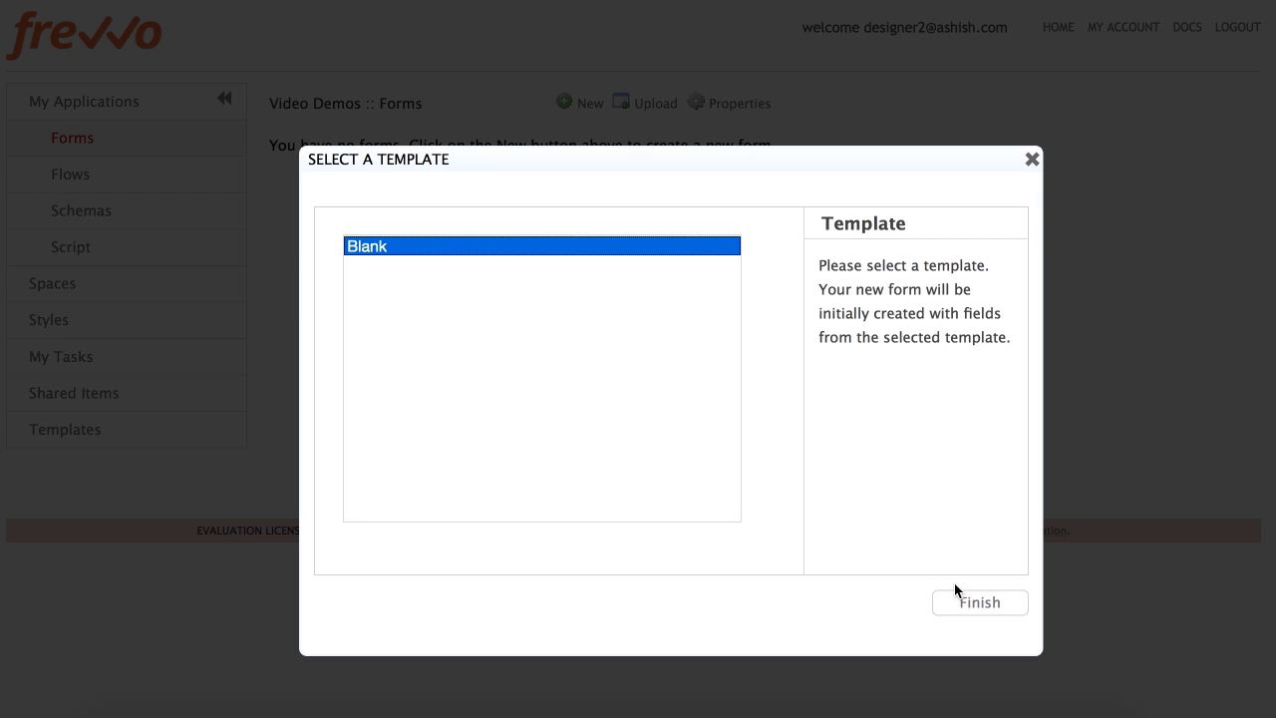
left_click(967, 607)
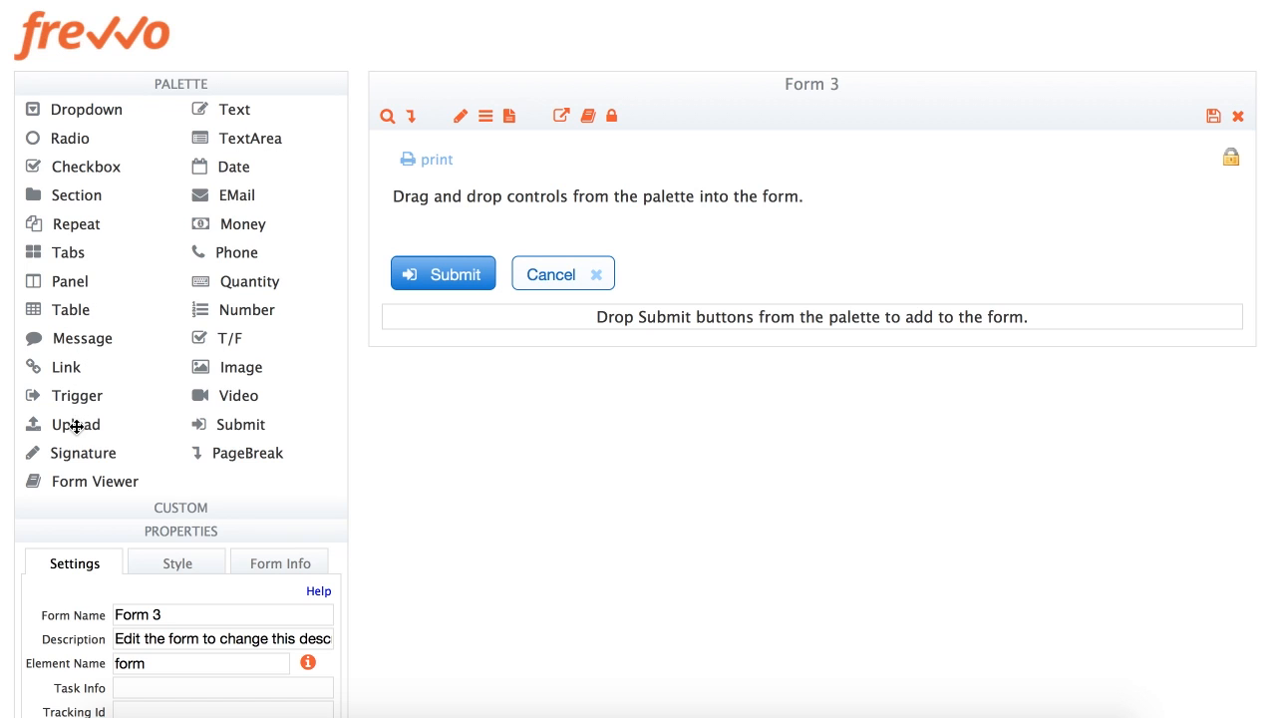
Look through the custom controls, form properties and data sources panels
left_click(179, 510)
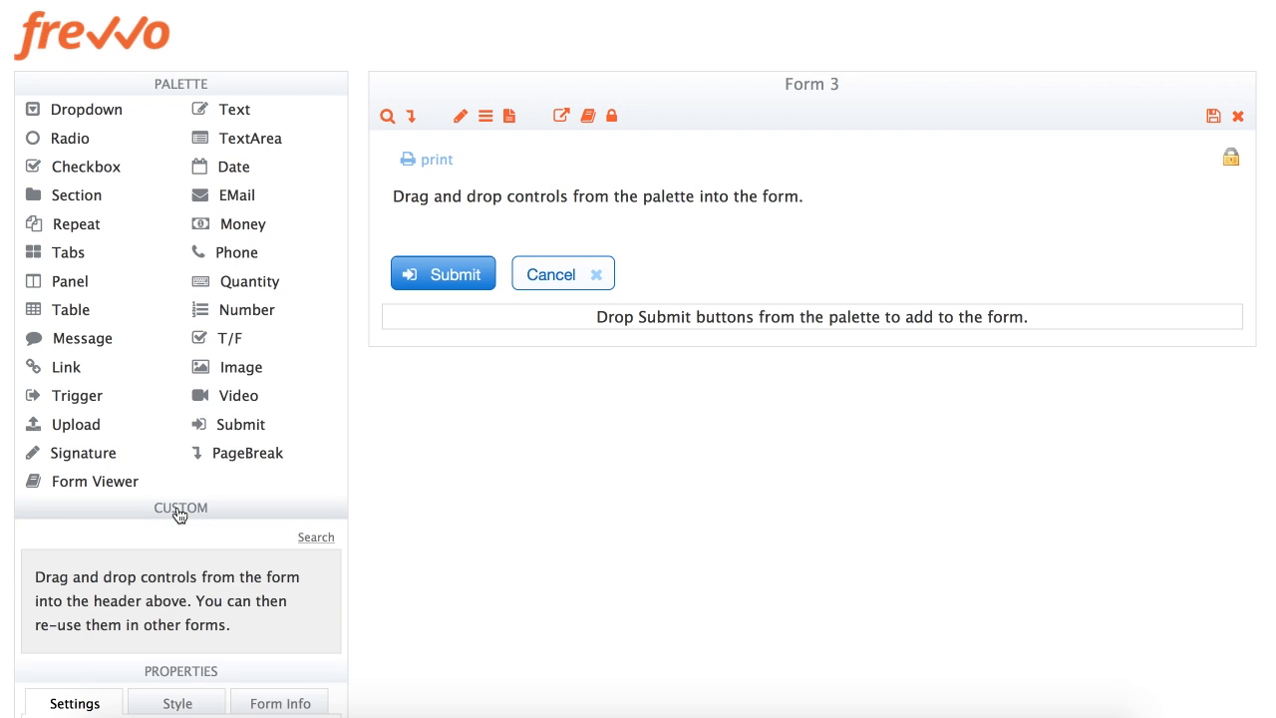
left_click(177, 86)
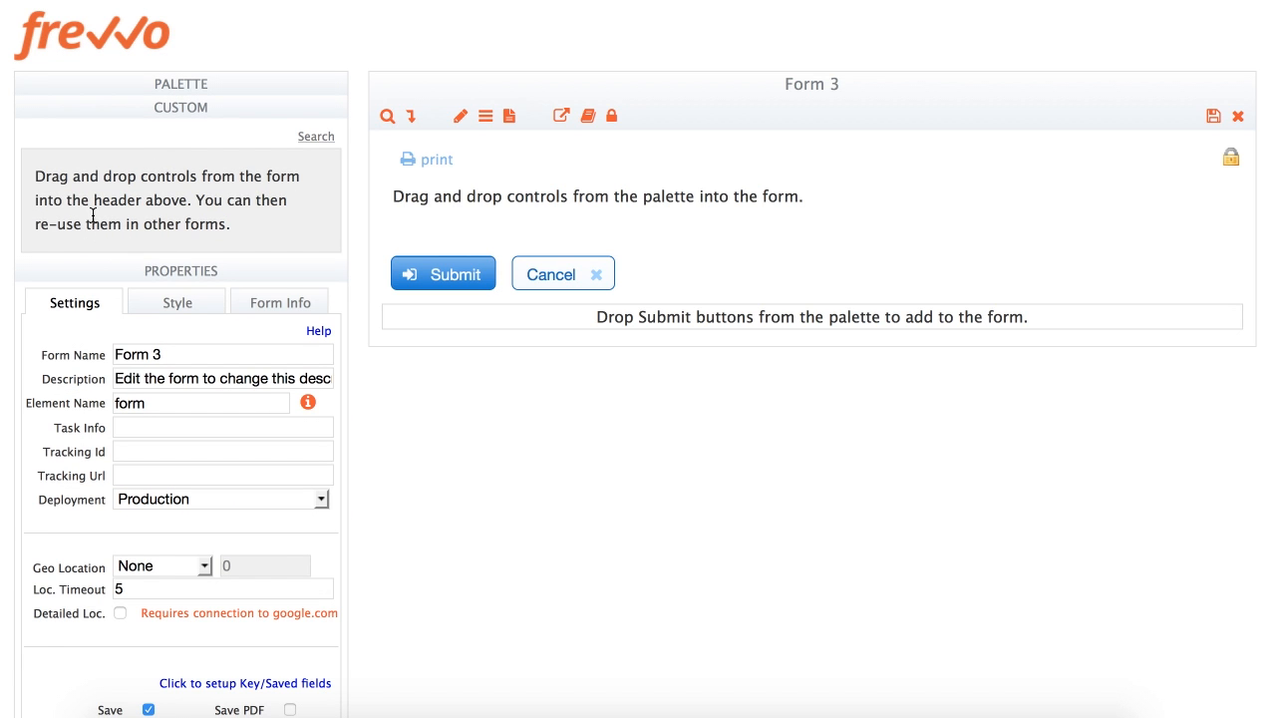
left_click(194, 112)
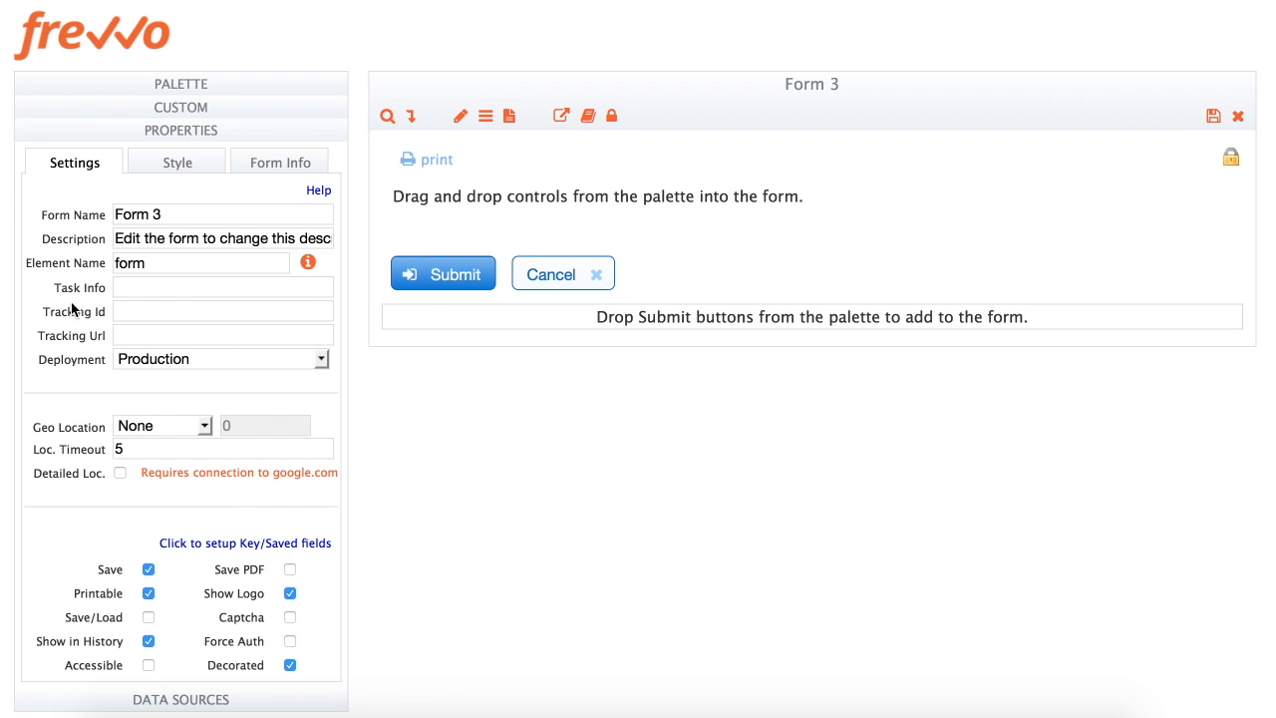
left_click(169, 132)
left_click(168, 160)
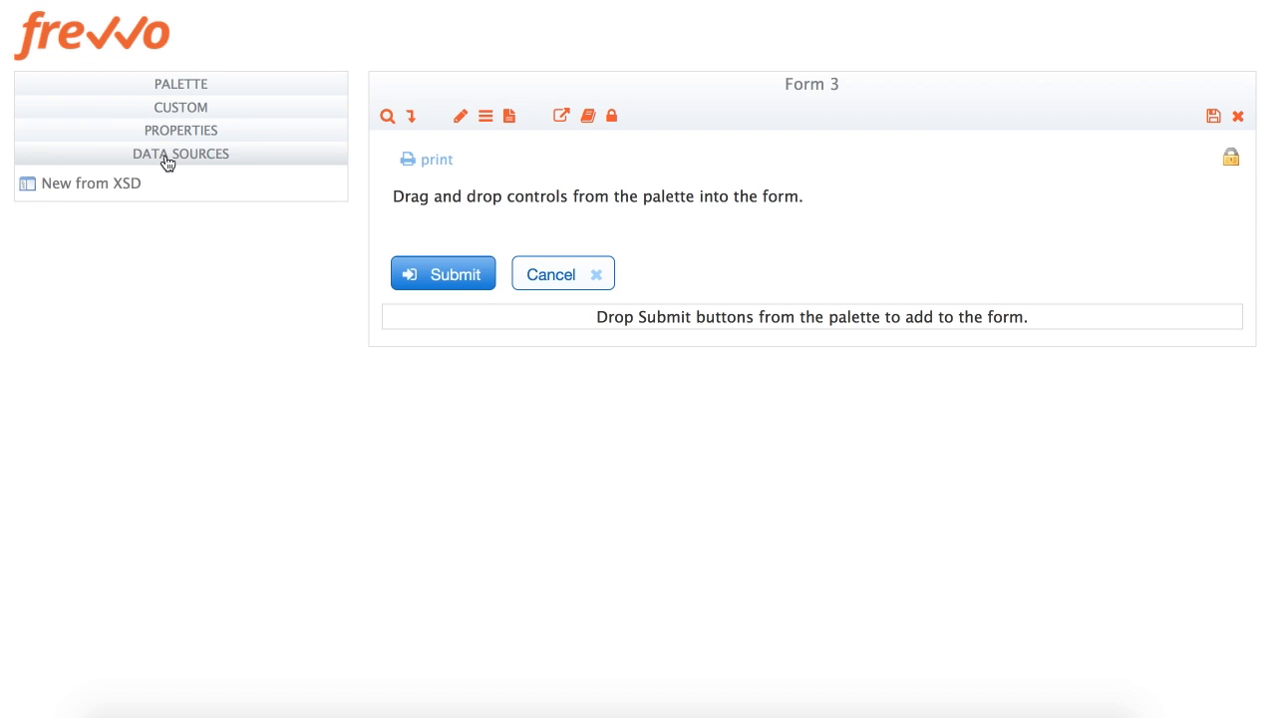
left_click(168, 162)
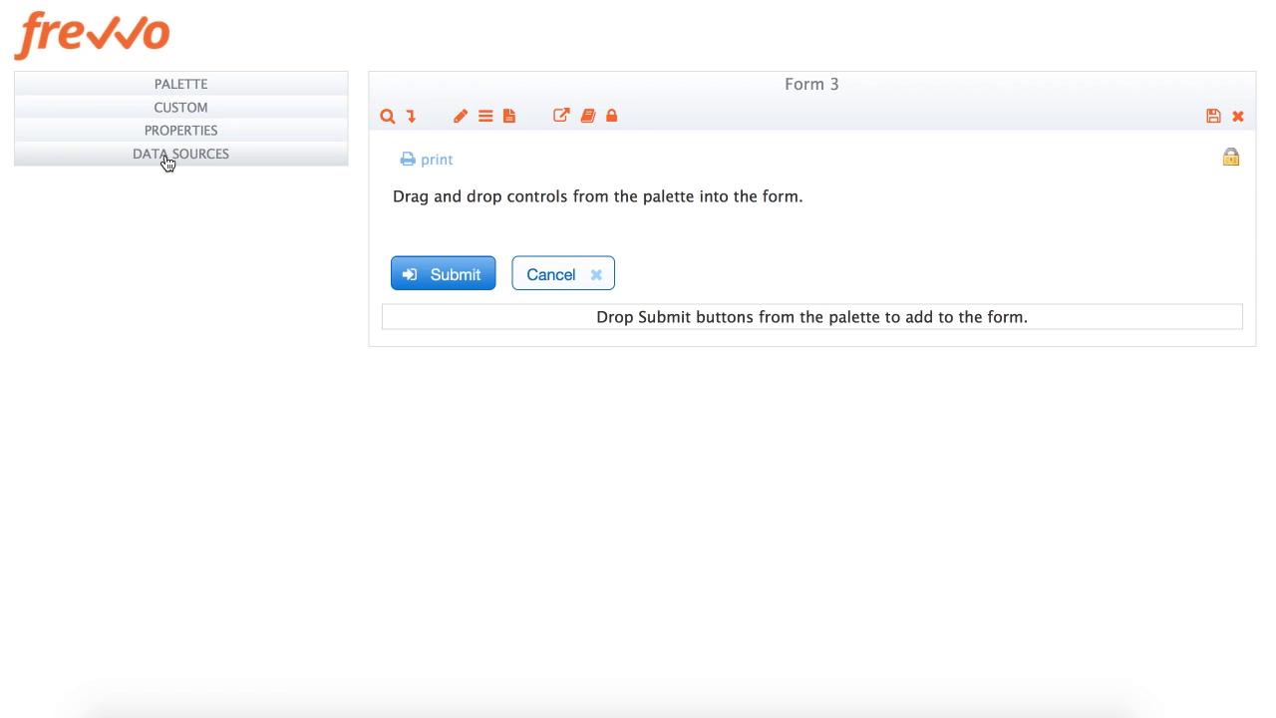
left_click(177, 132)
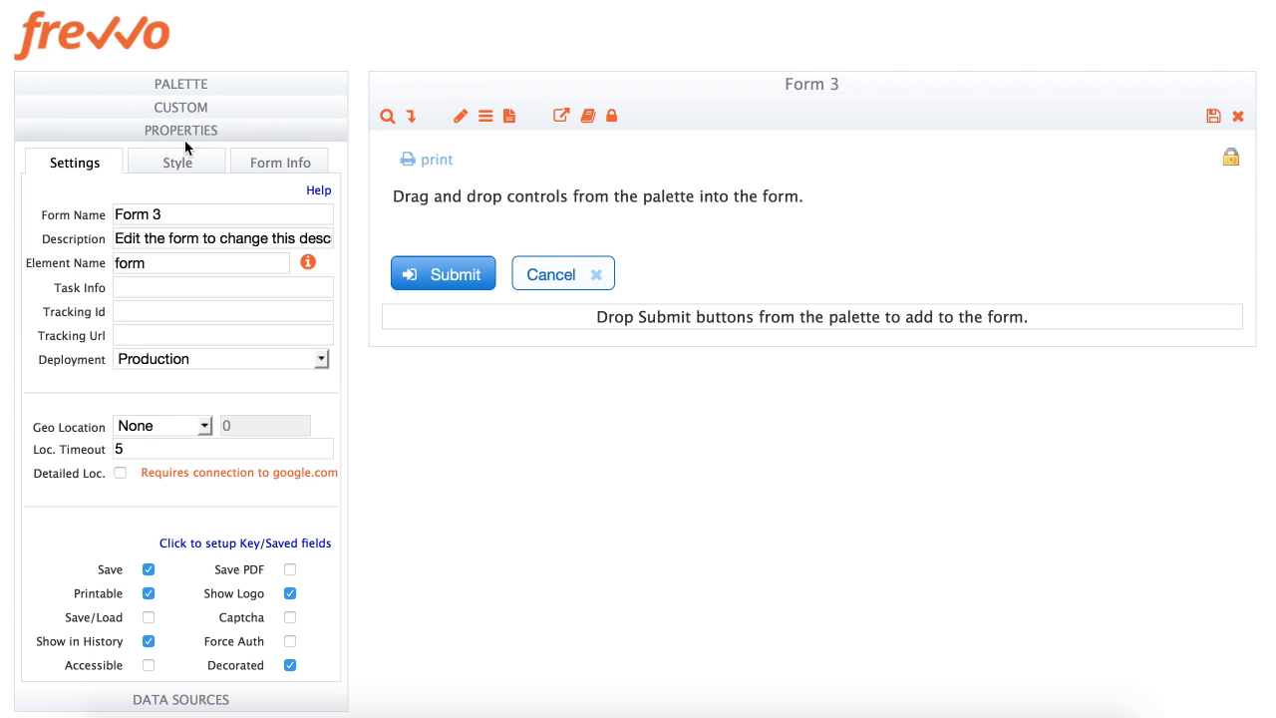
Change the Form Name from Form 3 to 'Client Information'
triple_click(185, 214)
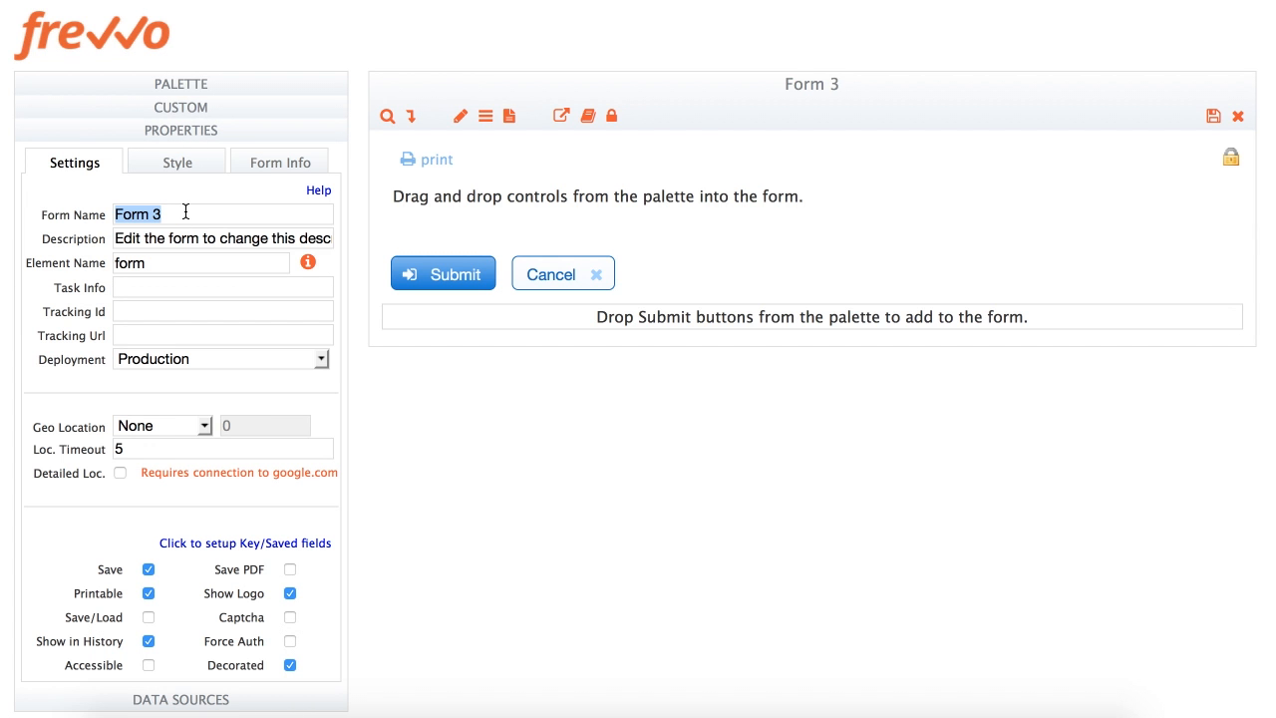
type("Client Info")
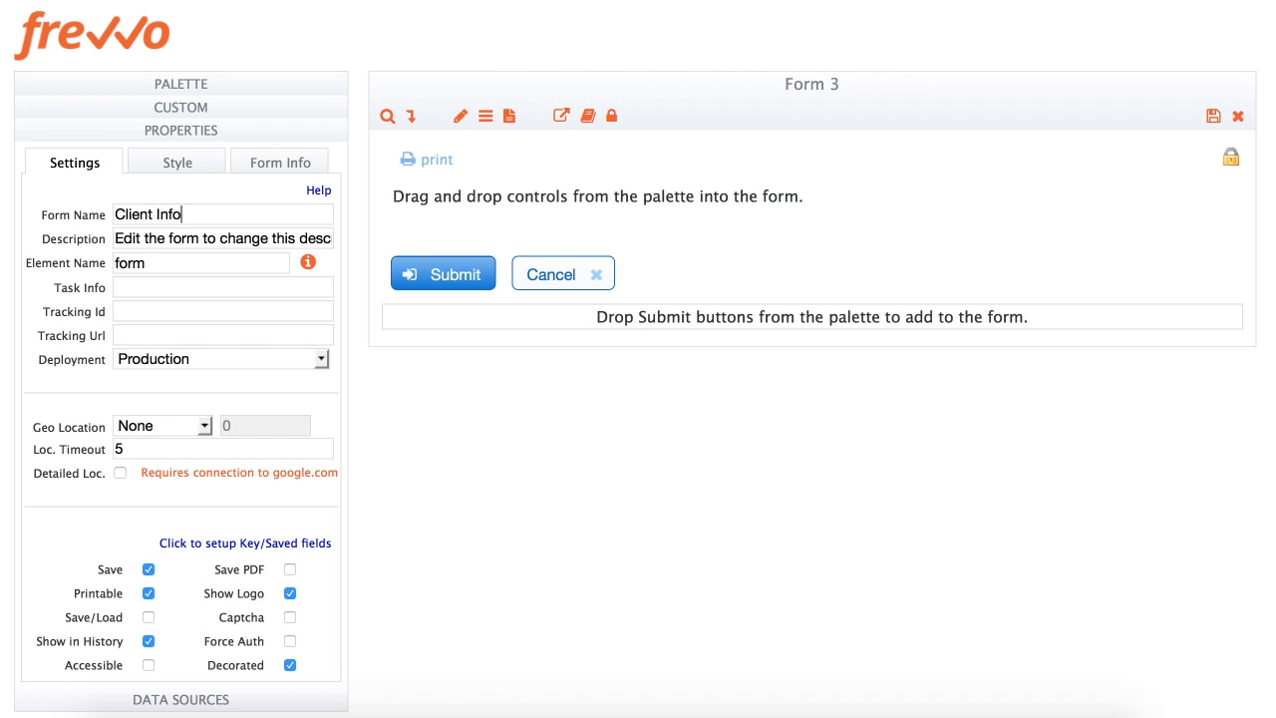
type("rmation")
key("Tab")
left_click(520, 488)
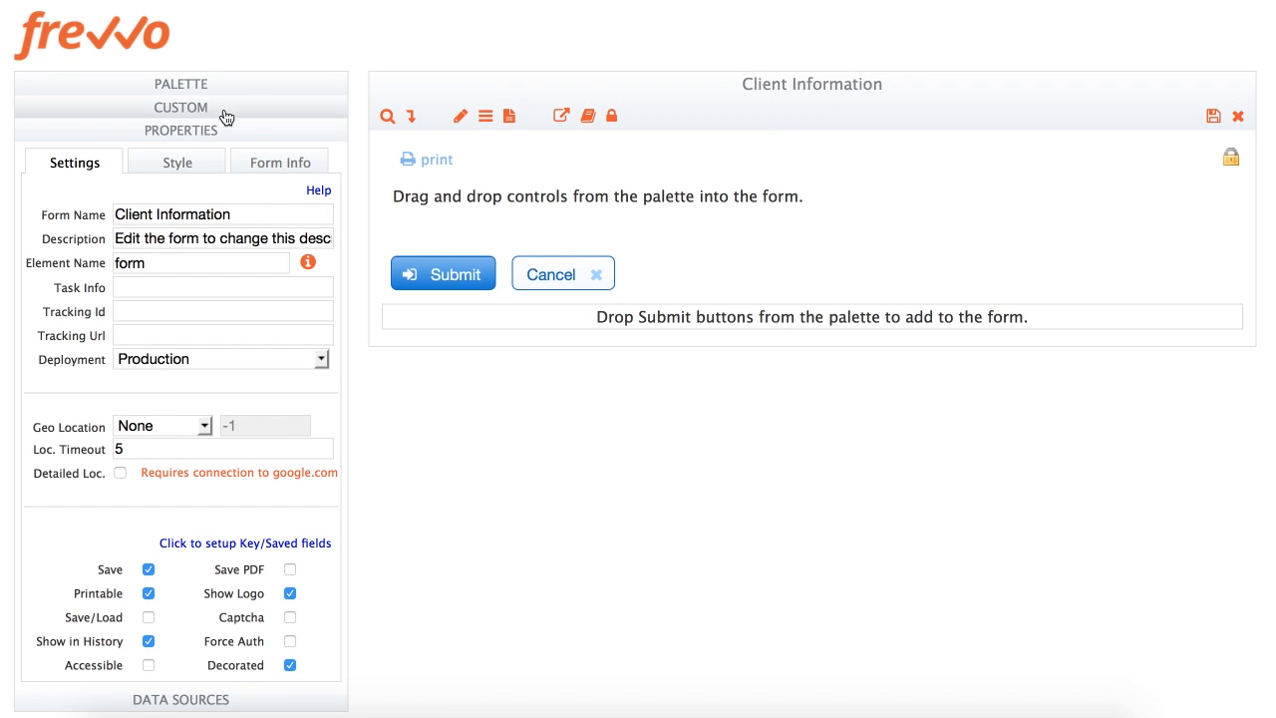
left_click(201, 133)
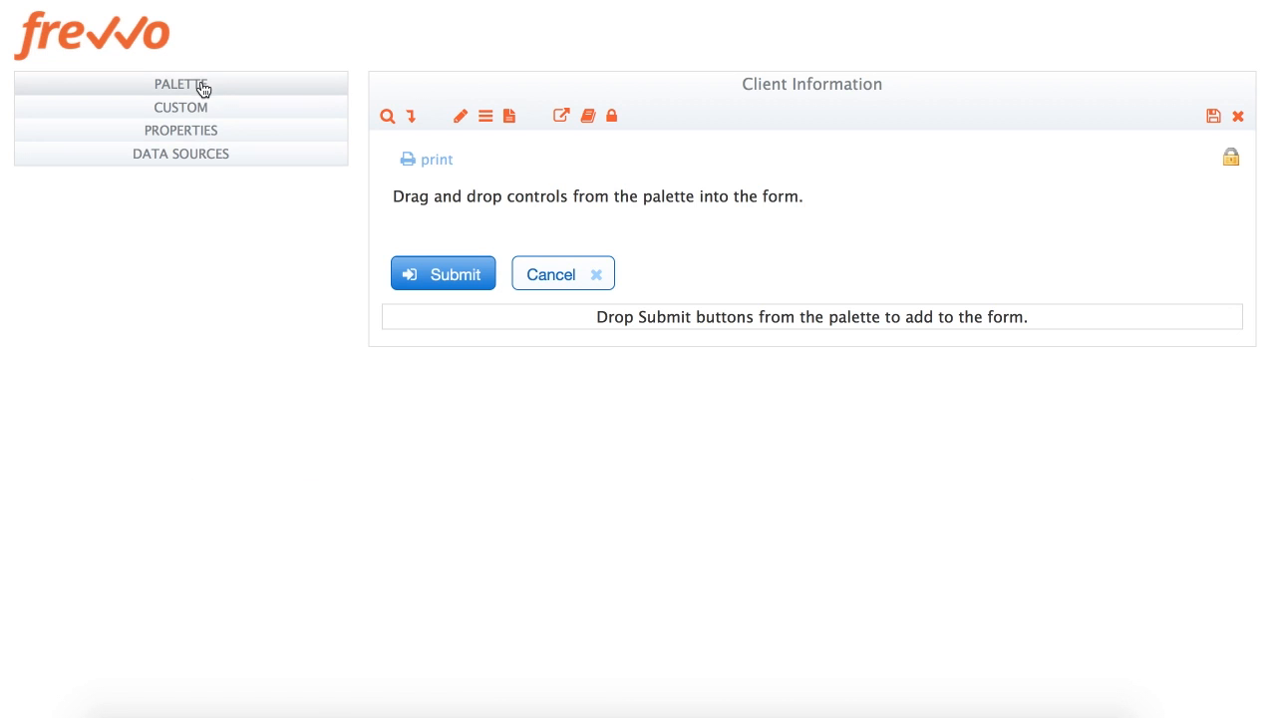
Add a section to the form headed 'Client Information'
left_click(199, 86)
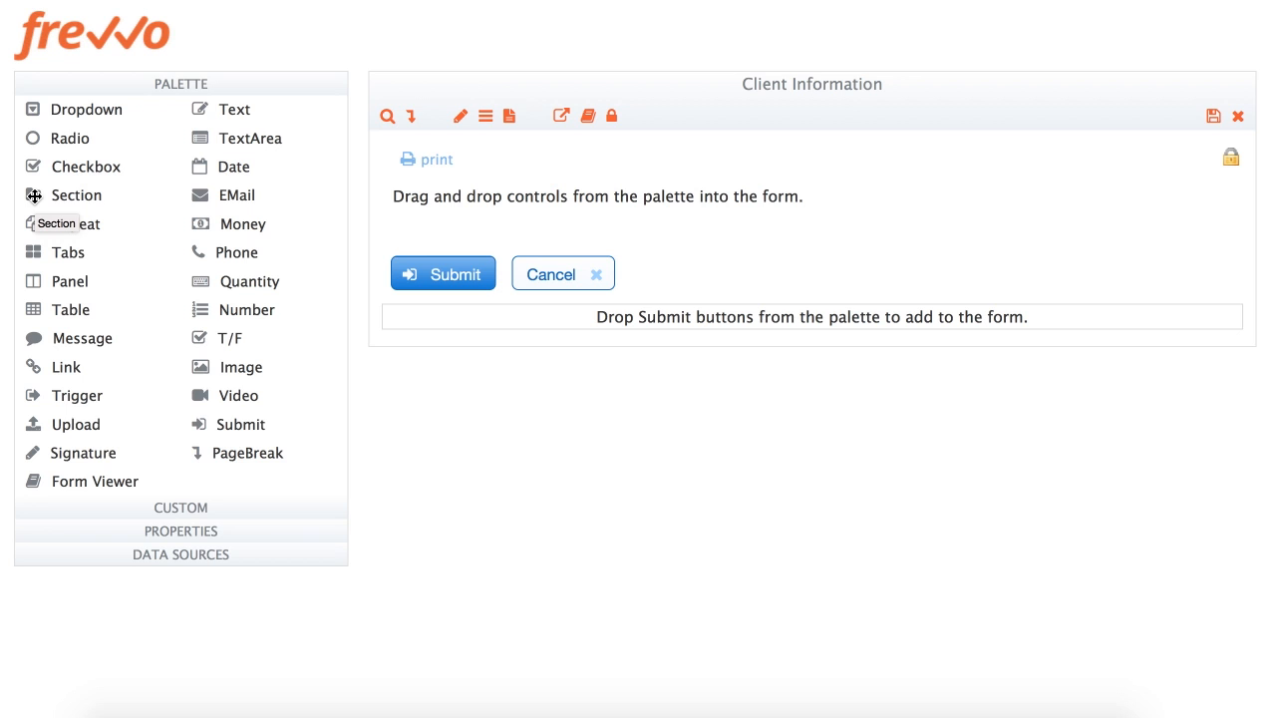
left_click_drag(35, 195, 675, 199)
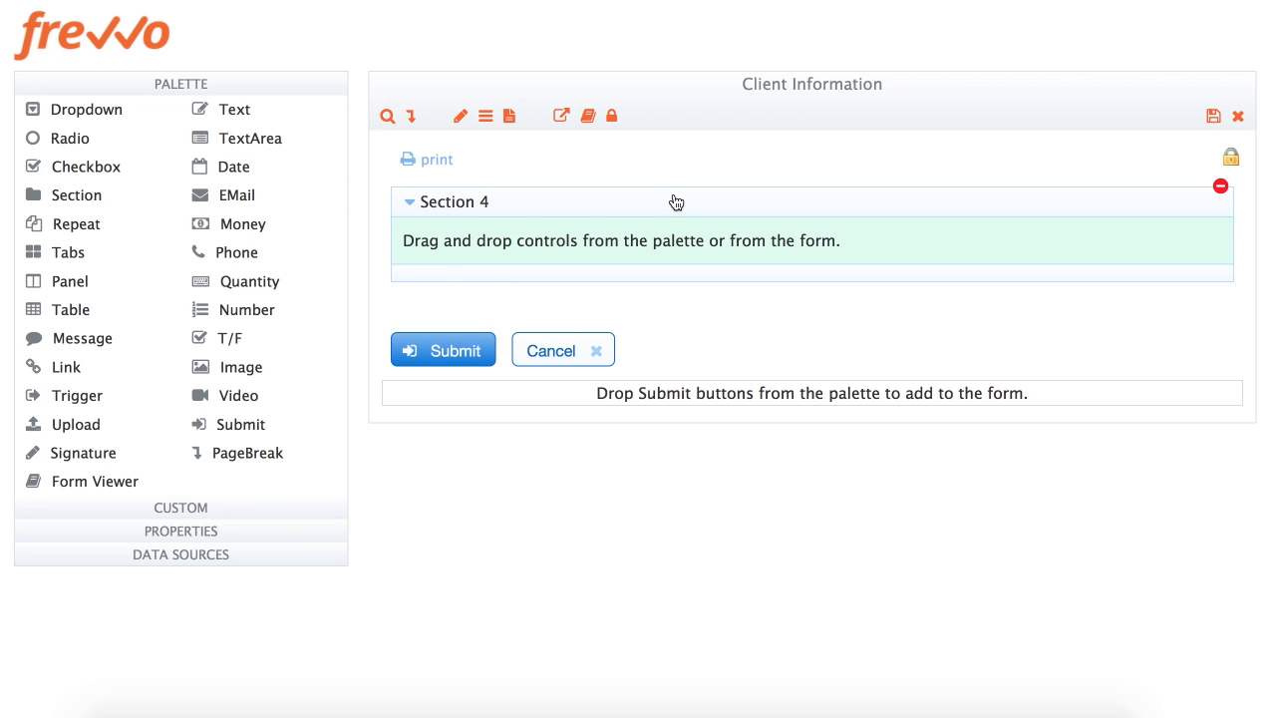
left_click(455, 206)
type("Client Info")
type("rmation")
left_click(494, 334)
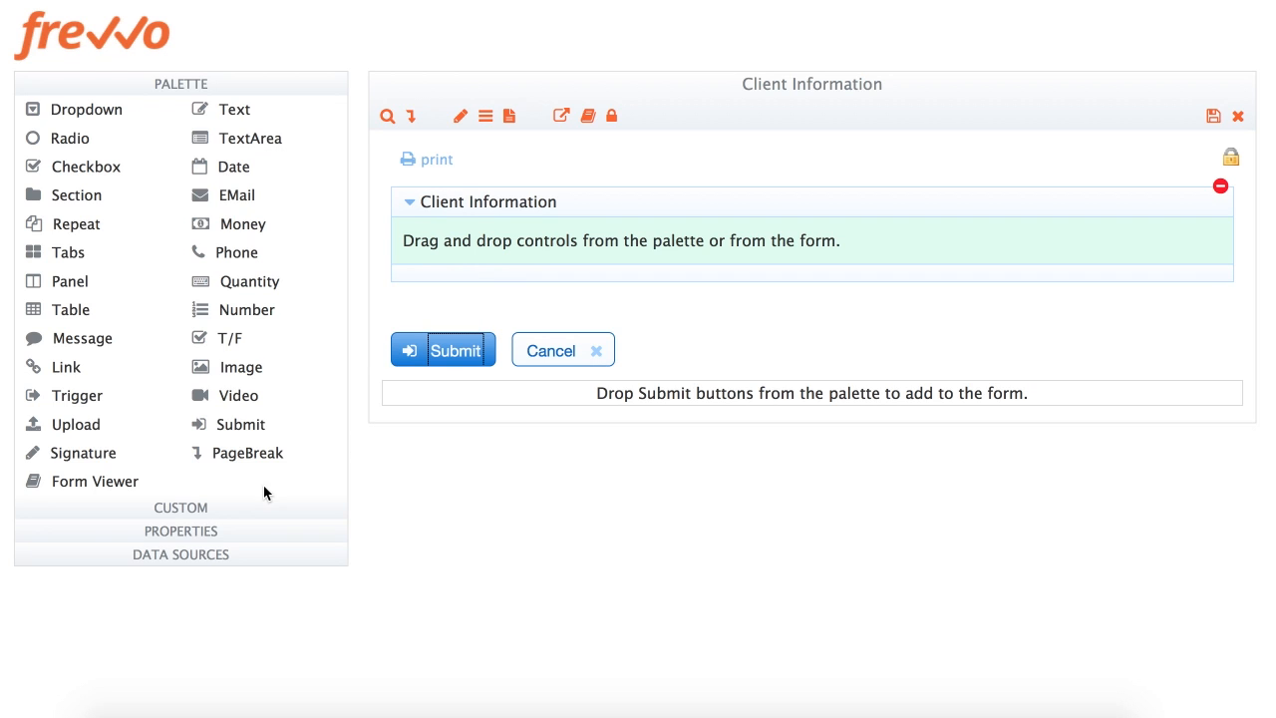
left_click(208, 532)
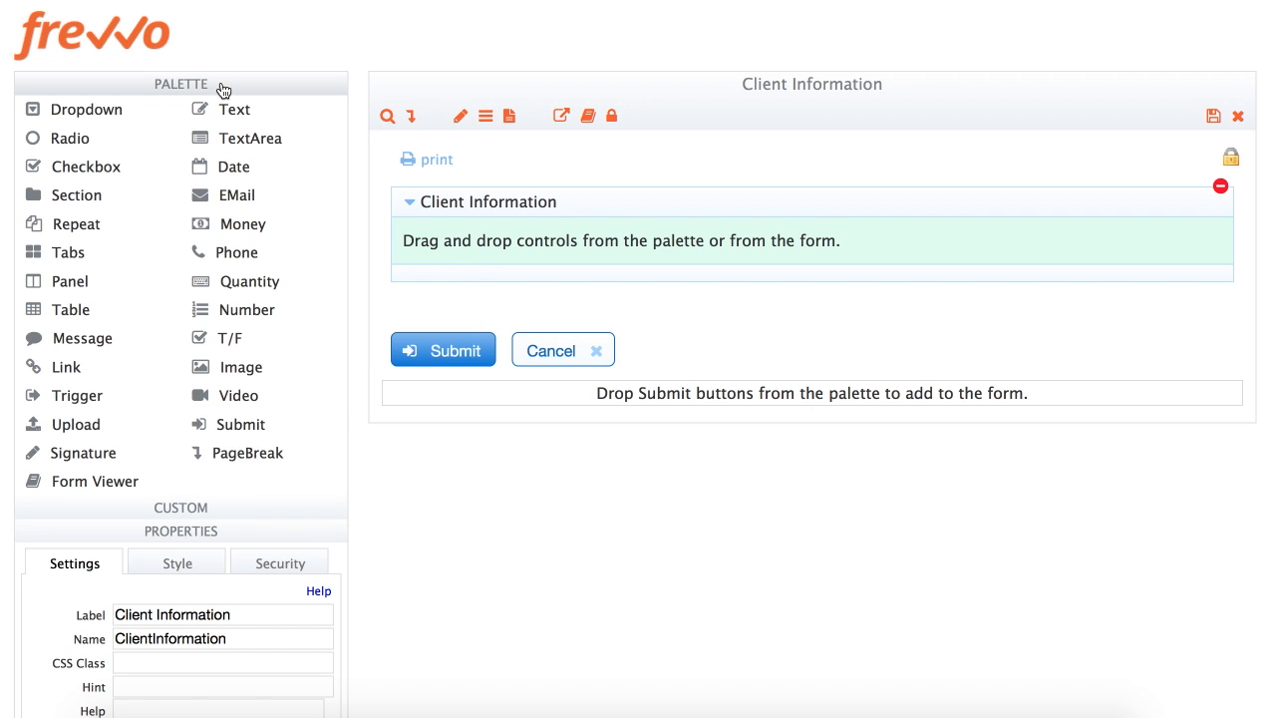
Add a required 'First Name' text field to the section, 6 columns wide
left_click_drag(211, 110, 488, 242)
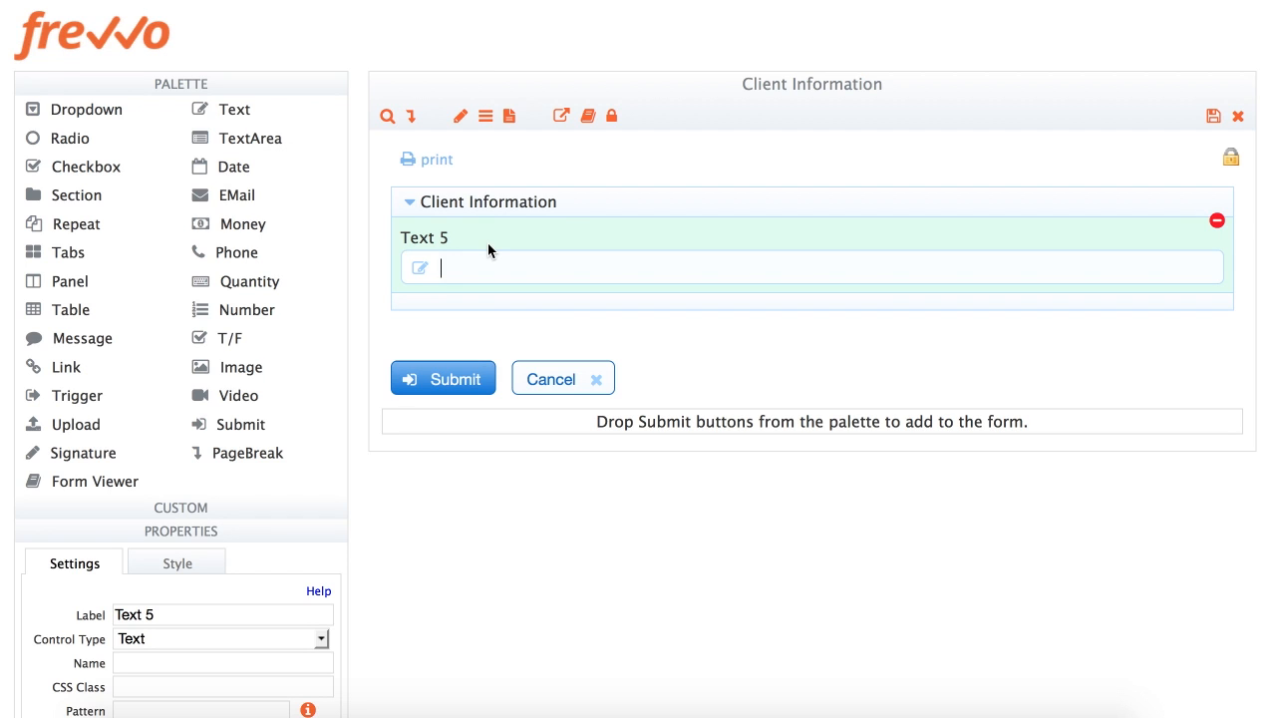
left_click(431, 240)
type("First Name")
key("Tab")
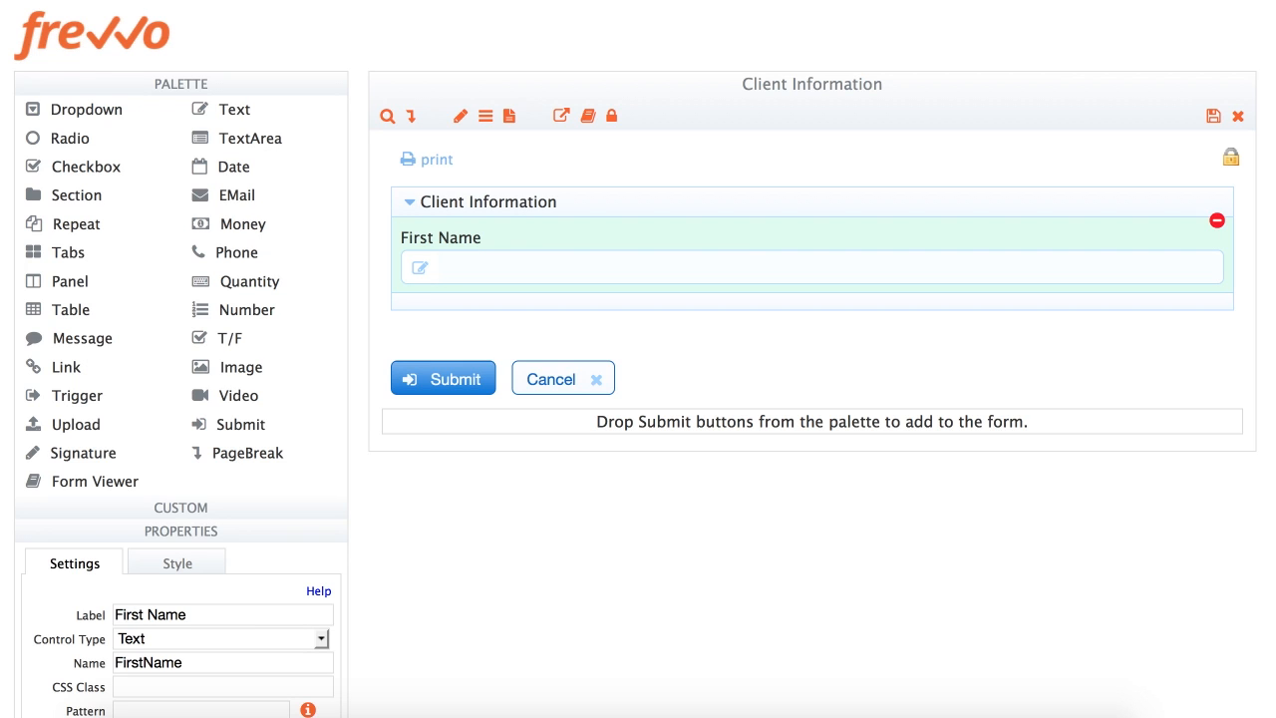
left_click(194, 90)
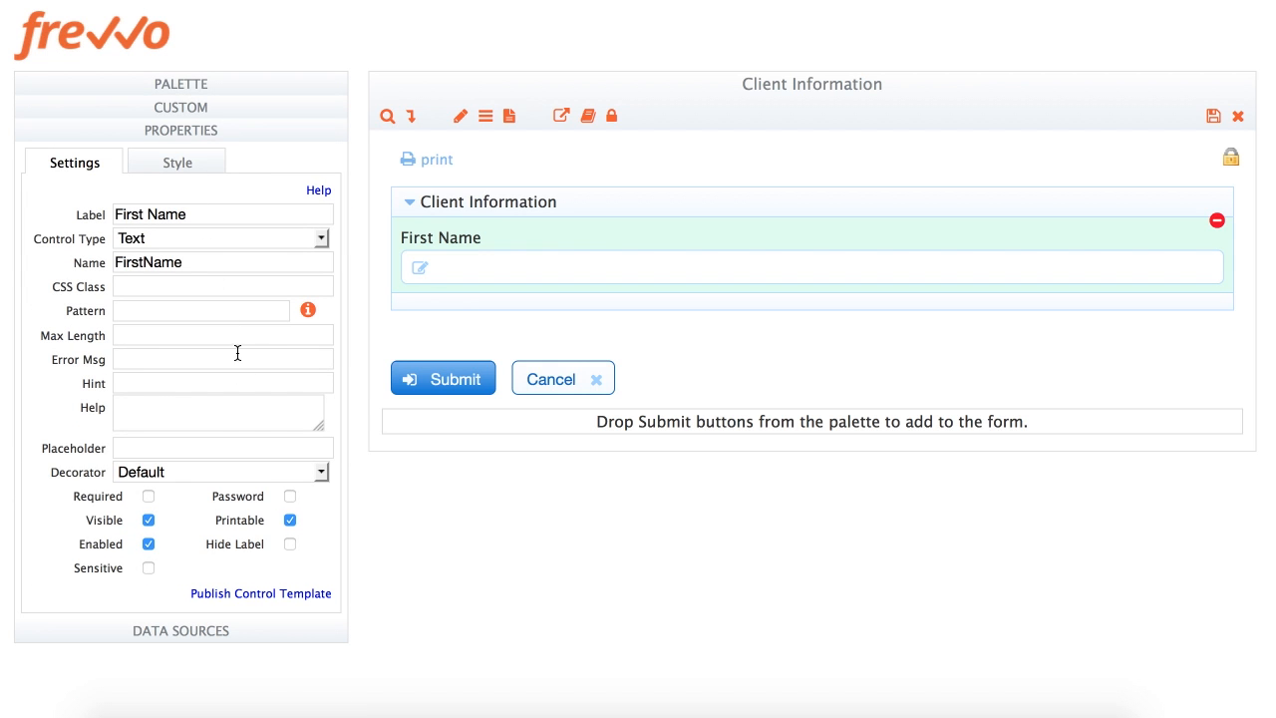
left_click(148, 497)
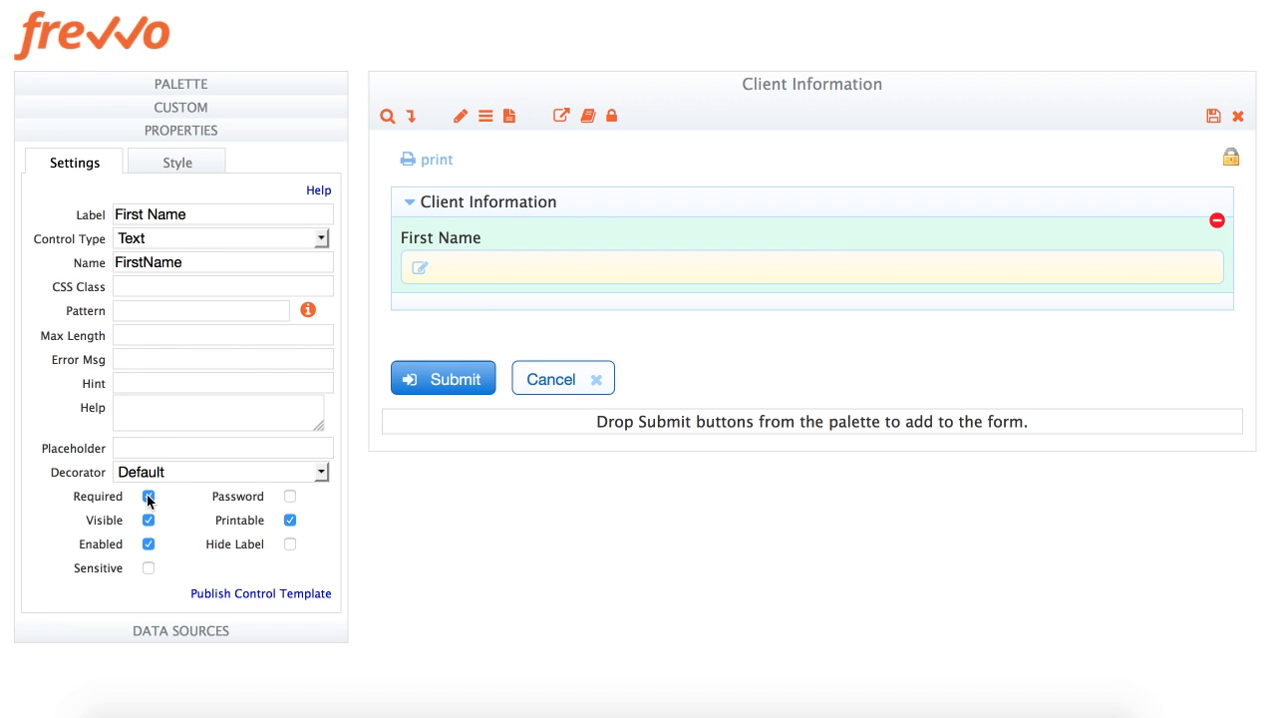
left_click(168, 167)
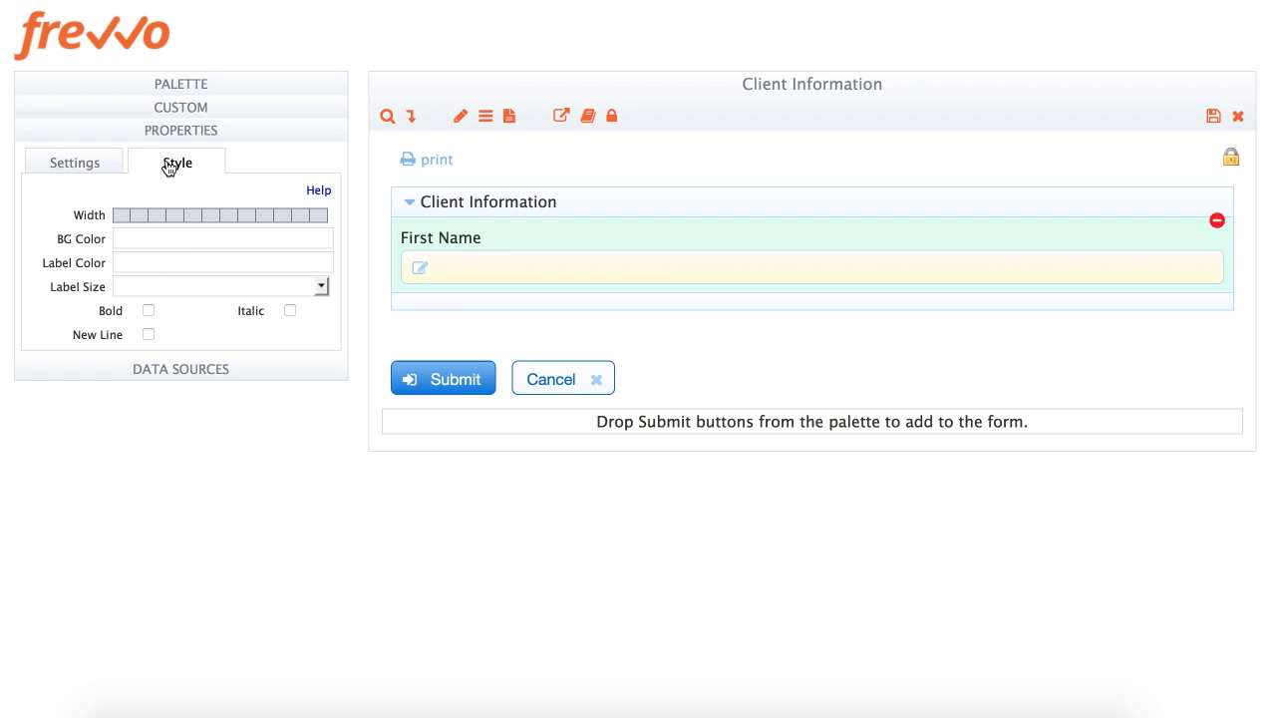
left_click(213, 217)
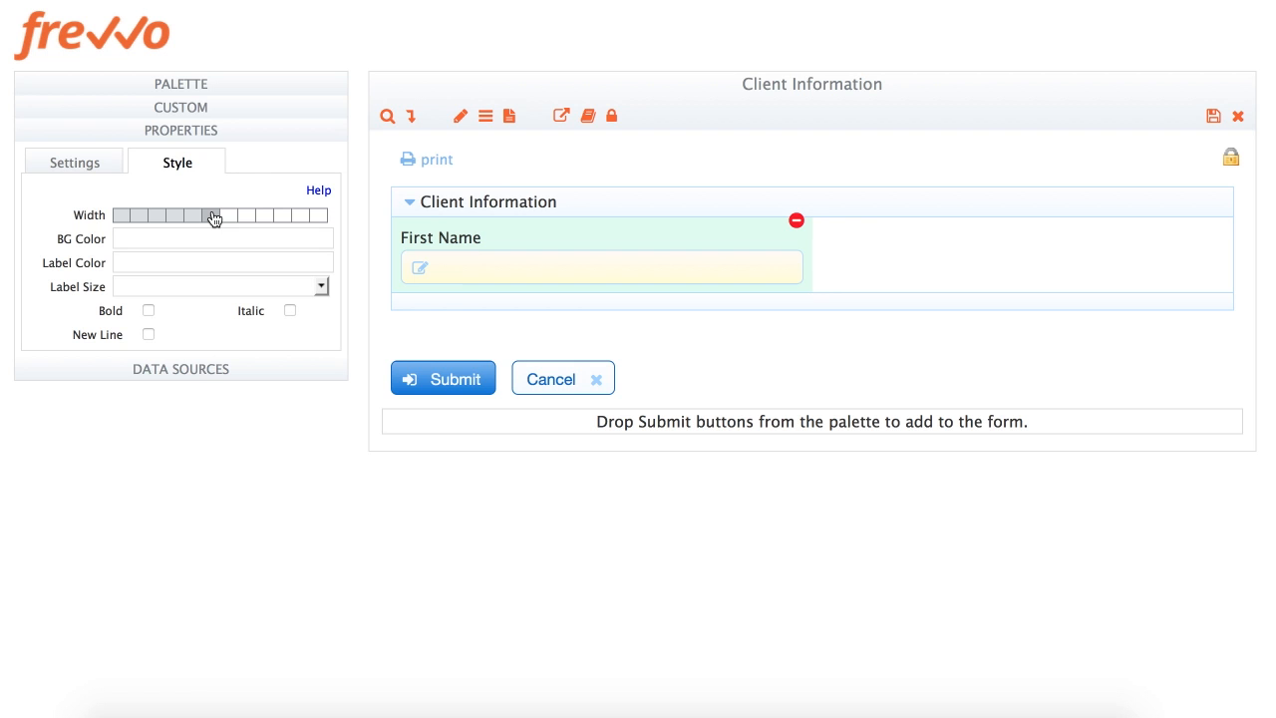
left_click(87, 163)
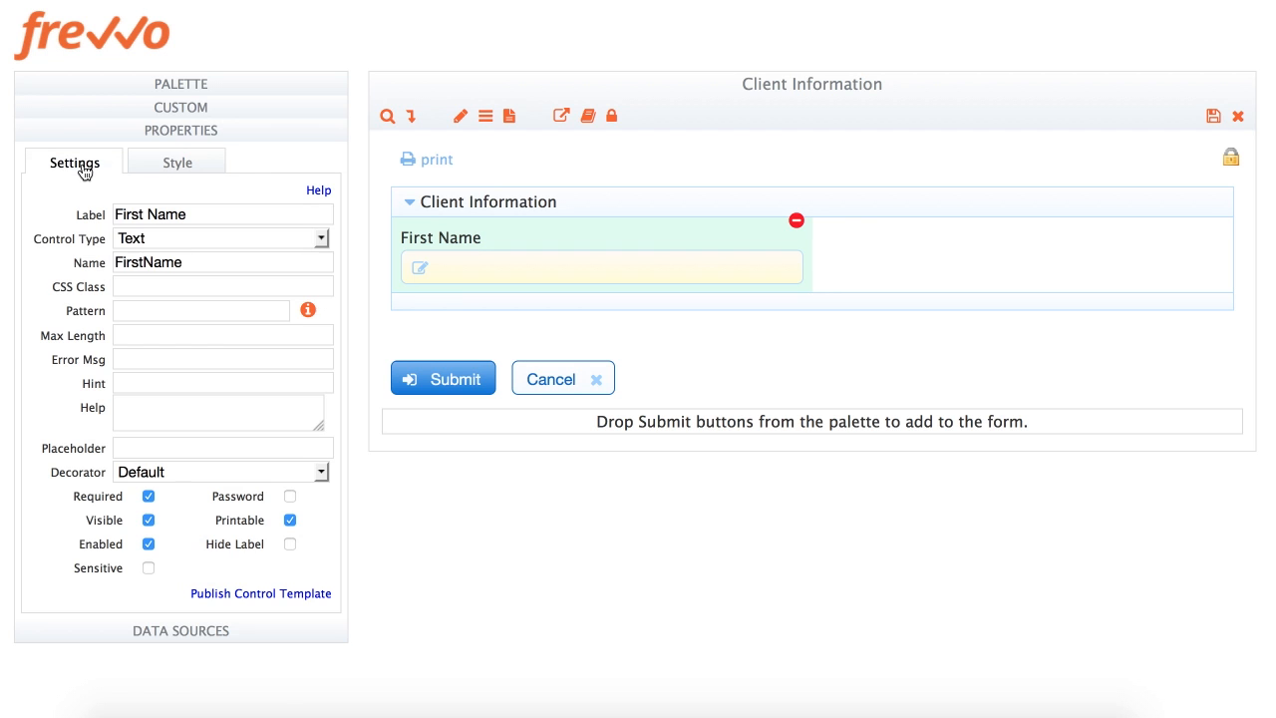
Add a required 'Last Name' text field beside First Name
left_click(142, 89)
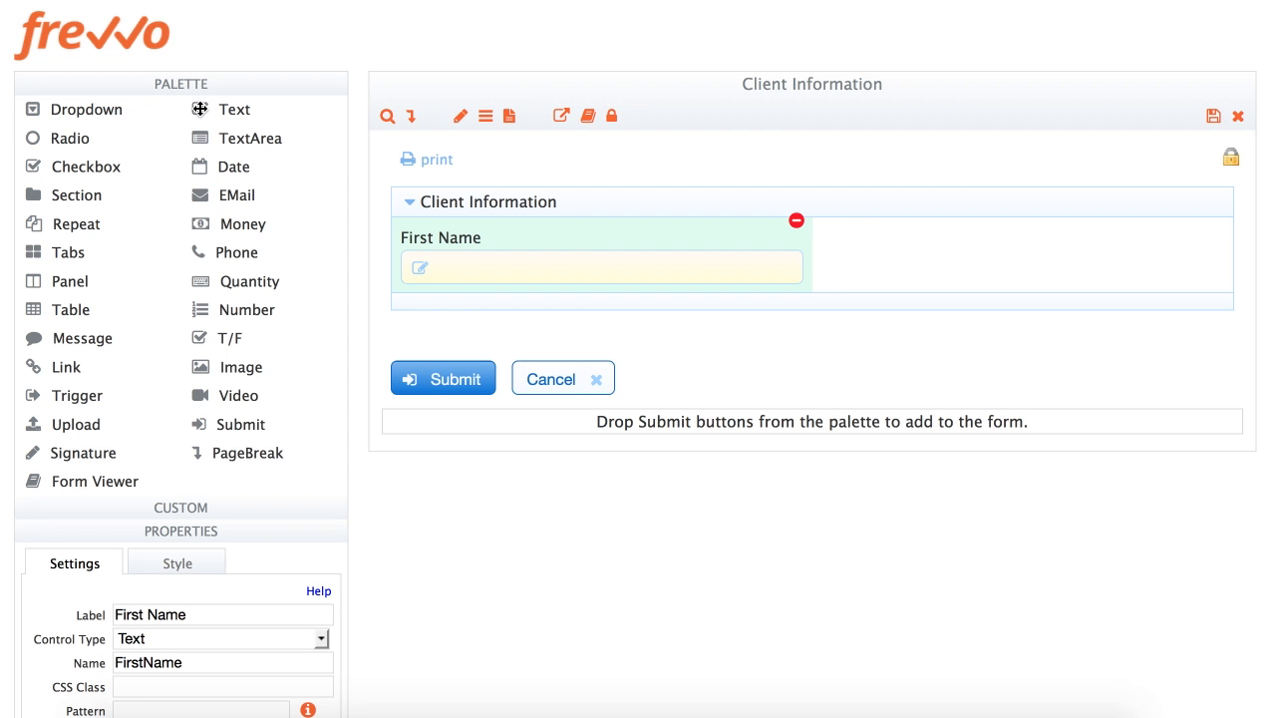
left_click_drag(201, 109, 764, 254)
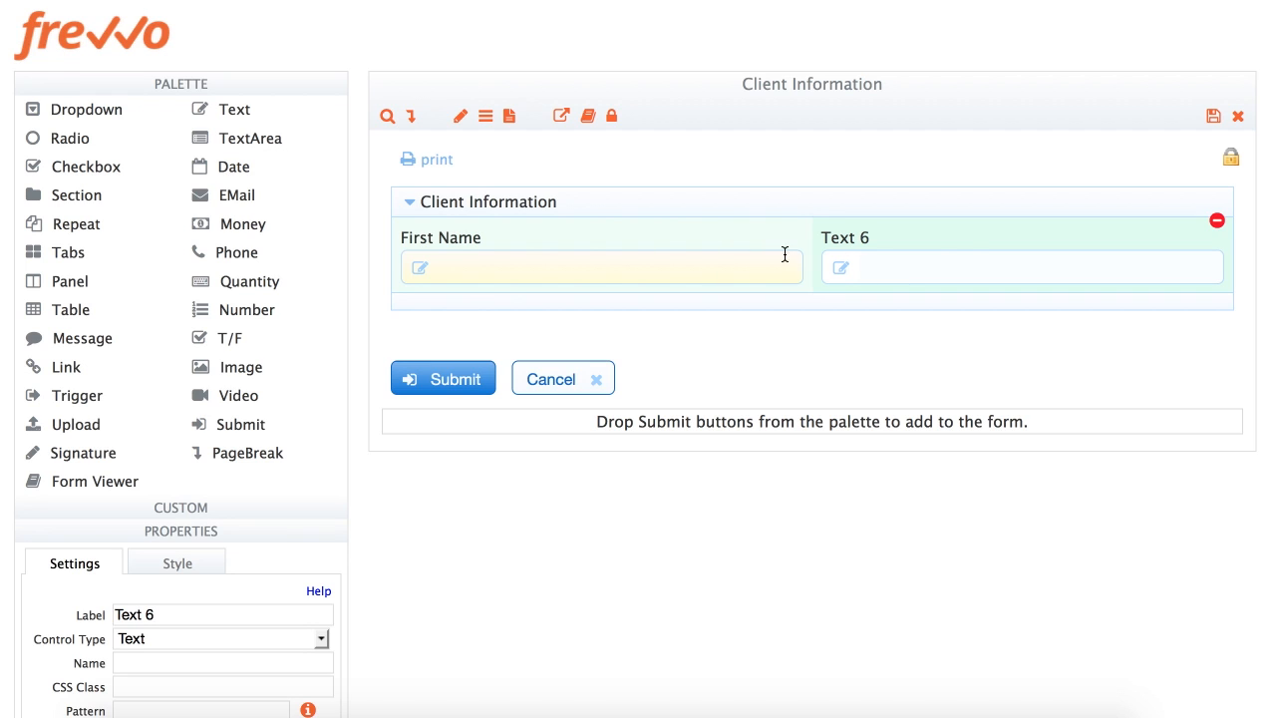
left_click(843, 237)
type("L")
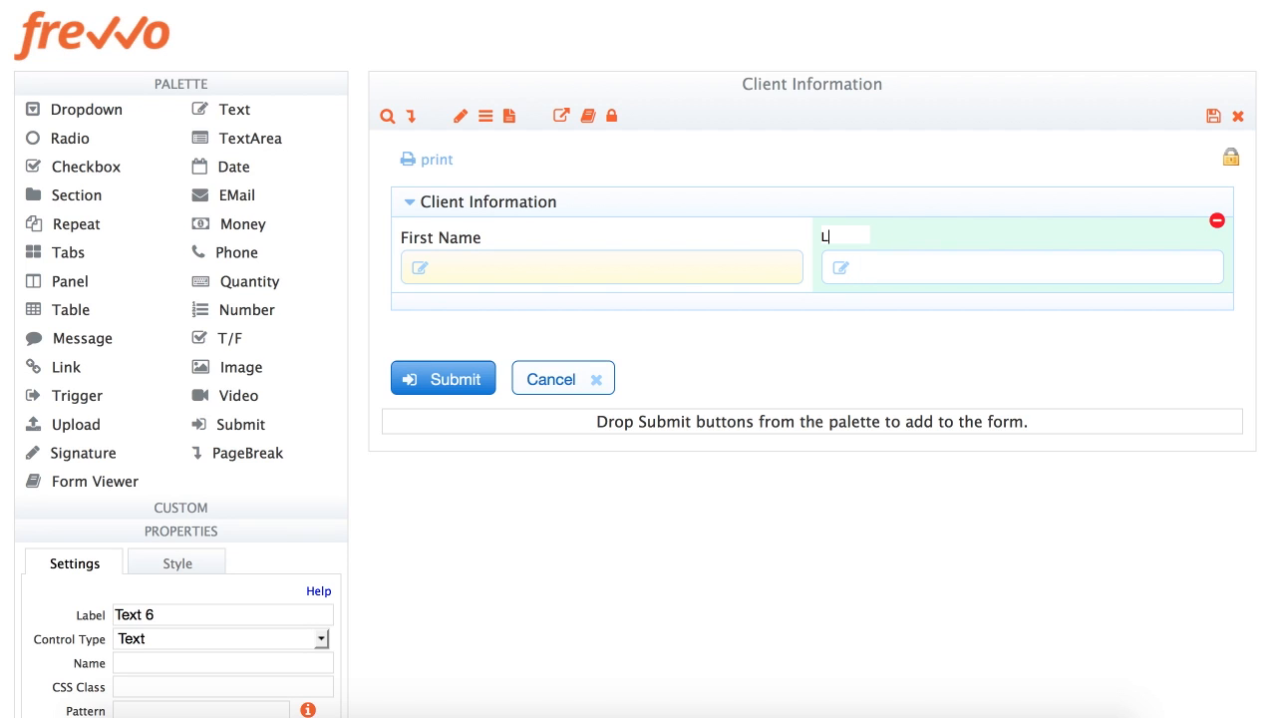
type("ast Name")
key("Tab")
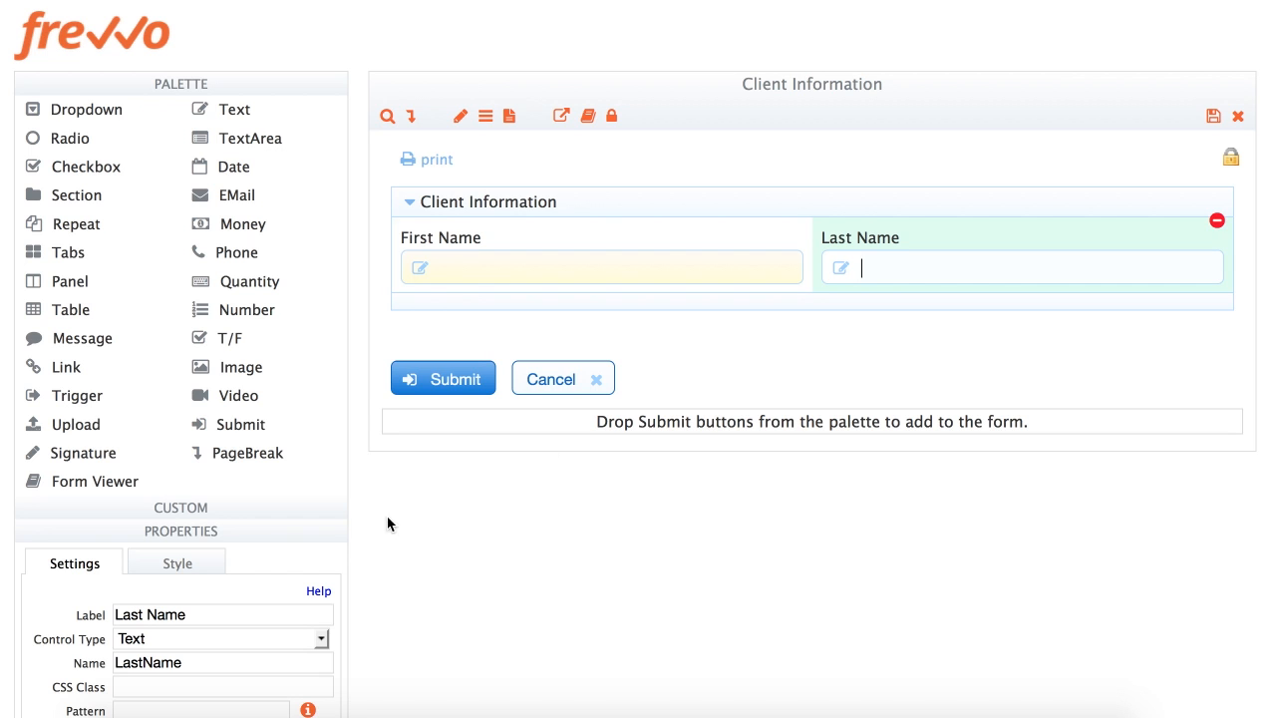
left_click(194, 84)
left_click(148, 495)
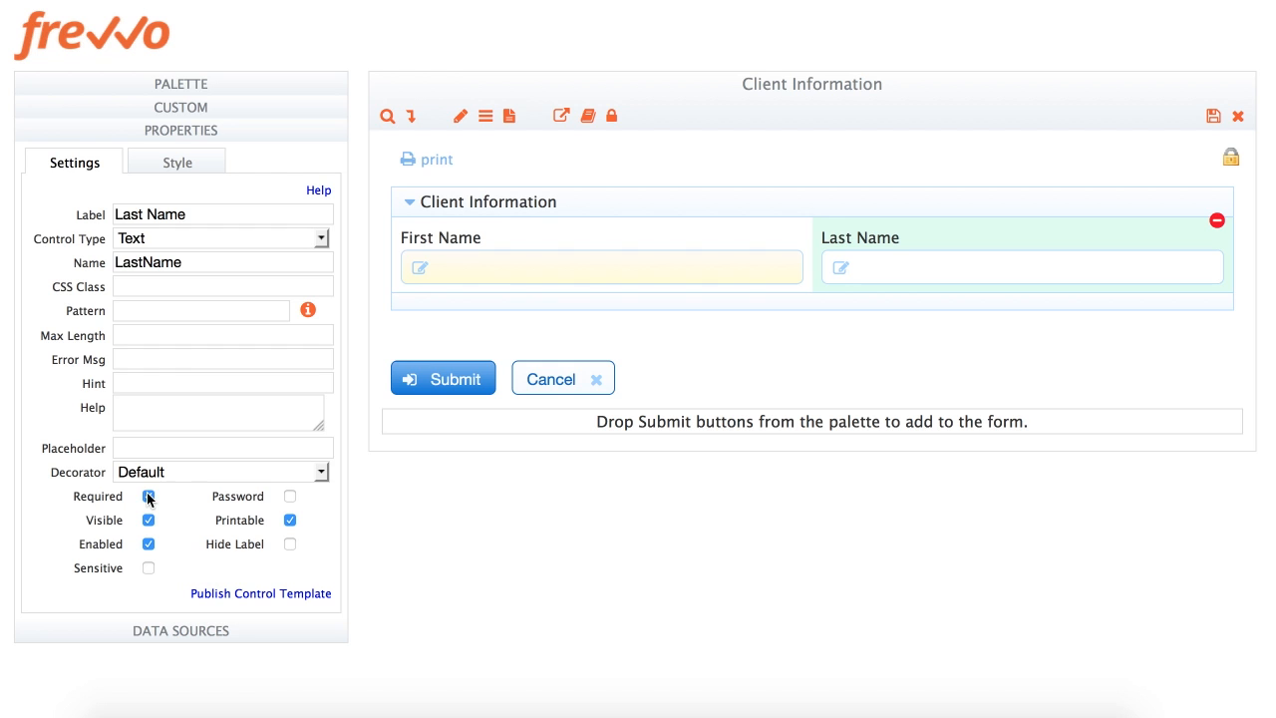
Add EMail and Phone fields, relabel the phone 'Phone Number', make it required, and arrange both
left_click(193, 86)
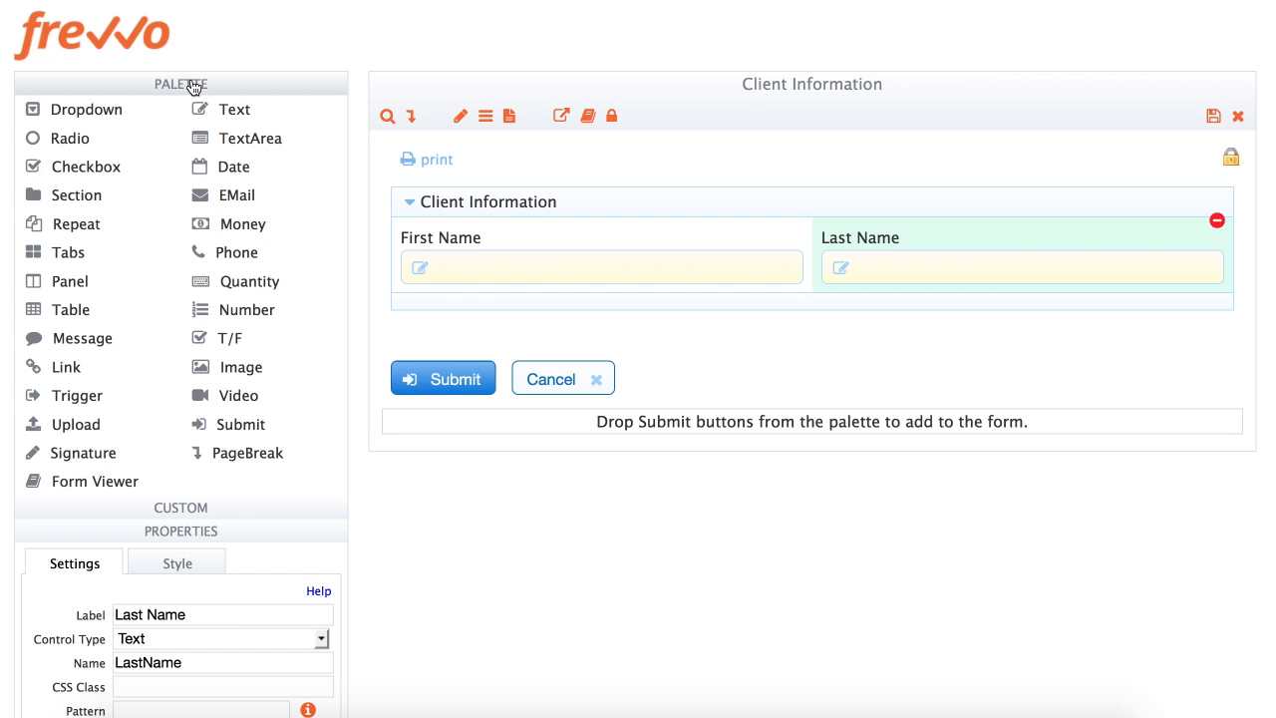
left_click_drag(209, 196, 1164, 252)
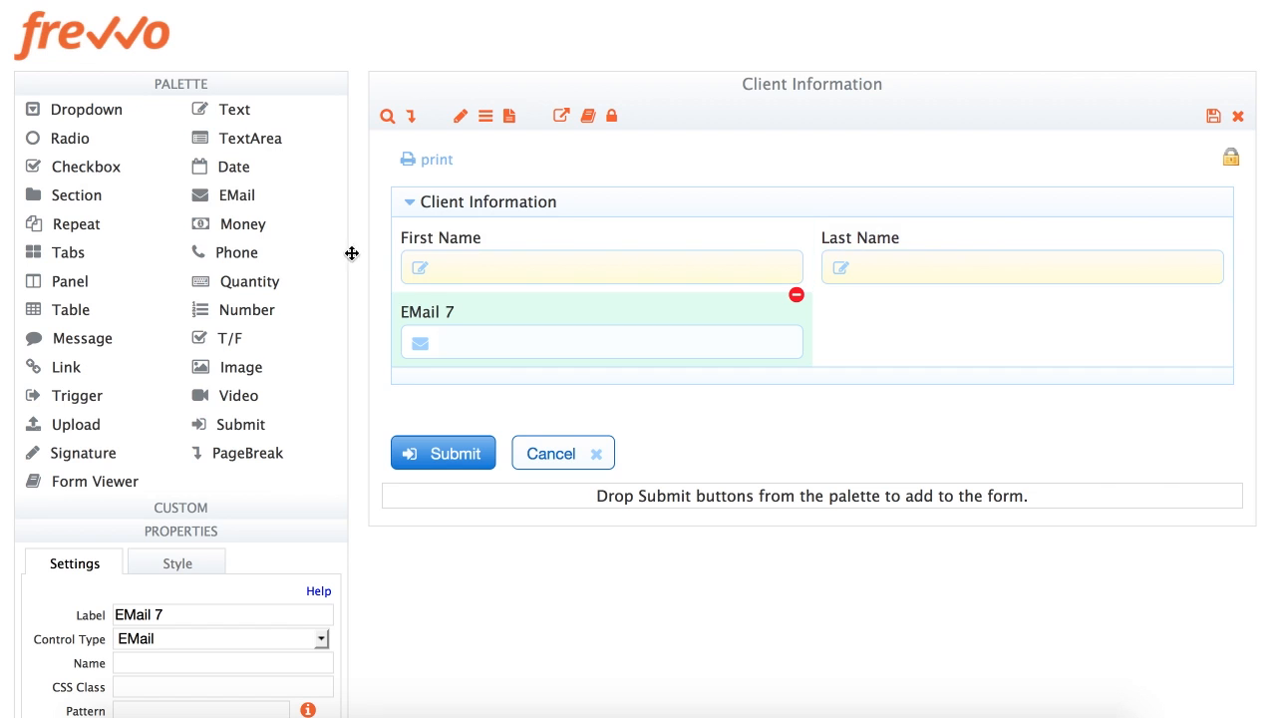
left_click_drag(199, 250, 773, 330)
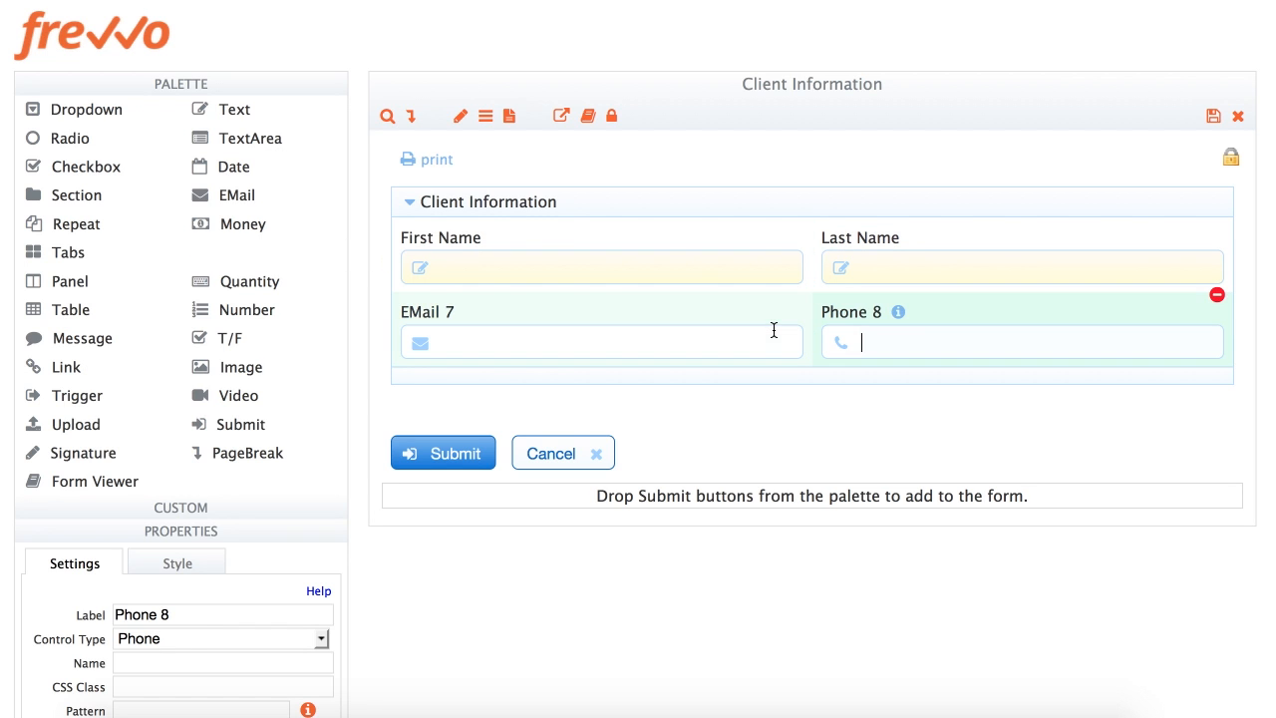
left_click(616, 310)
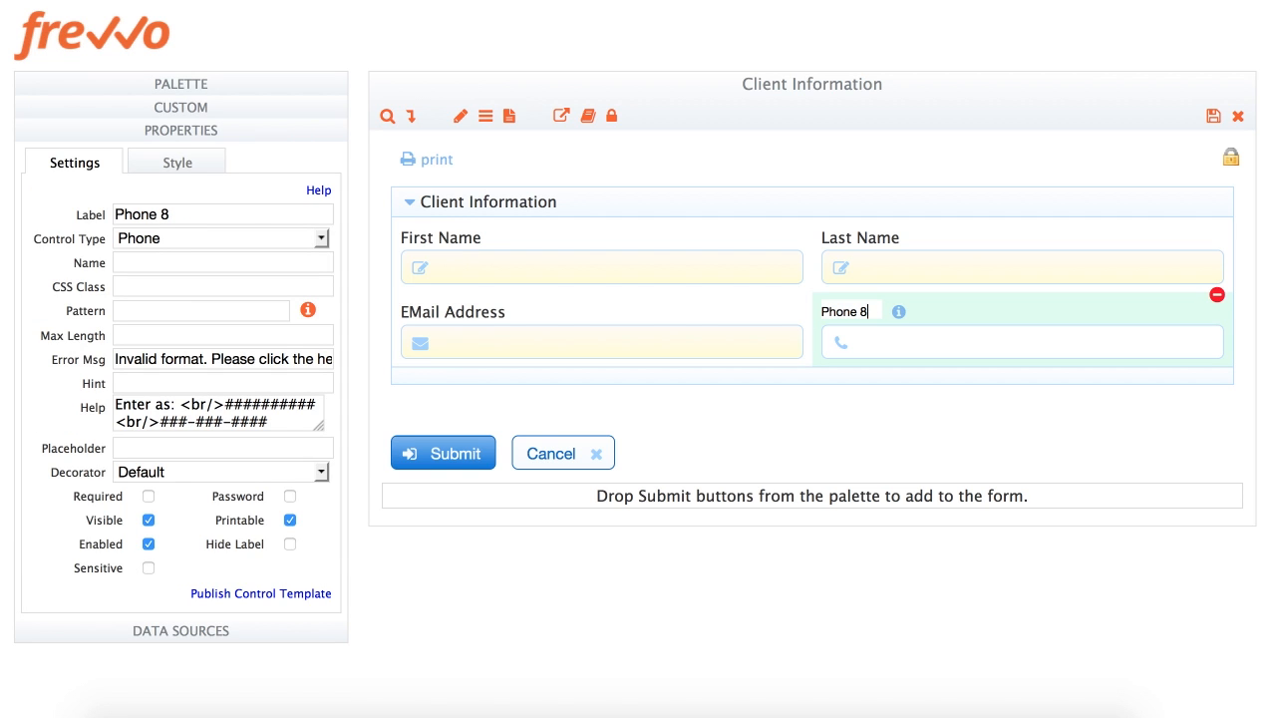
key("BackSpace")
type("Number")
key("Tab")
left_click(147, 495)
left_click_drag(864, 312, 422, 317)
left_click_drag(860, 313, 779, 329)
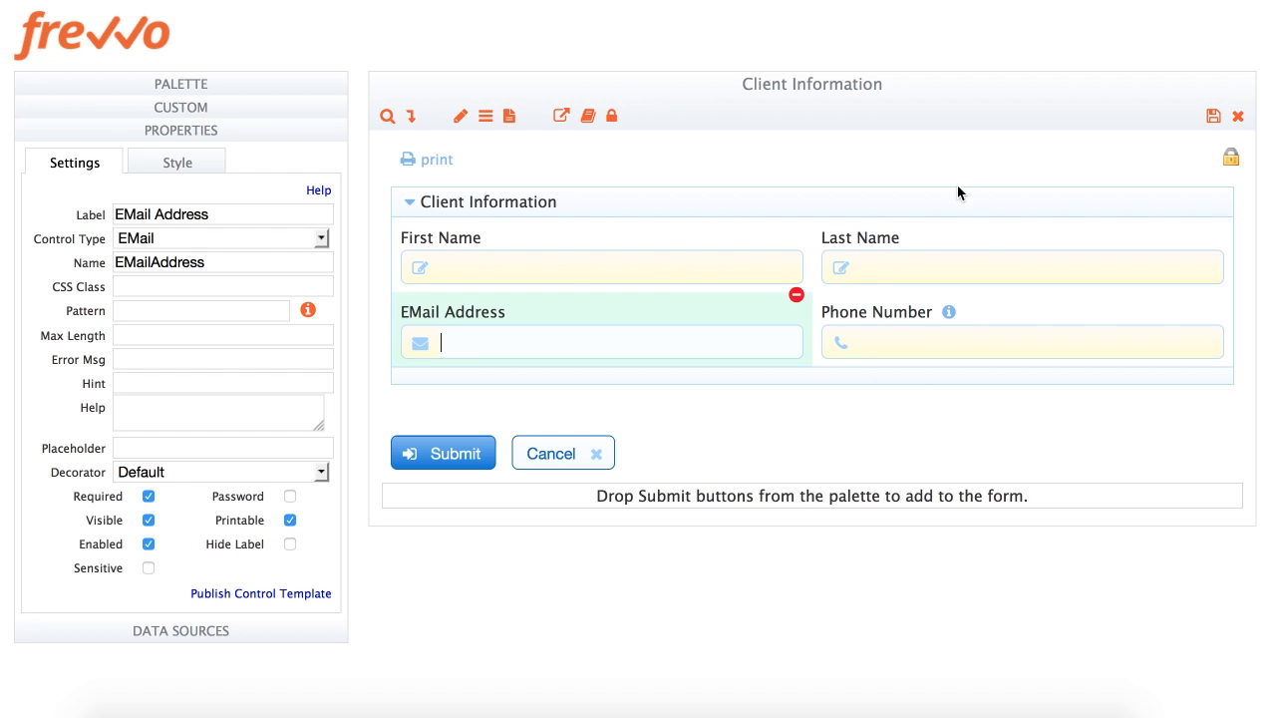
left_click(952, 213)
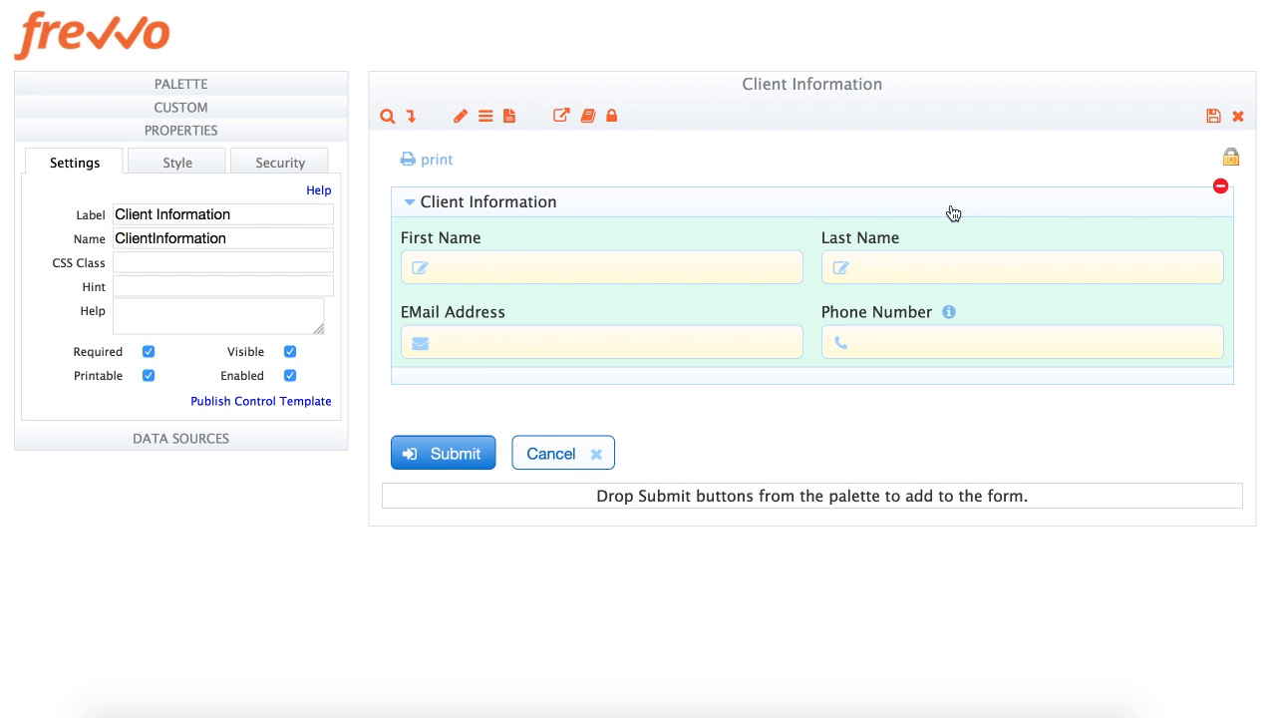
Remove a stray Money field and add a 'Today's Date' date field above the section
left_click(248, 90)
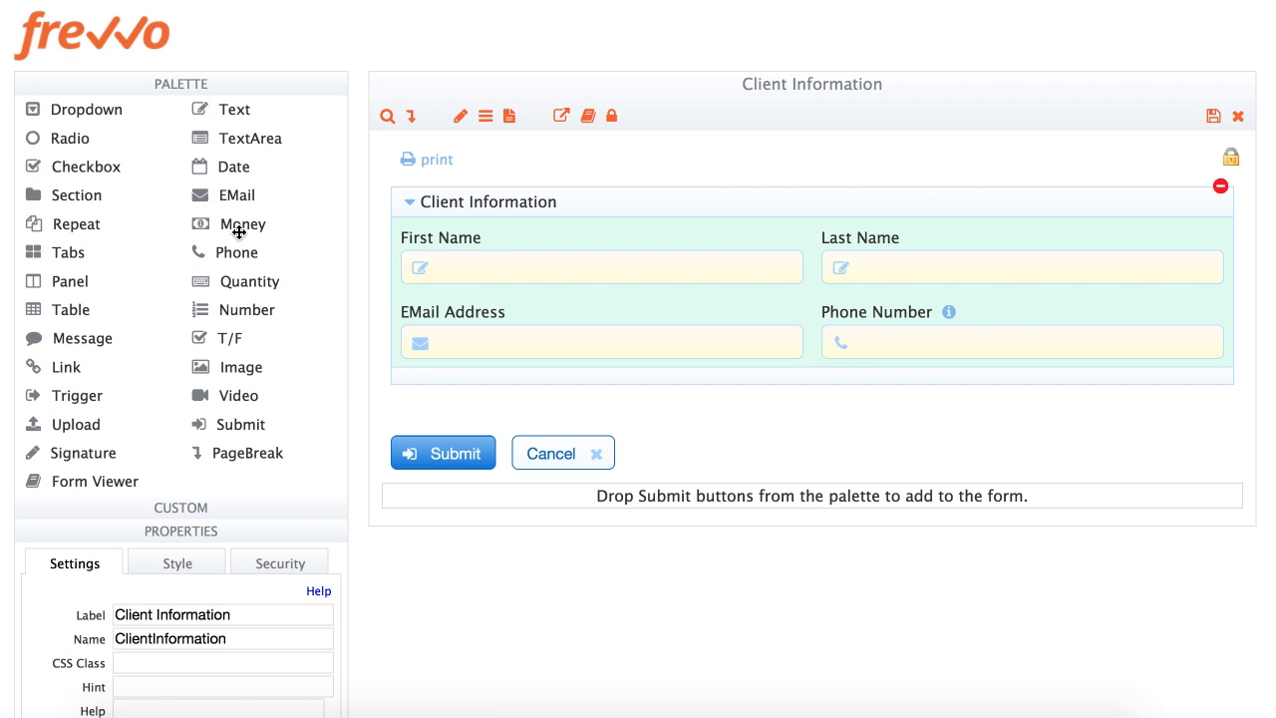
left_click_drag(230, 225, 588, 345)
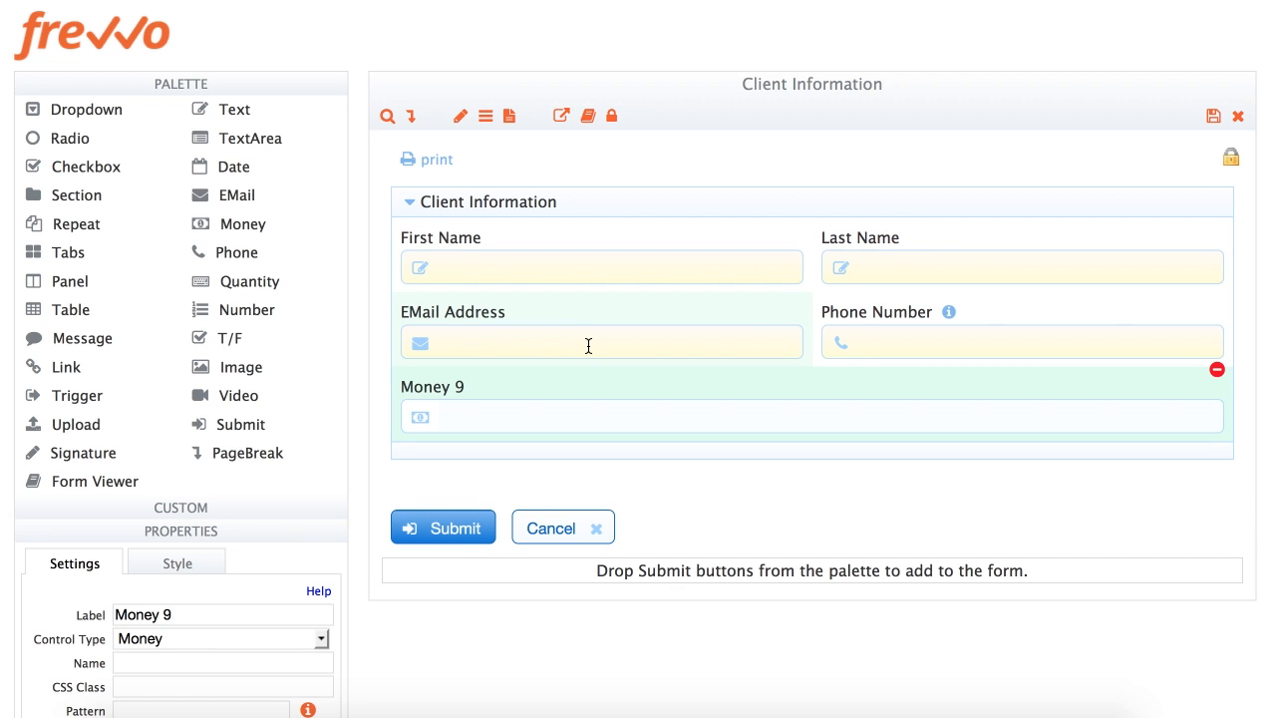
left_click(1218, 371)
left_click_drag(199, 169, 495, 200)
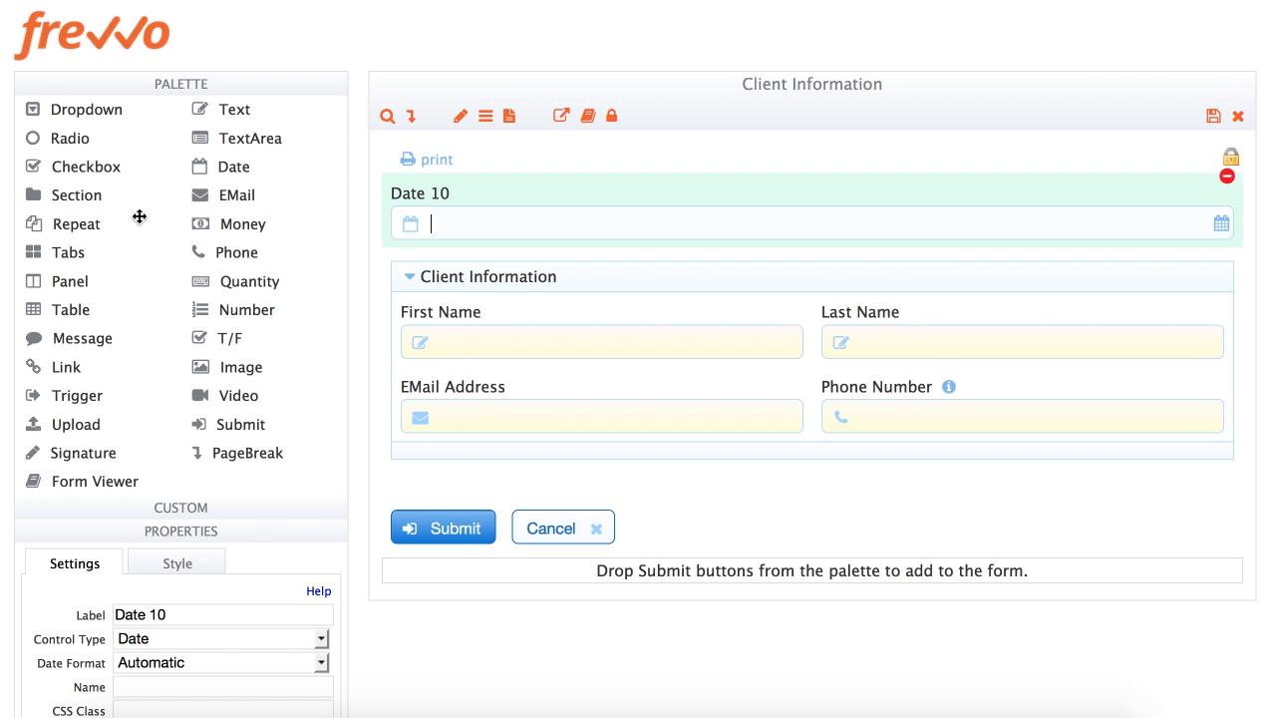
double_click(192, 615)
key("BackSpace")
left_click(116, 615)
type("Today's")
key("Tab")
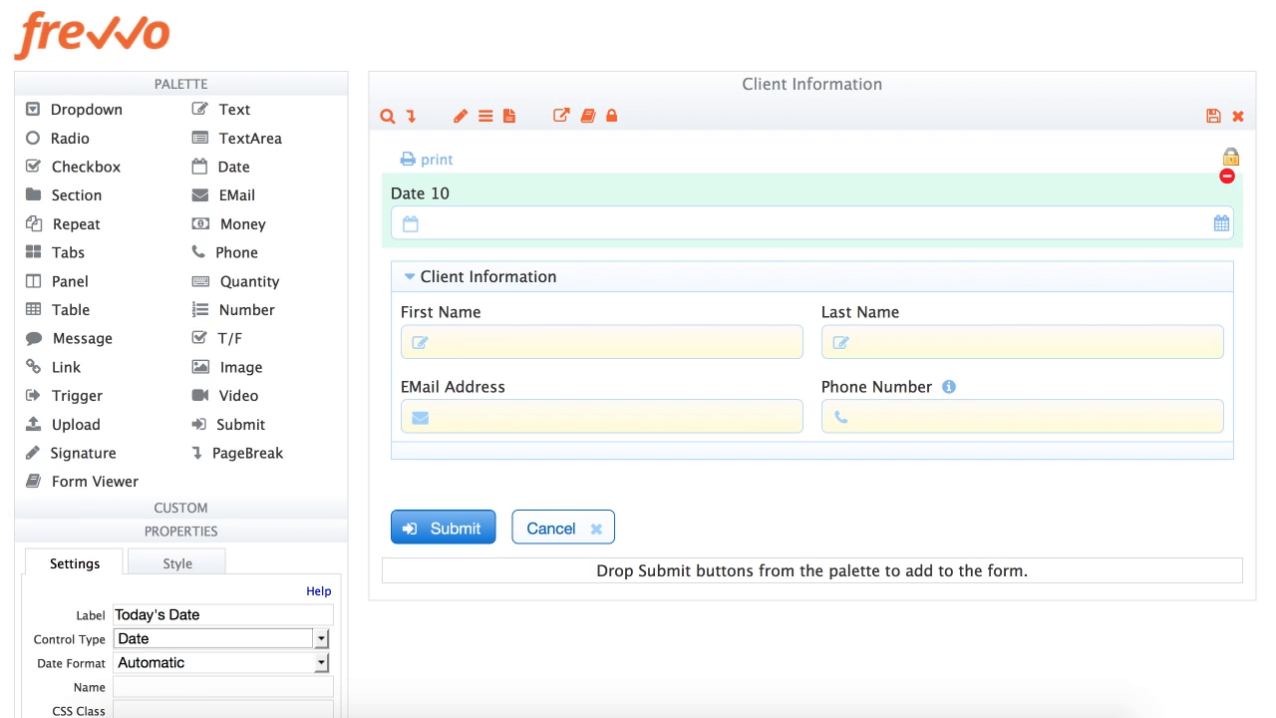
Keep Automatic date format and Date control type, and set Today's Date to 3 columns wide
left_click(166, 262)
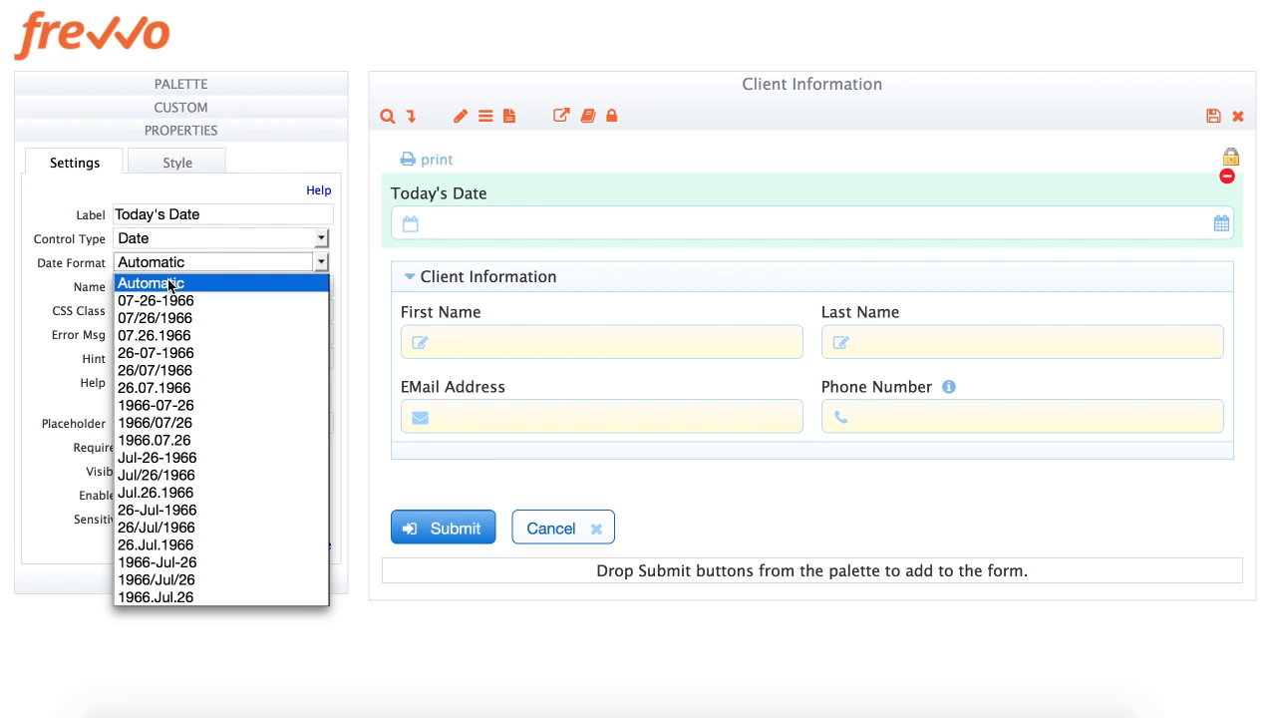
left_click(168, 283)
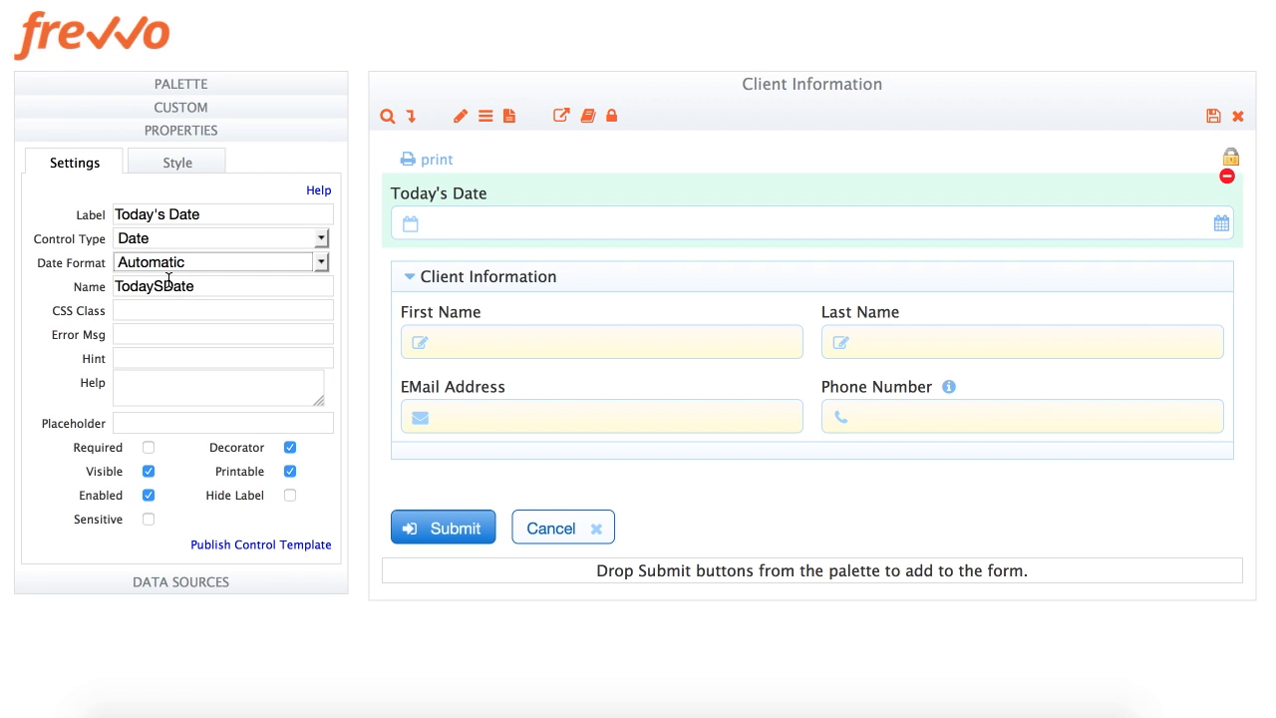
left_click(170, 242)
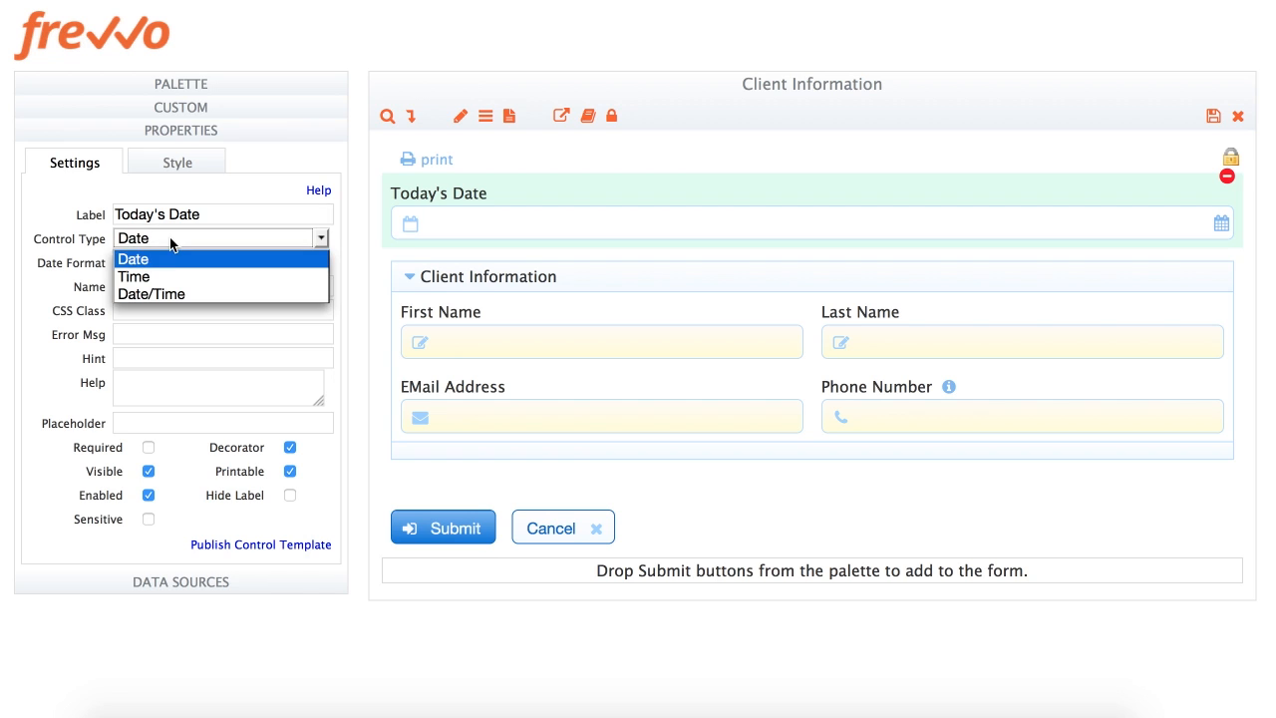
left_click(171, 295)
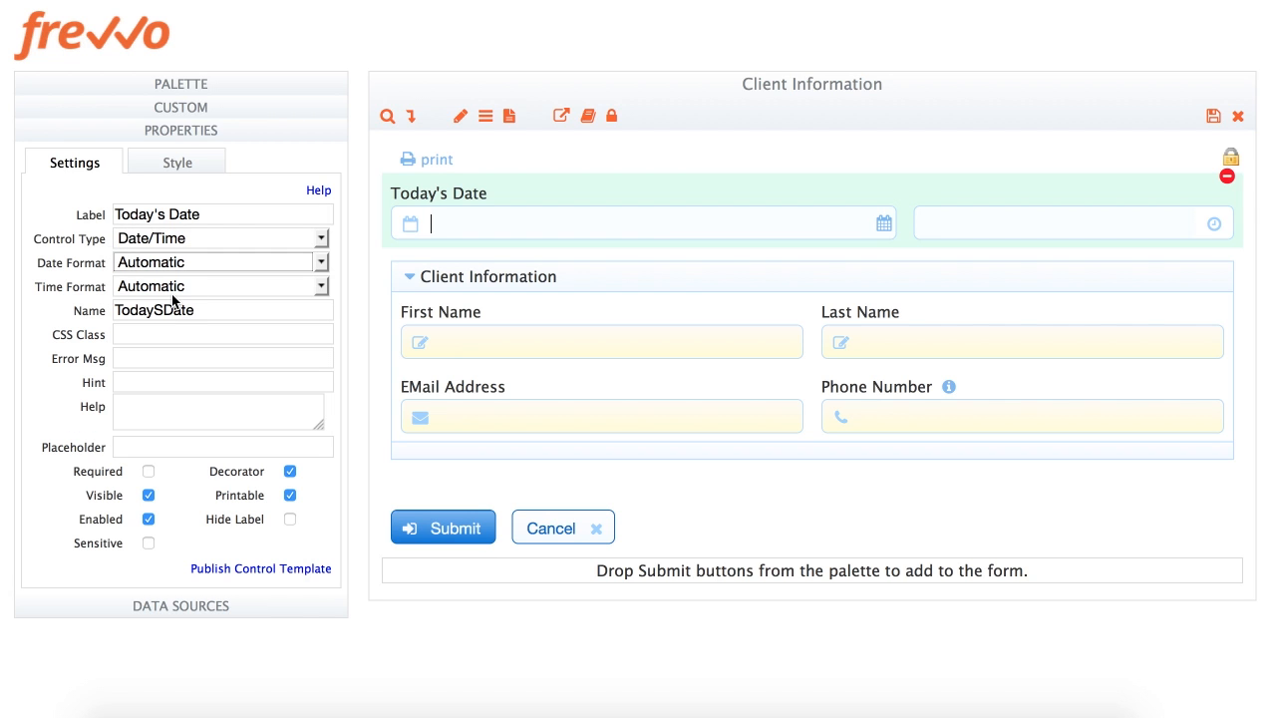
left_click(177, 242)
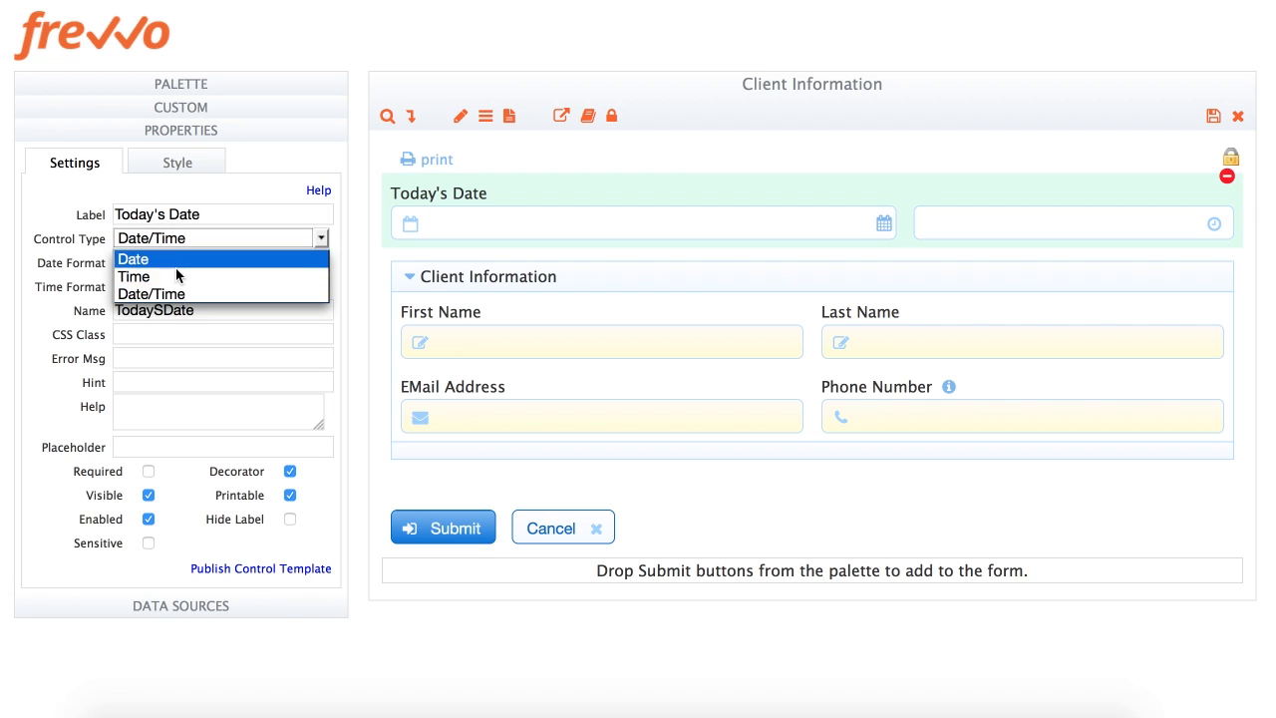
left_click(176, 279)
left_click(181, 239)
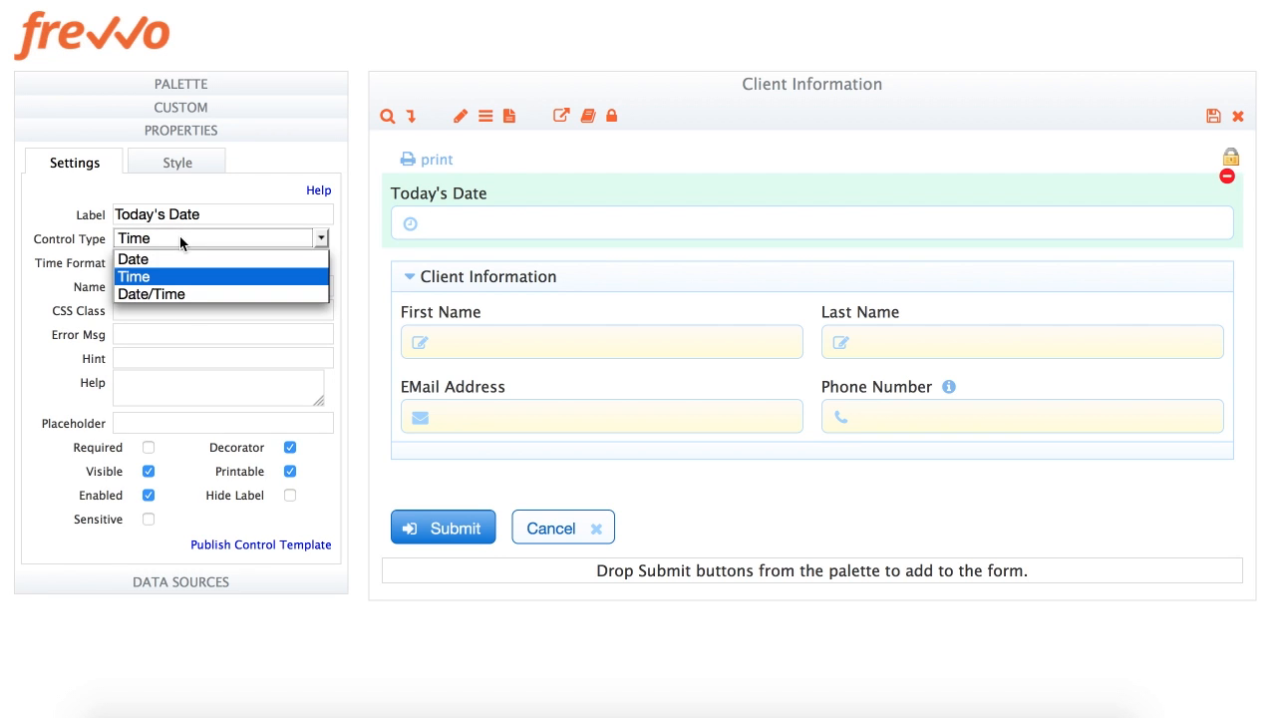
left_click(179, 261)
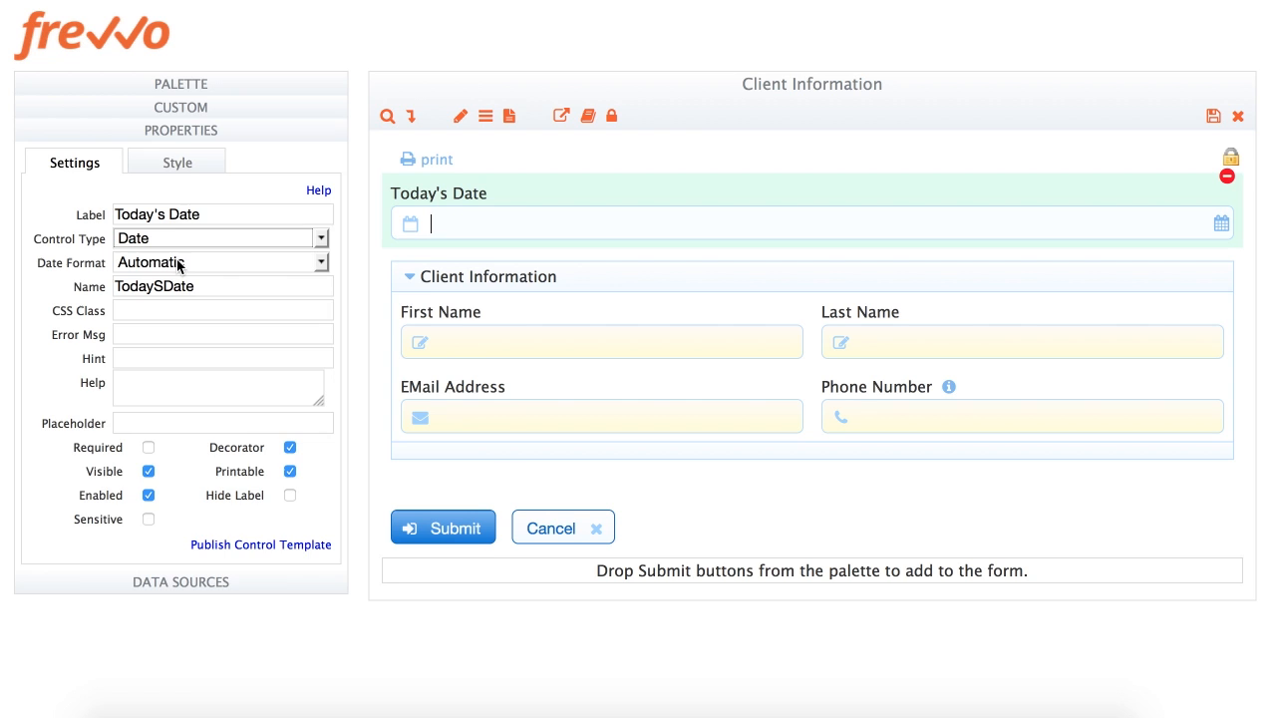
left_click(172, 162)
left_click(156, 217)
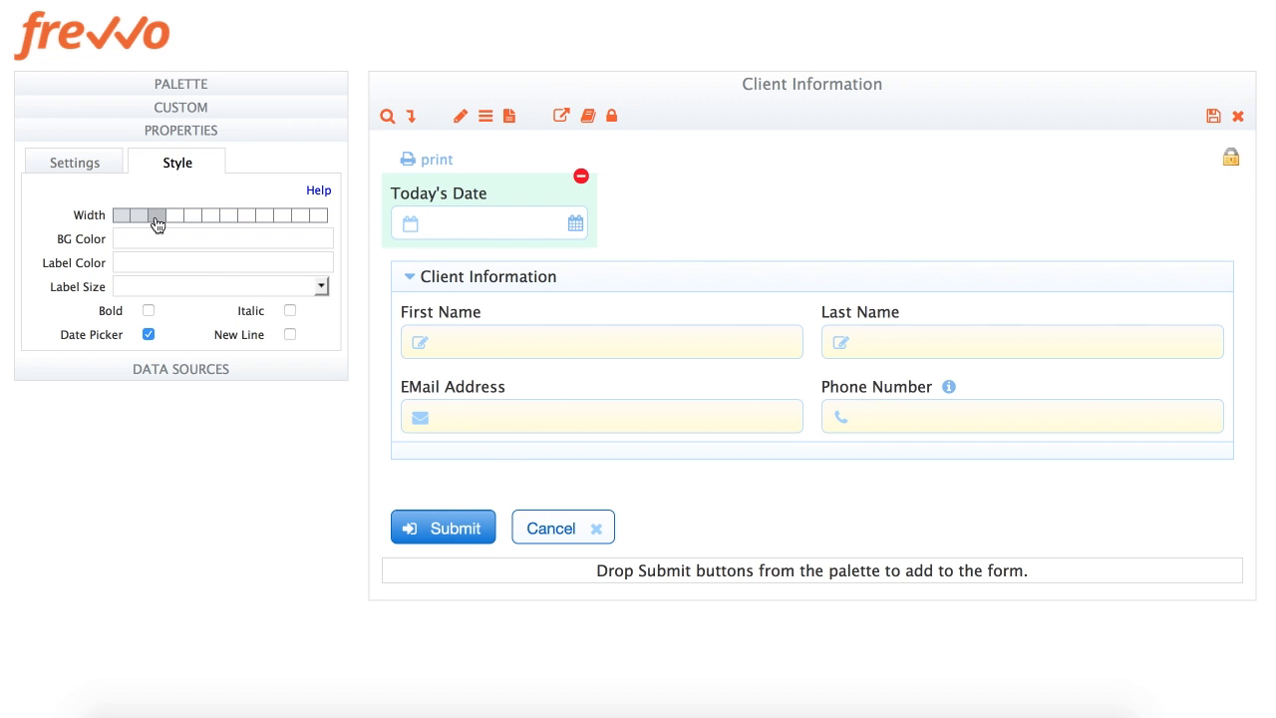
left_click(88, 174)
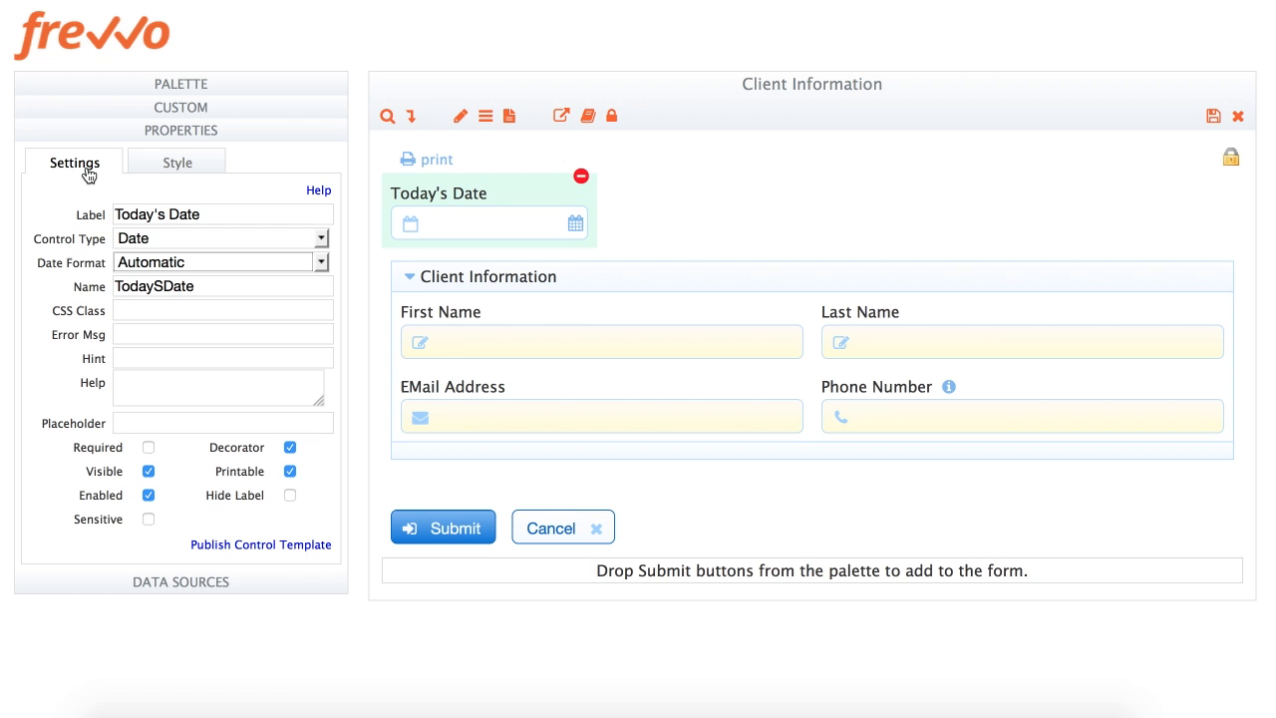
Give EMail Address the error 'You must enter a valid business email address.' and hint 'Enter a valid email address'
left_click(561, 389)
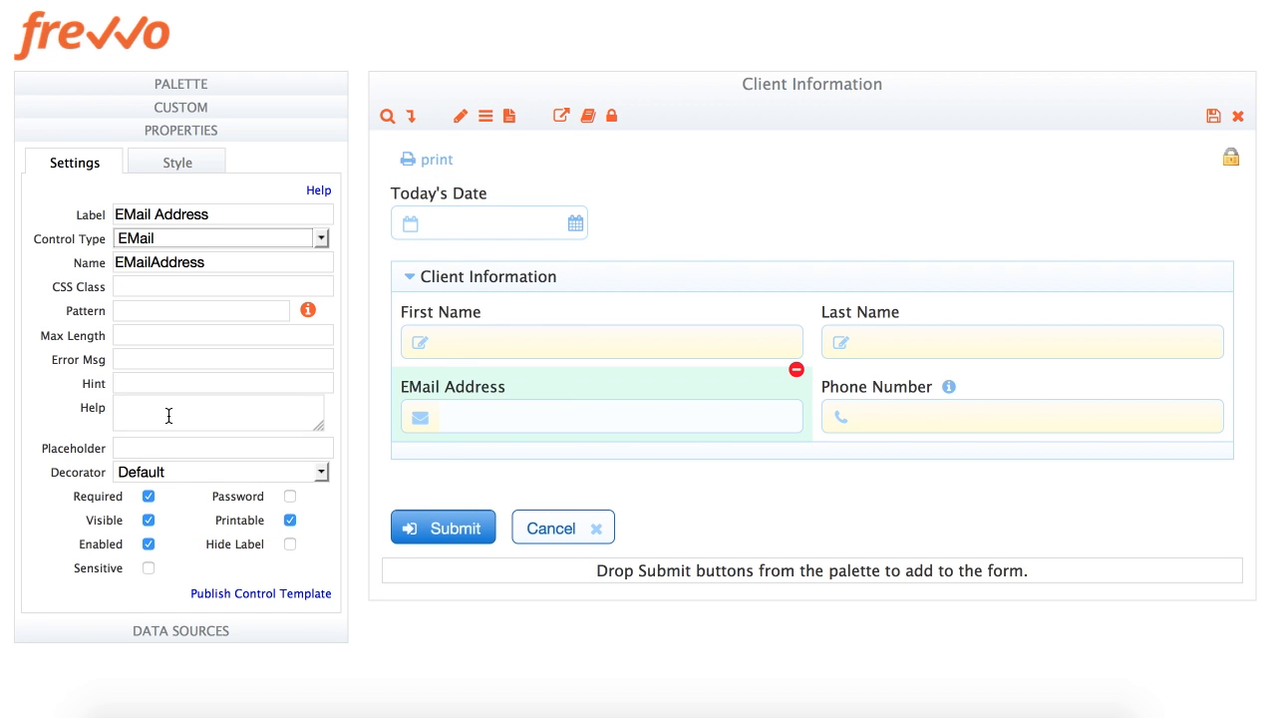
scroll(168, 415, "down", 1)
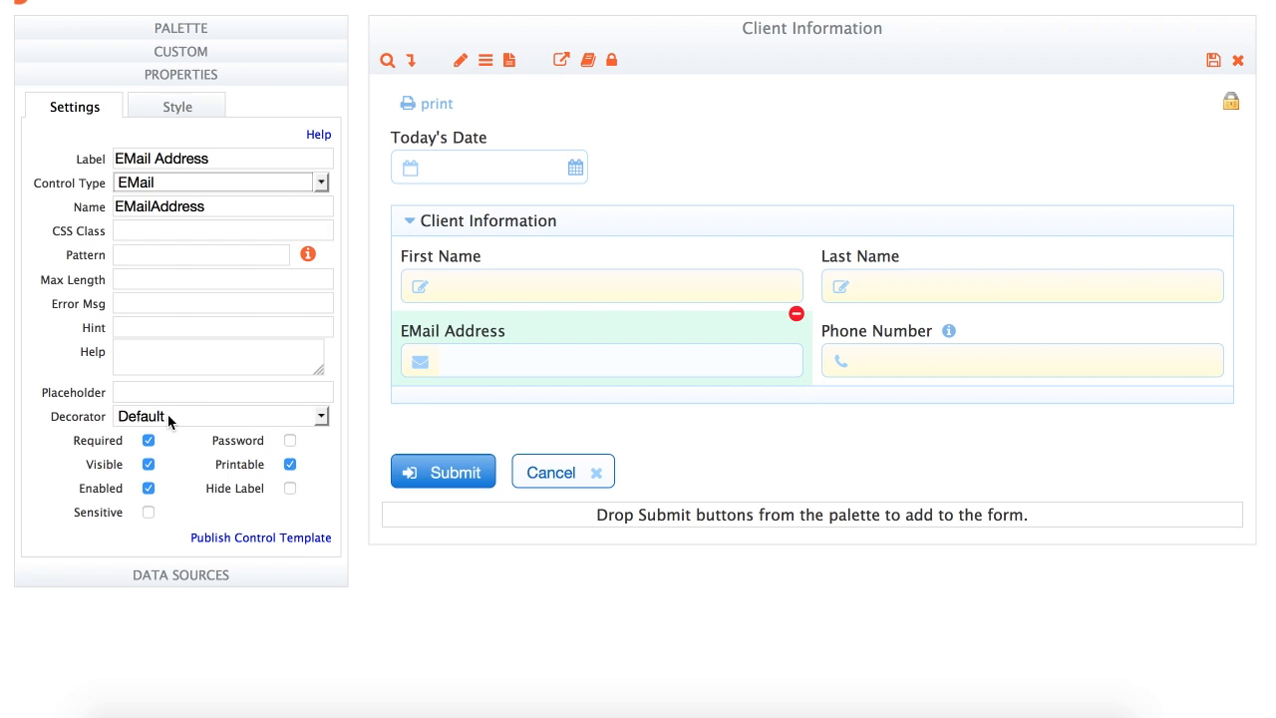
left_click(141, 303)
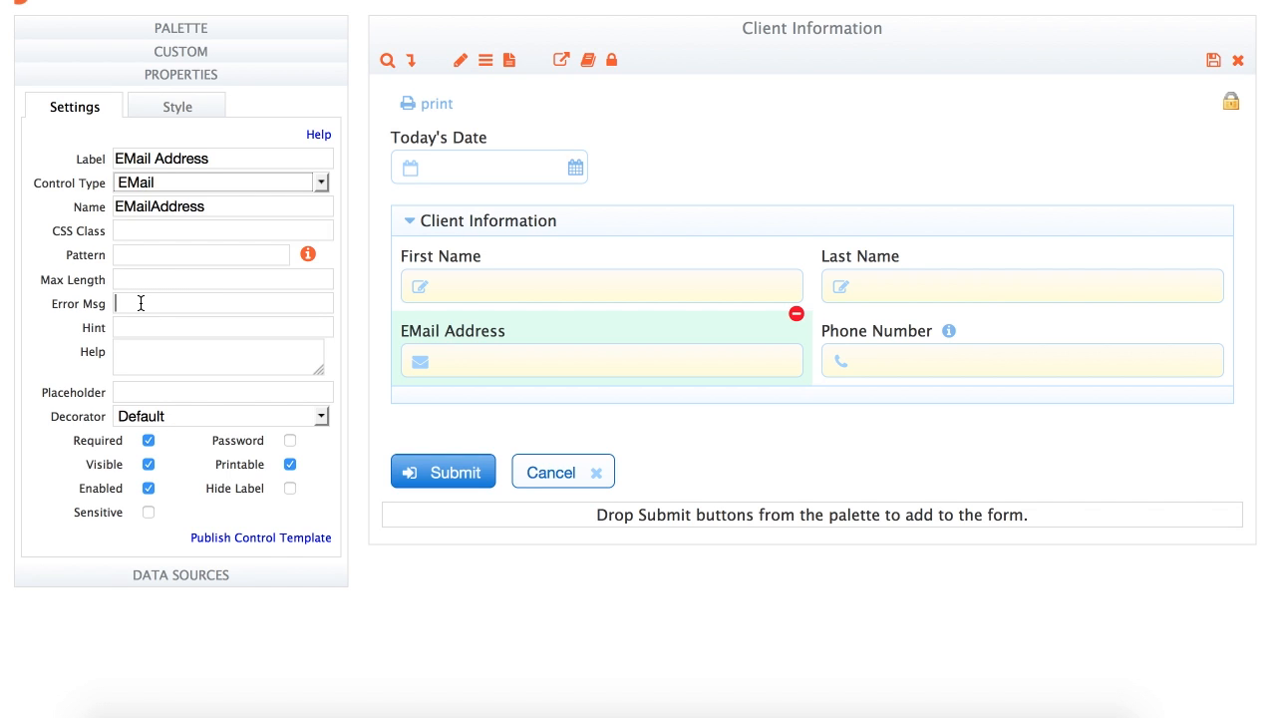
type("You must enter a valid ")
type("business email a")
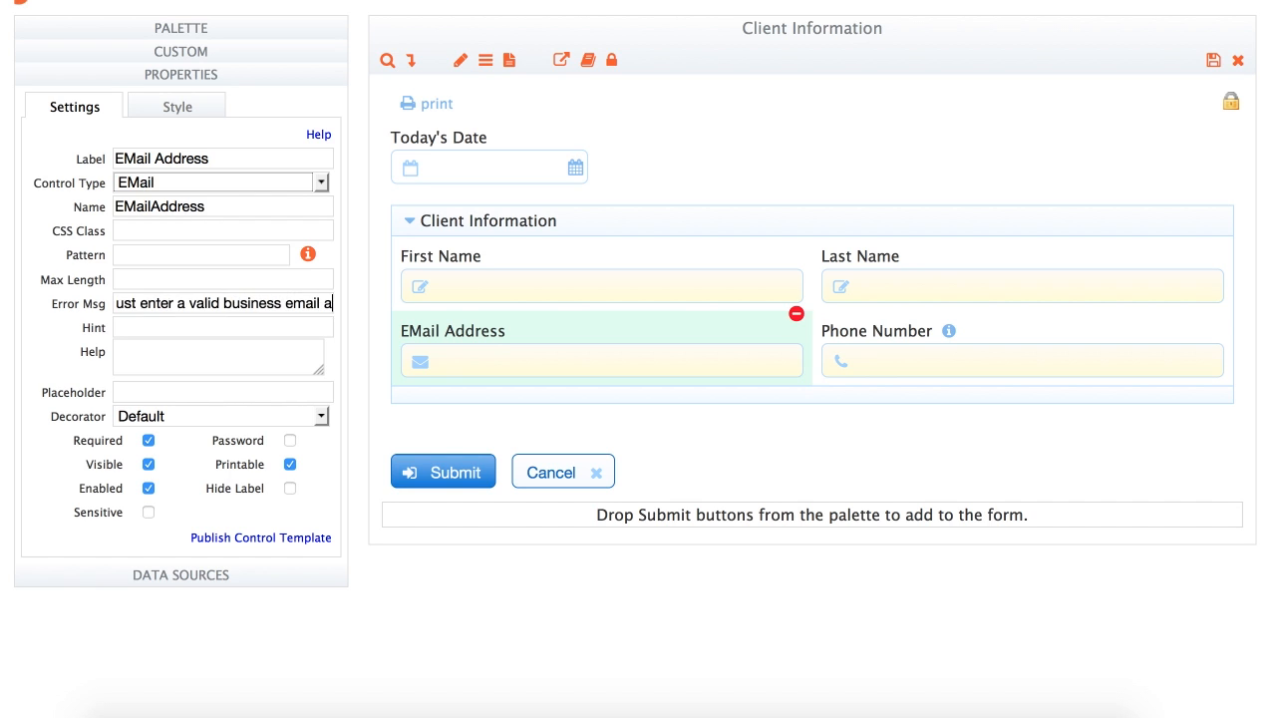
type("ddress.")
key("Tab")
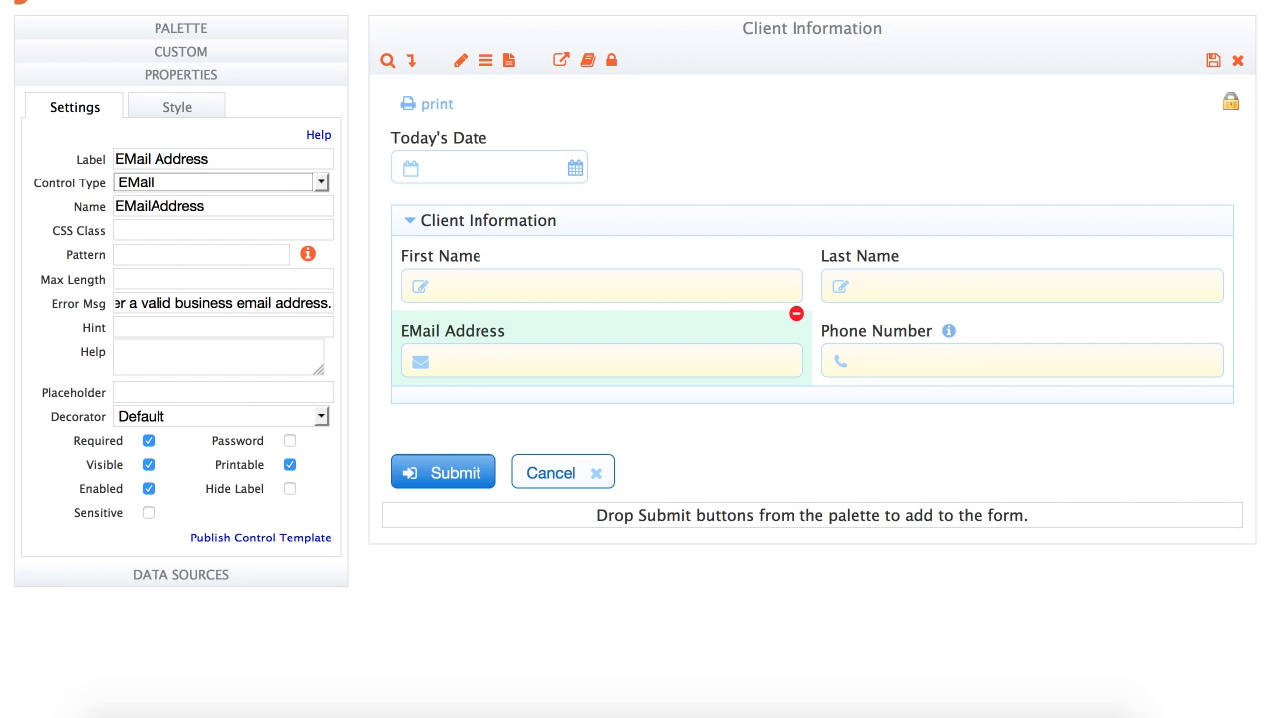
type("Enter a valid email address")
Add help text 'Email address must be entered in a valid format.' with 'must be' bold, and check the popup
key("Tab")
type("Email address")
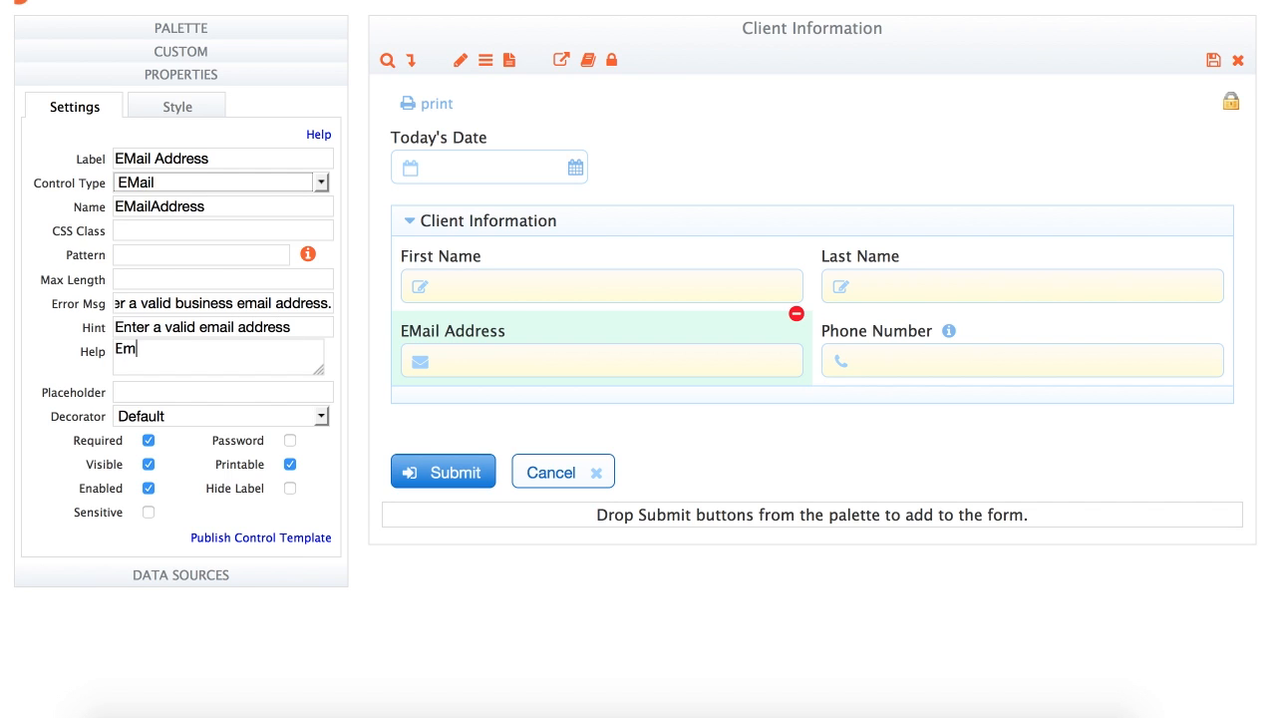
type(" <stron")
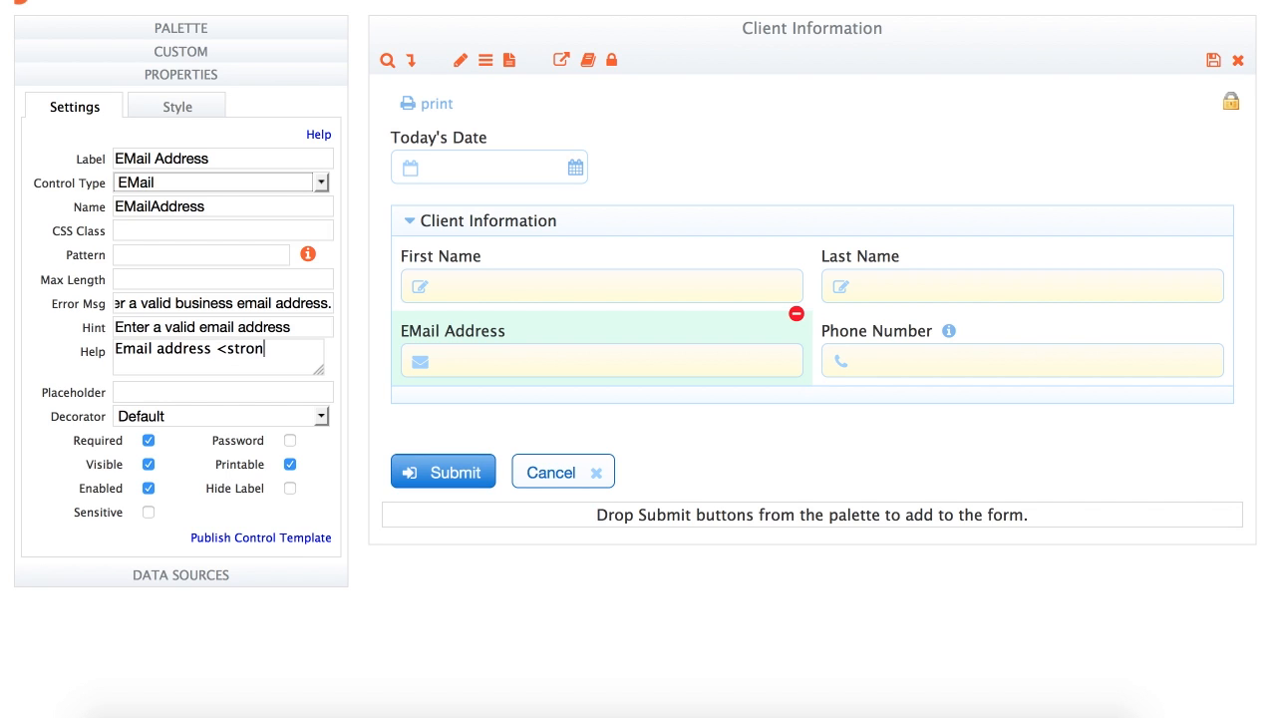
type("g>must be</strong> entered in a valid format.")
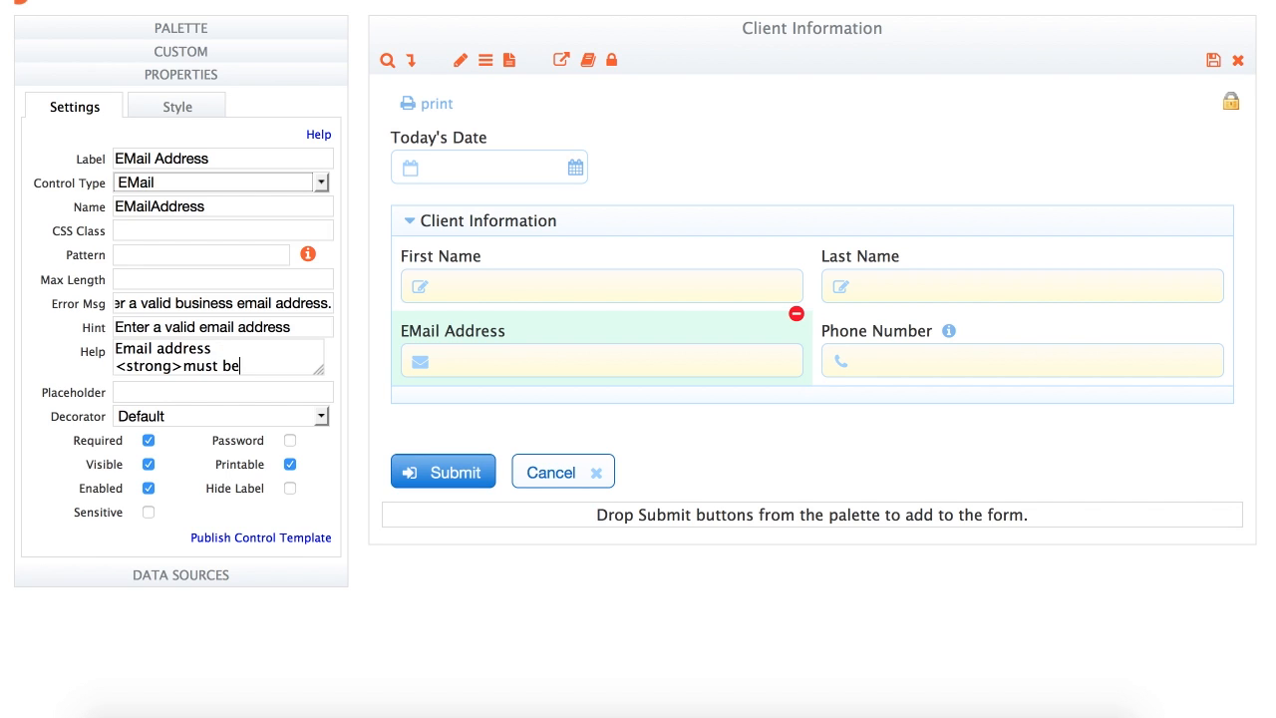
key("Tab")
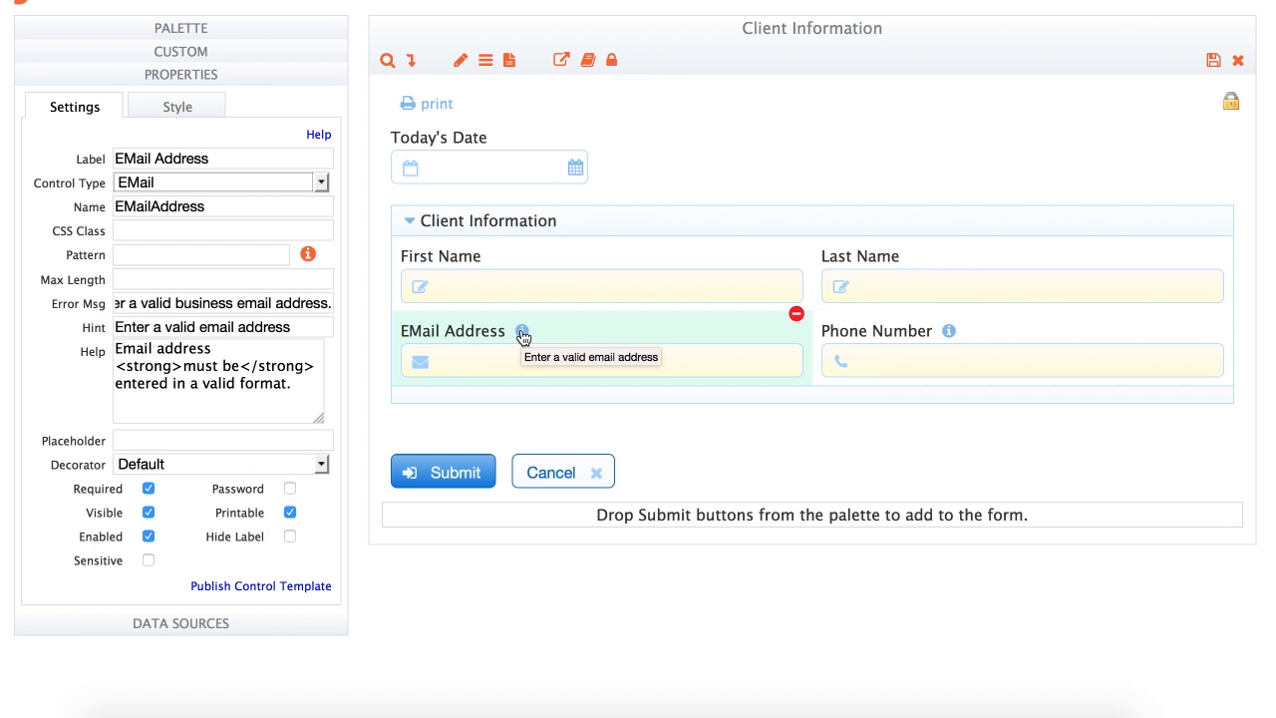
left_click(523, 334)
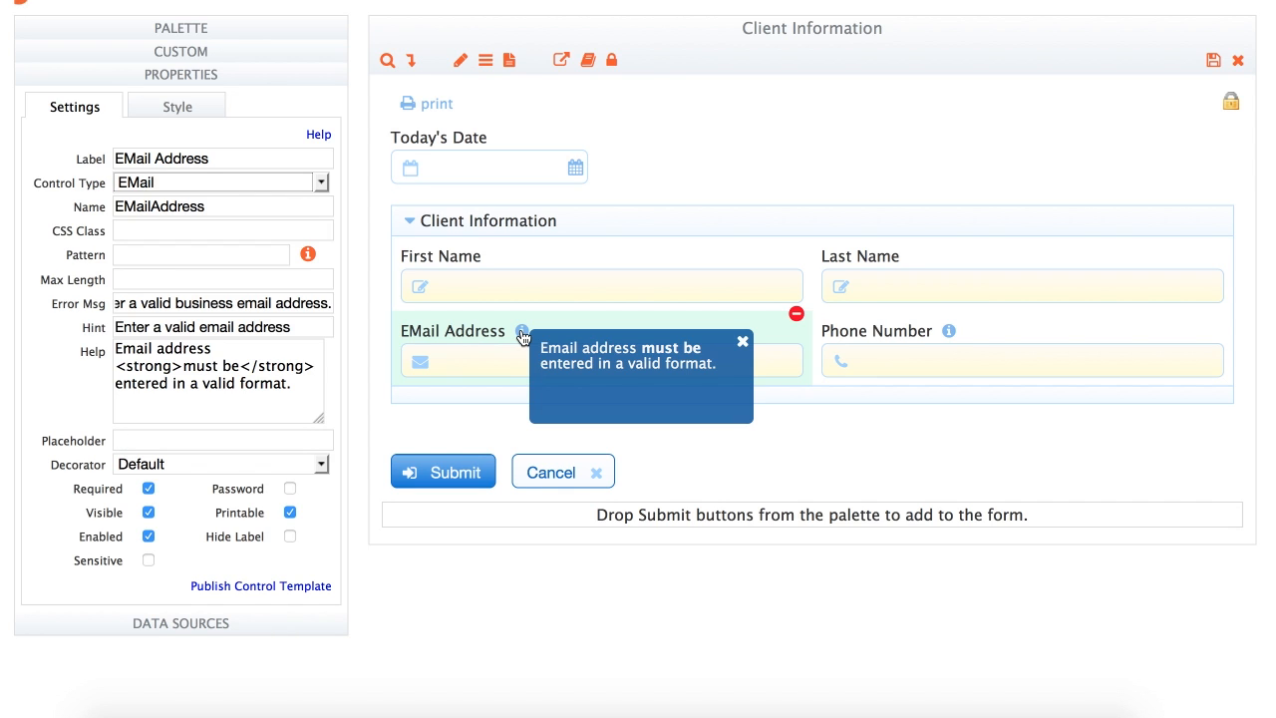
left_click(742, 342)
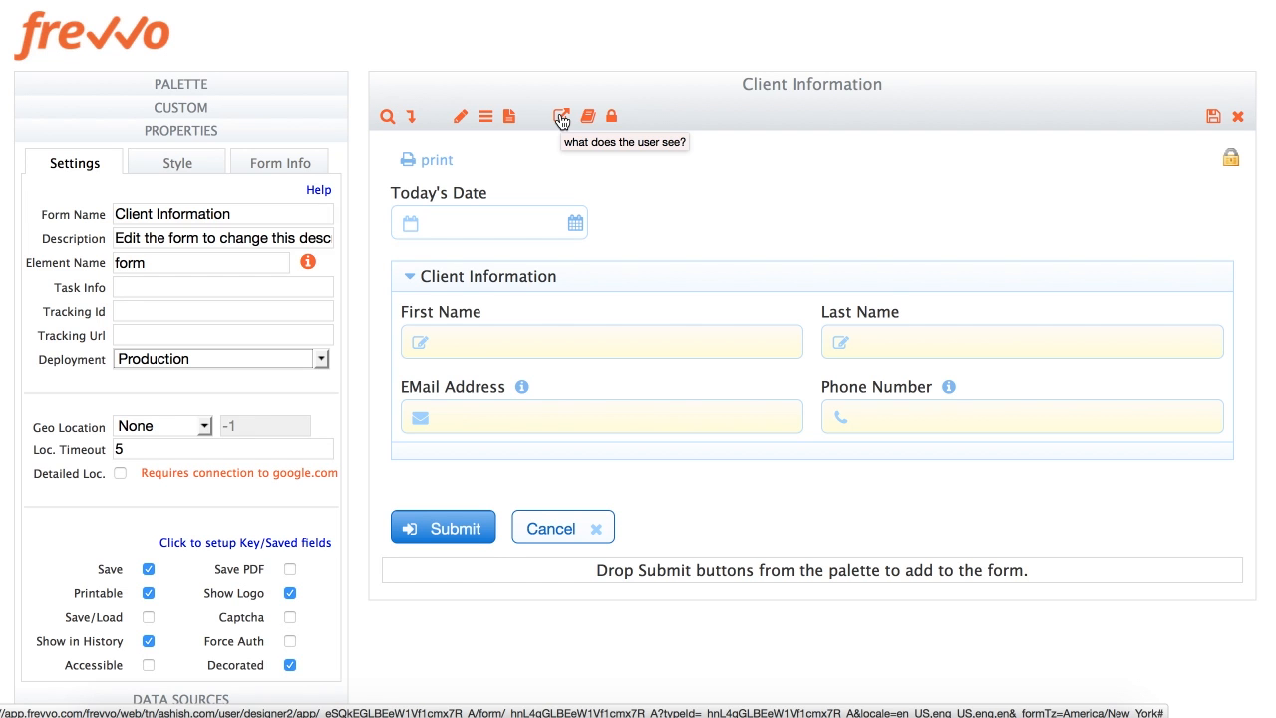
Set Form Actions to Display message 'Thank you {FirstName} {LastName} for your submission.' and save
left_click(562, 118)
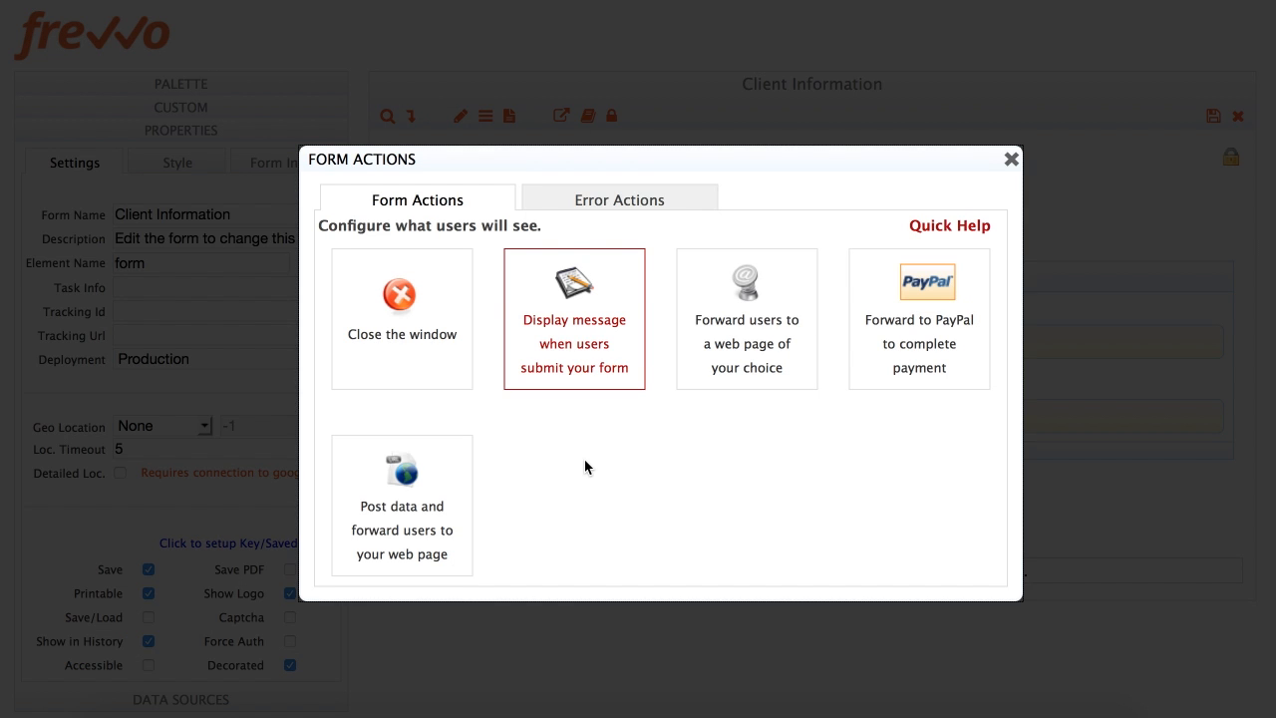
left_click(571, 336)
left_click(551, 314)
type("Thank you")
left_click(526, 369)
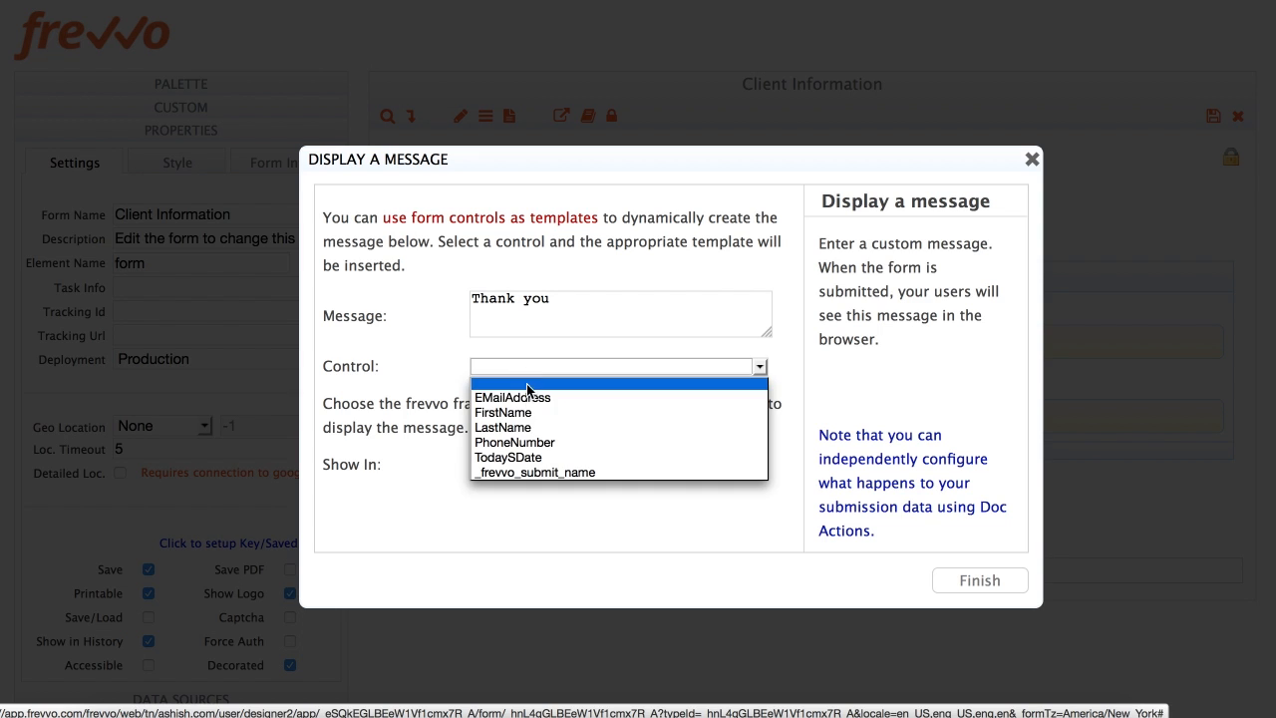
left_click(553, 411)
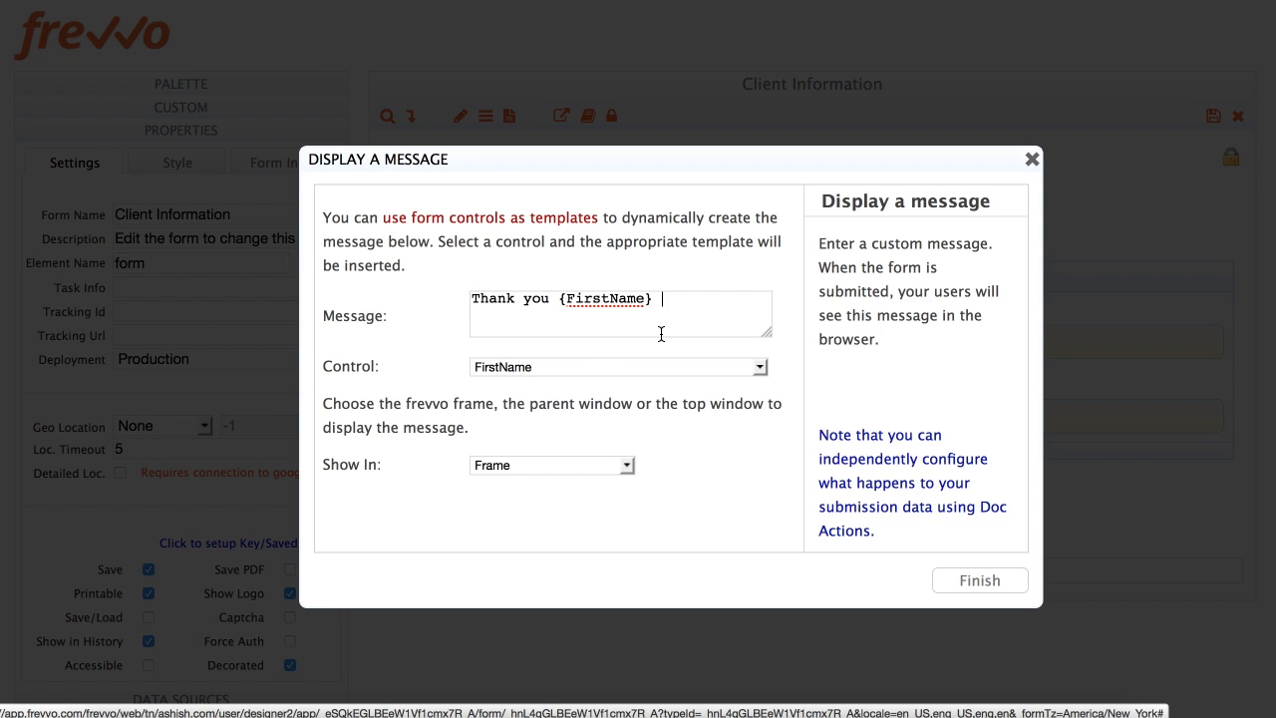
left_click(573, 367)
left_click(560, 426)
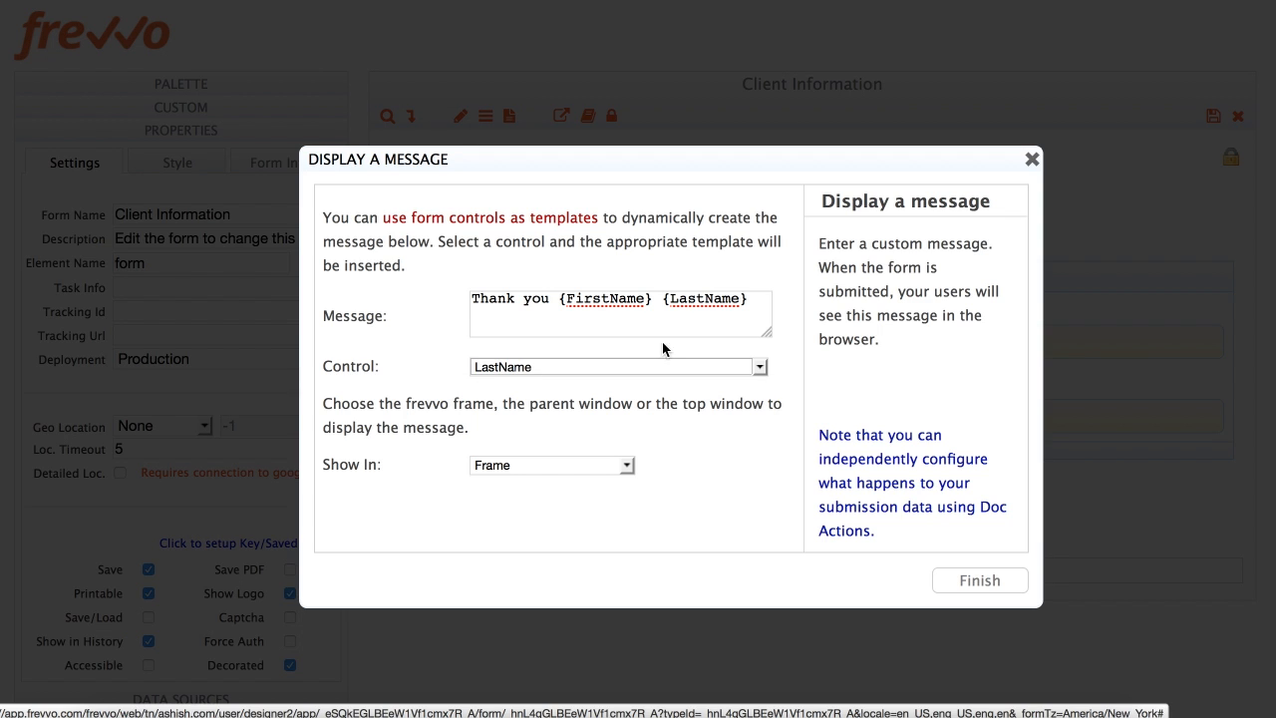
left_click(734, 317)
type("for y")
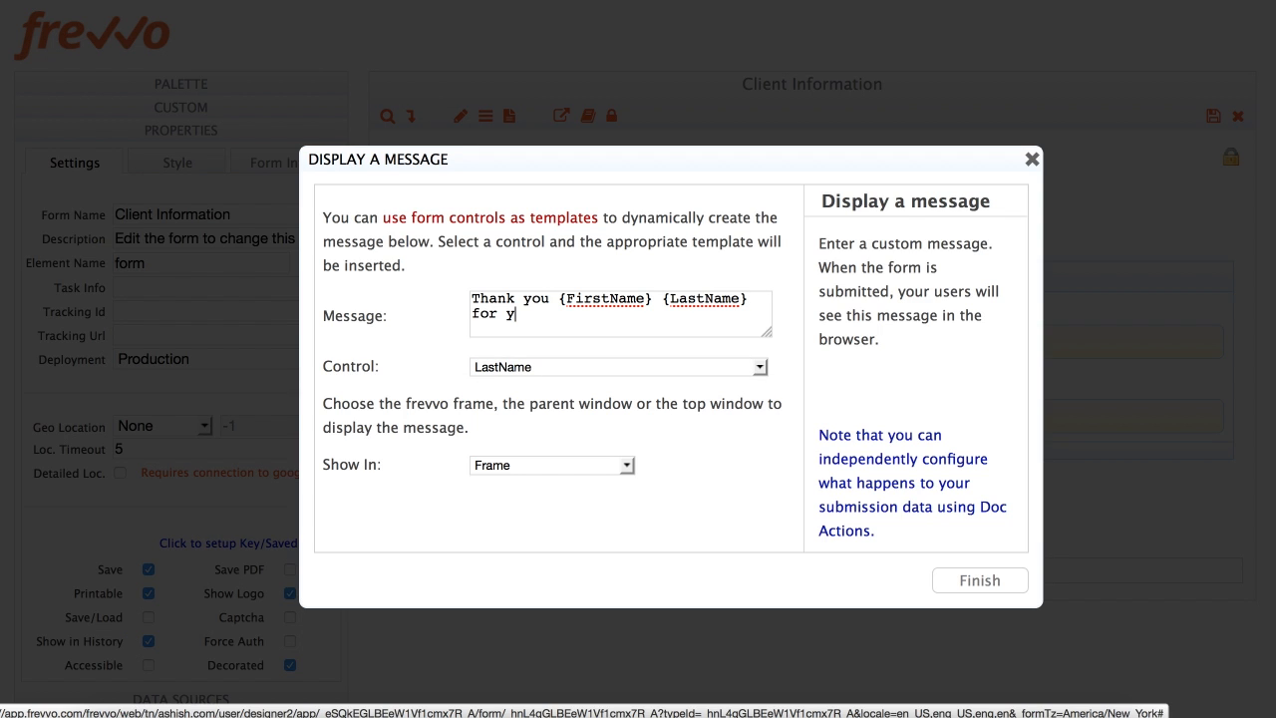
type("our submission.")
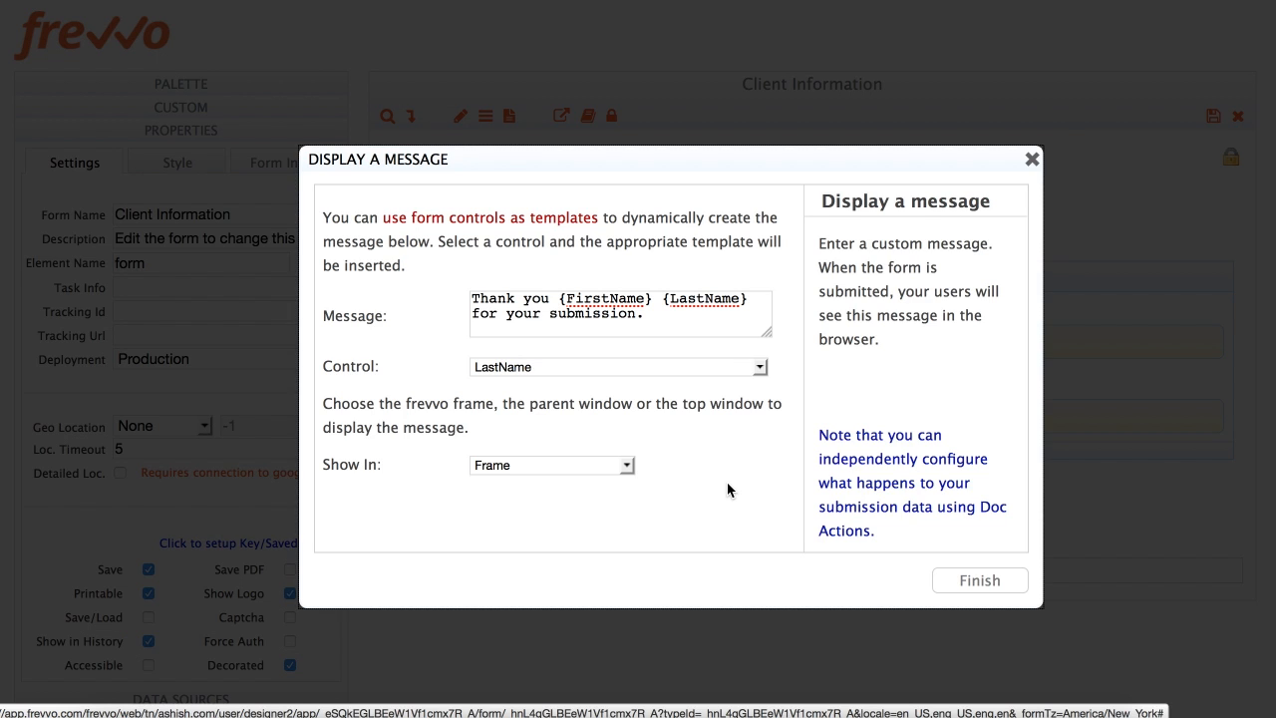
left_click(978, 581)
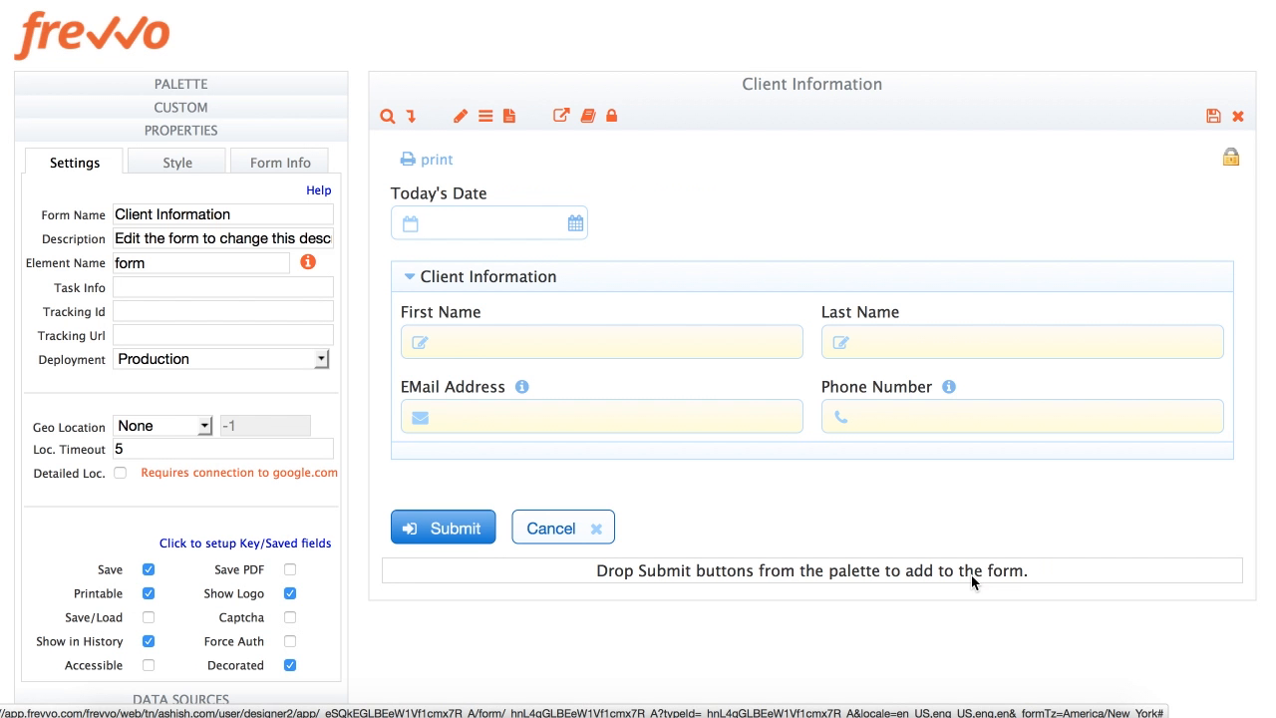
left_click(1213, 117)
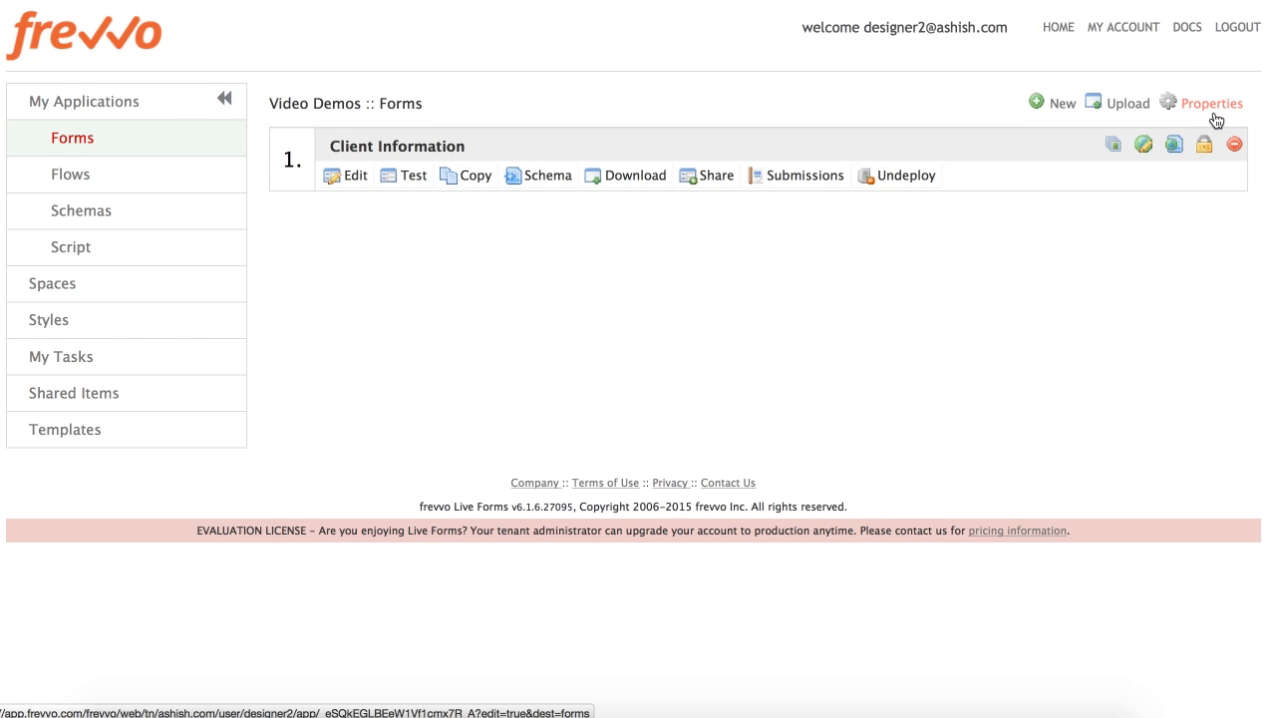
Test the form and set Today's Date to Sep 24 2015
left_click(406, 180)
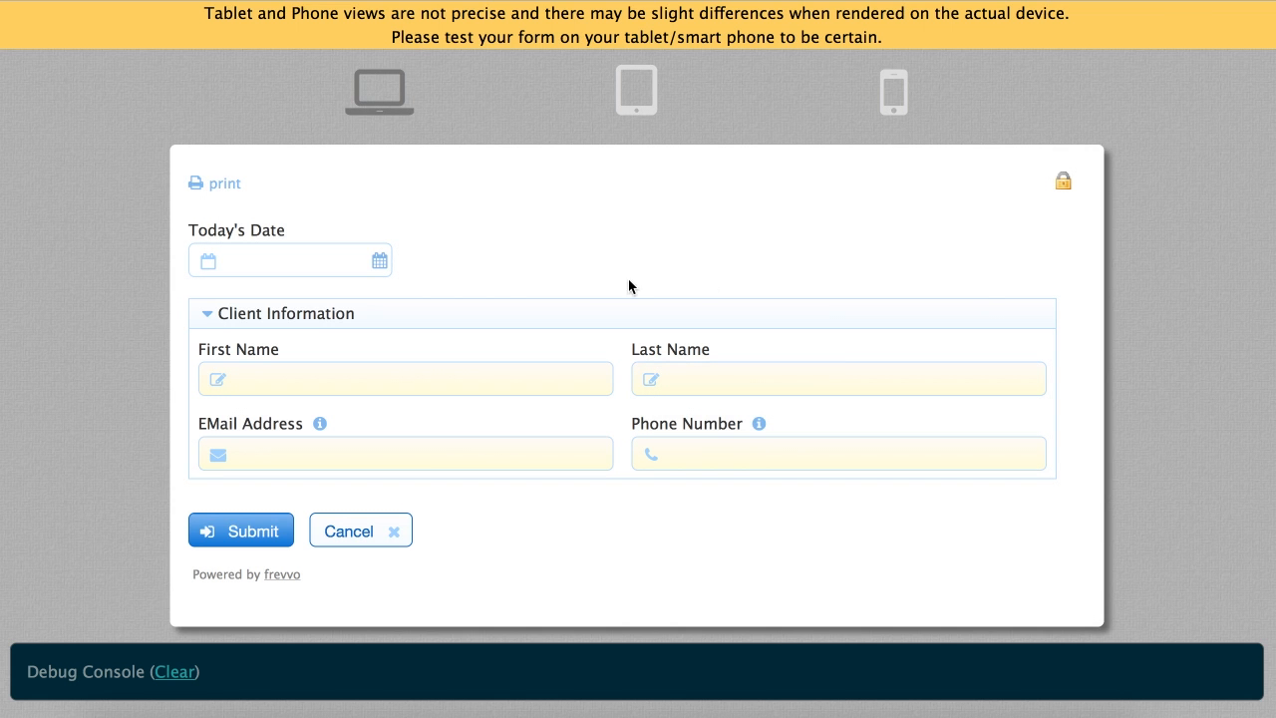
left_click(379, 264)
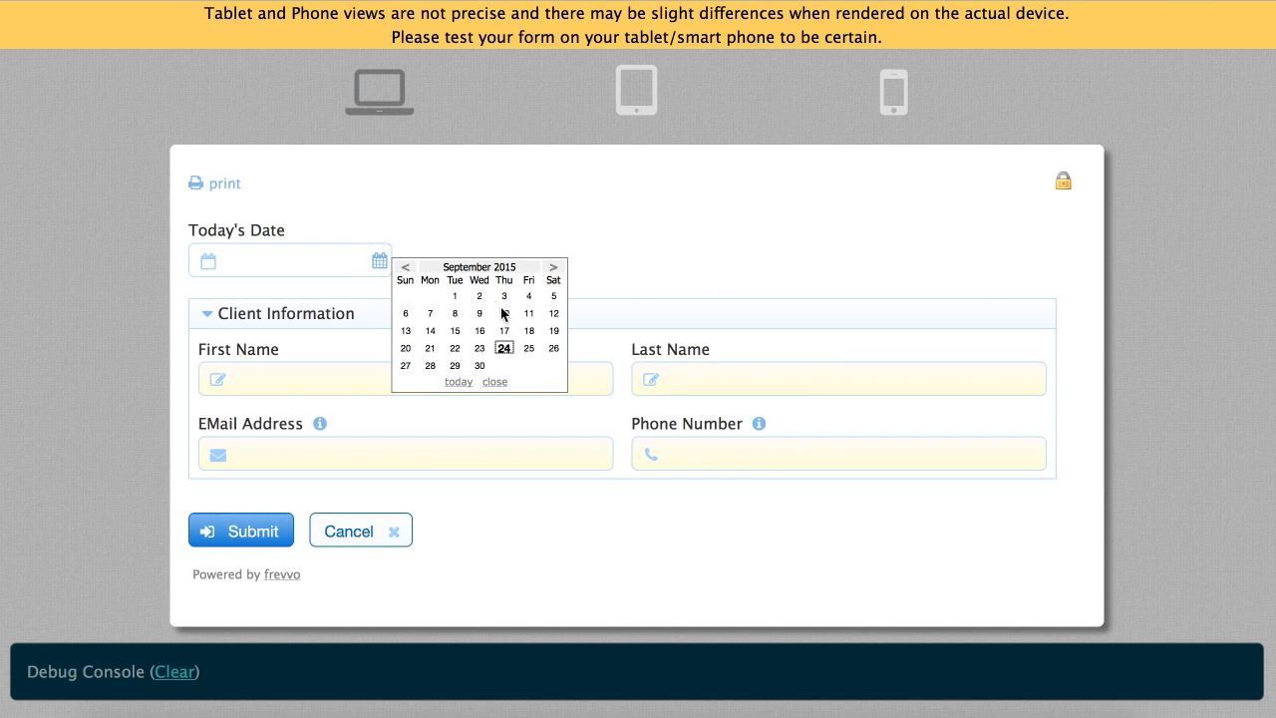
left_click(502, 347)
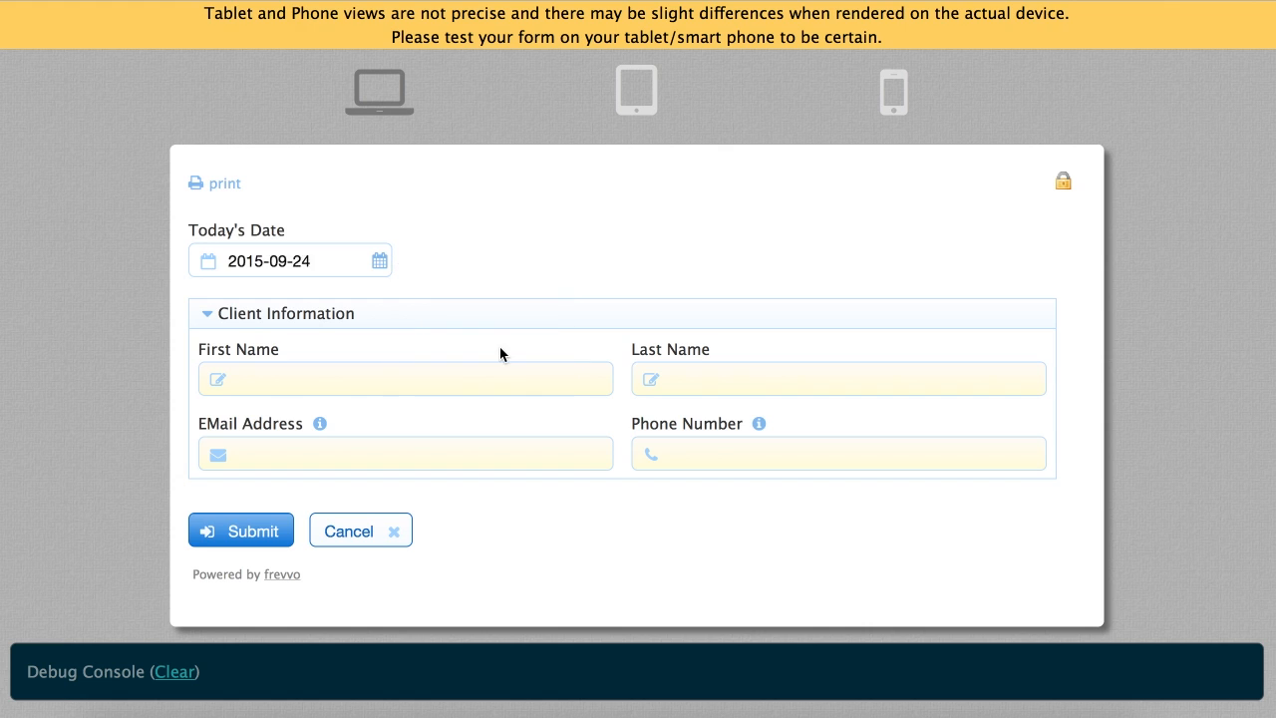
triple_click(319, 273)
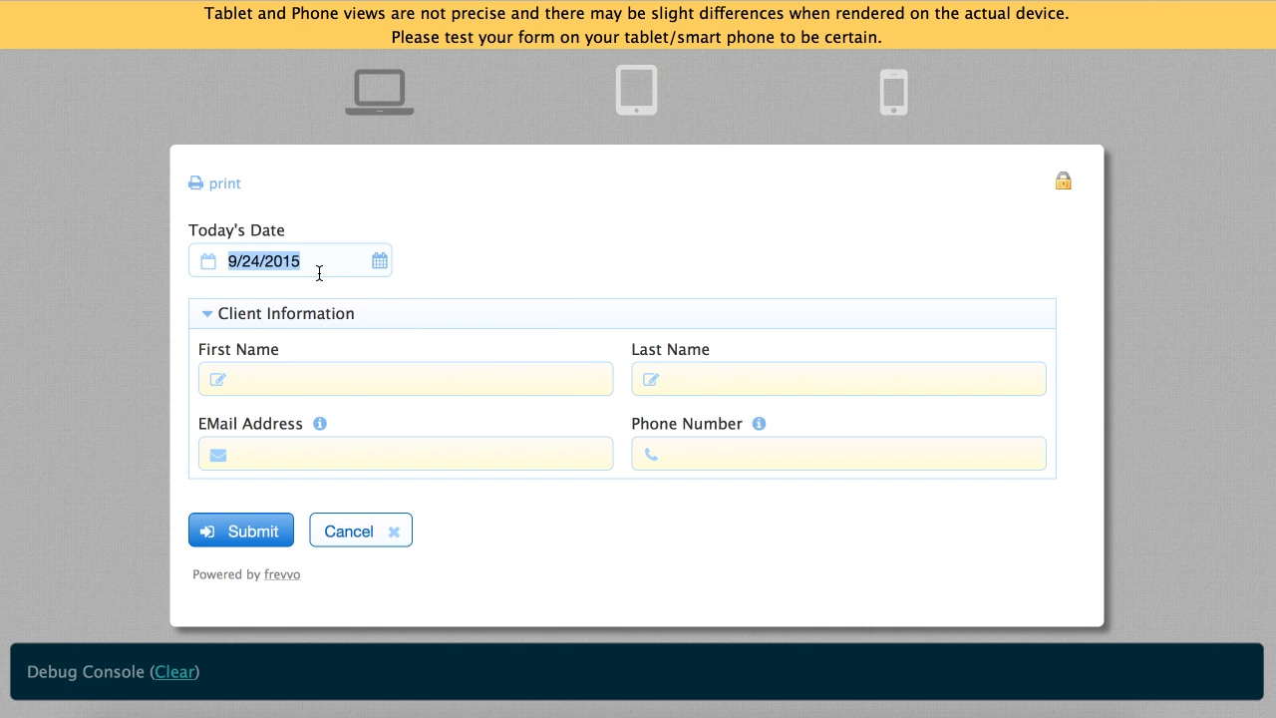
type("Sep 24 2015")
key("Tab")
Enter a sample first and last name and submit to check the required fields
left_click(349, 380)
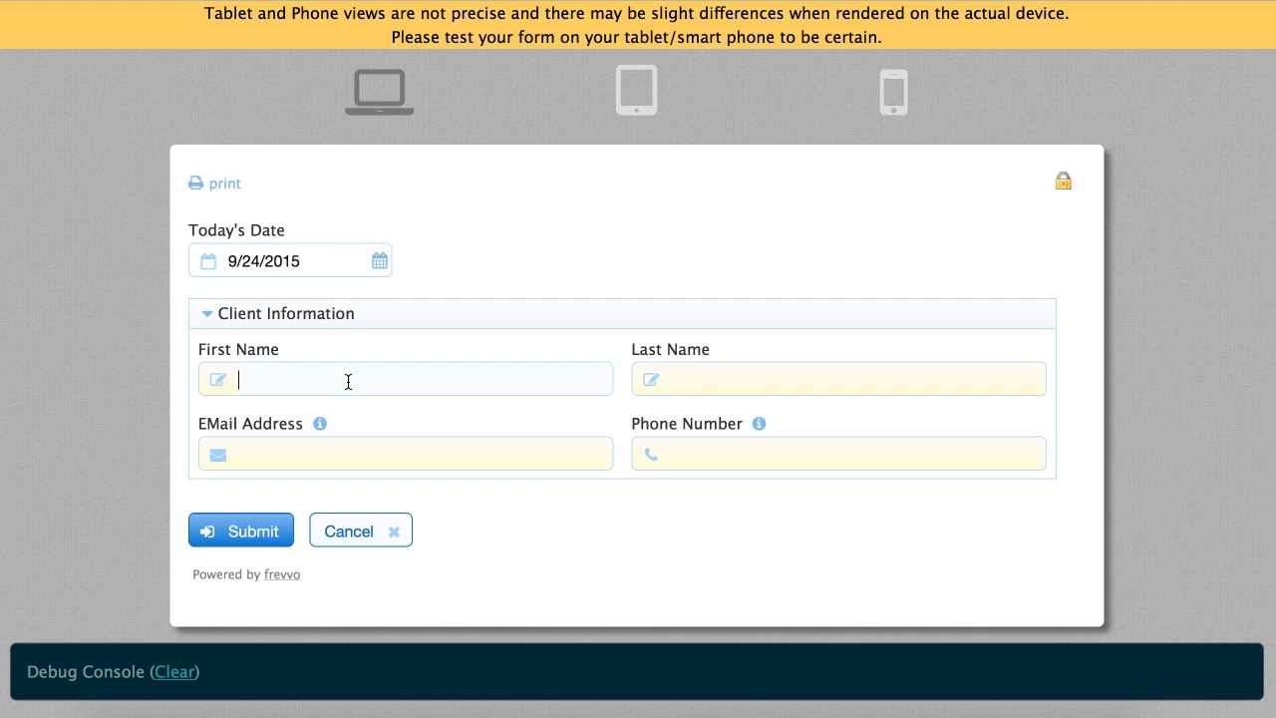
type("Joe")
key("Tab")
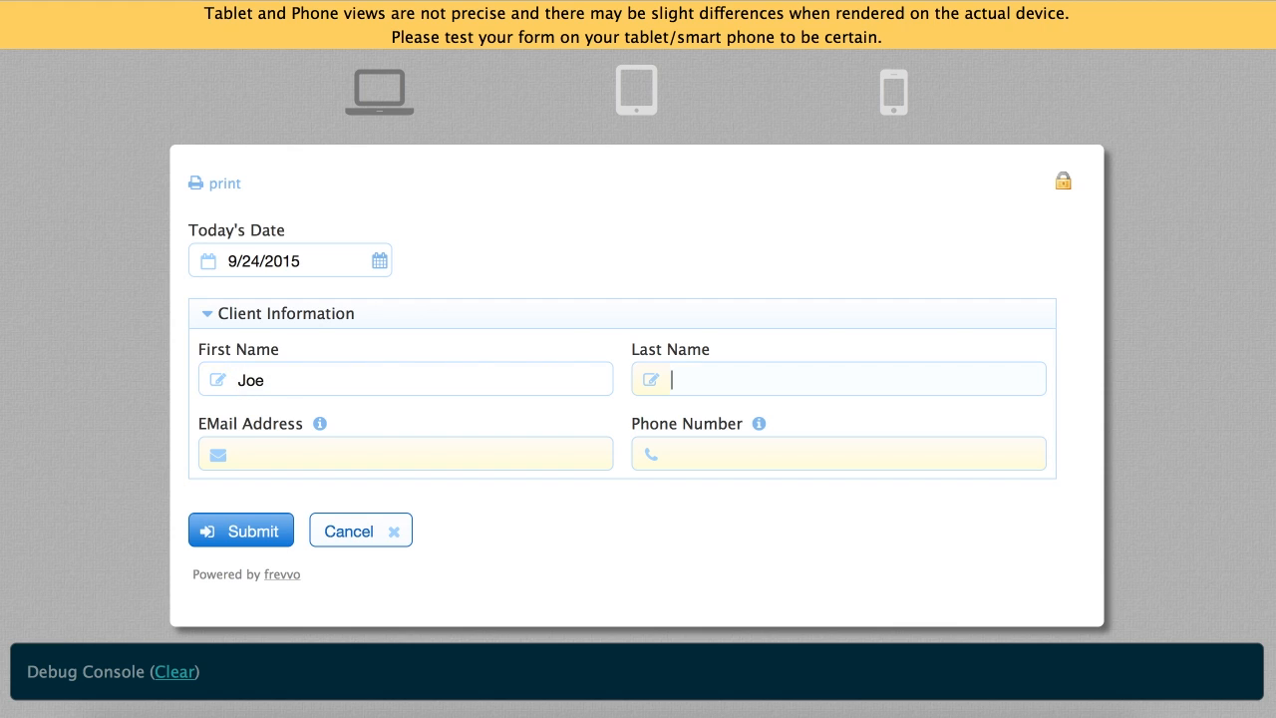
type("Public")
left_click(256, 533)
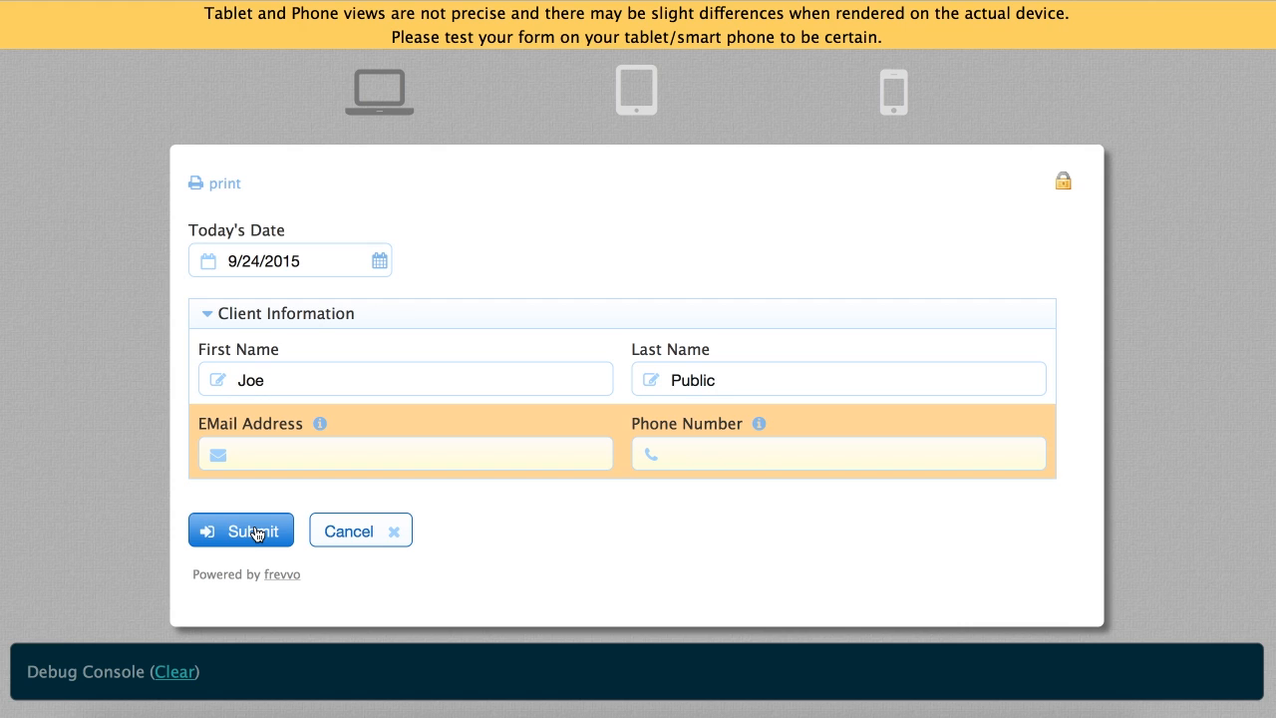
Enter a sample e-mail address, completing it with '.com' after the invalid-email warning
left_click(317, 455)
key("Tab")
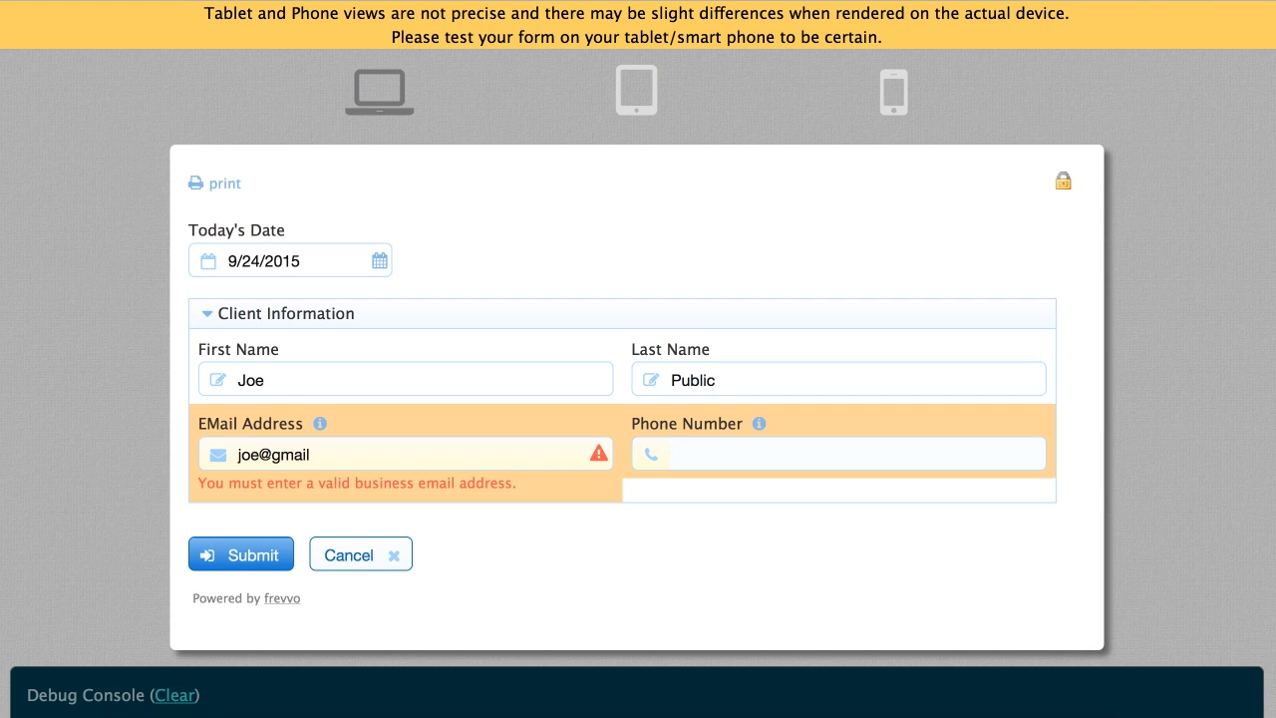
left_click(332, 459)
type(".com")
key("Tab")
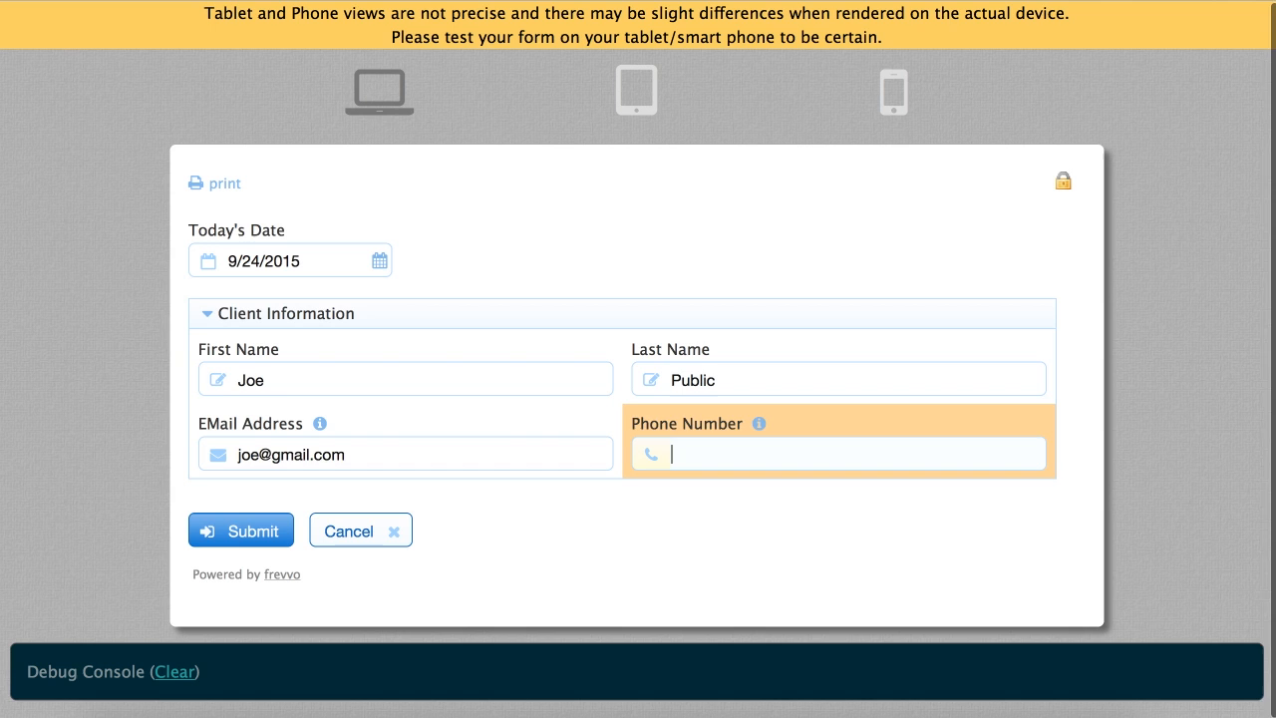
Check the phone format help, enter a ten-digit phone number, and submit the form
left_click(760, 425)
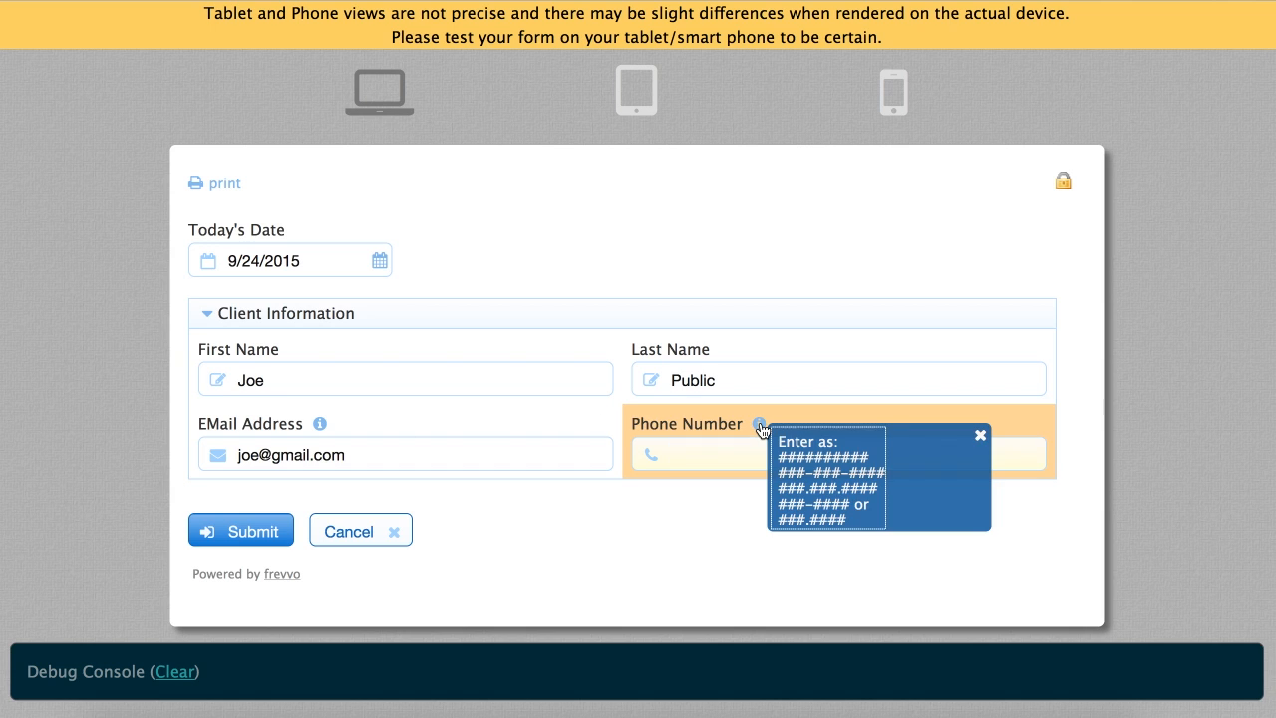
left_click(982, 436)
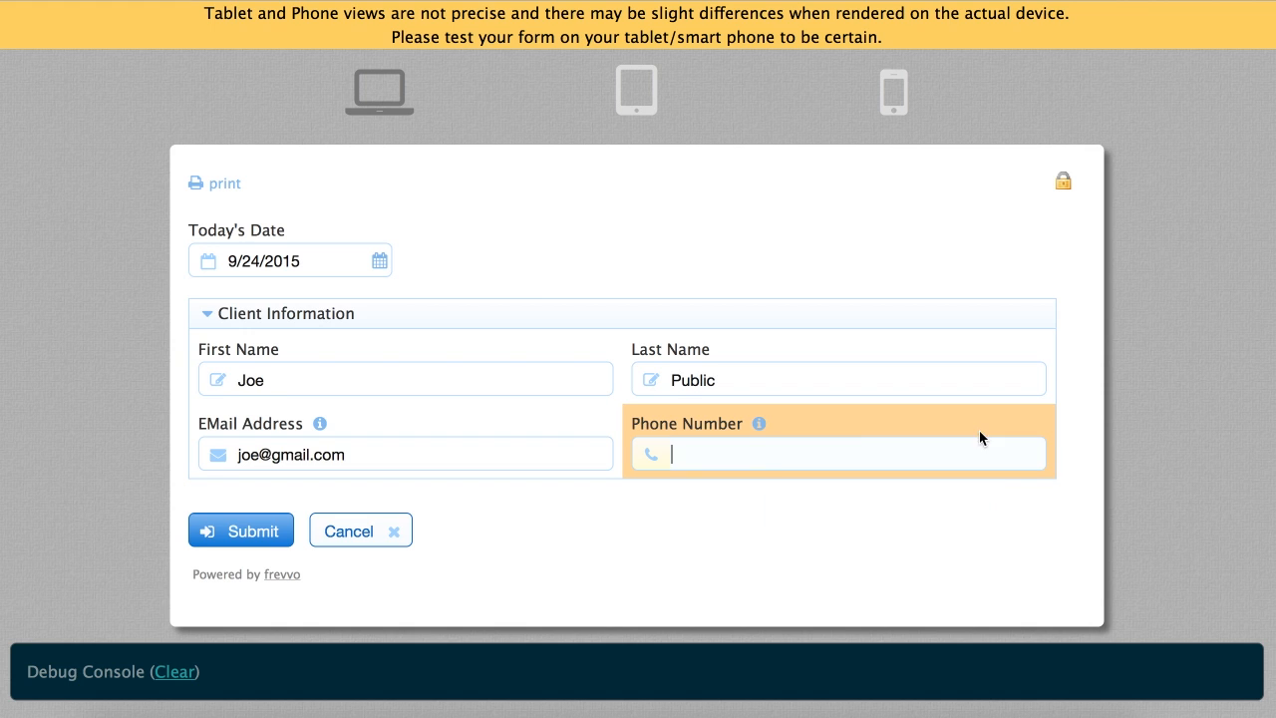
key("Tab")
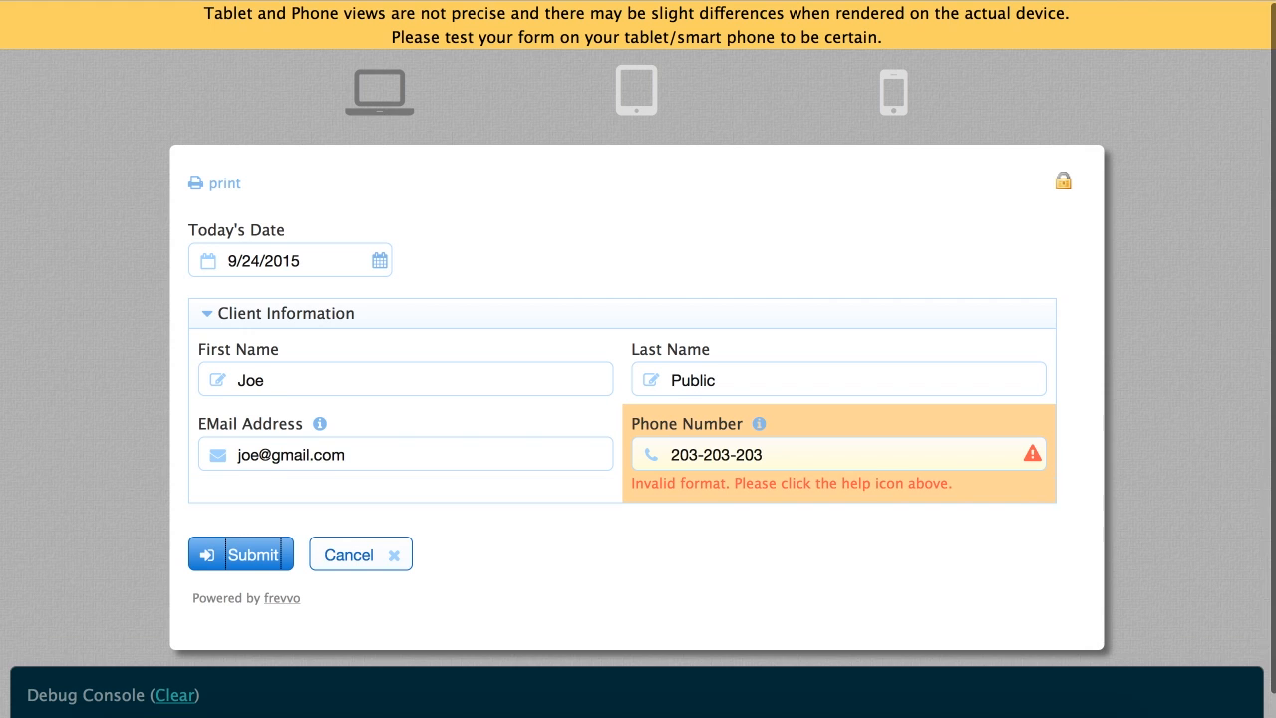
left_click(825, 456)
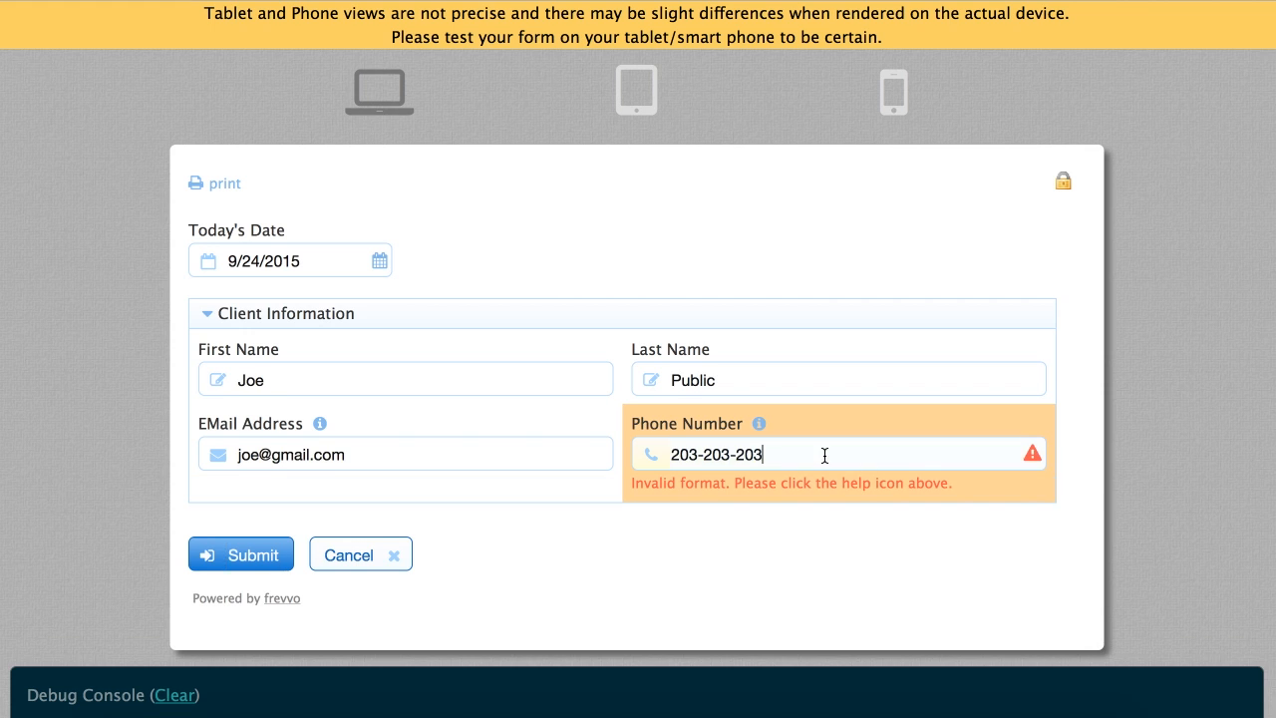
type("0")
key("Tab")
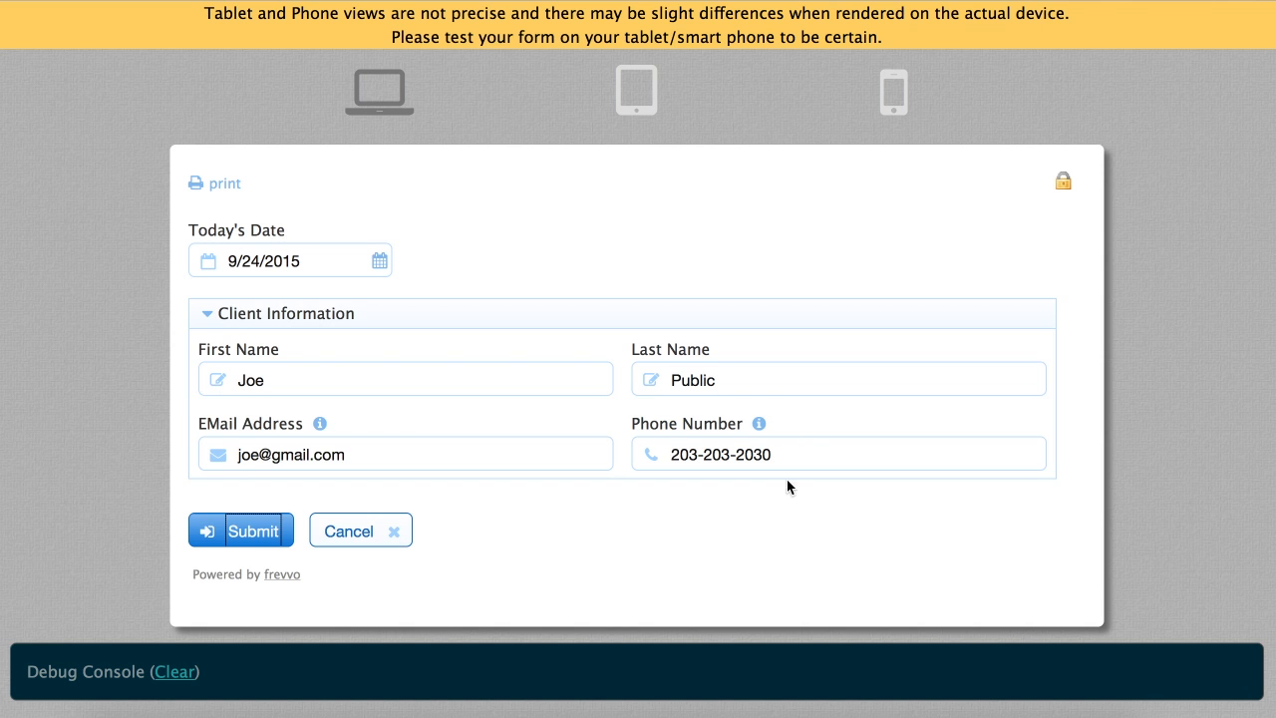
left_click(249, 531)
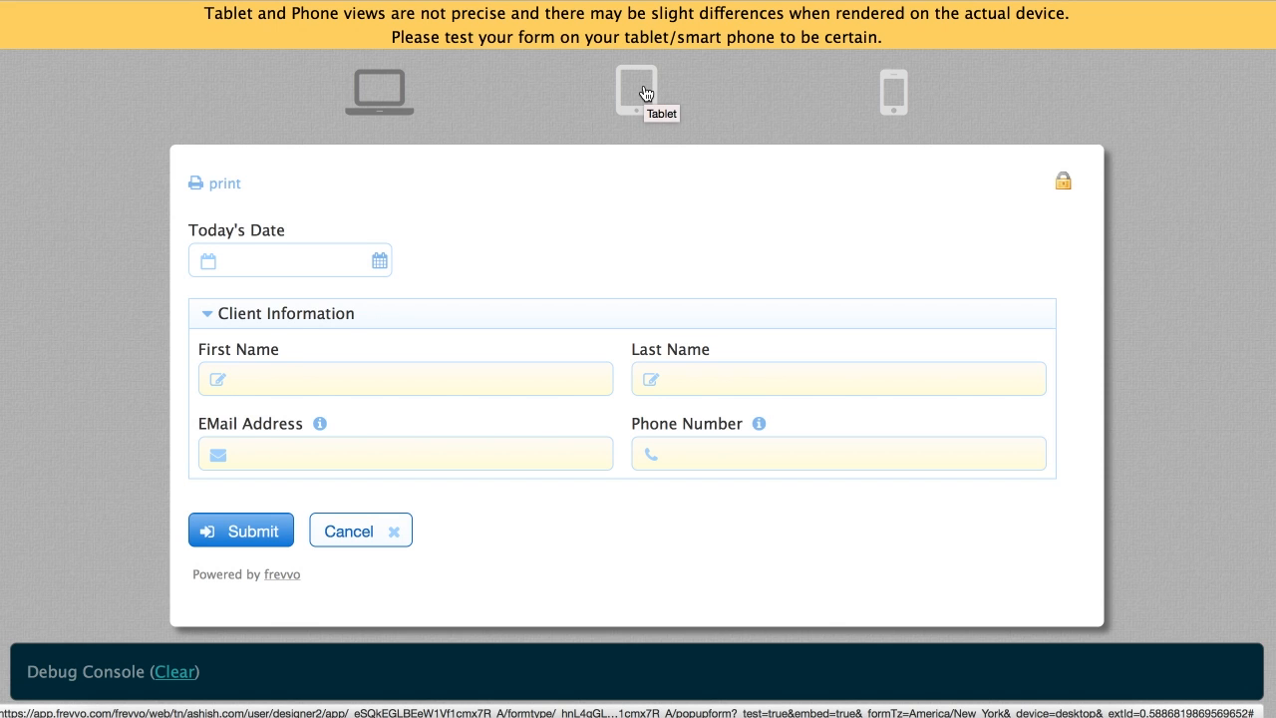
Preview the test form in tablet layout, then phone layout, scrolling through each
left_click(645, 94)
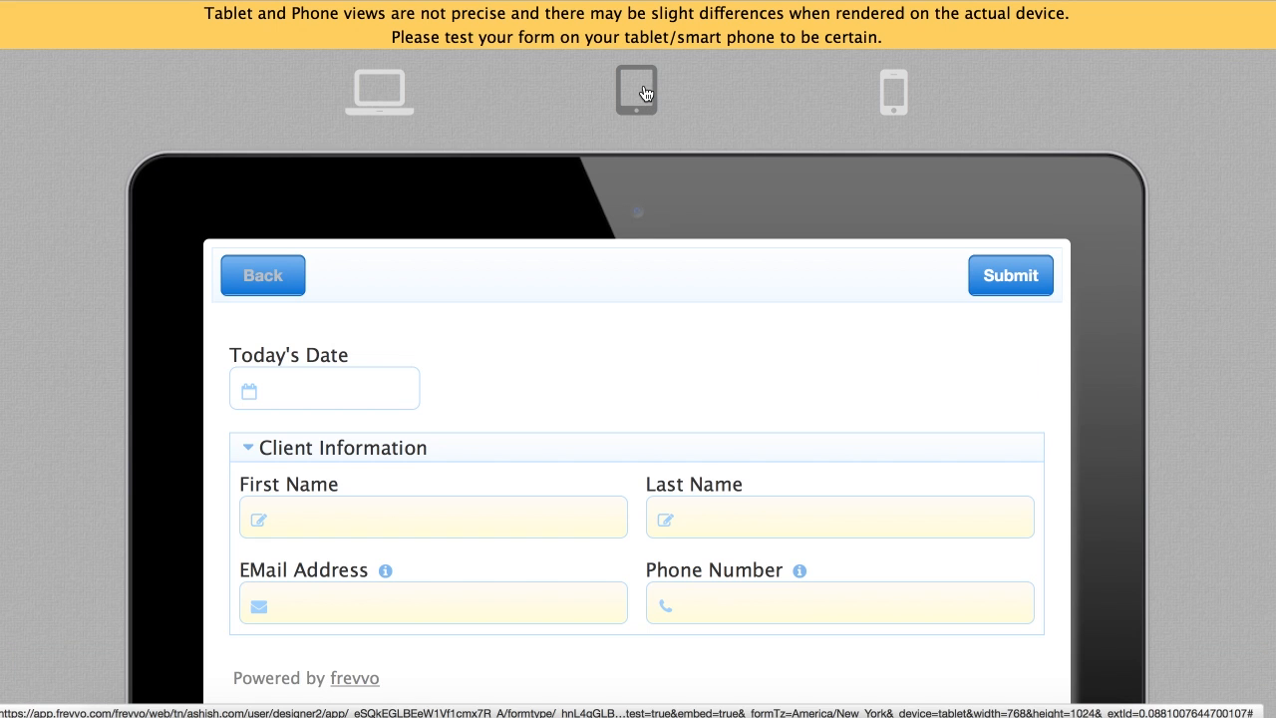
scroll(675, 373, "down", 2)
scroll(675, 373, "up", 5)
left_click(895, 91)
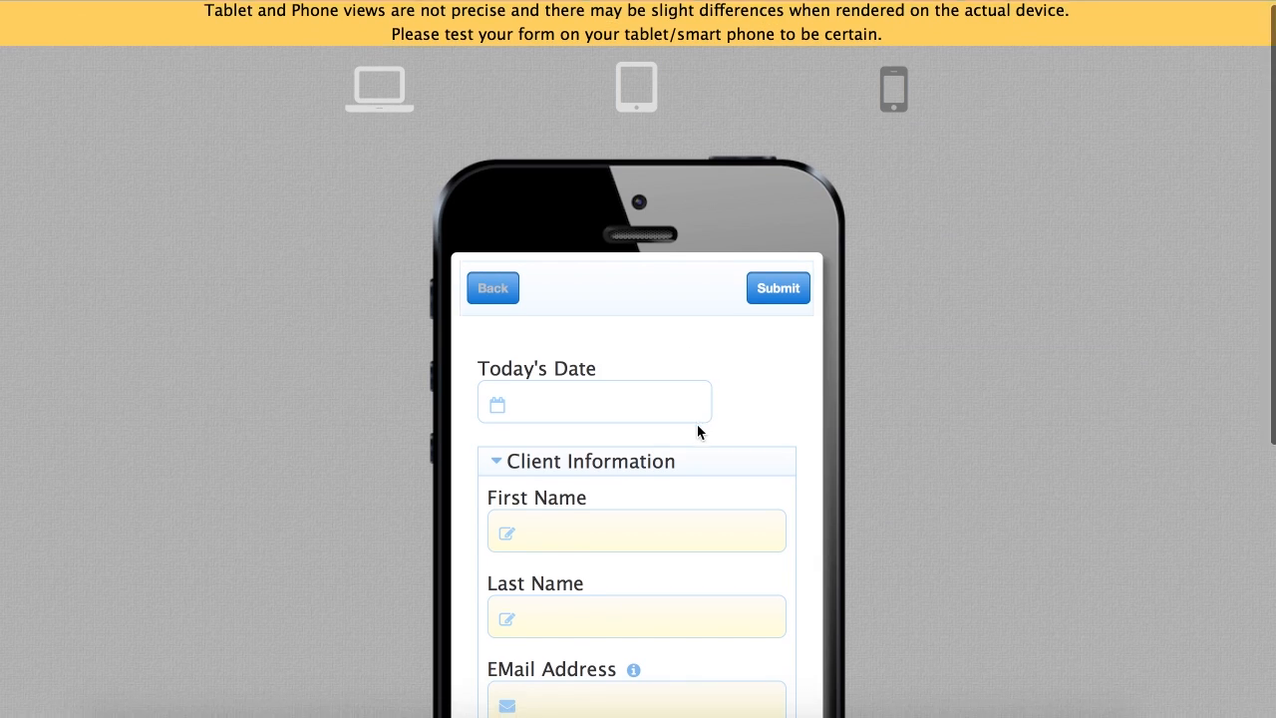
scroll(698, 426, "down", 5)
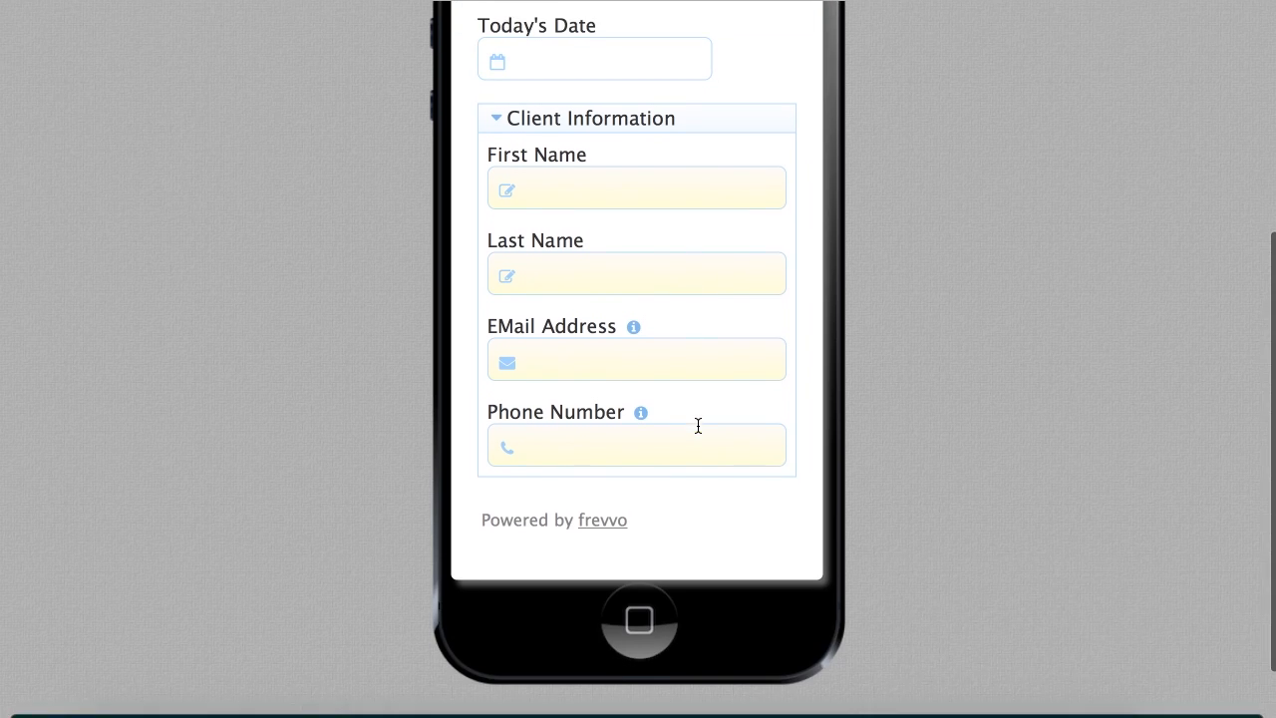
scroll(698, 426, "up", 3)
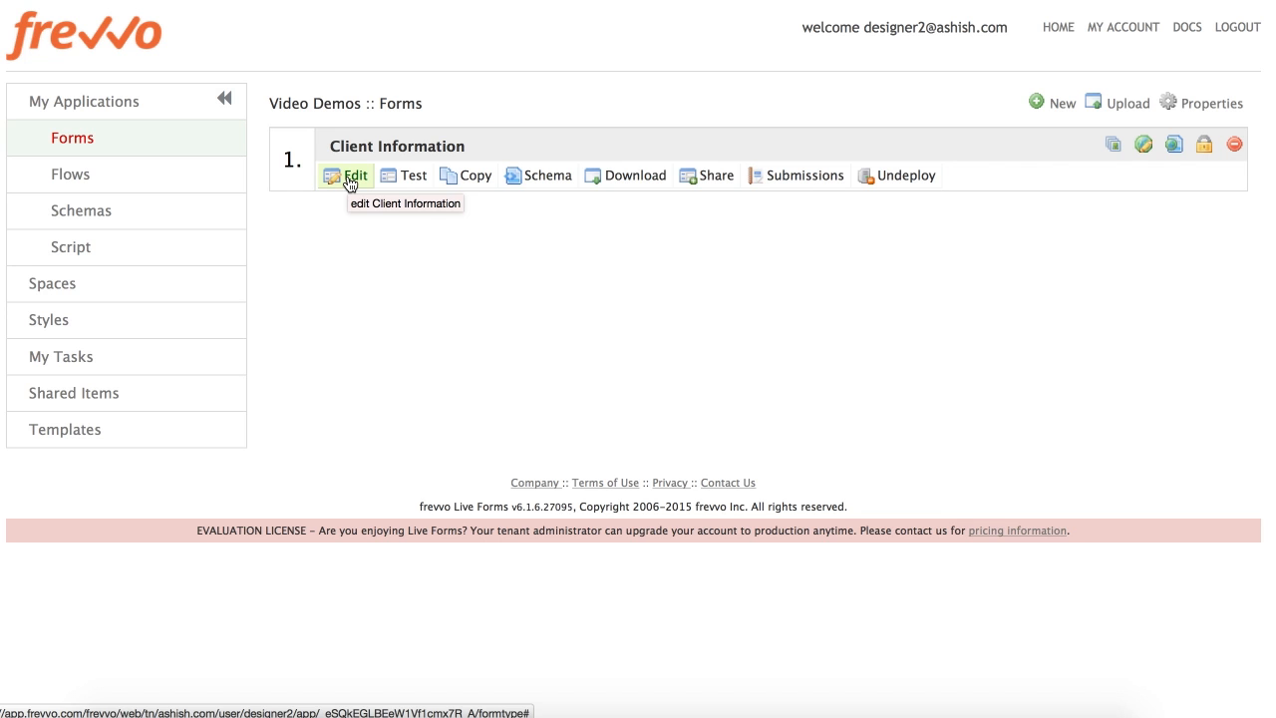
Reopen the Client Information form and replace 'Client' with 'Order' to rename it Order Information
left_click(349, 179)
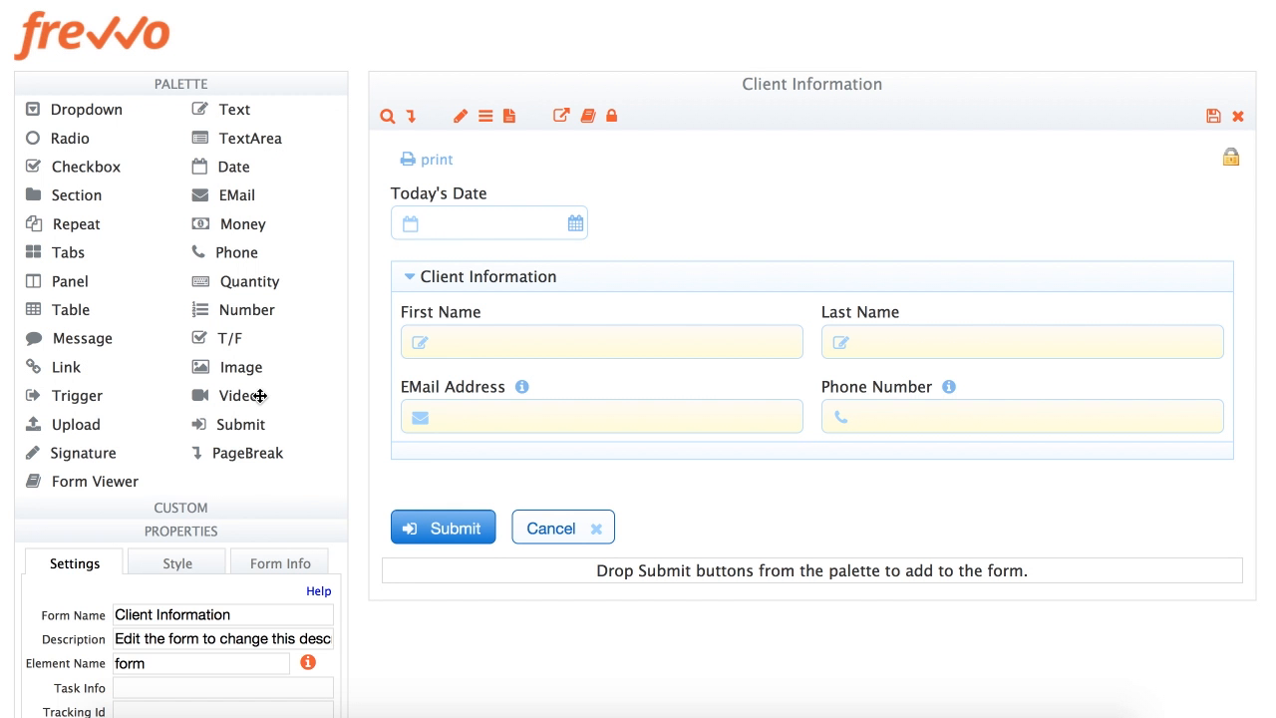
double_click(129, 615)
type("Order")
key("Tab")
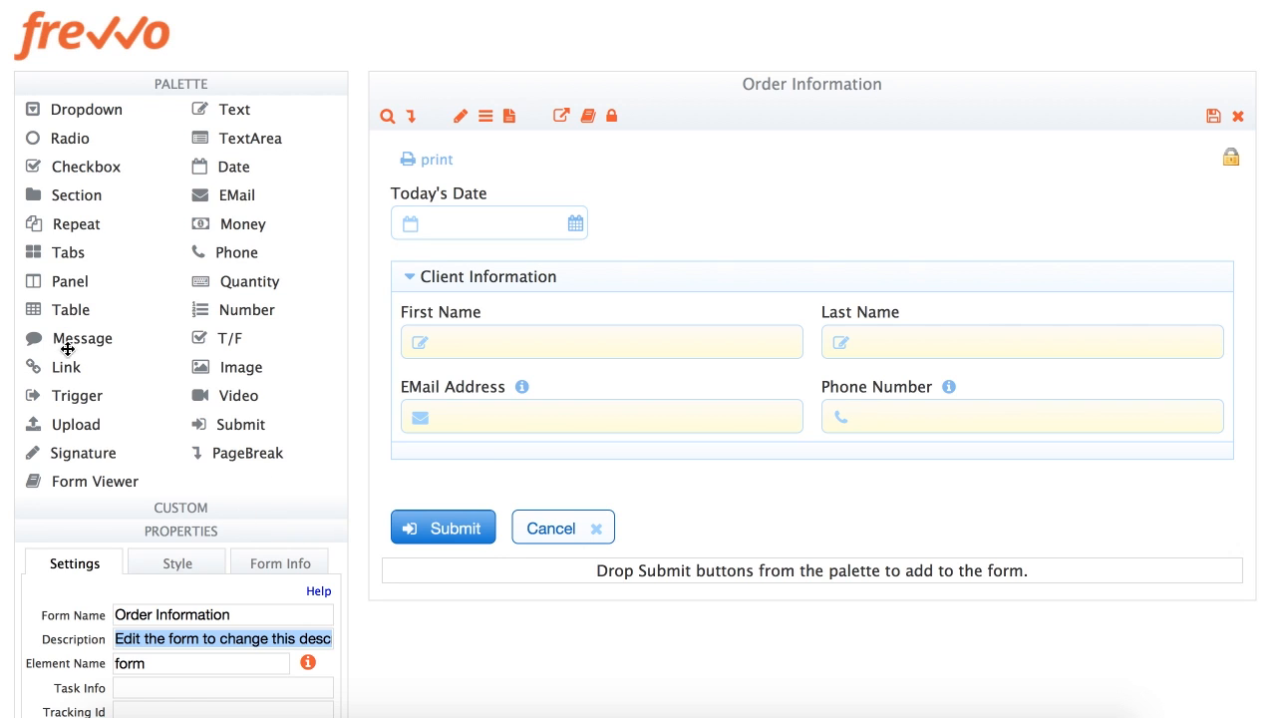
Add a table below Client Information with a dropdown column moved to the first position
left_click_drag(45, 311, 690, 456)
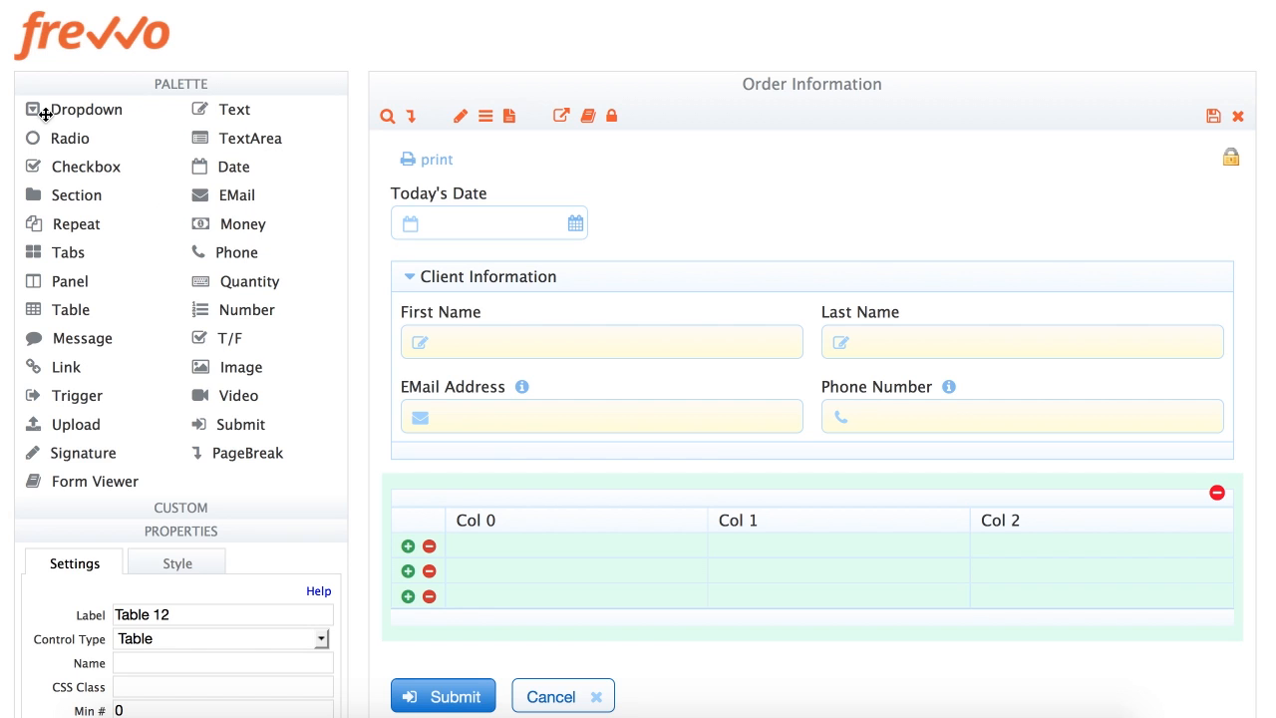
left_click_drag(41, 109, 681, 522)
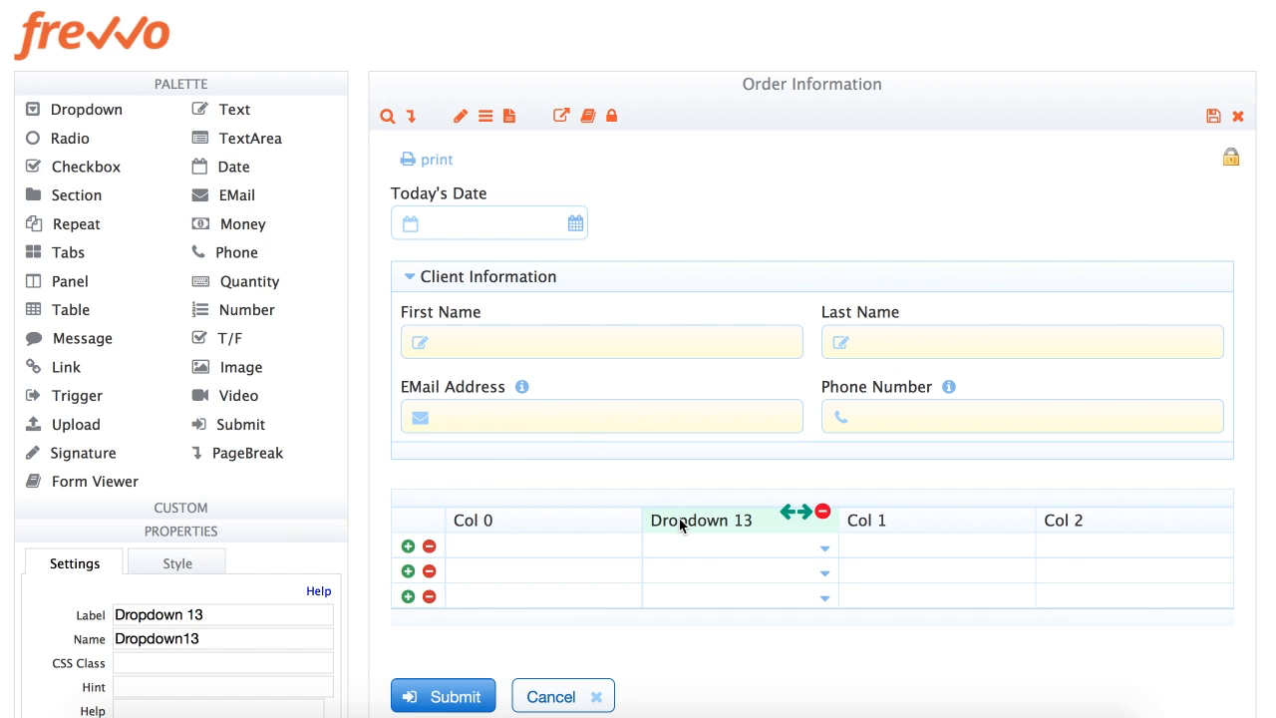
left_click(788, 513)
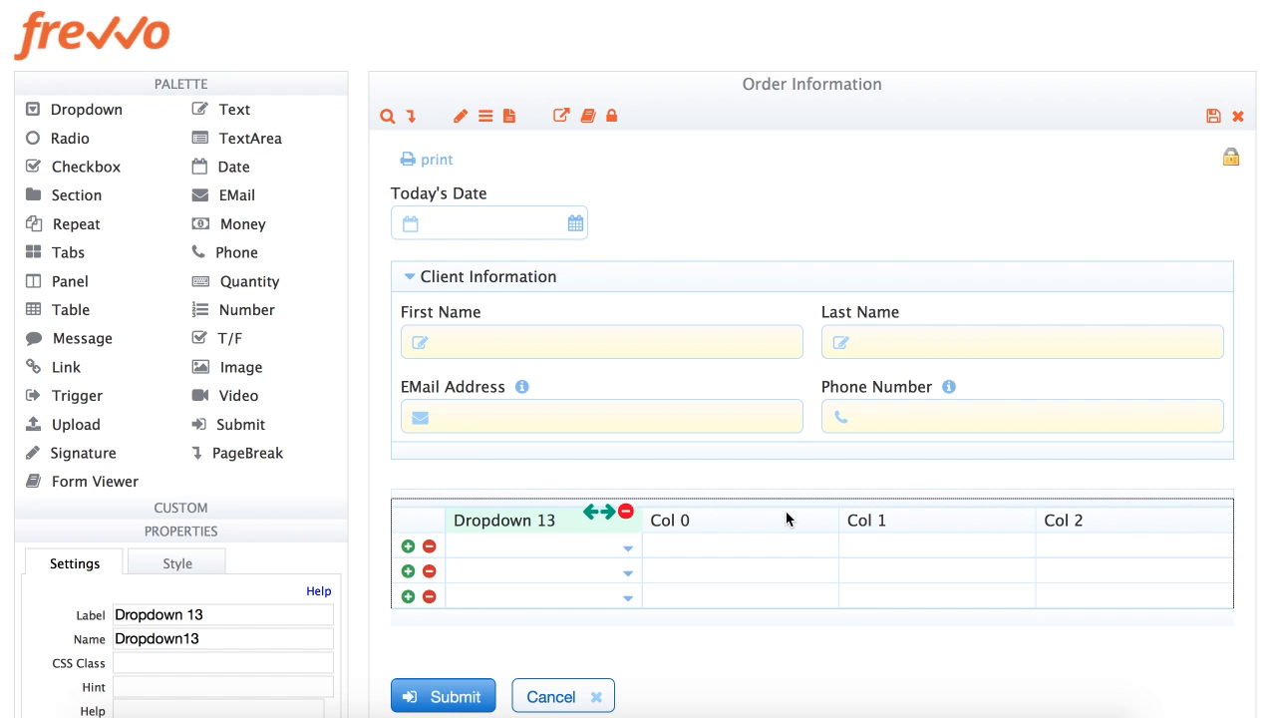
left_click(521, 529)
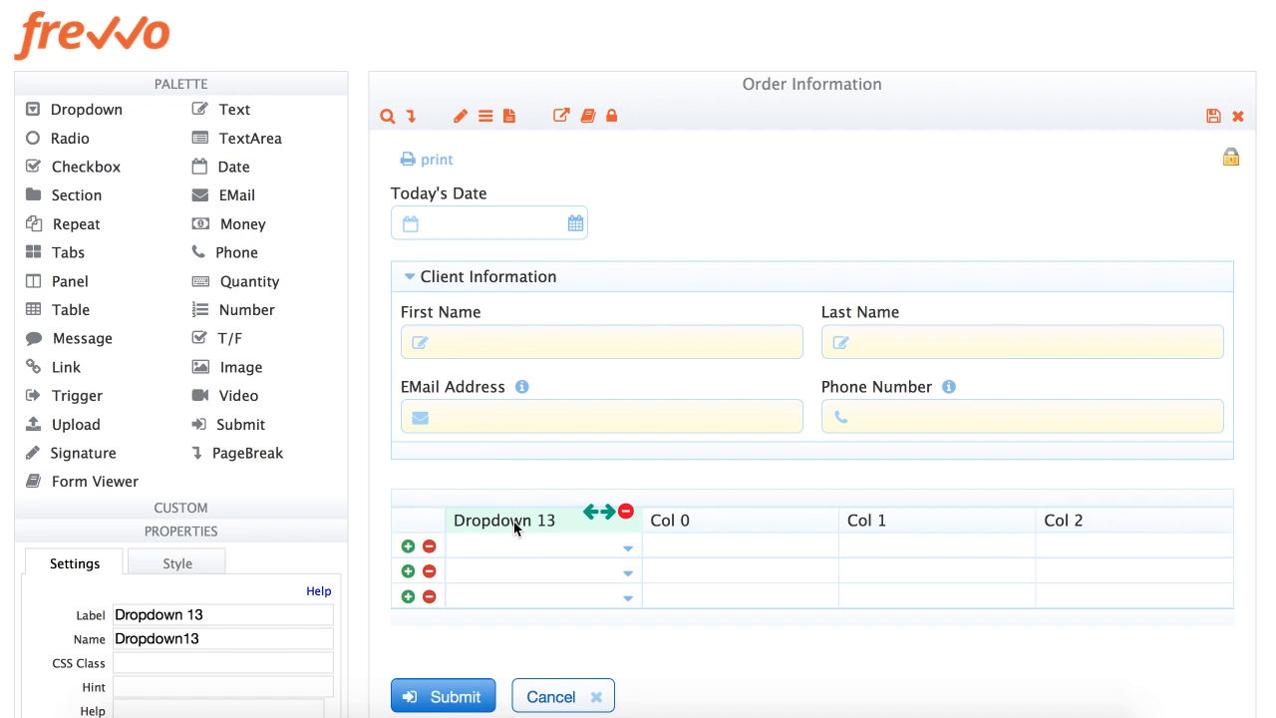
left_click(206, 94)
Rename the Dropdown 13 column's label and name to Item
triple_click(227, 214)
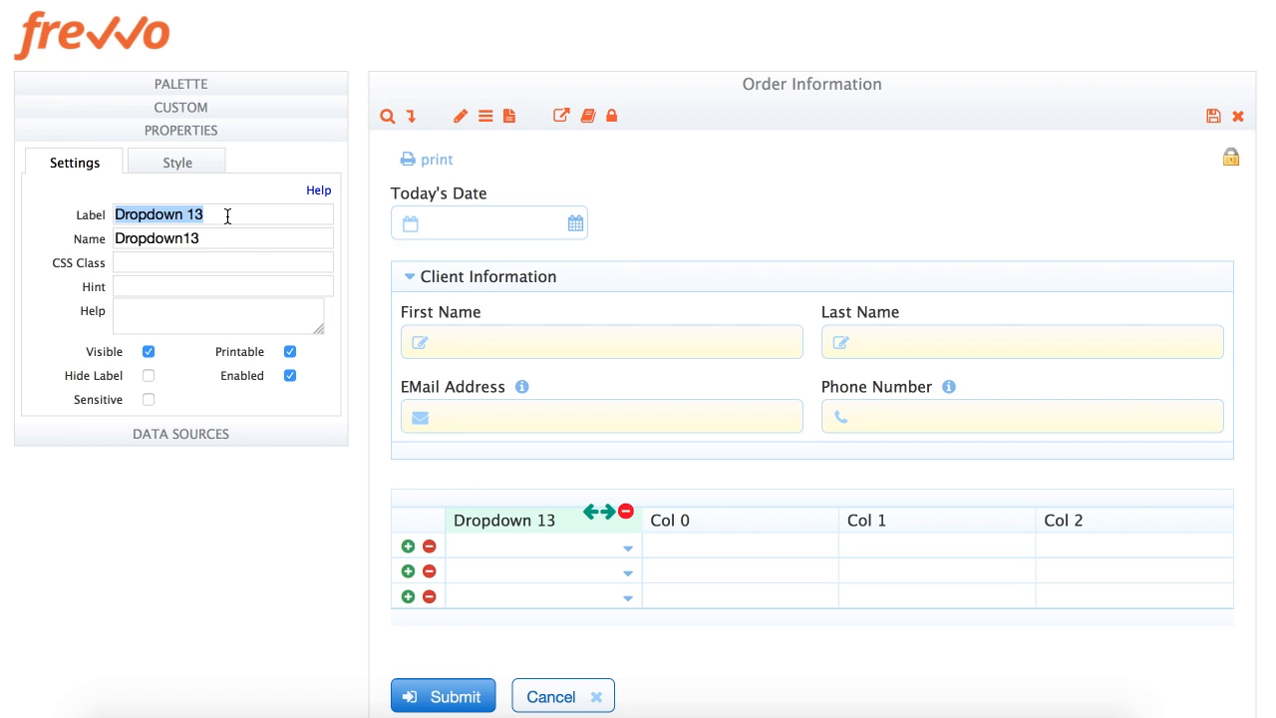
type("Item")
key("Tab")
type("Item")
key("Tab")
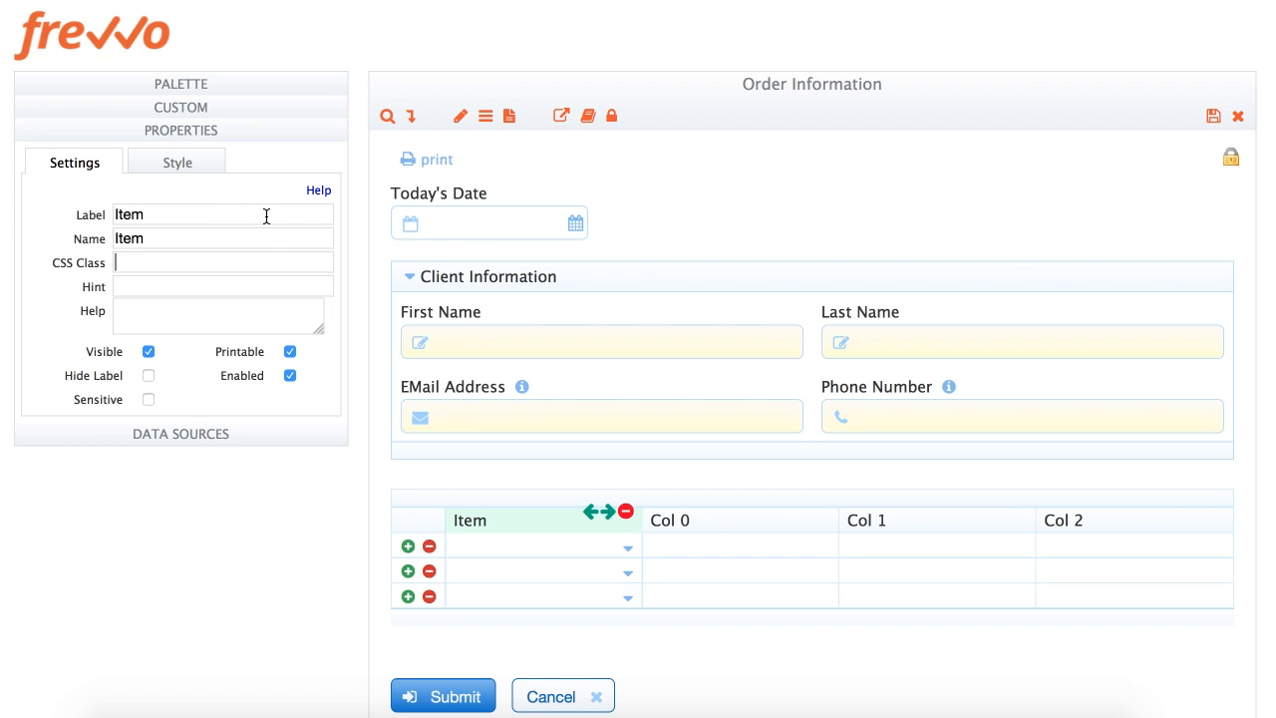
Give the Item column the options Chevrolet, Chrysler and Ford, and make it required
left_click(533, 552)
left_click(259, 321)
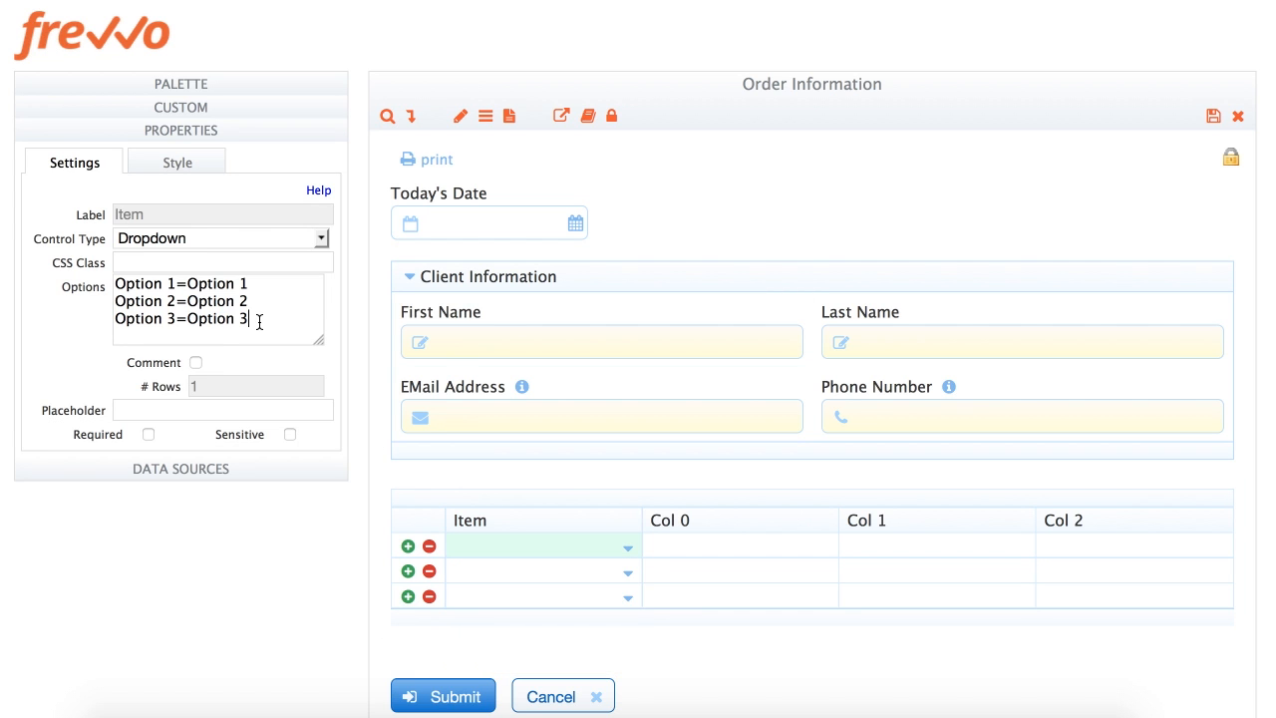
key("ctrl+a")
type("Chevrolet")
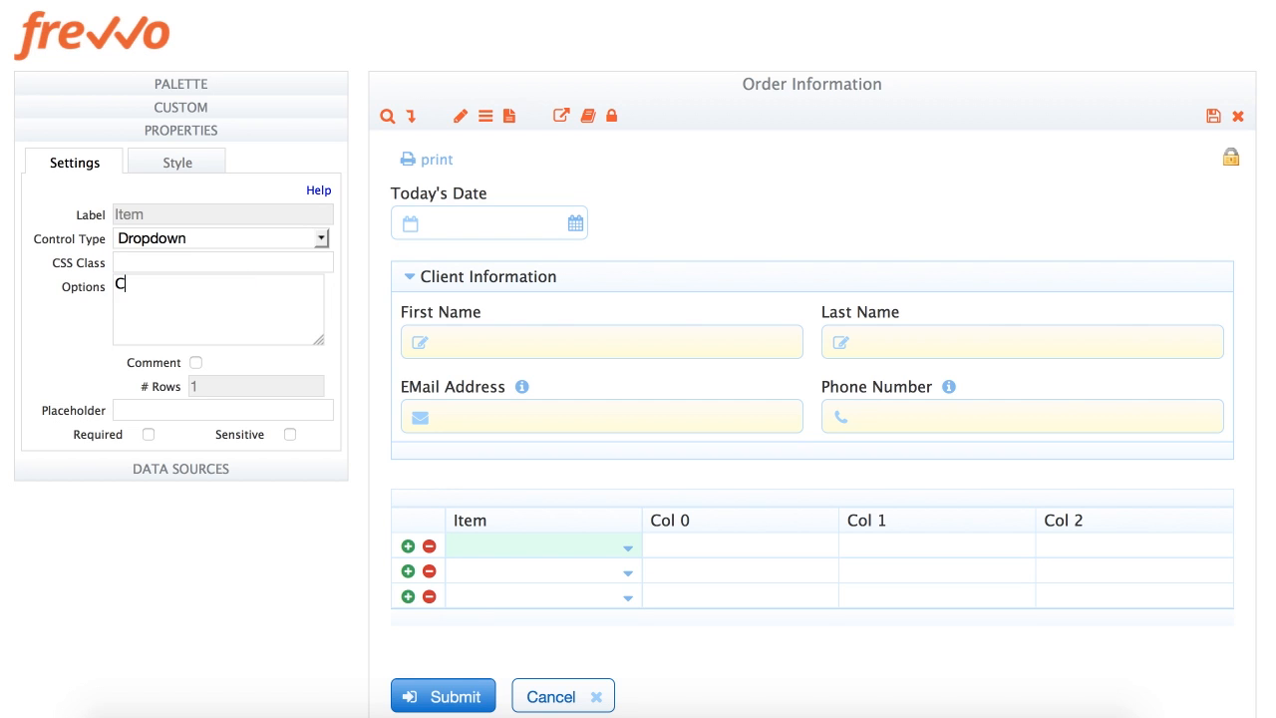
key("Return")
type("Chrus")
key("BackSpace")
key("BackSpace")
type("ysler")
key("Return")
type("Ford")
key("Tab")
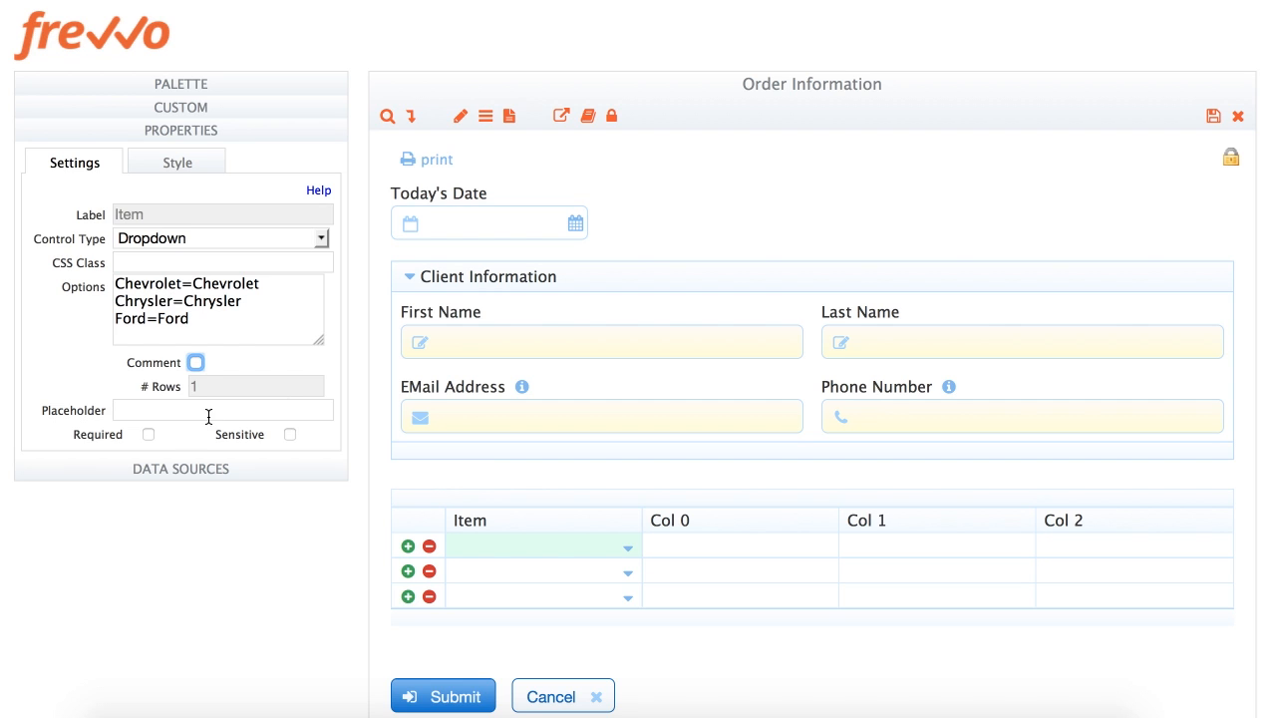
left_click(148, 436)
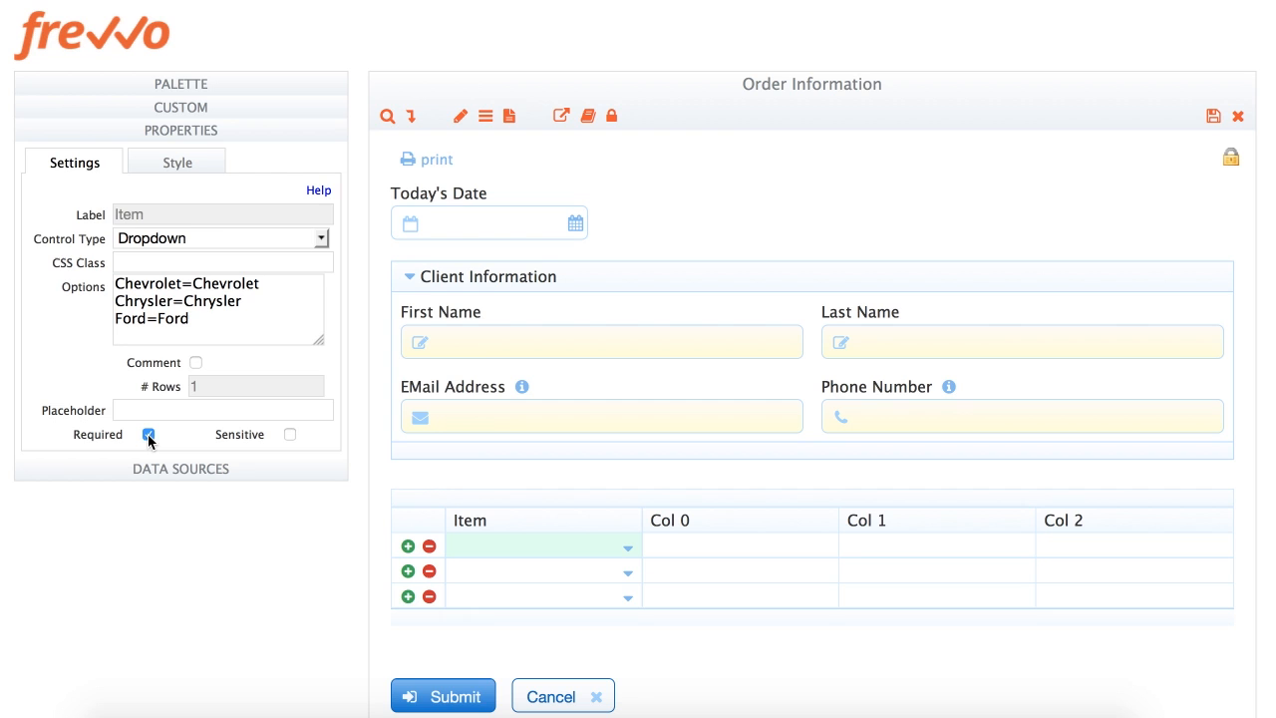
Rename Col 0 to Price ($), named Price, and make its cells Money fields
left_click(748, 528)
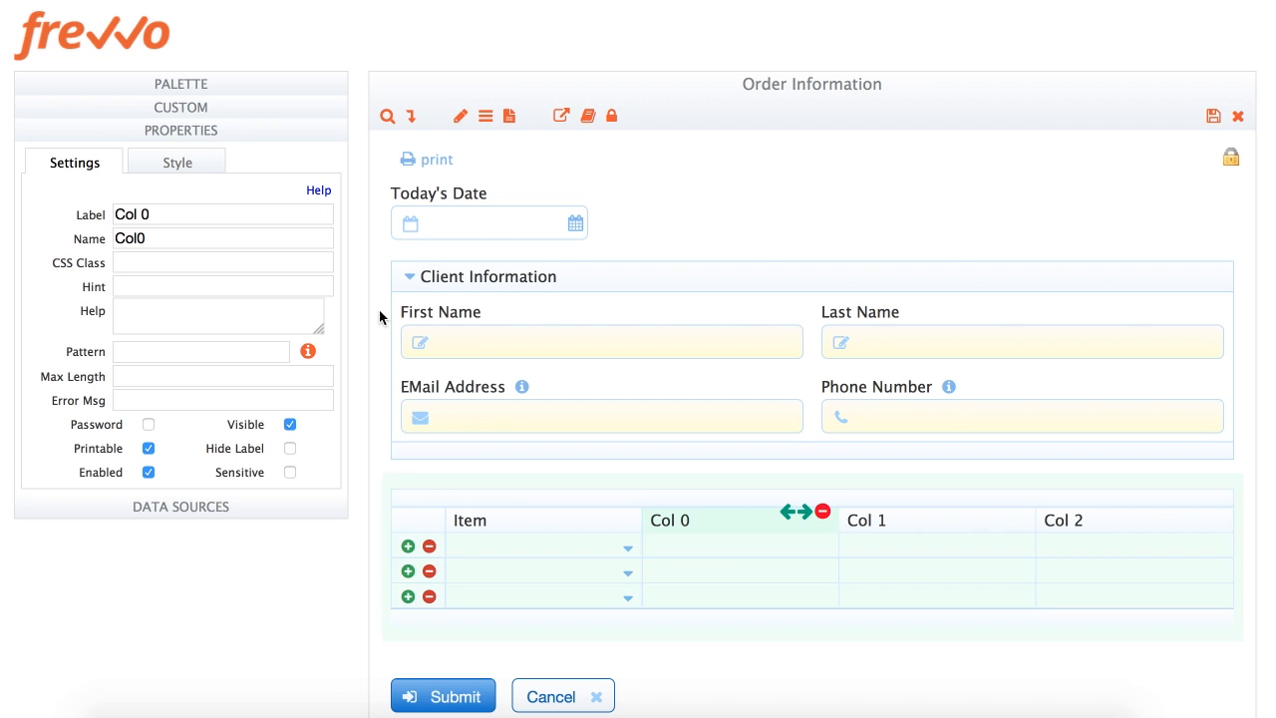
triple_click(199, 215)
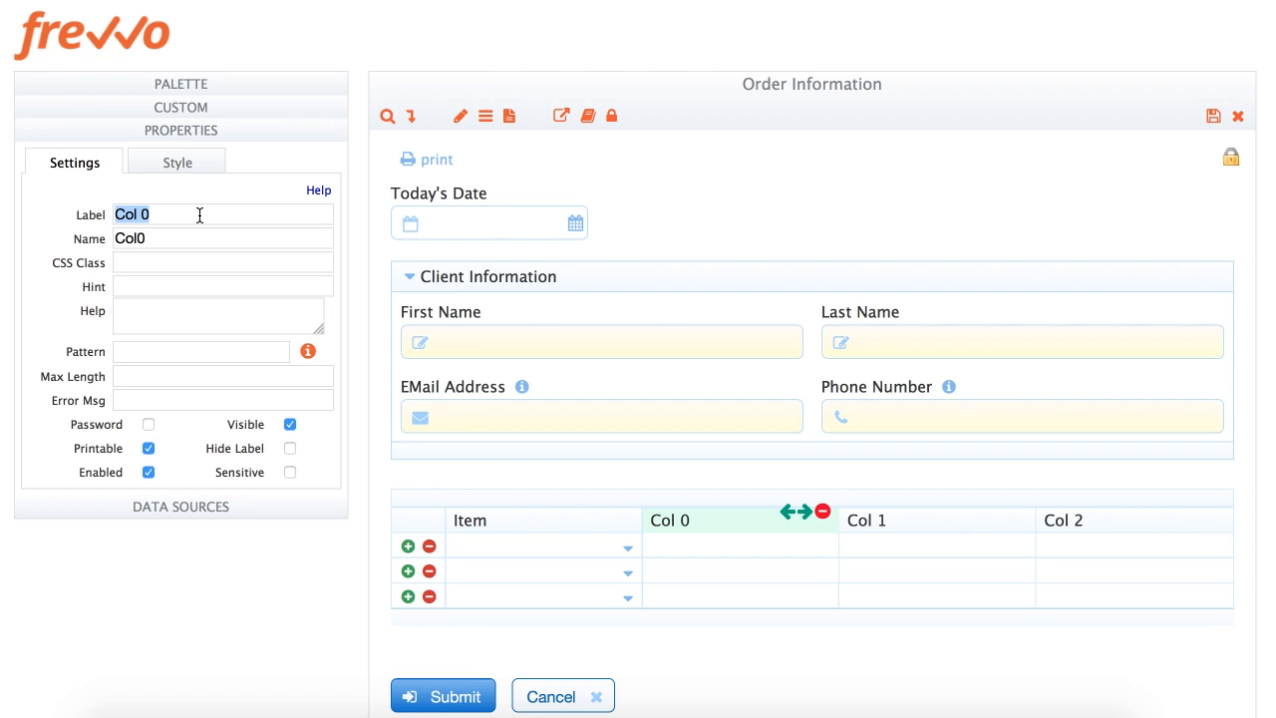
type("Pro")
key("BackSpace")
type("ice ($)")
key("Tab")
type("Price")
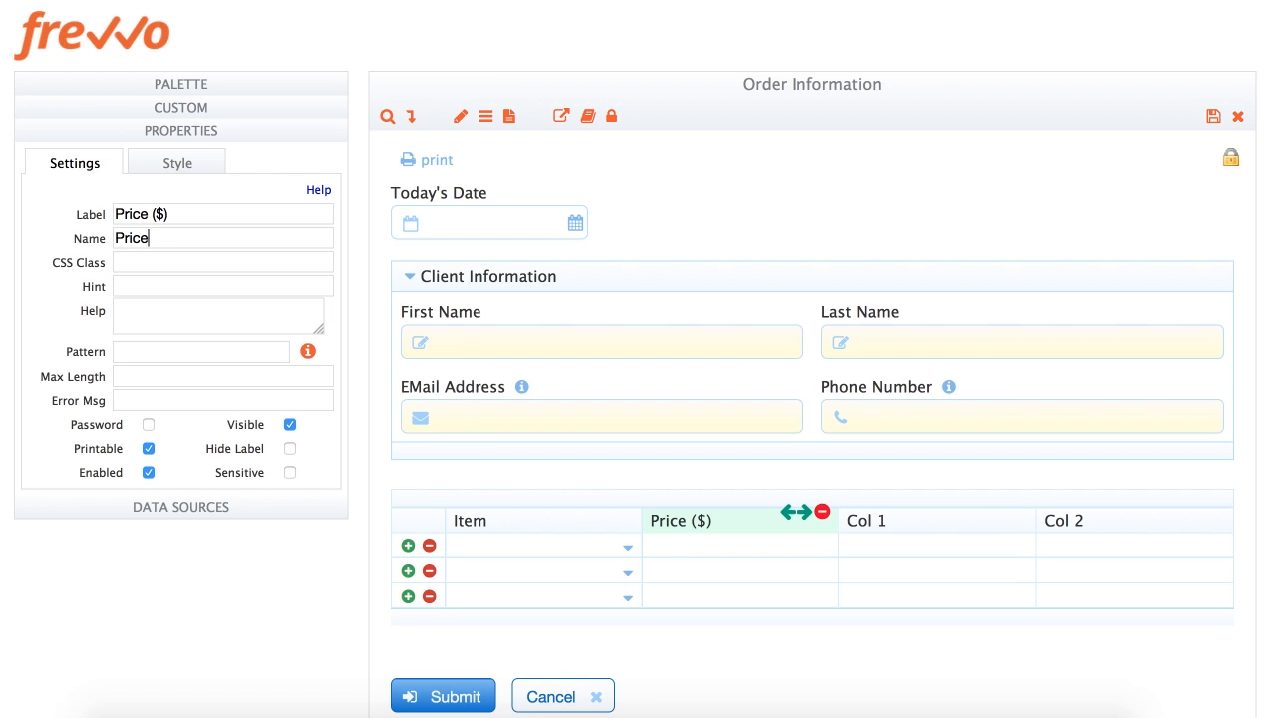
left_click(678, 543)
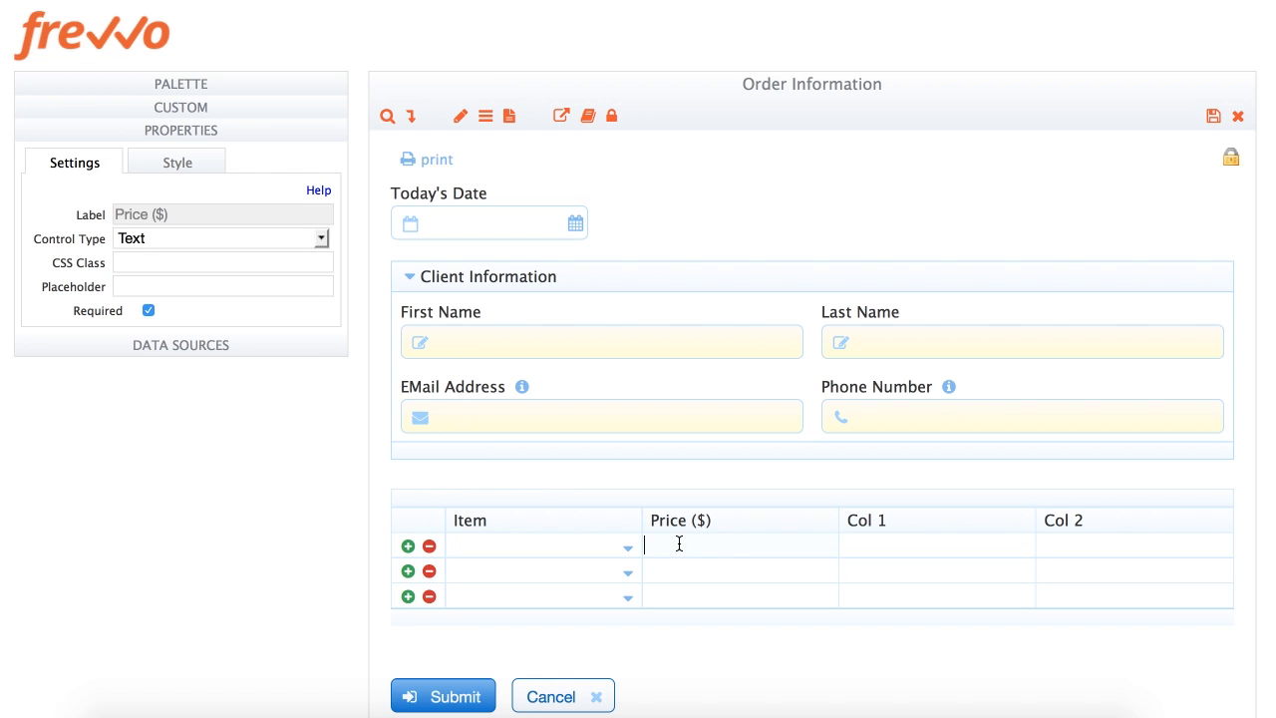
left_click(172, 241)
left_click(168, 296)
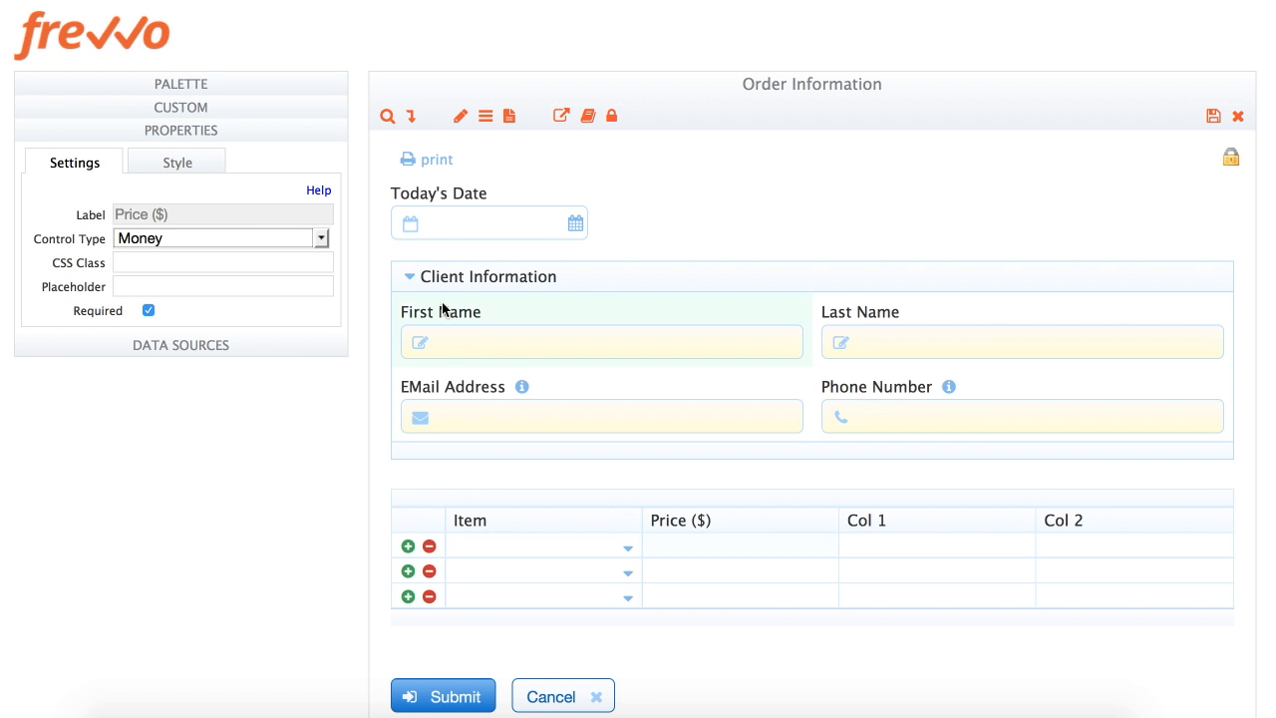
Rename Col 1 to Quantity and make its cells Quantity fields
left_click(910, 516)
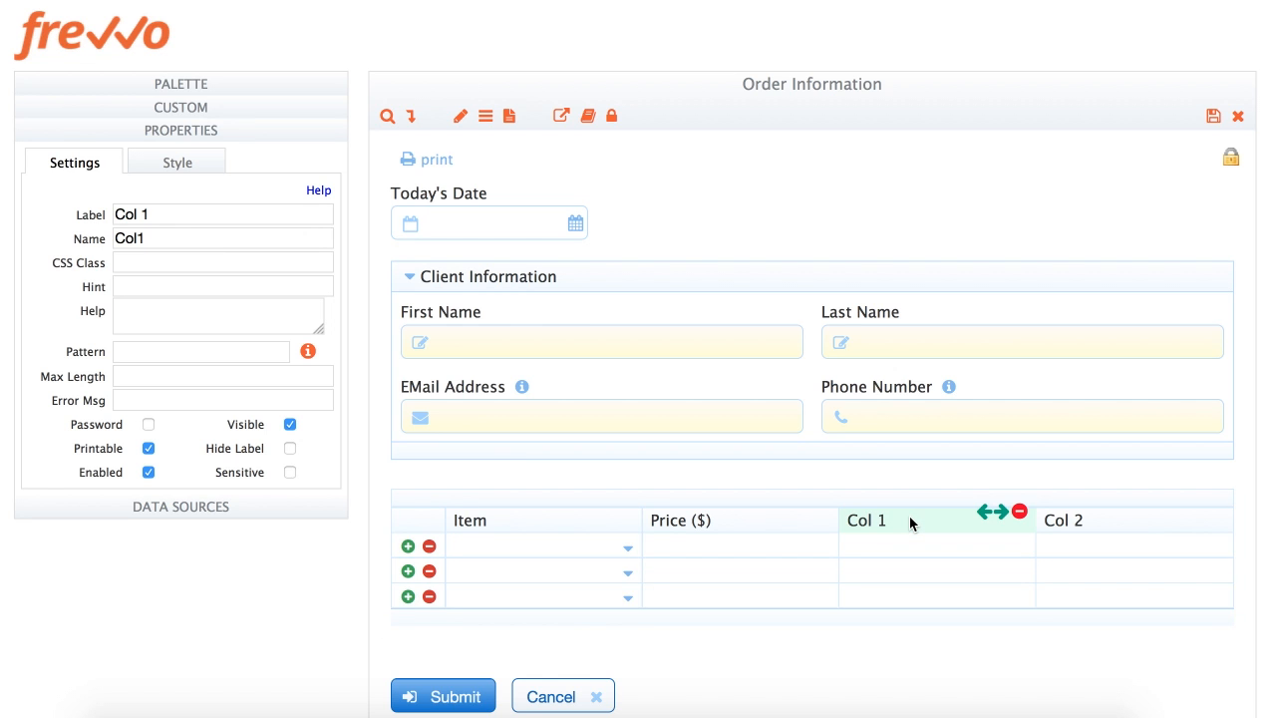
triple_click(168, 215)
type("Quantity")
key("Tab")
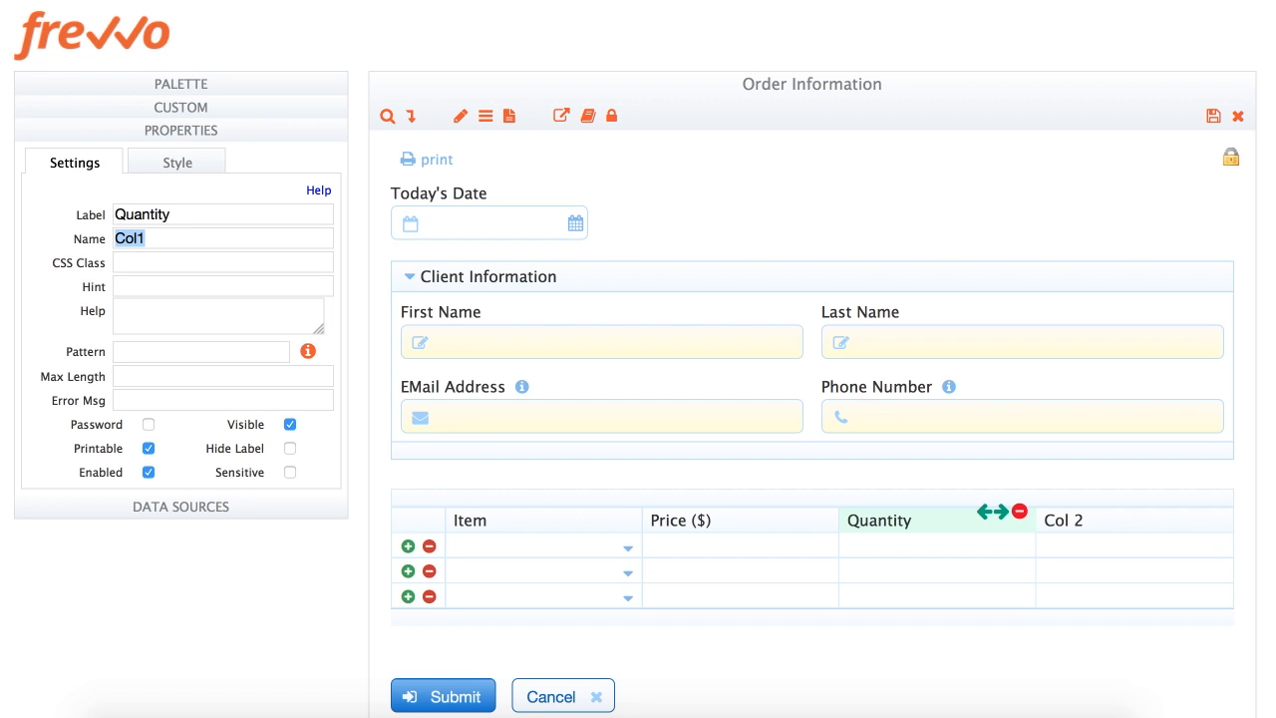
key("BackSpace")
key("Tab")
left_click(881, 545)
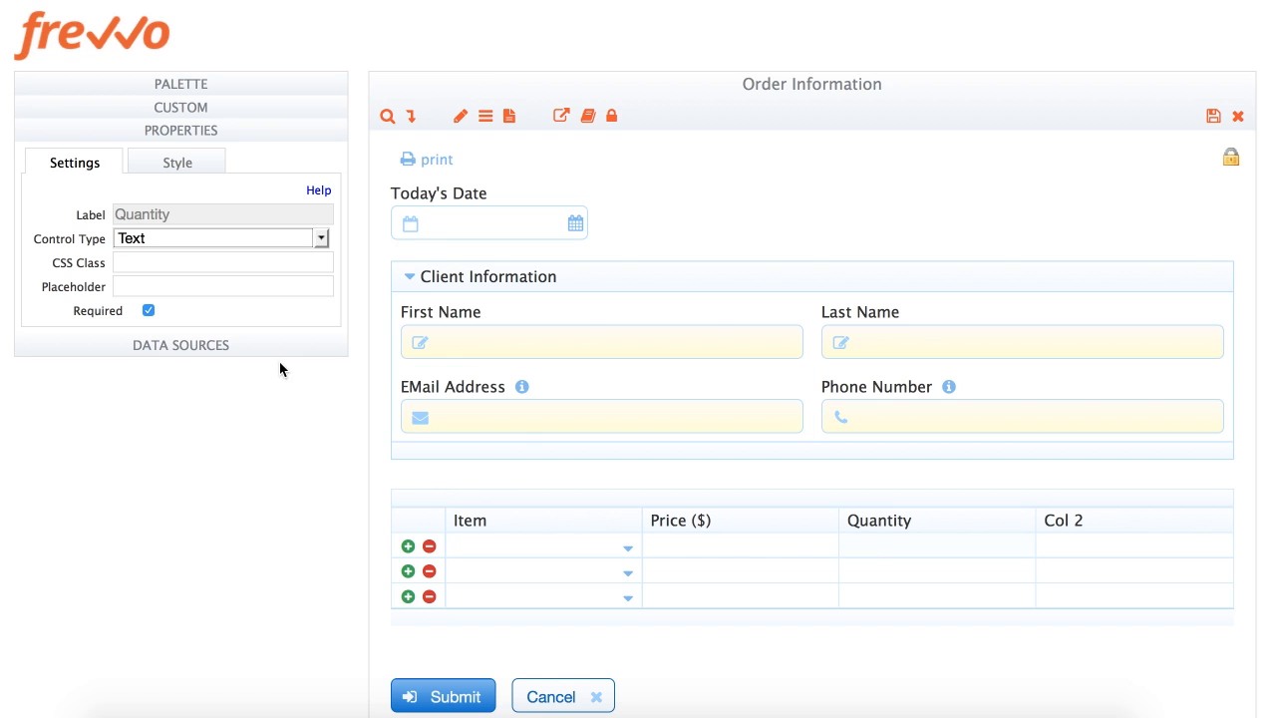
left_click(158, 240)
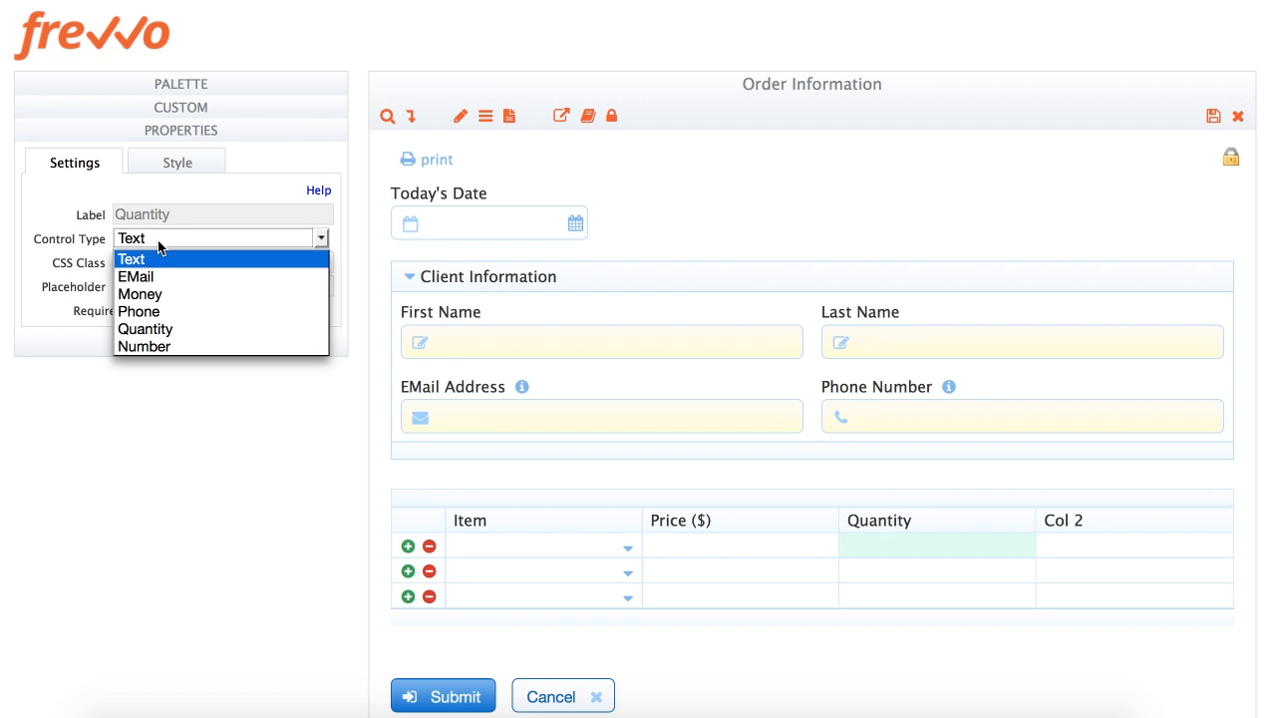
left_click(145, 329)
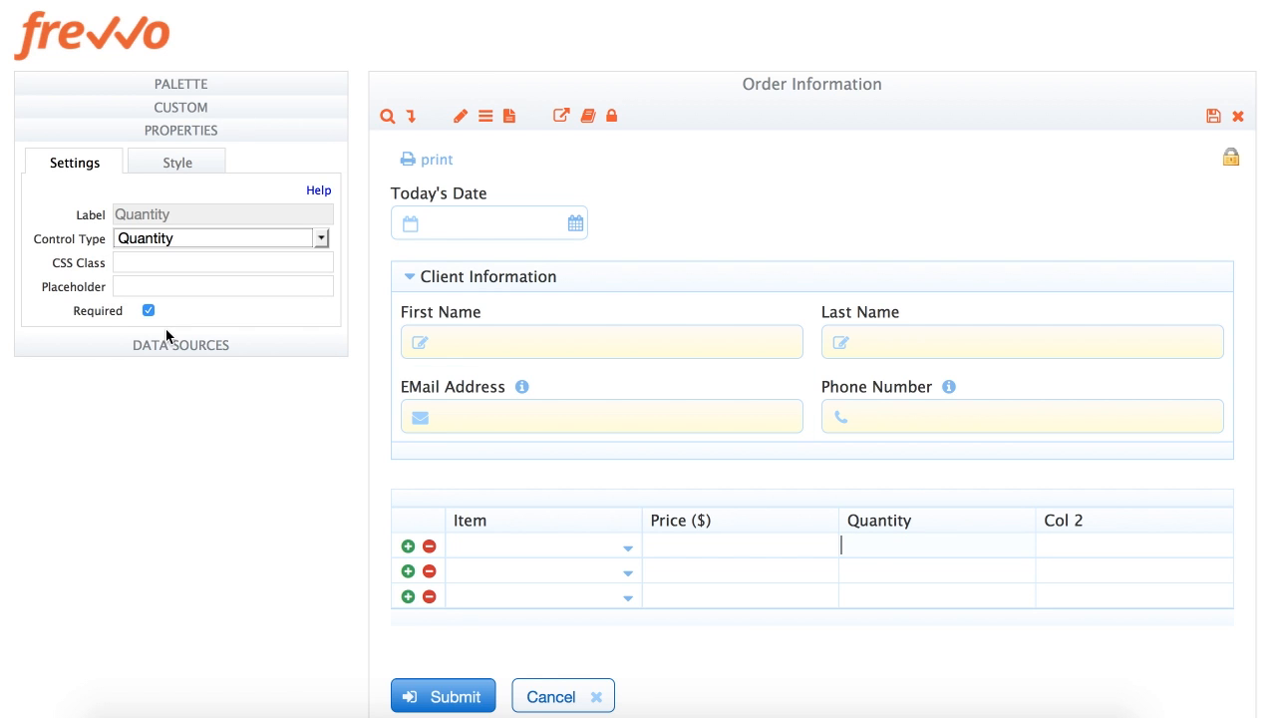
Rename Col 2 to Subtotal ($), named Subtotal, and make its cells Money fields
left_click(1079, 523)
triple_click(175, 212)
type("Subtot")
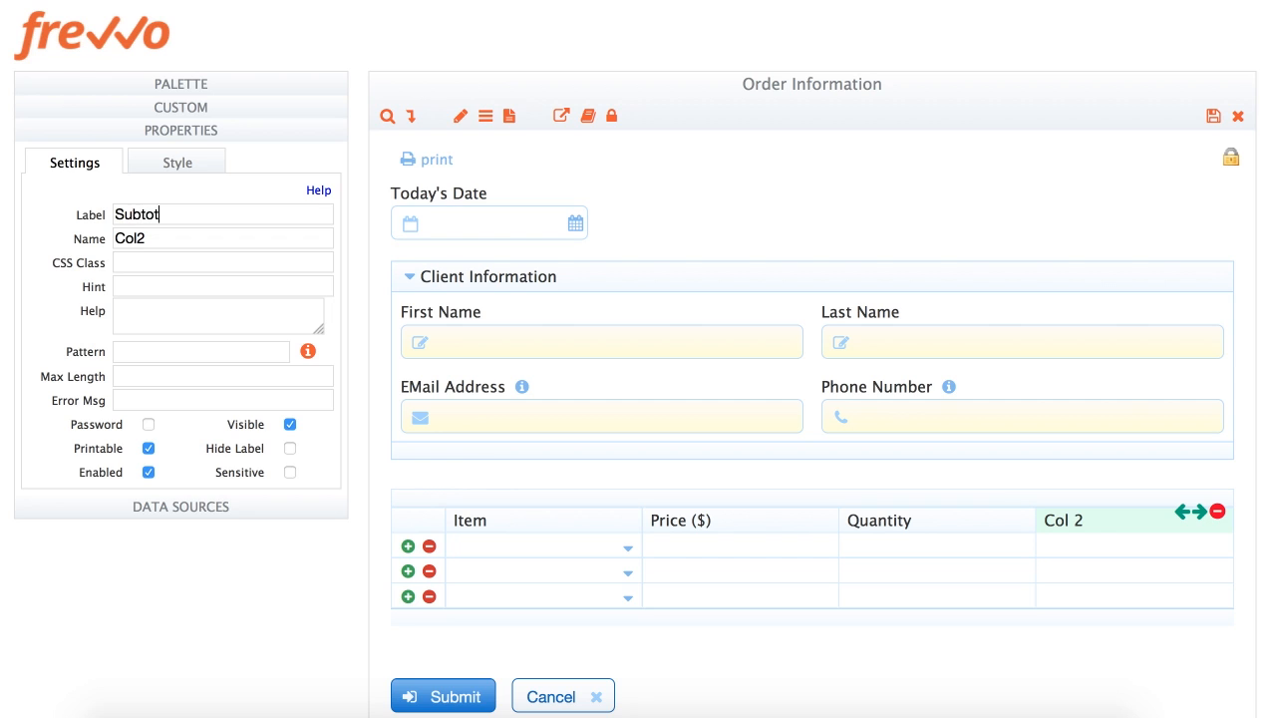
type("al ($)")
key("Tab")
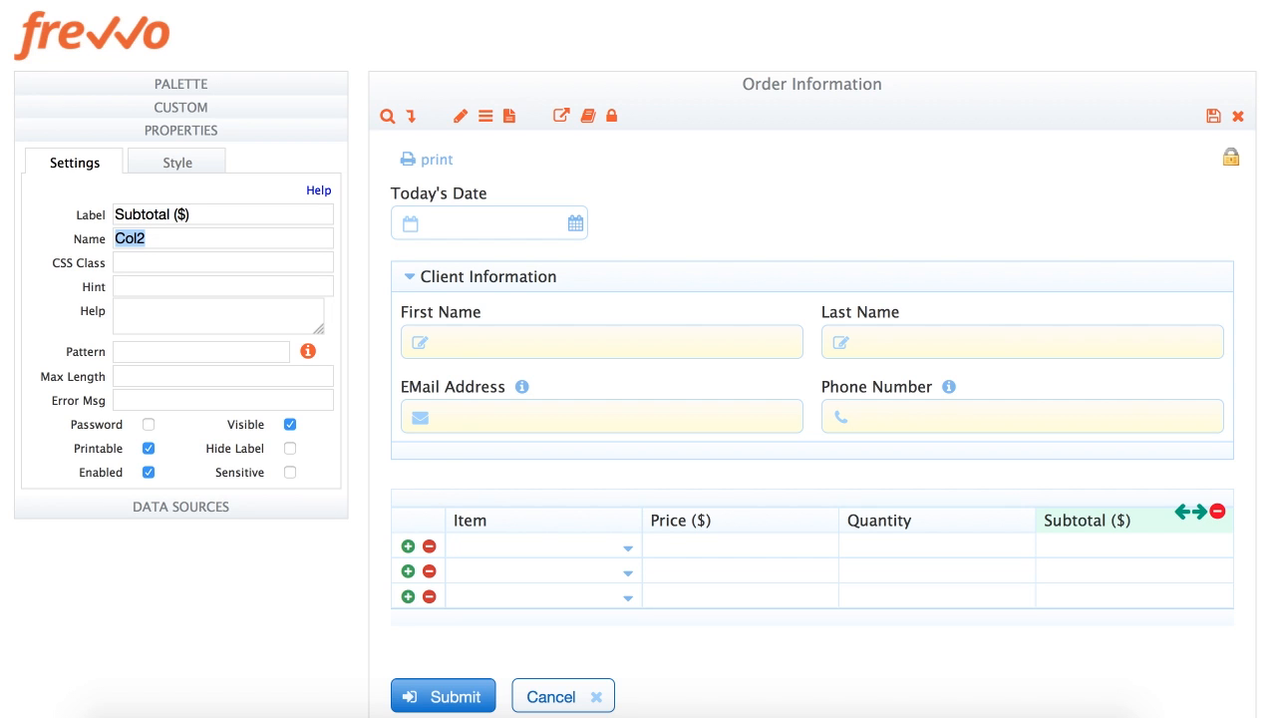
type("Subtotal")
left_click(1081, 544)
left_click(171, 238)
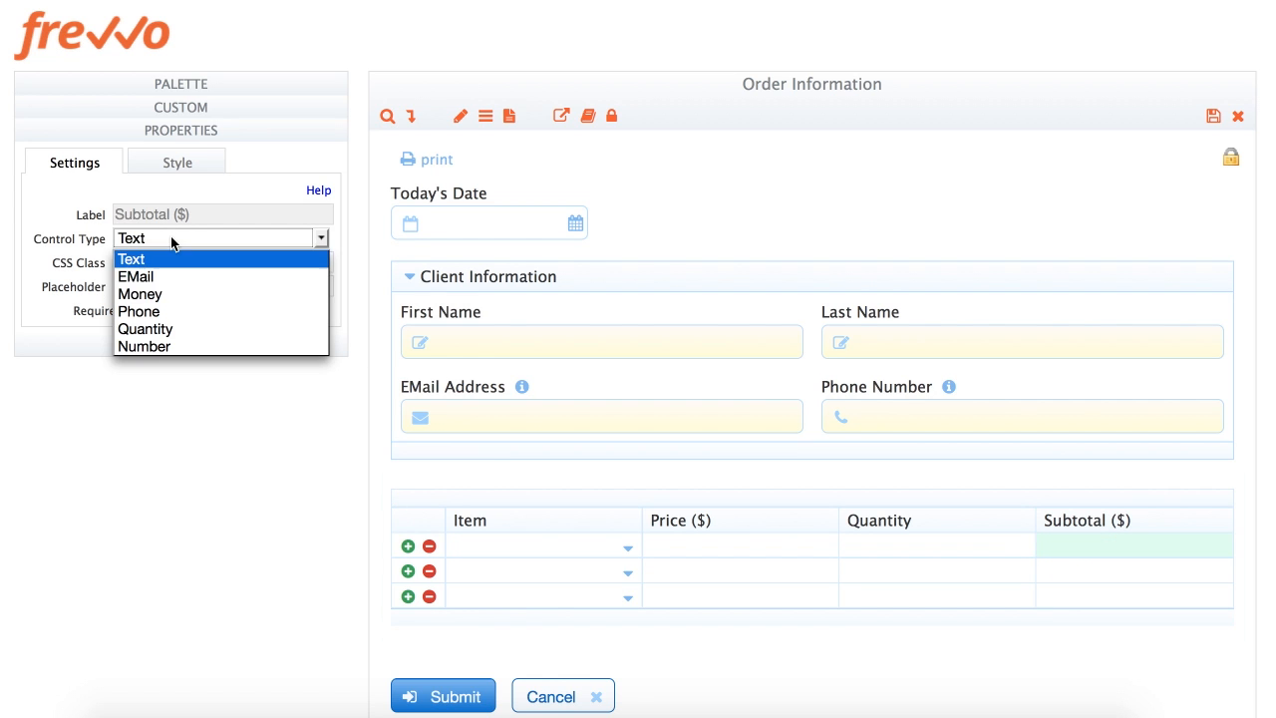
left_click(170, 293)
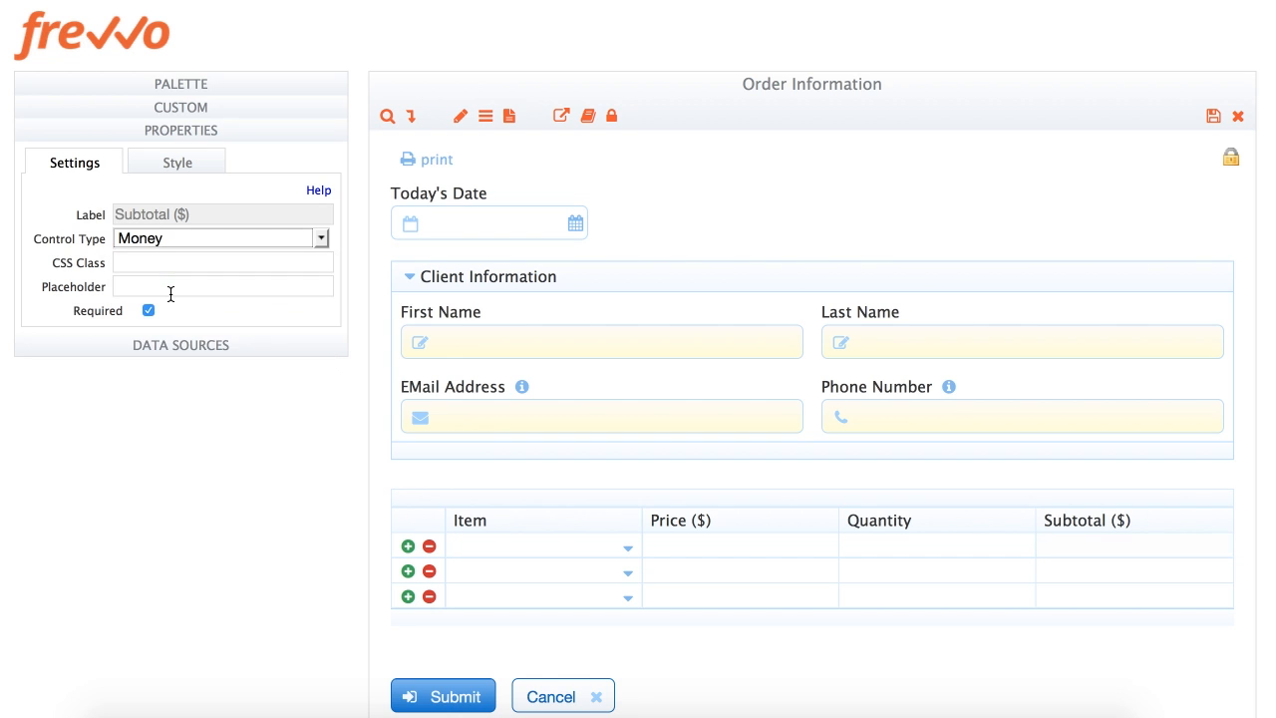
left_click(806, 492)
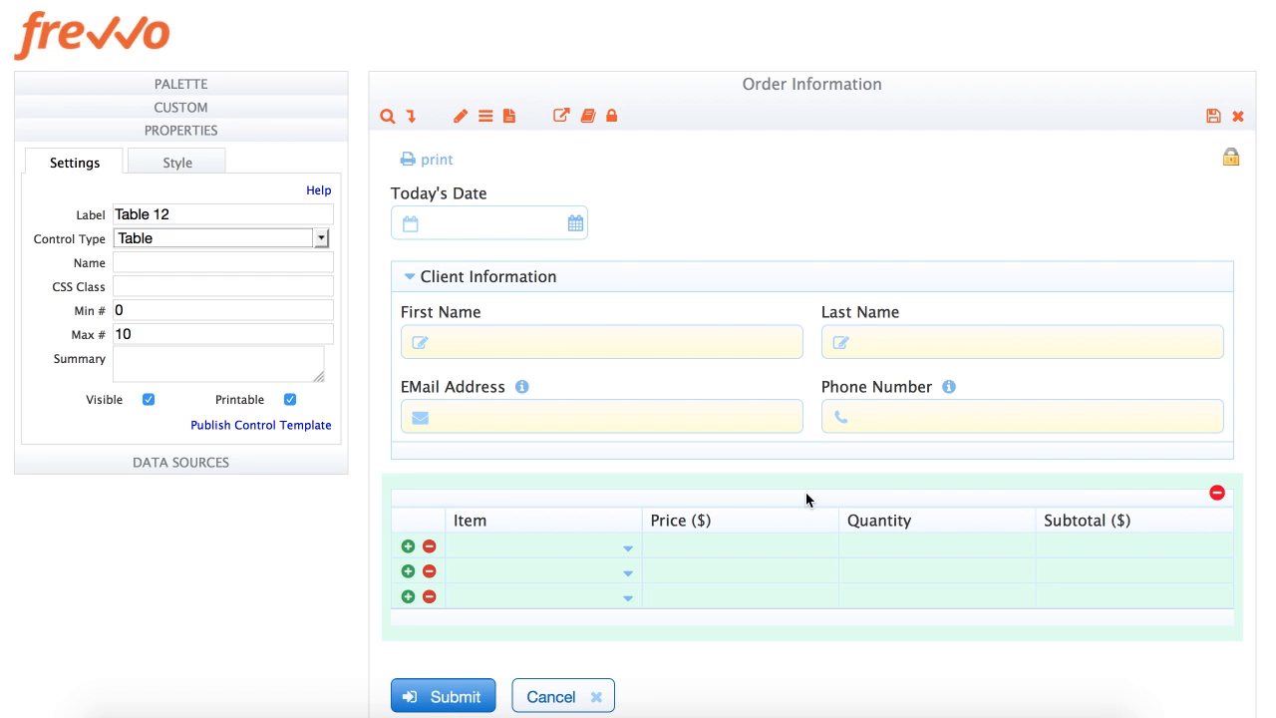
Label the table Order Items with a minimum of 1 and maximum of 5 rows
triple_click(195, 218)
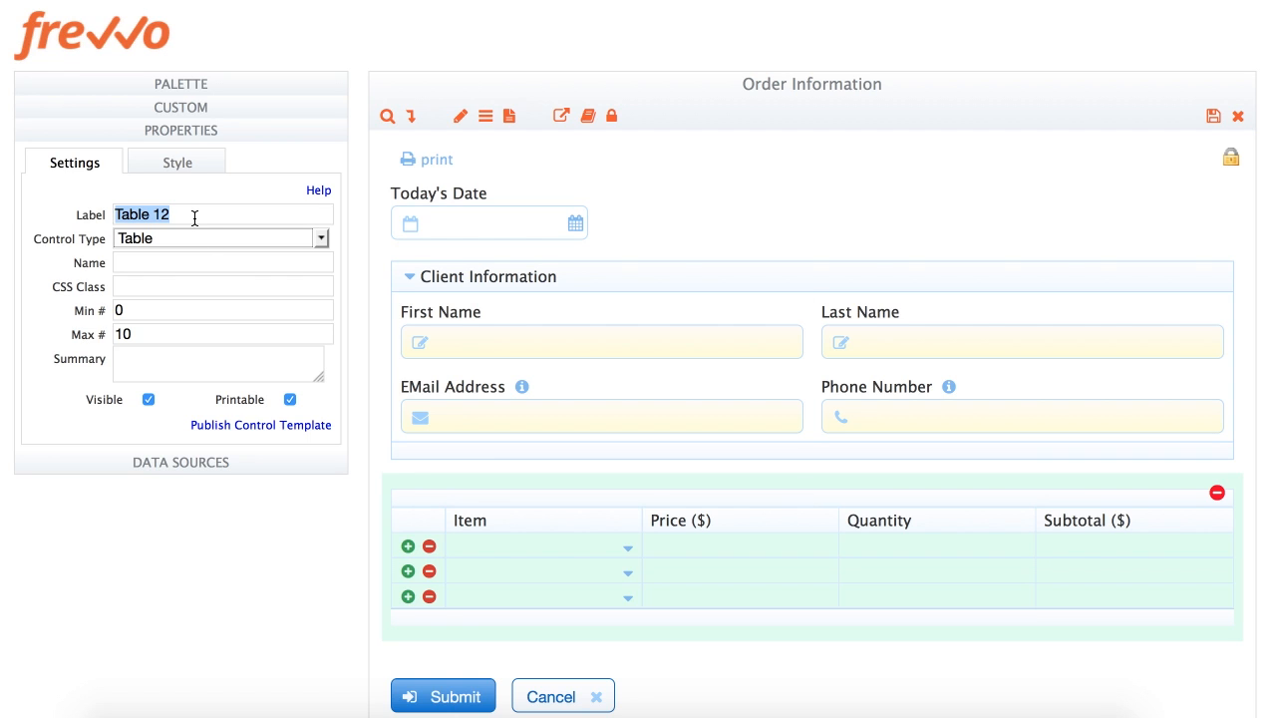
type("Order I")
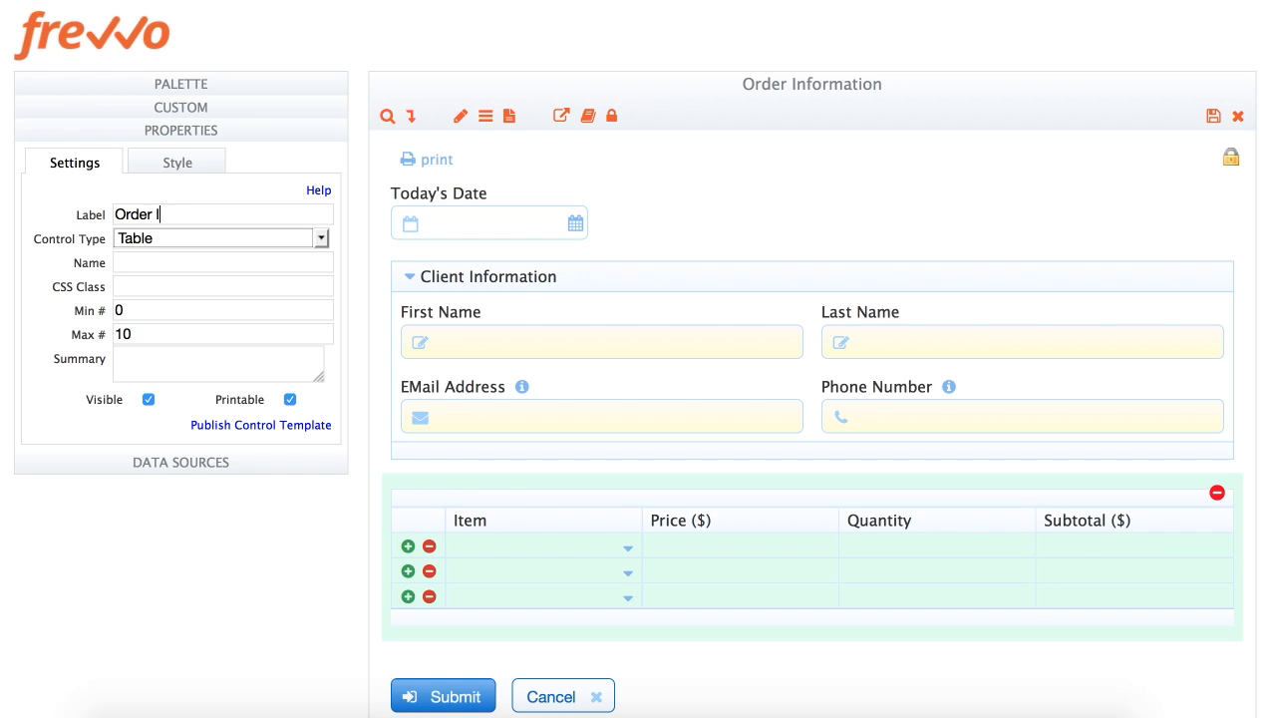
type("tems")
key("Tab")
triple_click(154, 309)
type("1")
key("Tab")
type("5")
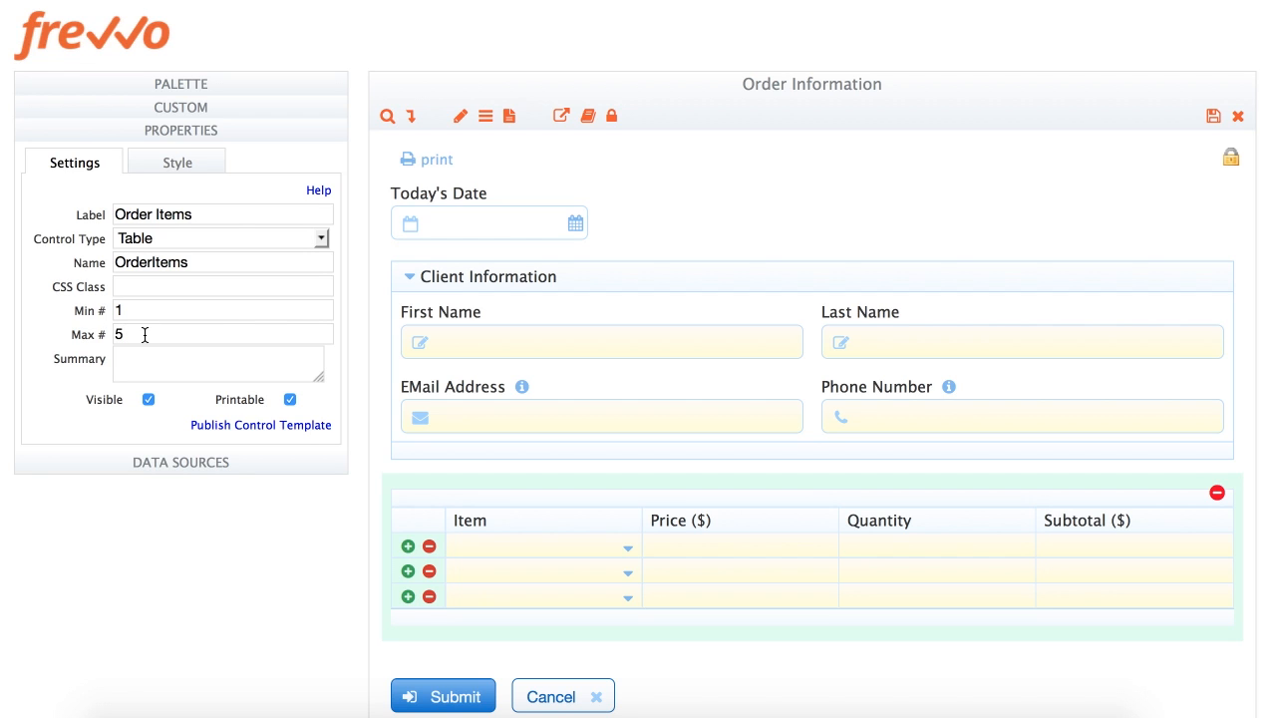
Set the table's column widths to 40% 20% 20% 20% in its style settings
left_click(180, 167)
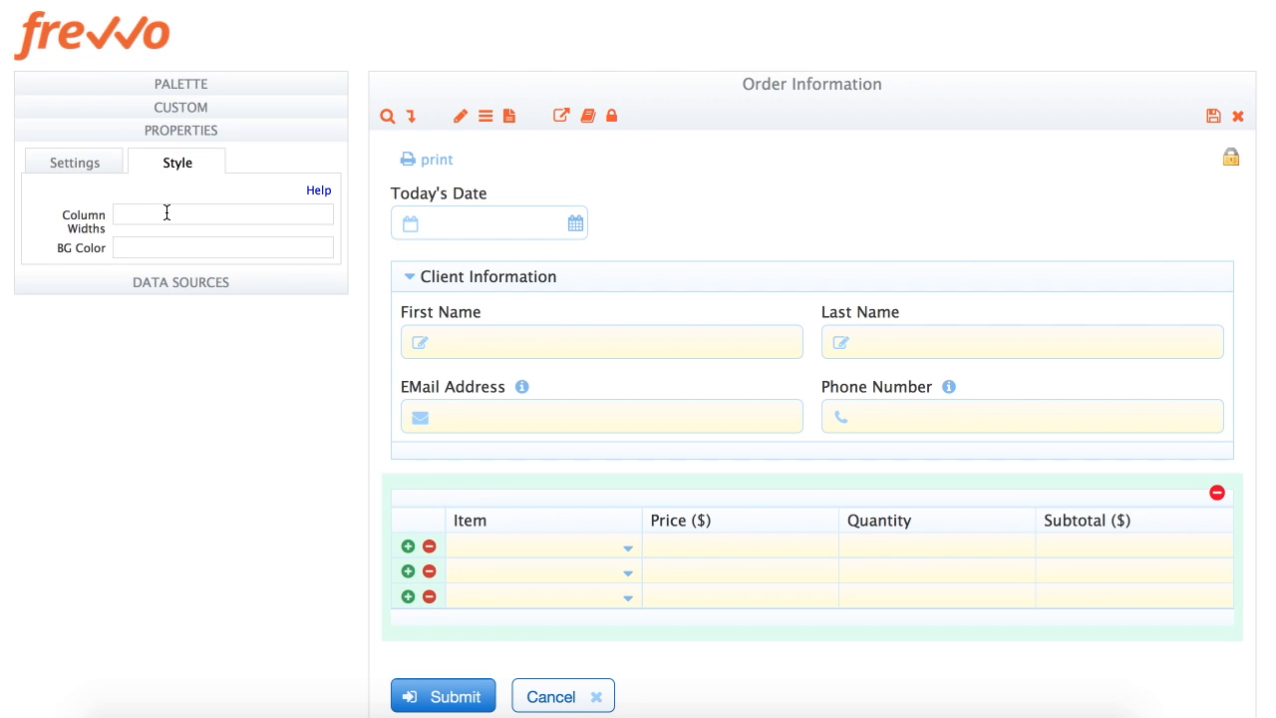
left_click(166, 212)
type("40% 20% 20% 20%")
key("Tab")
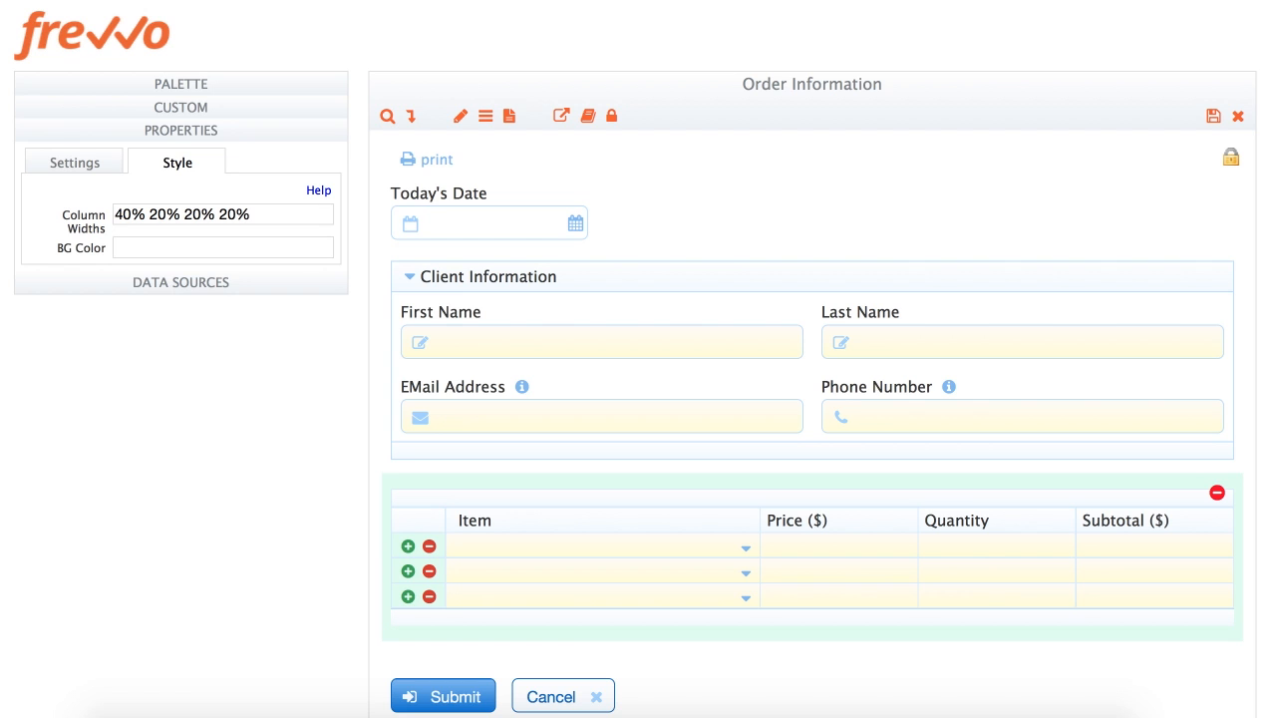
Add a Money field below the Order Items table and label it Grand Total
left_click(176, 86)
left_click_drag(203, 225, 640, 618)
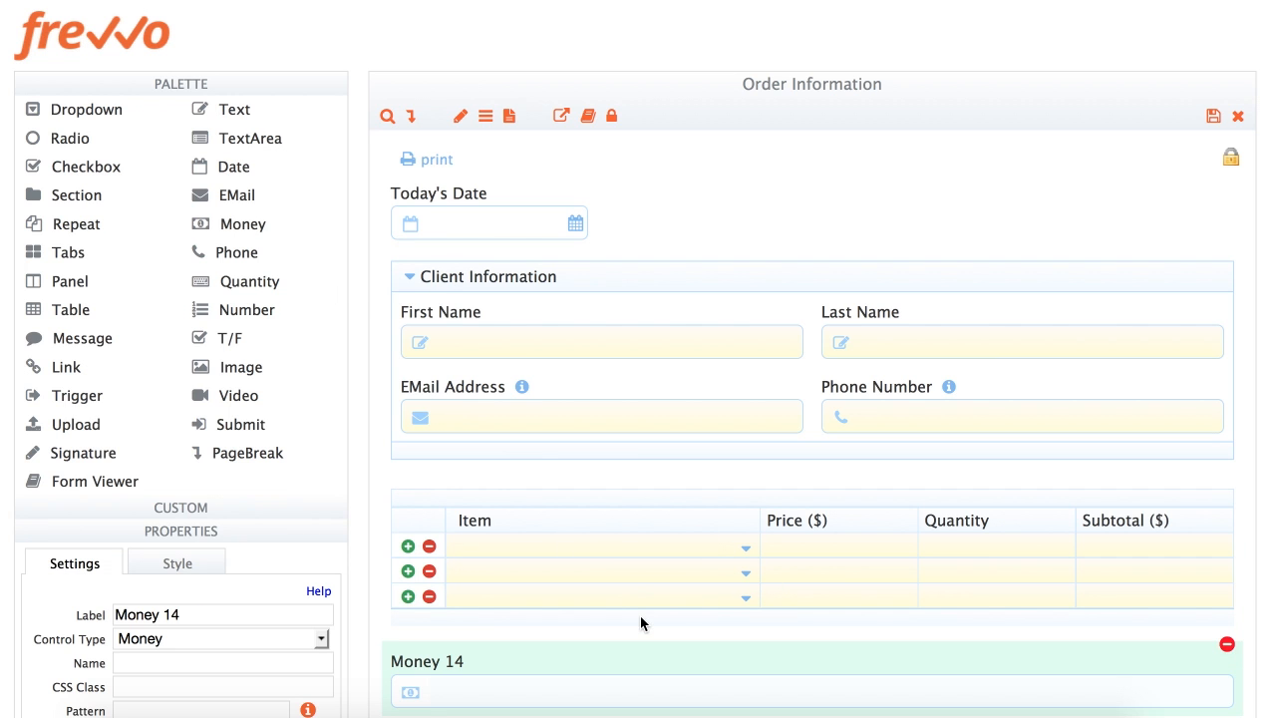
scroll(640, 615, "down", 5)
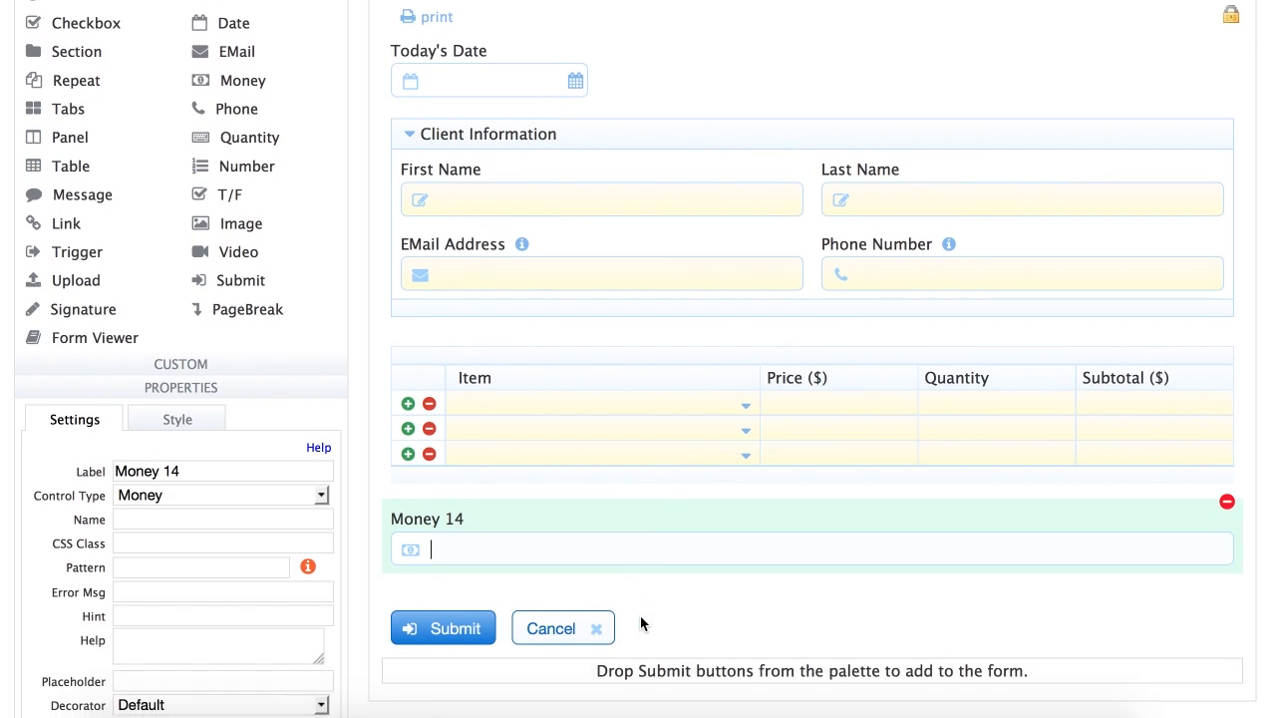
left_click(421, 429)
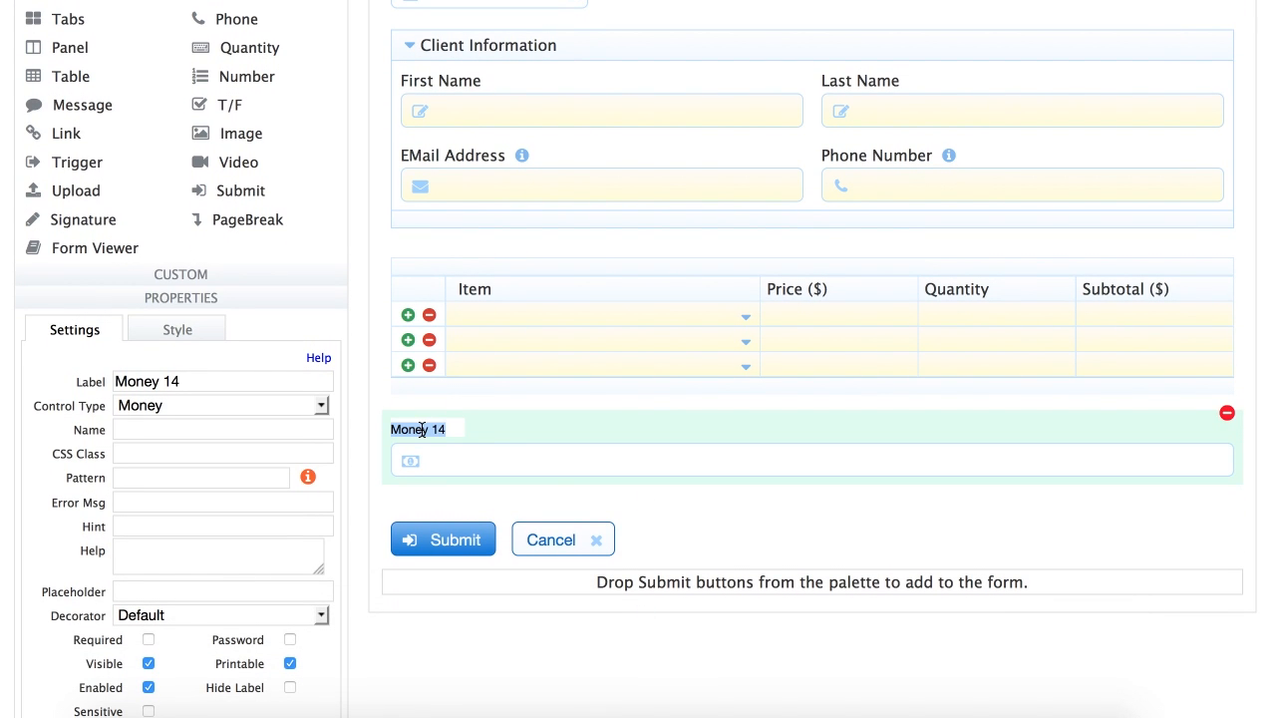
type("Grand Total")
key("Tab")
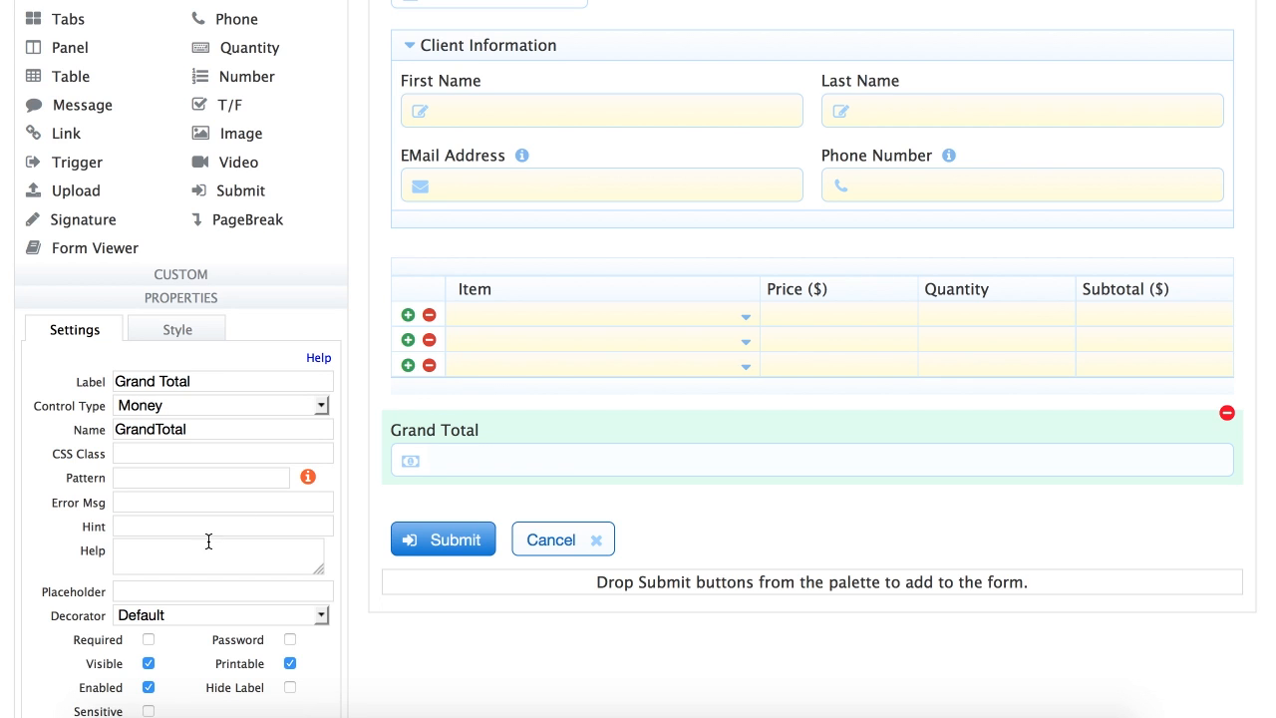
Uncheck Enabled so the Grand Total field cannot be edited
scroll(214, 494, "down", 2)
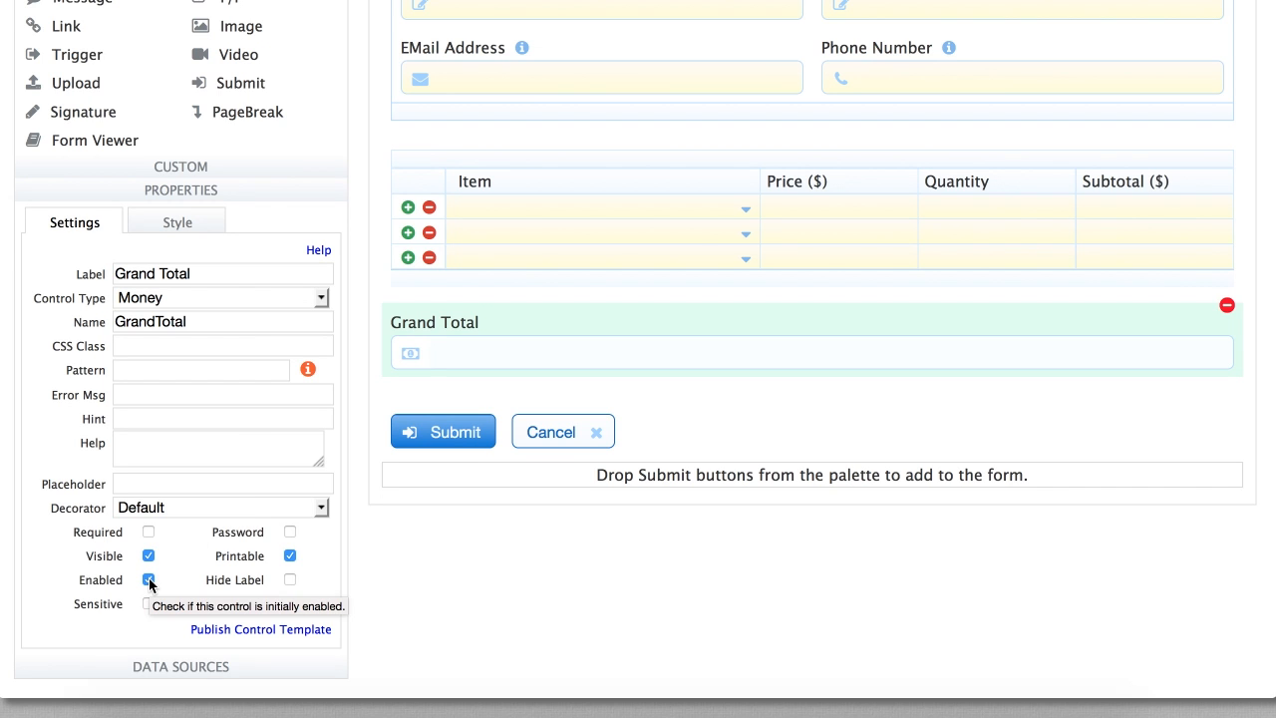
left_click(149, 580)
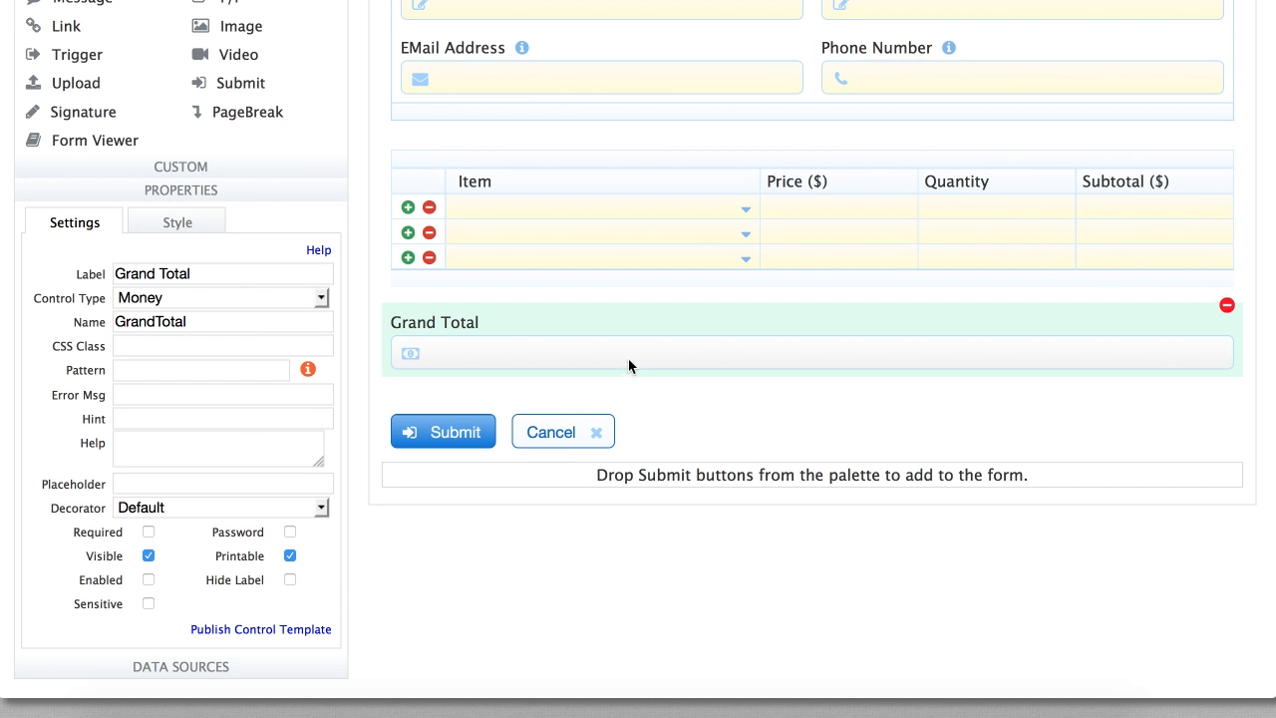
scroll(690, 325, "up", 4)
scroll(691, 325, "up", 2)
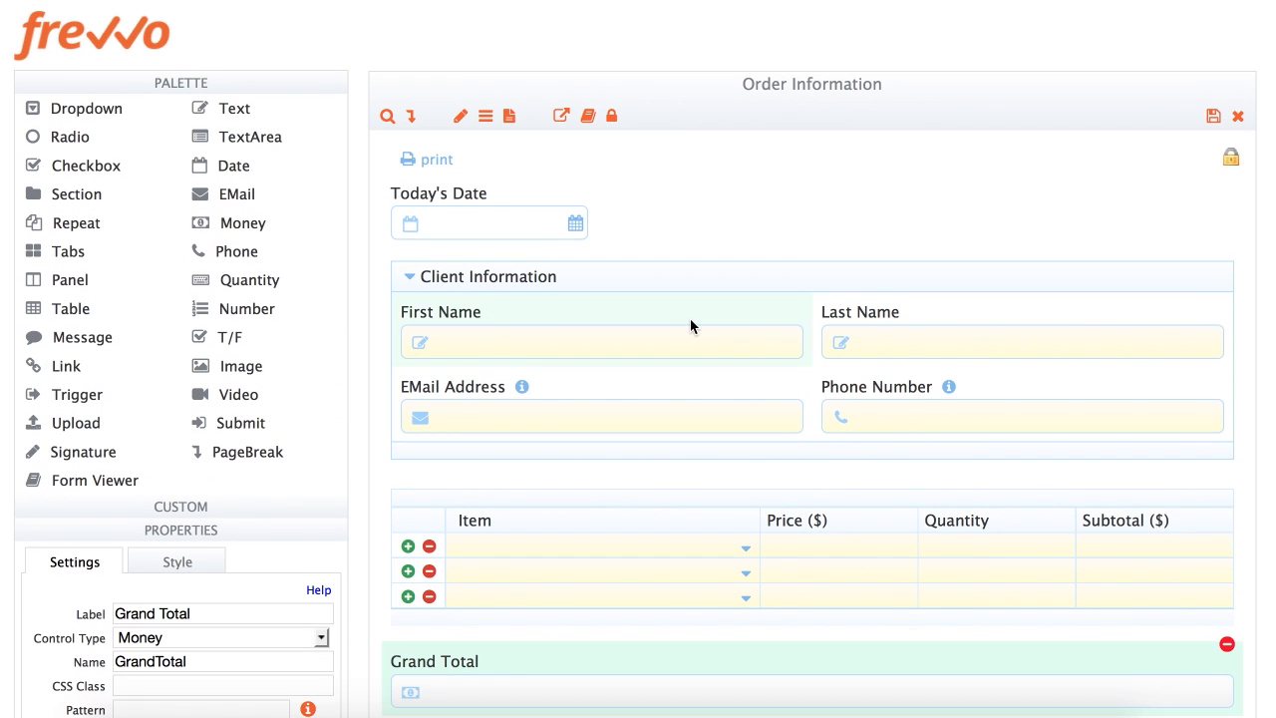
Save and exit the designer, open the Order Information form in test mode, and finish the phone number
left_click(1216, 118)
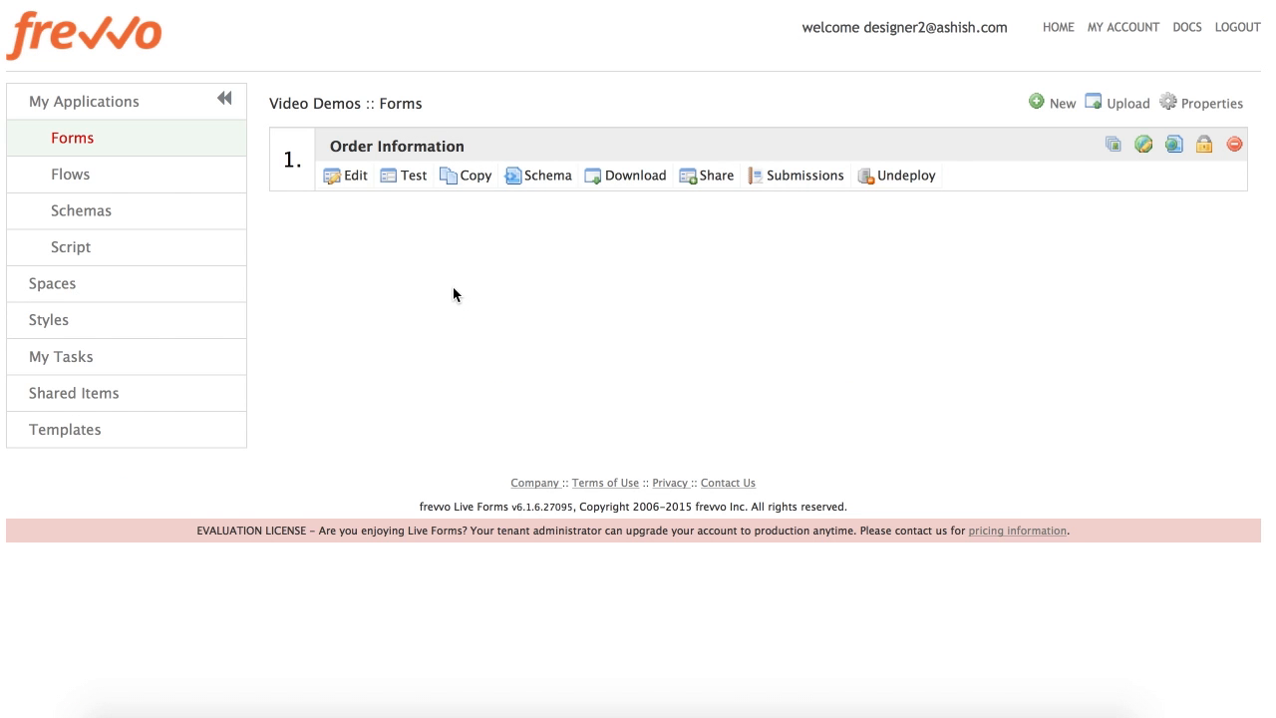
left_click(411, 178)
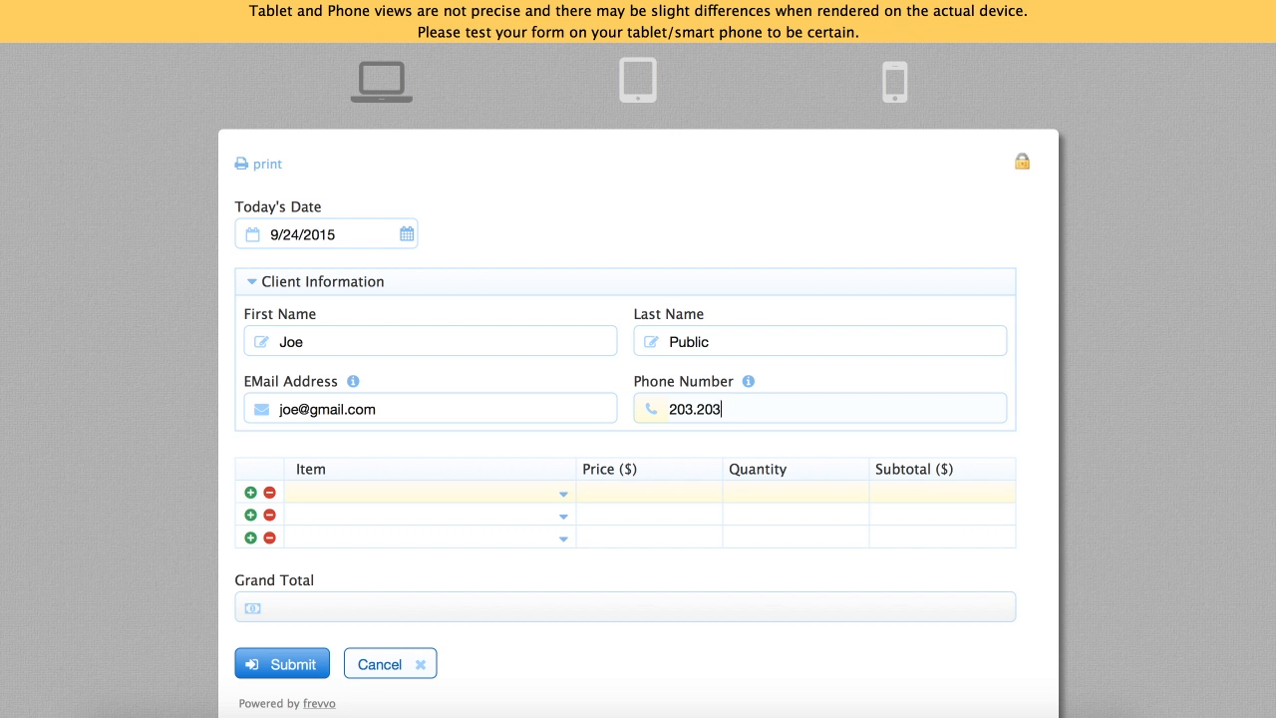
type(".2030")
key("Tab")
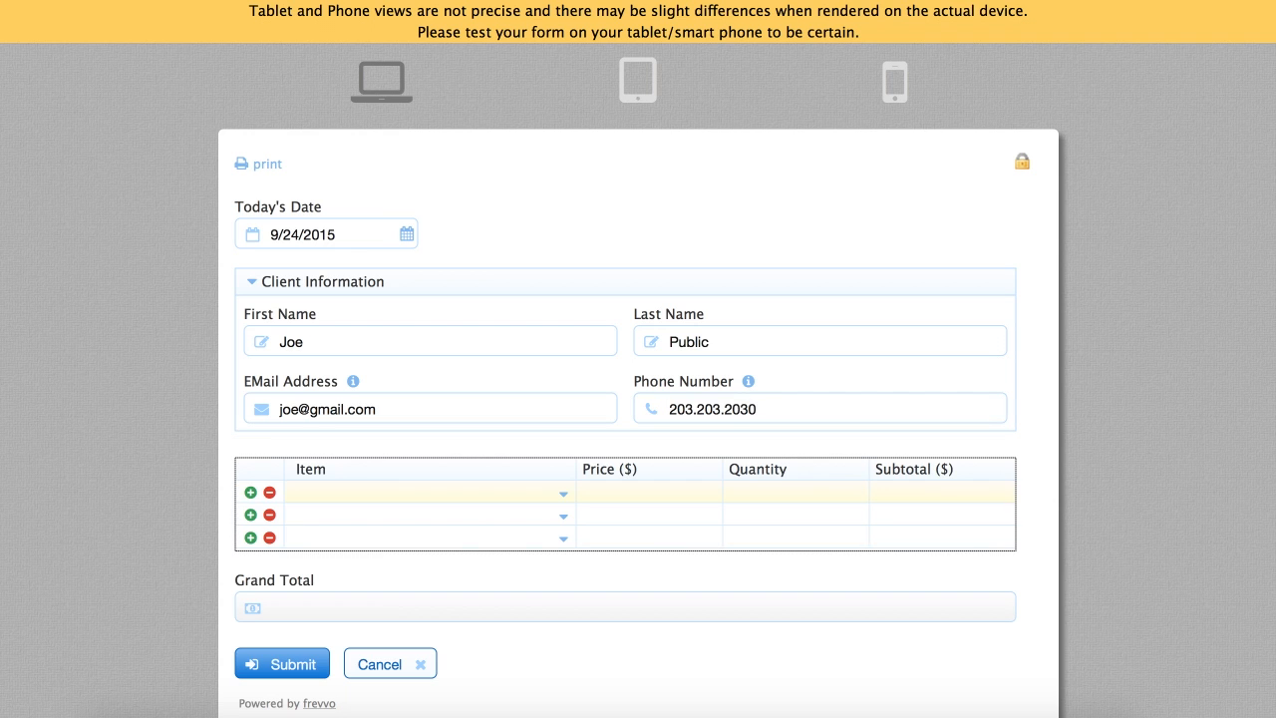
Add and remove item table rows with the +/- buttons, ending with two rows
scroll(194, 544, "down", 3)
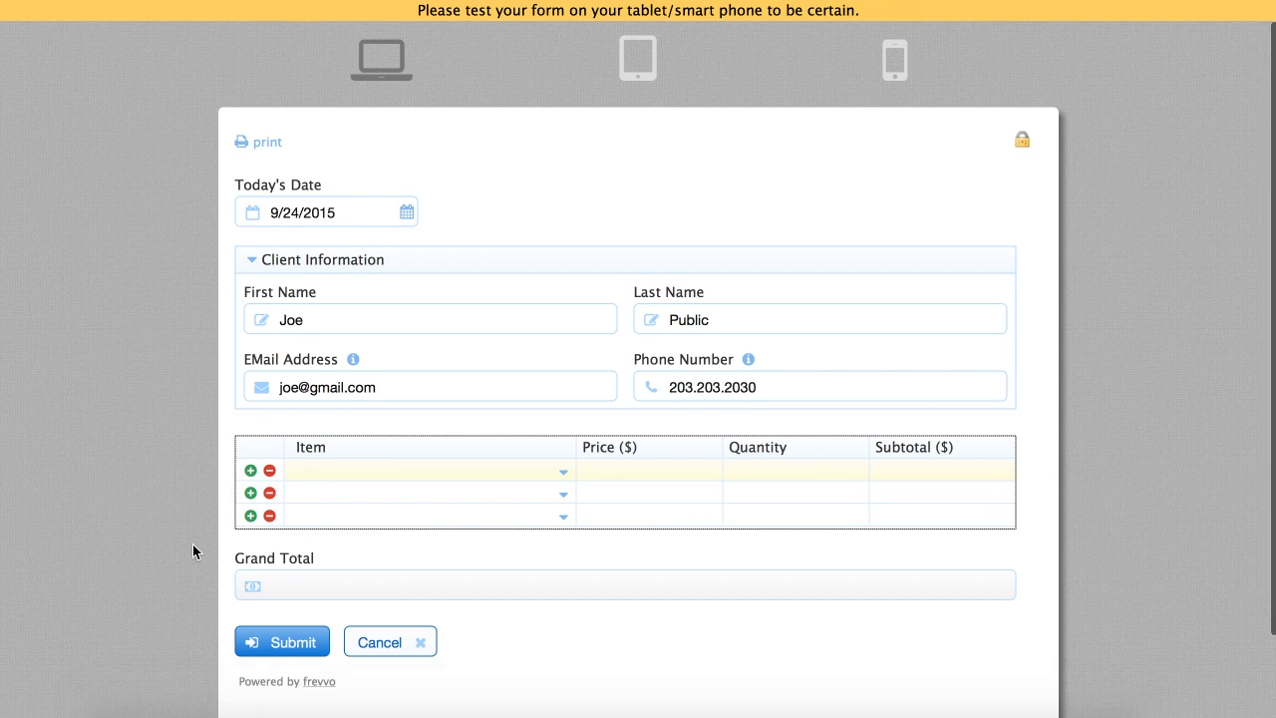
left_click(251, 423)
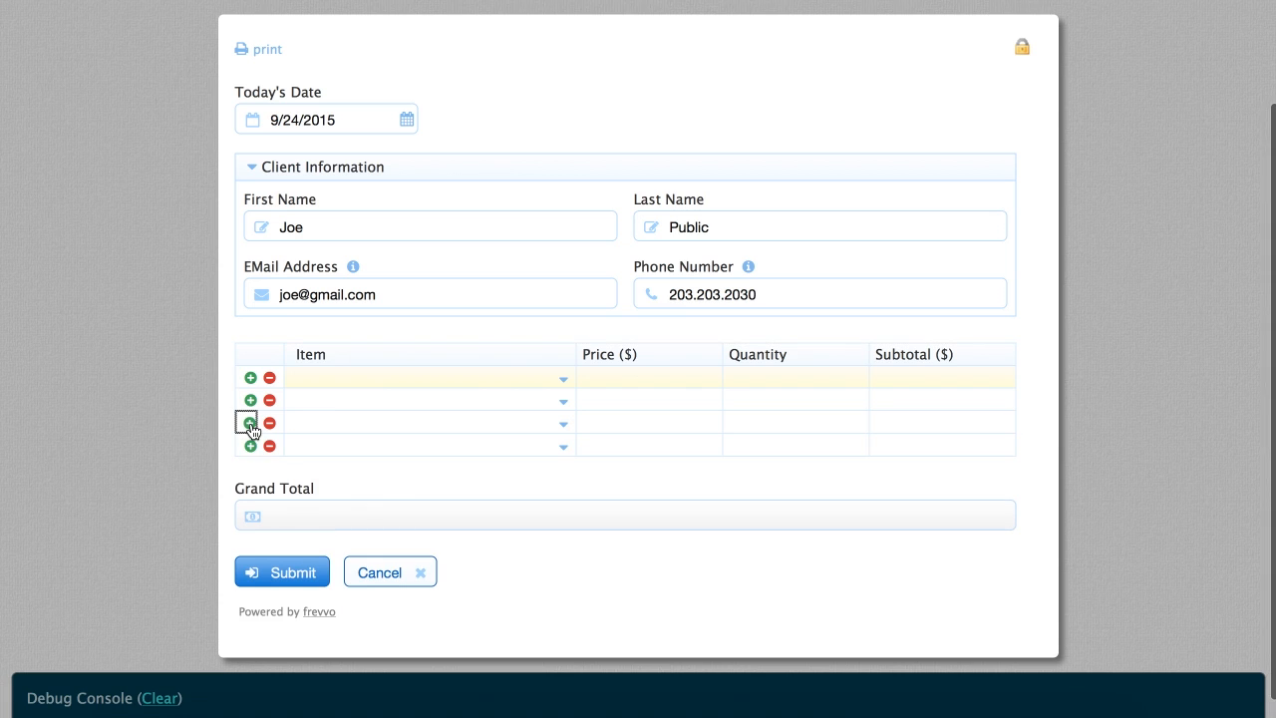
left_click(250, 446)
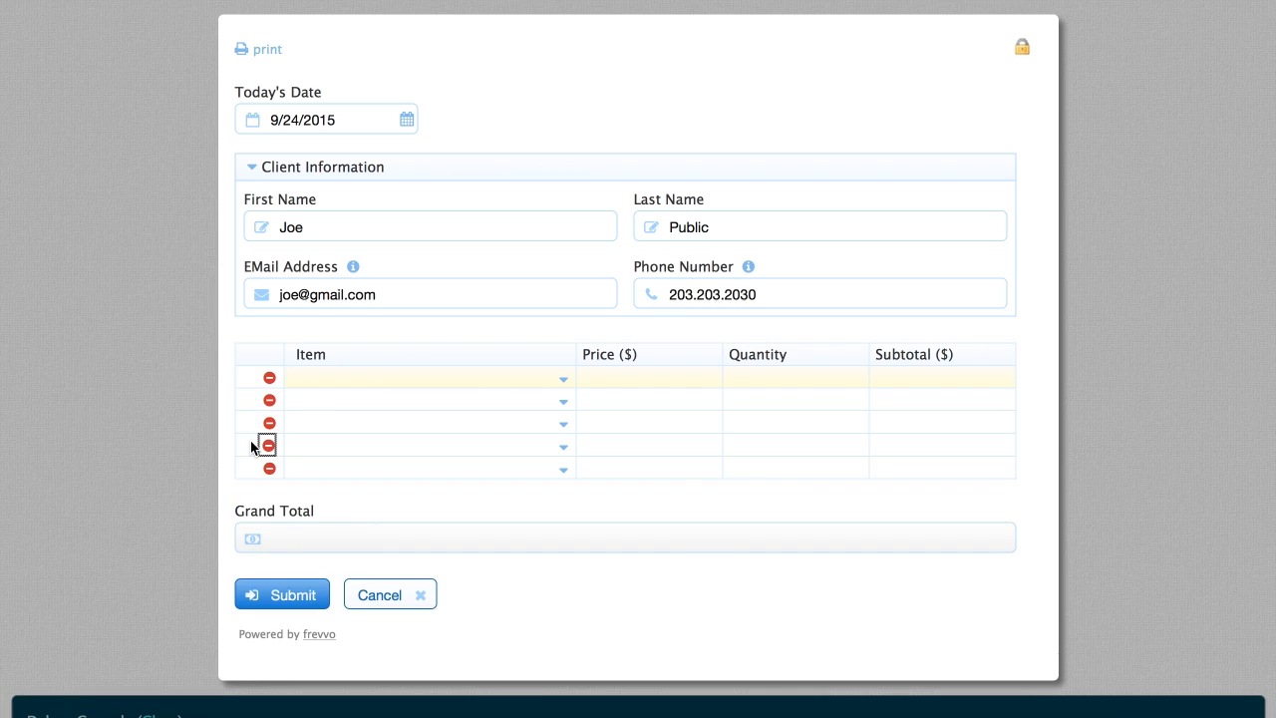
left_click(267, 469)
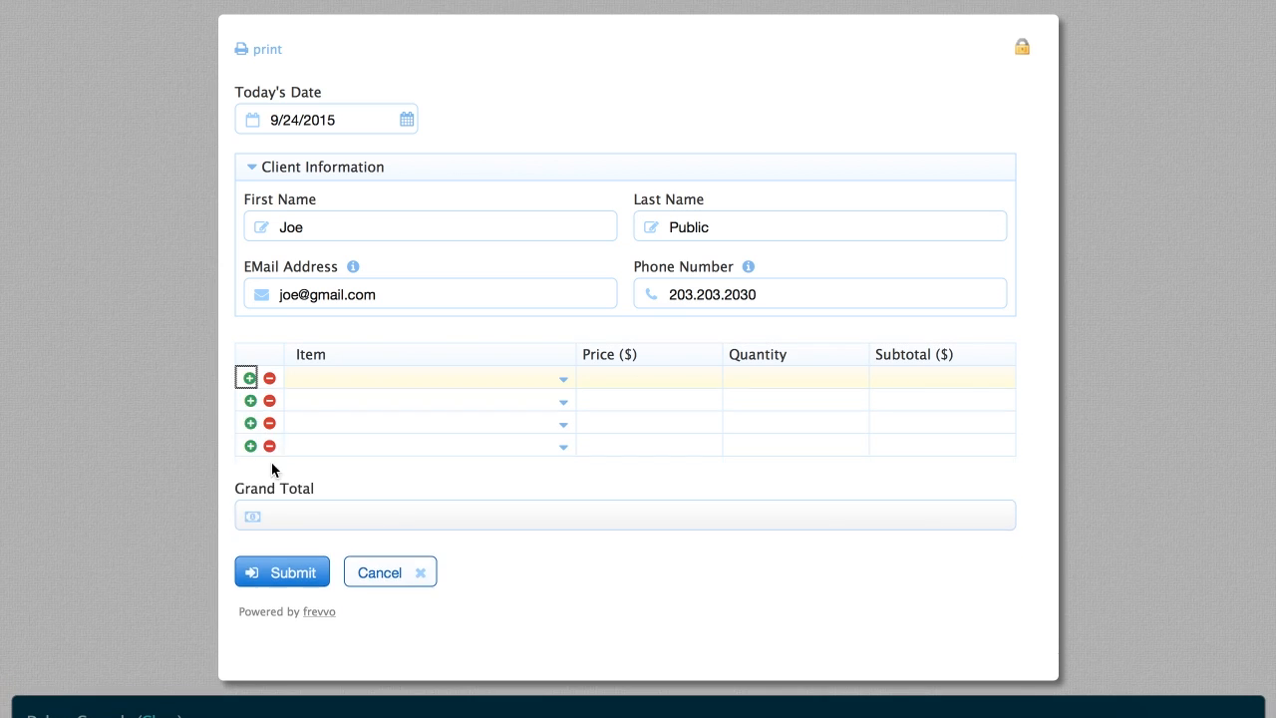
left_click(270, 448)
left_click(270, 425)
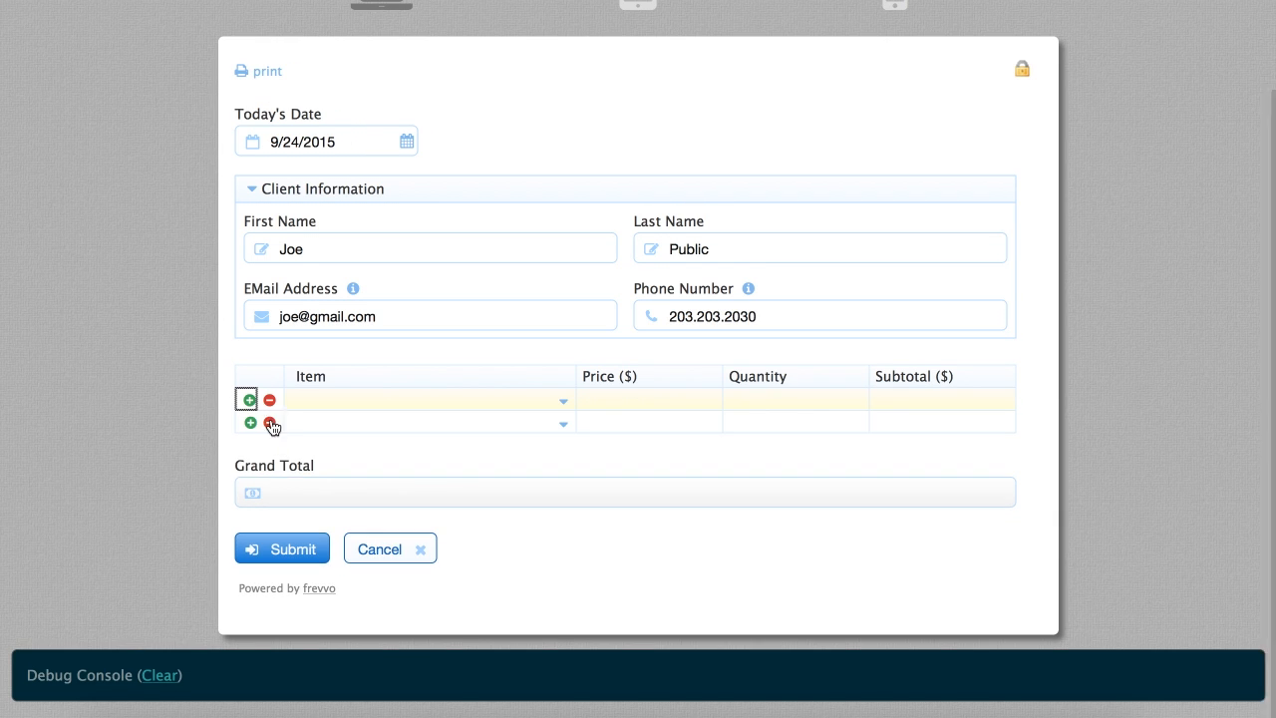
left_click(270, 423)
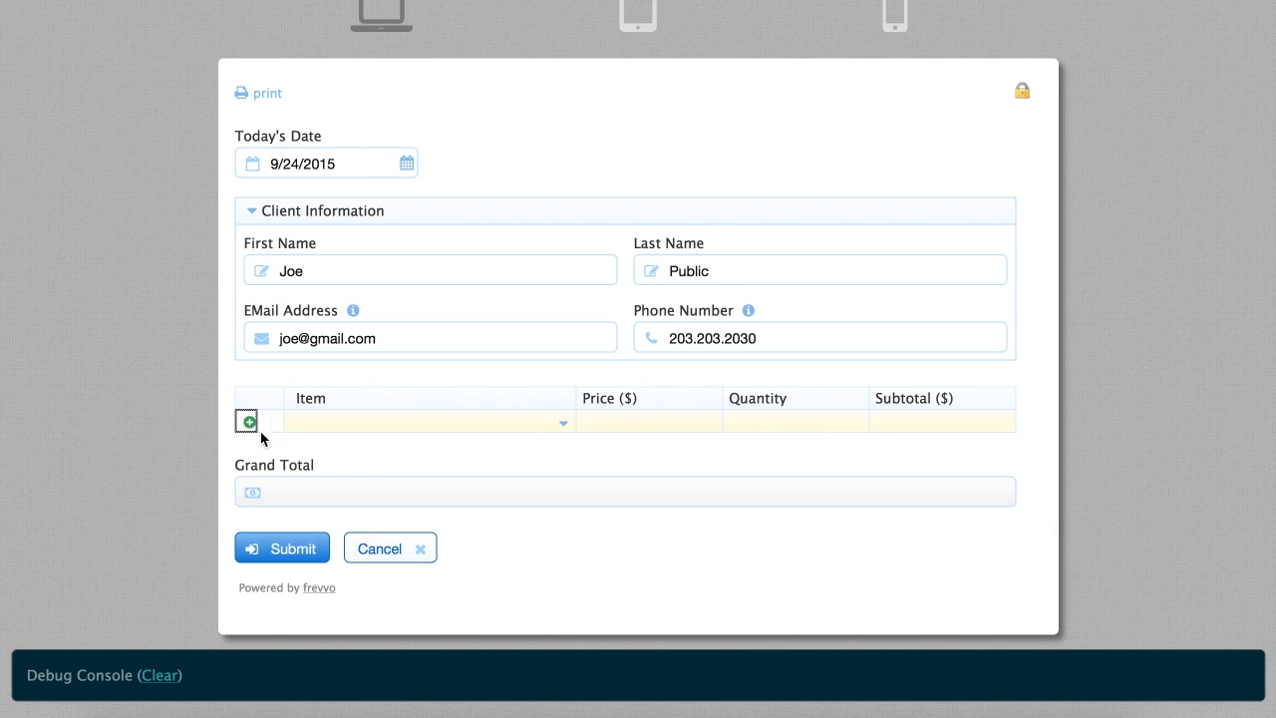
left_click(249, 424)
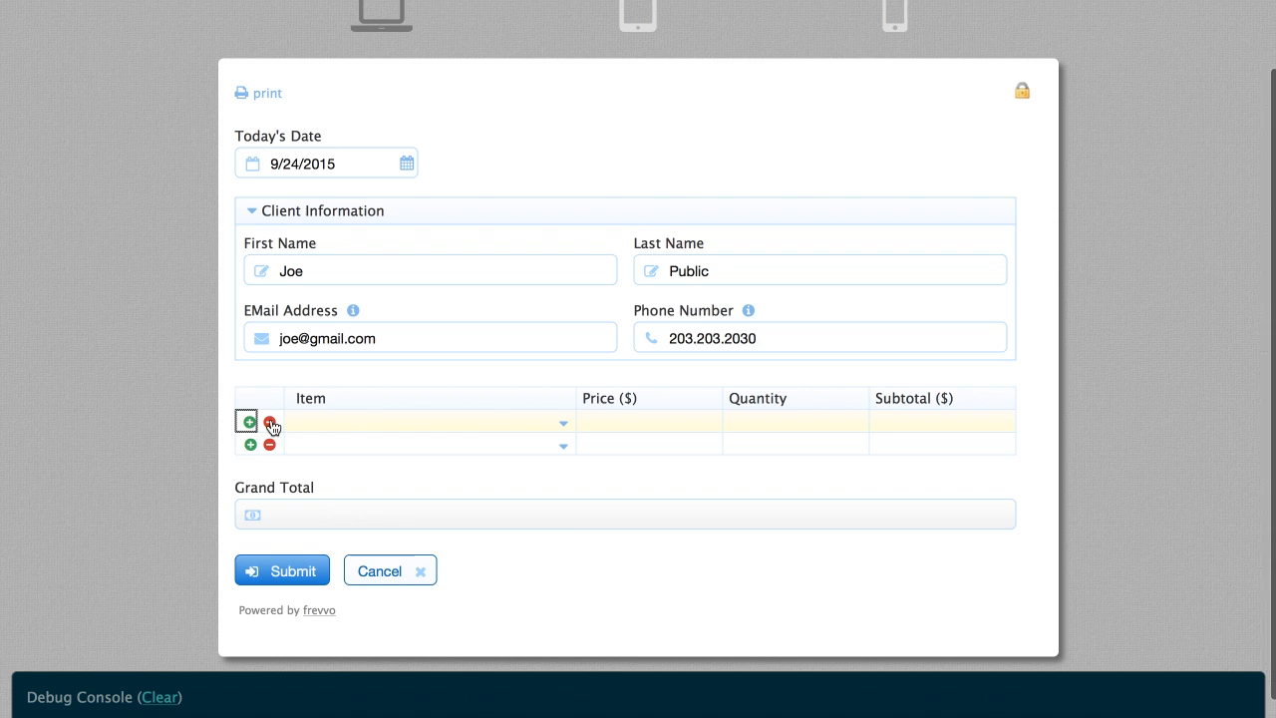
Fill the first row with Chevrolet, price 22.31 after an invalid 'abcd', quantity 2, subtotal 44.62
left_click(348, 428)
left_click(348, 475)
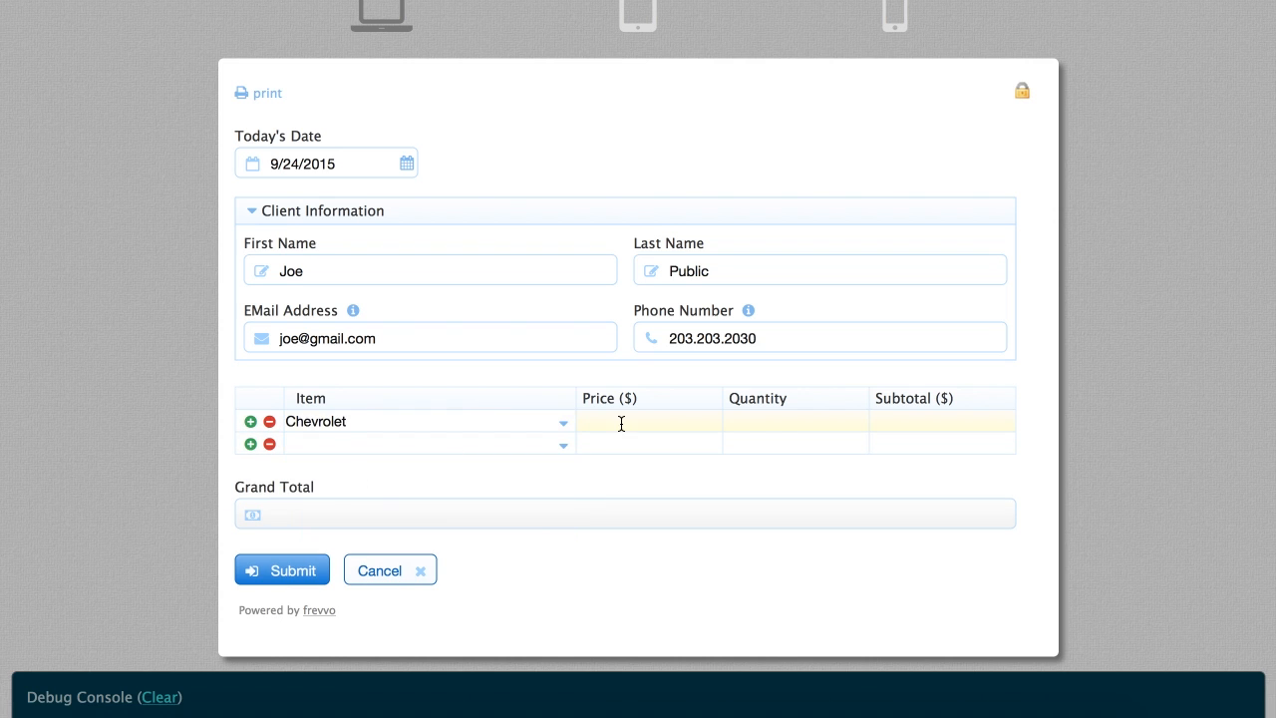
type("abcd")
key("Tab")
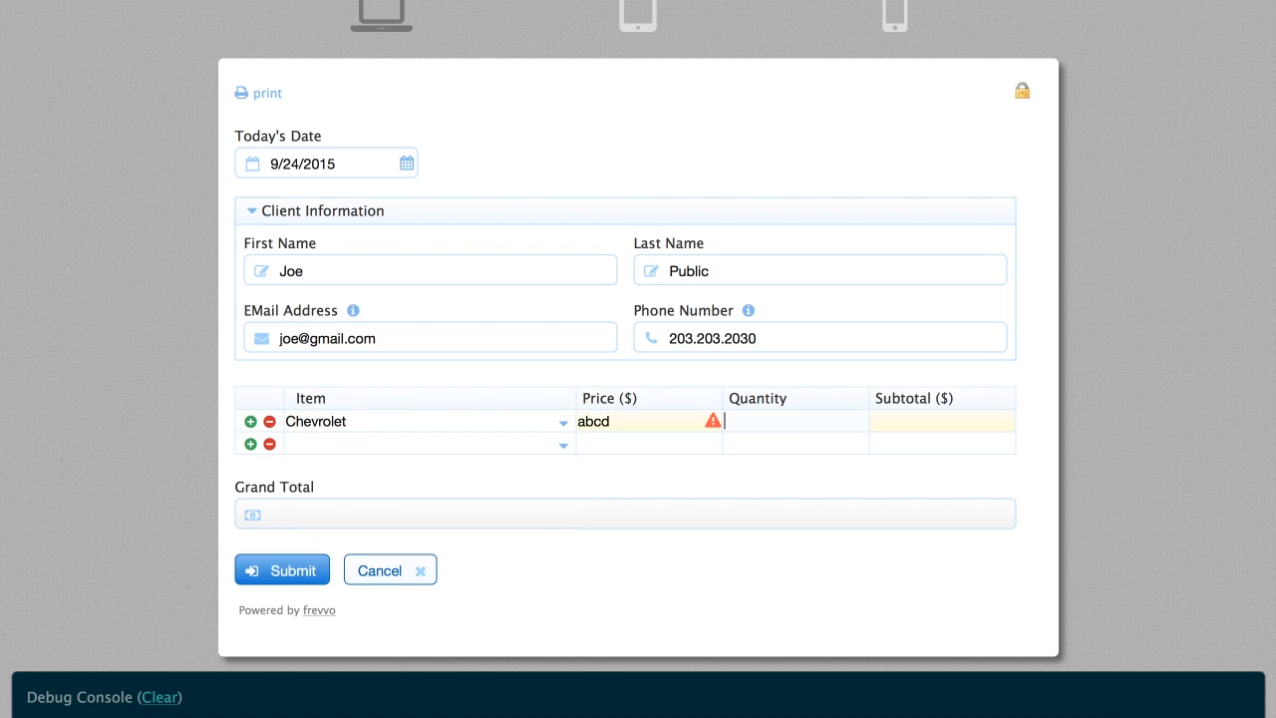
double_click(644, 419)
type("22.31")
key("Tab")
type("2-")
key("Tab")
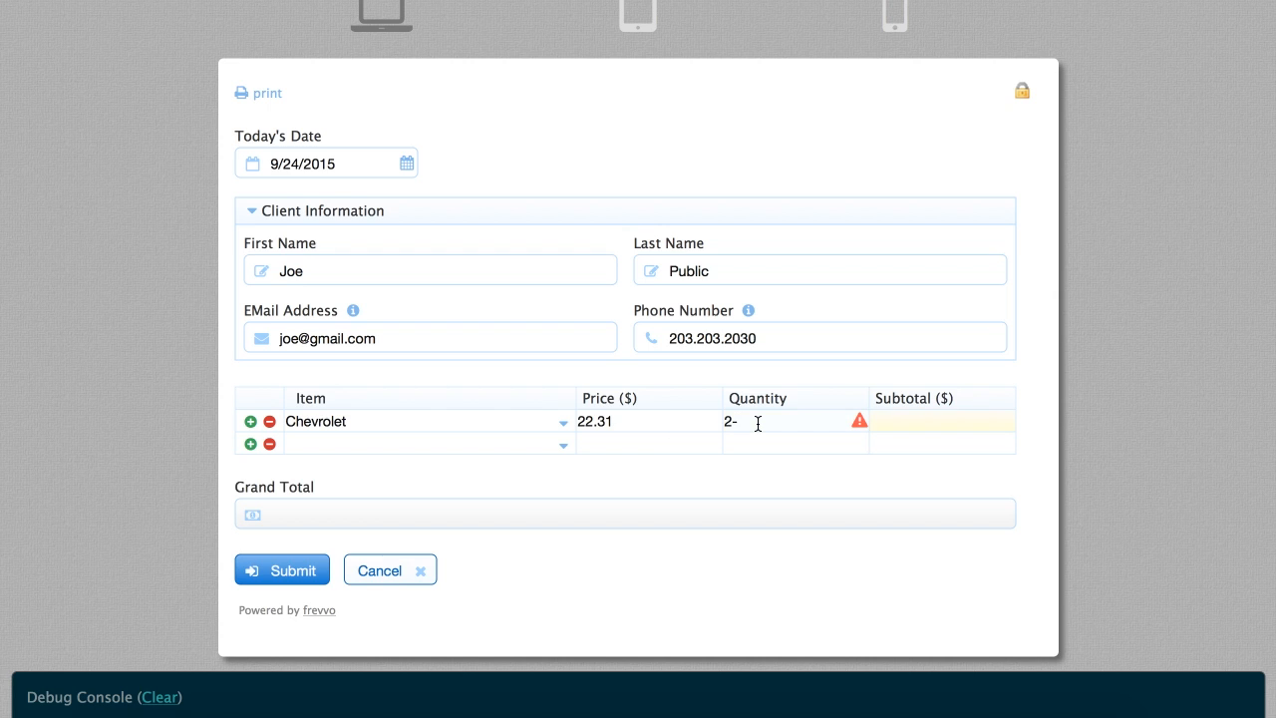
key("Tab")
type("44.62")
key("Tab")
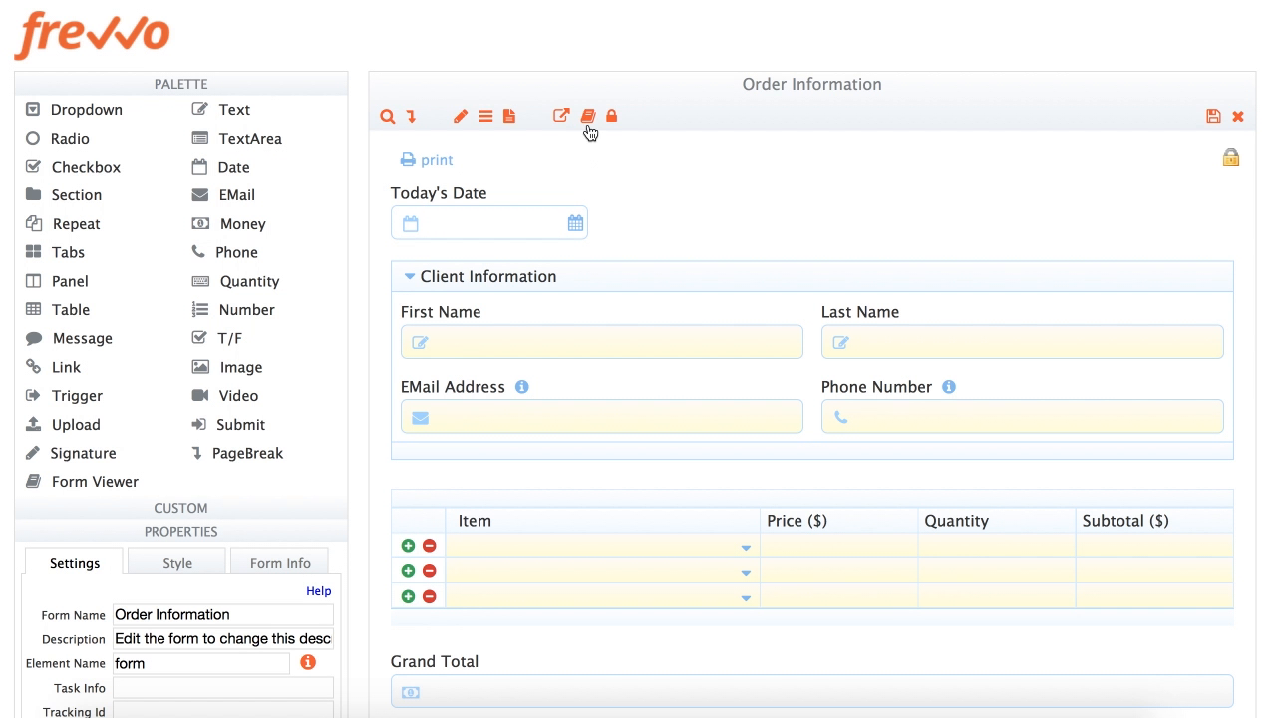
Create a new rule in the rules editor and name it Initialize Form
left_click(486, 118)
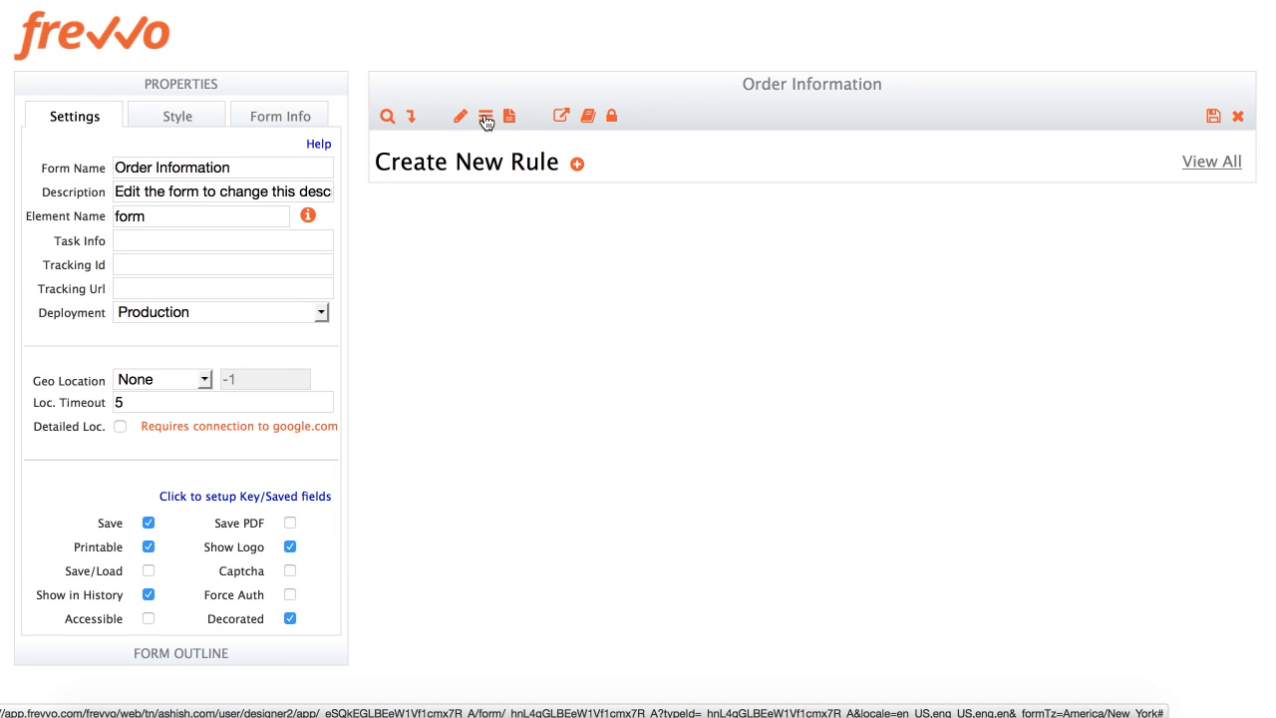
left_click(578, 165)
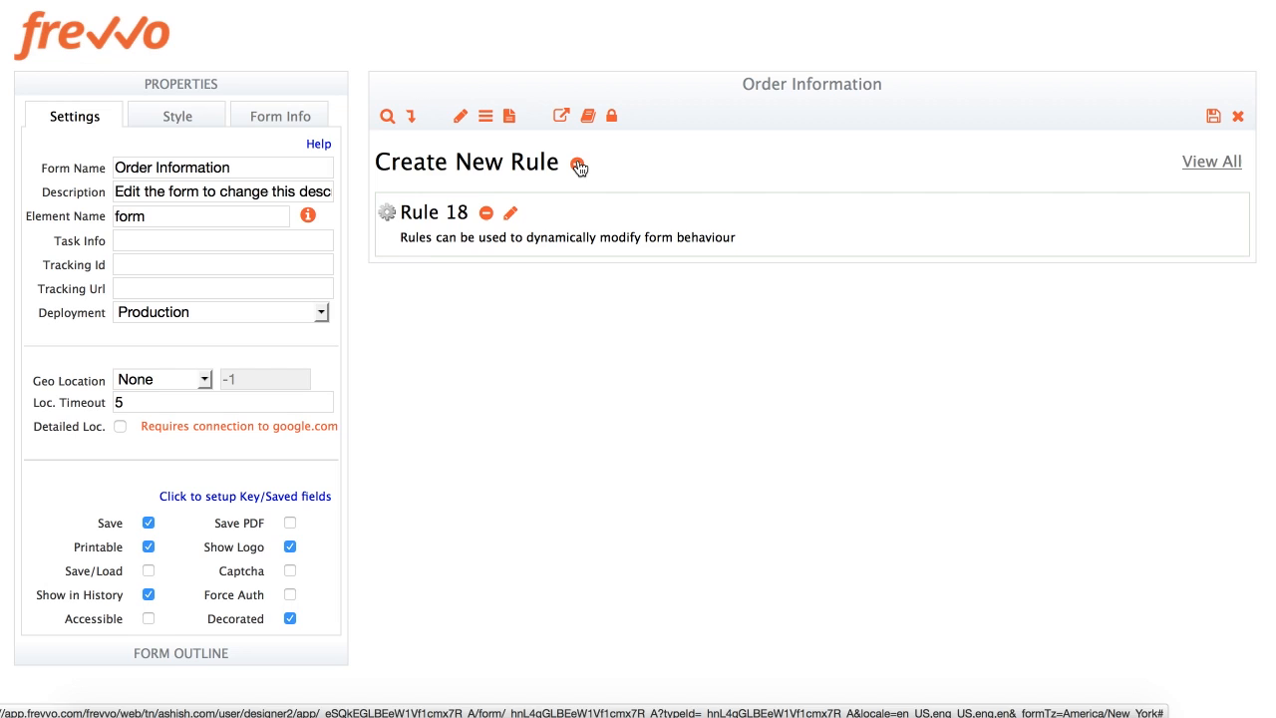
left_click(512, 215)
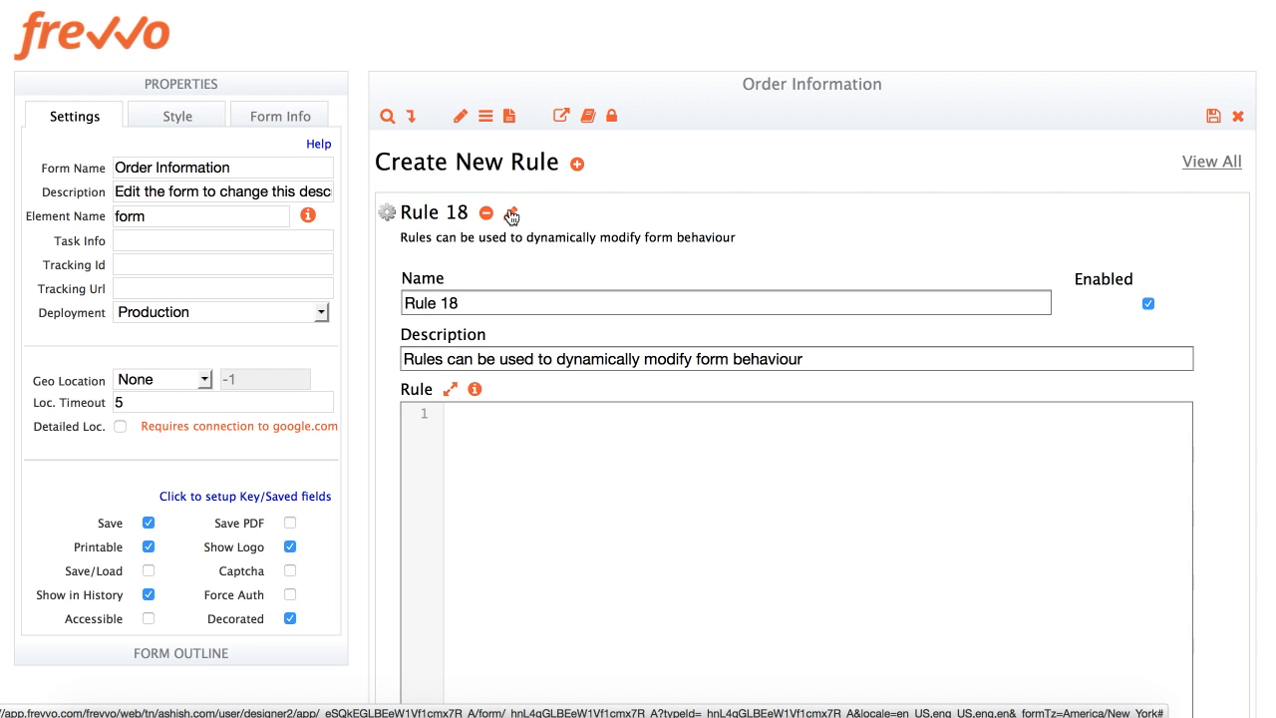
triple_click(484, 300)
type("Initialize Form")
key("Tab")
Write the rule code: if (form.load) { TodaySDate.value = frevvo.currentDate()
left_click(526, 485)
type("i")
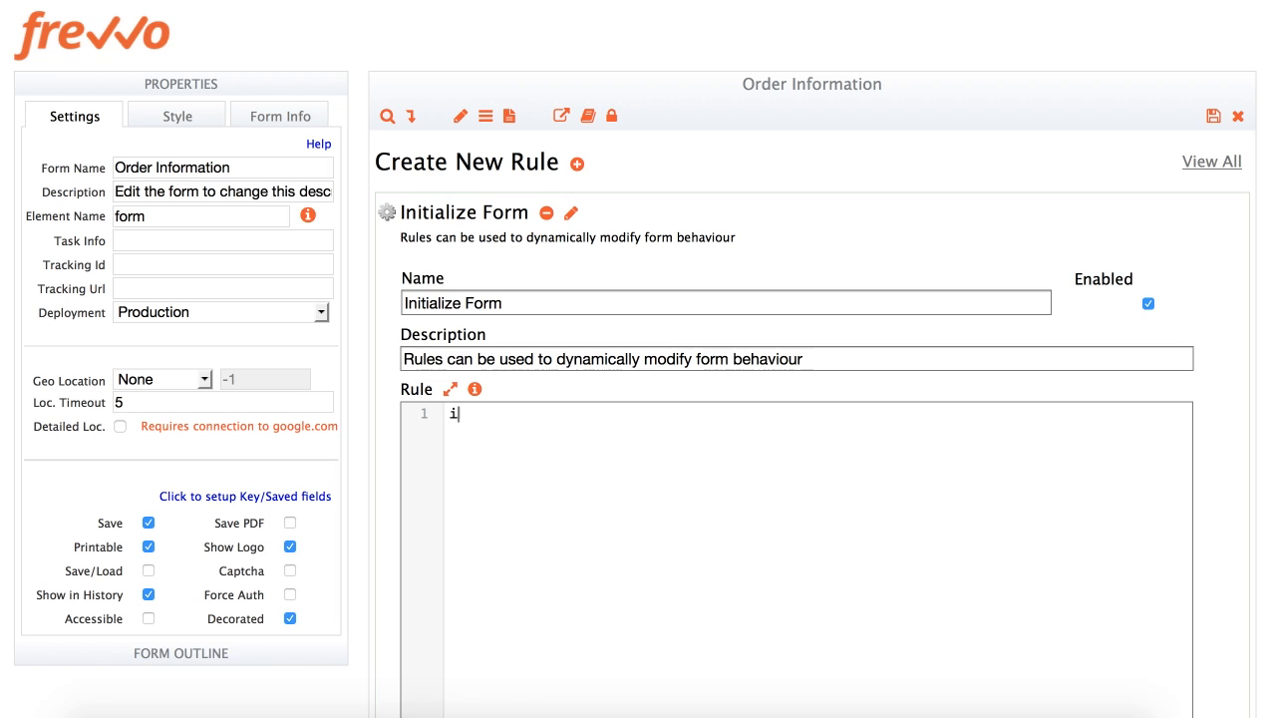
type("f (form.load")
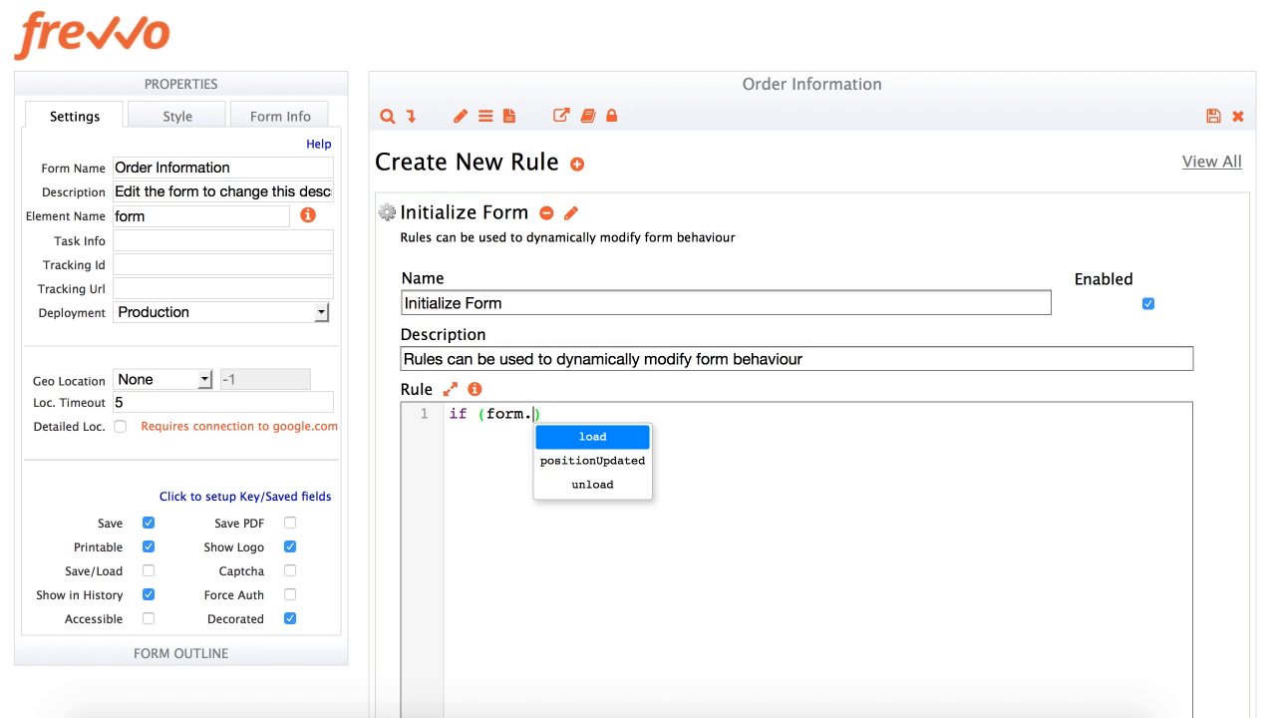
type(") {")
key("Return")
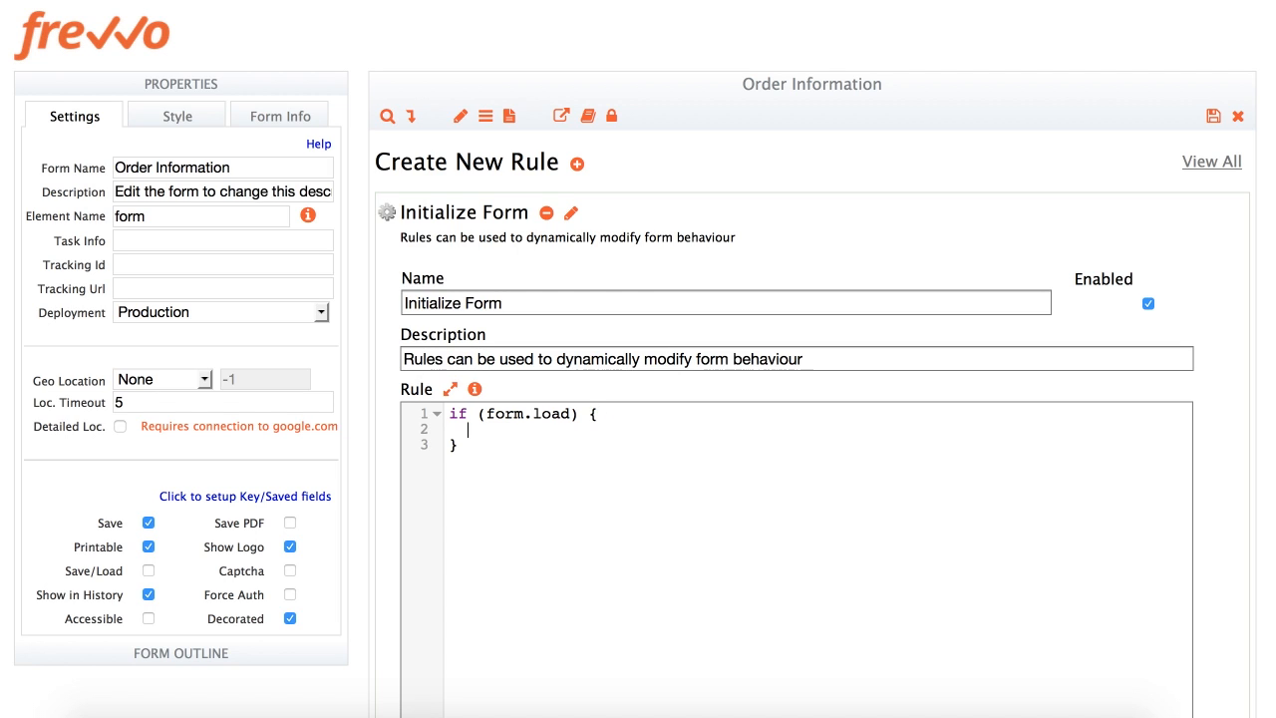
type("TodaySDate.")
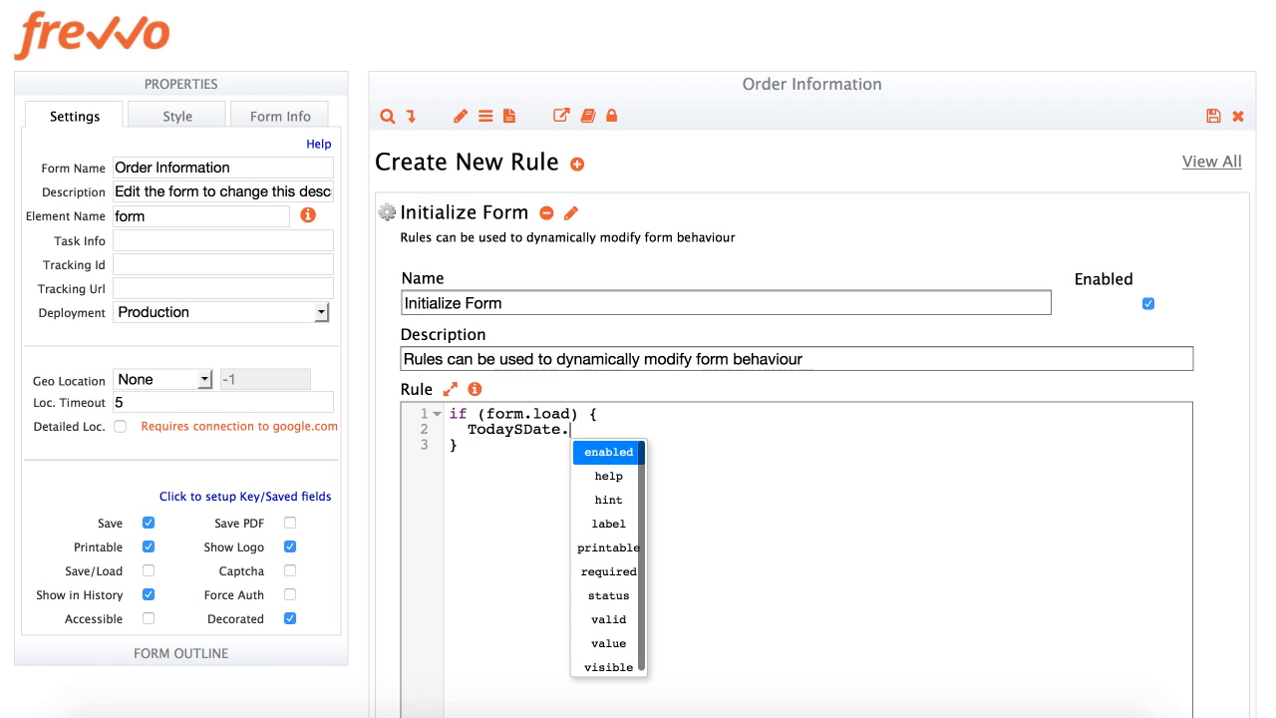
type("val")
key("Down")
key("Return")
type("= fre")
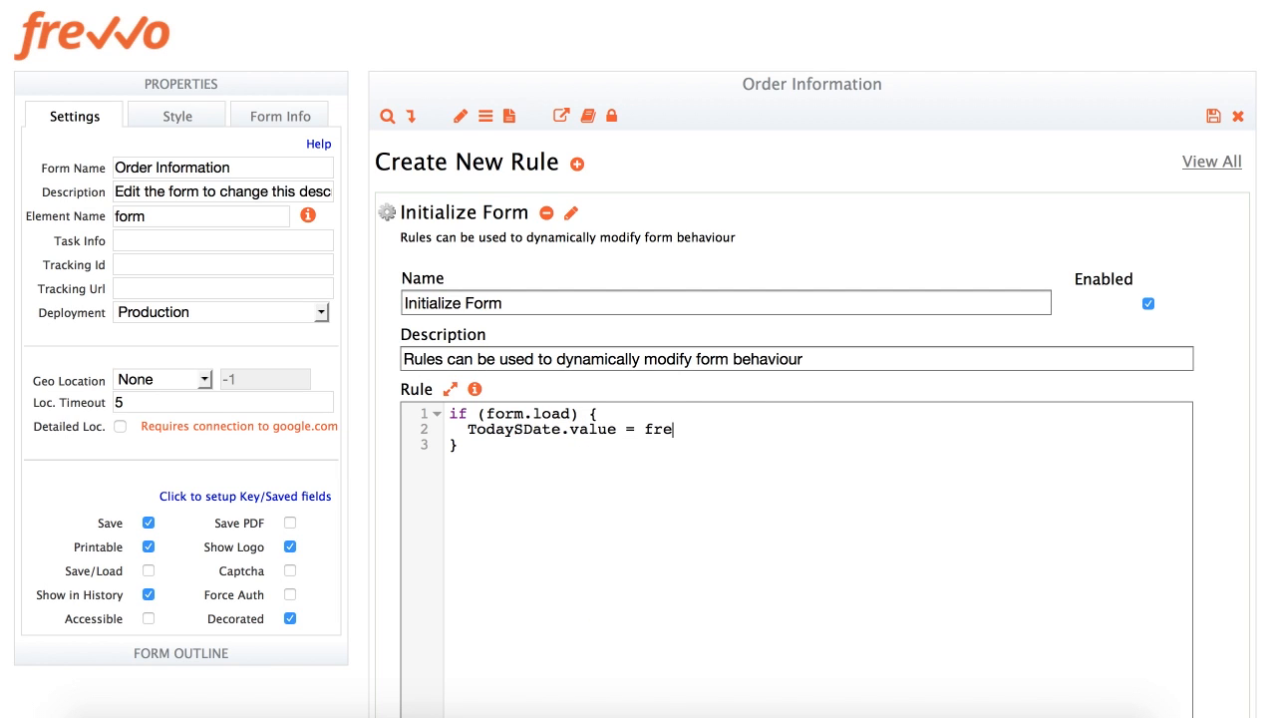
type("vvo.currentDate();")
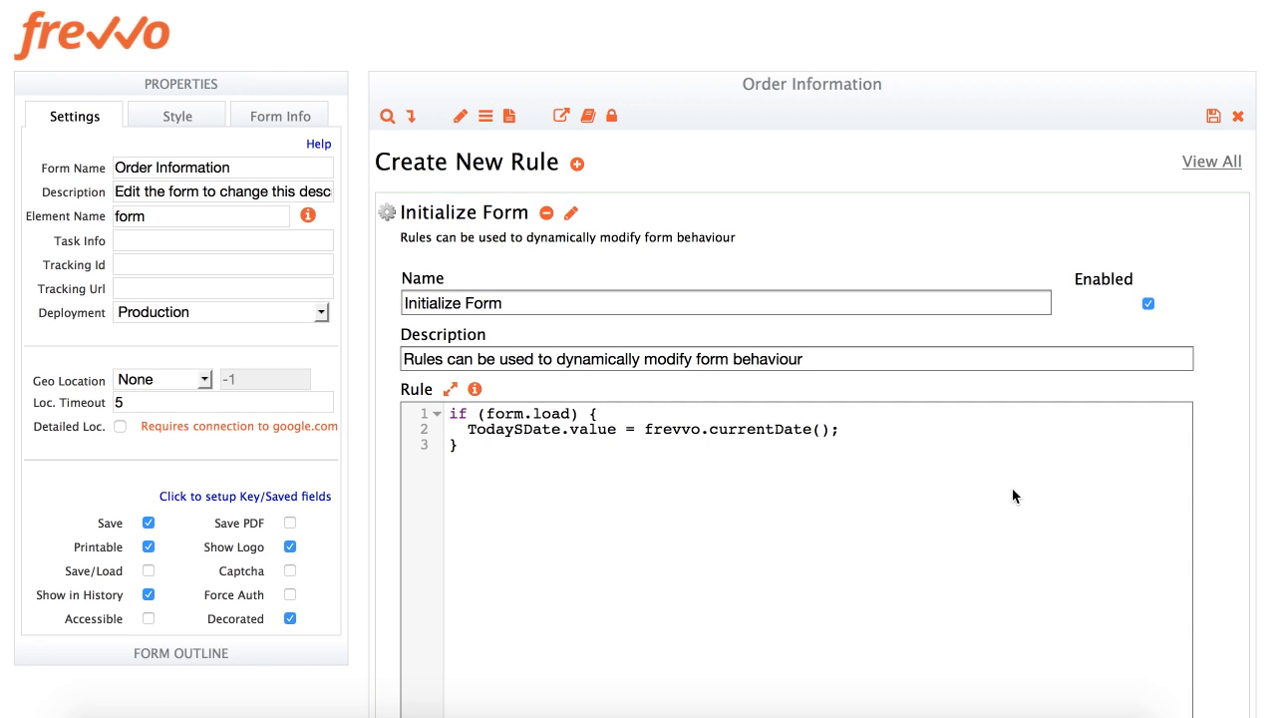
scroll(1012, 495, "down", 3)
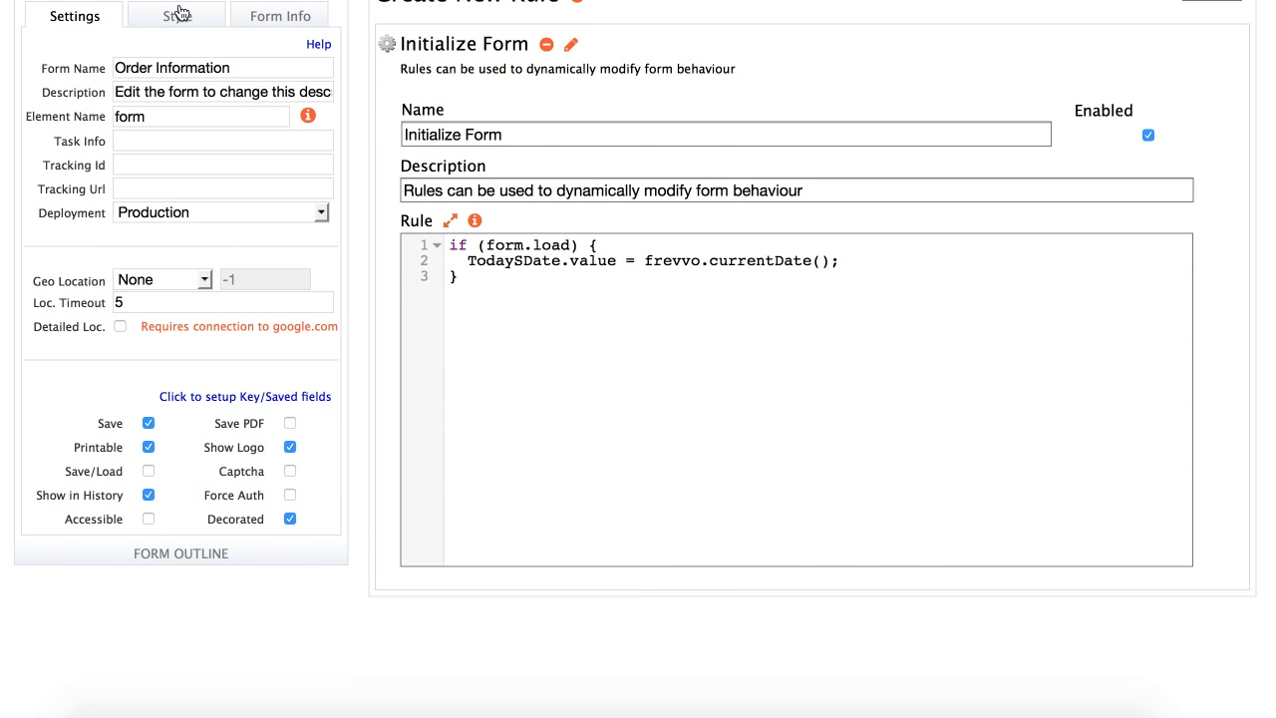
Expand the form outline tree to view the TodaySDate control's available properties
left_click(171, 1)
left_click(120, 12)
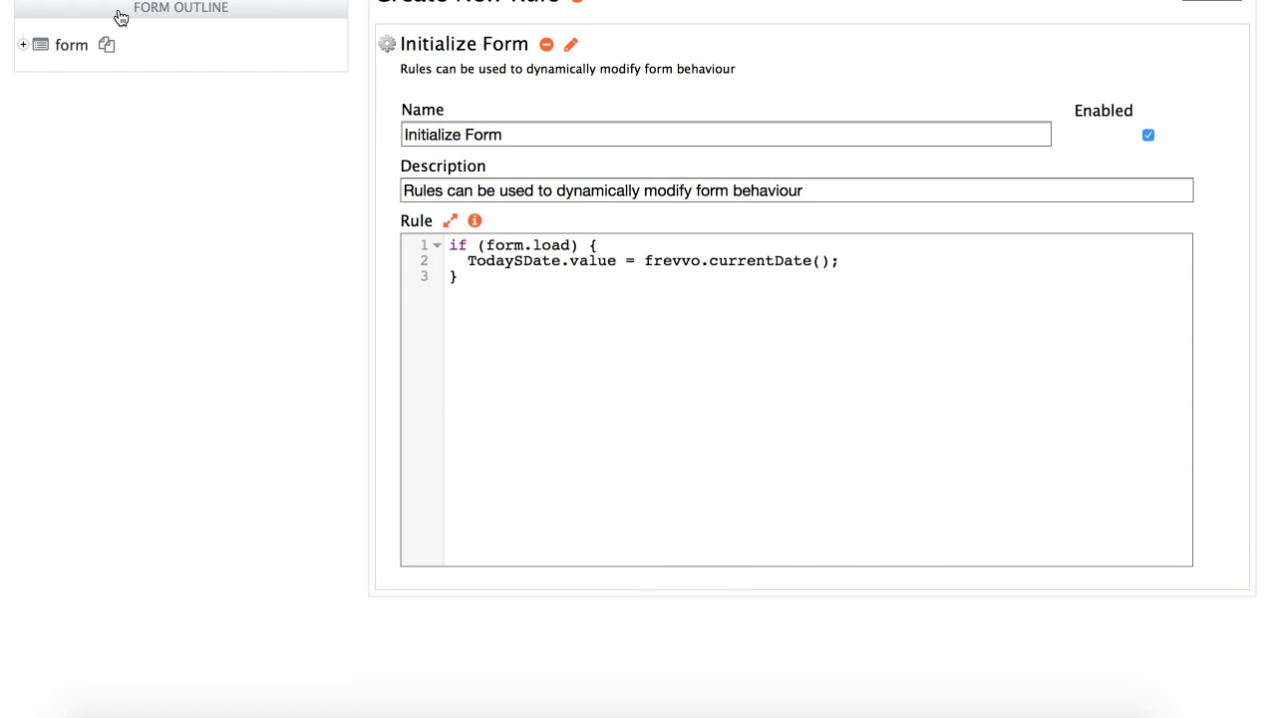
left_click(24, 46)
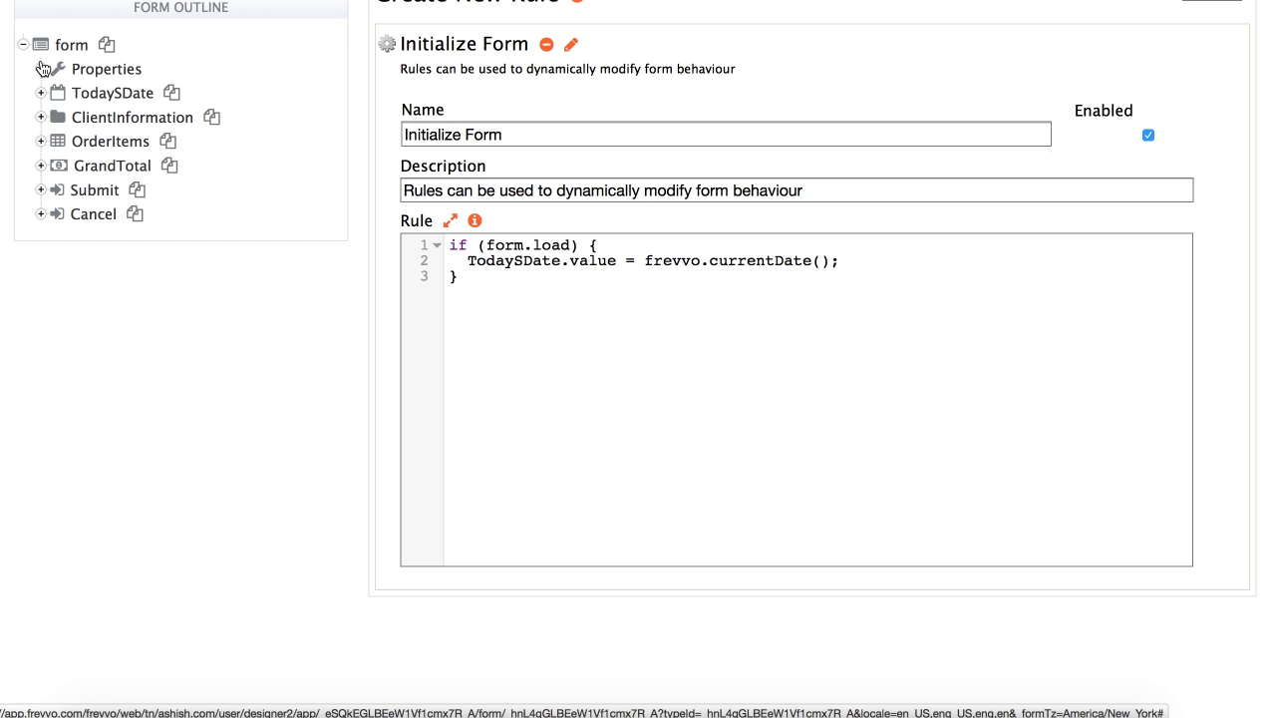
left_click(41, 94)
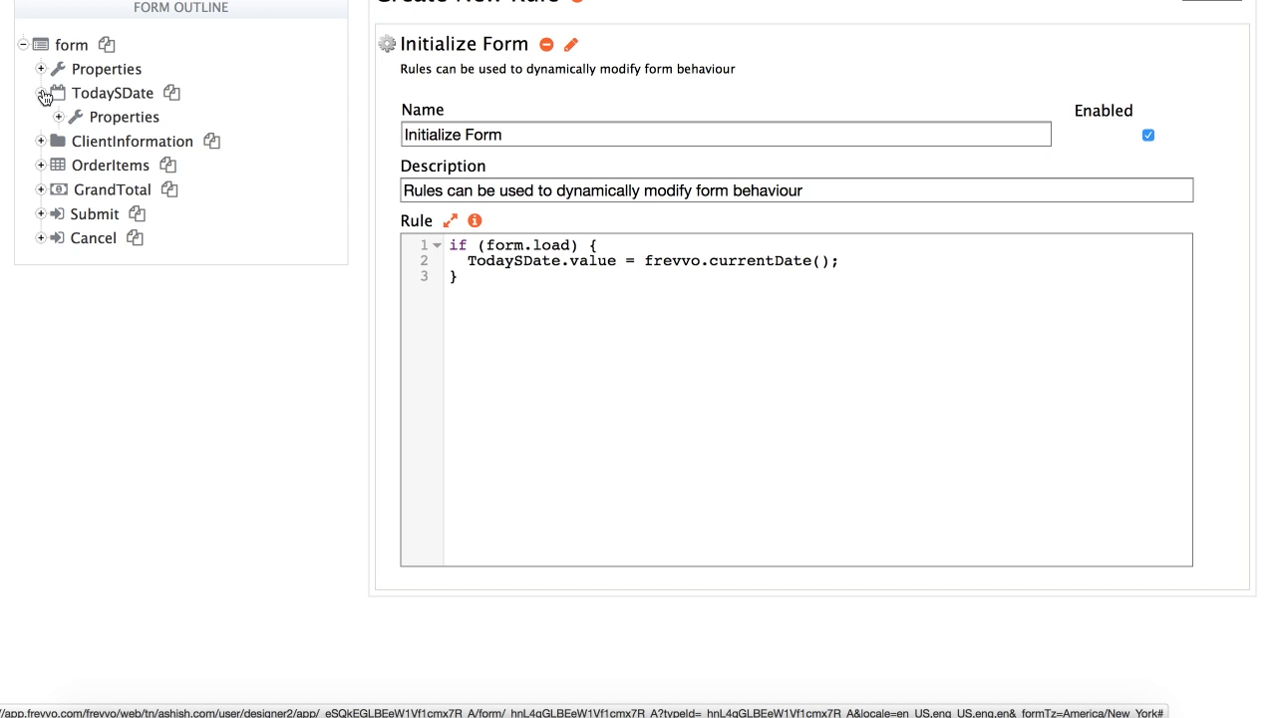
left_click(59, 118)
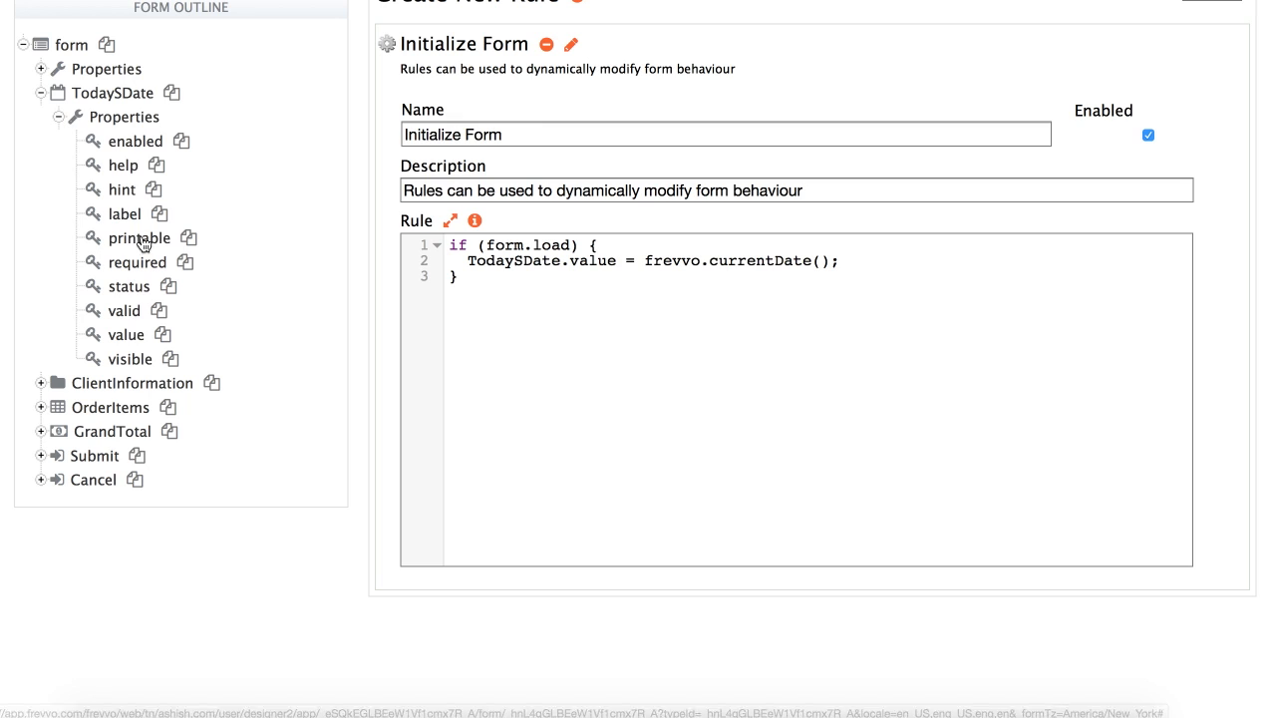
Change TodaySDate to TodayDate to show the 'not defined' error, then restore the S
left_click(519, 261)
key("BackSpace")
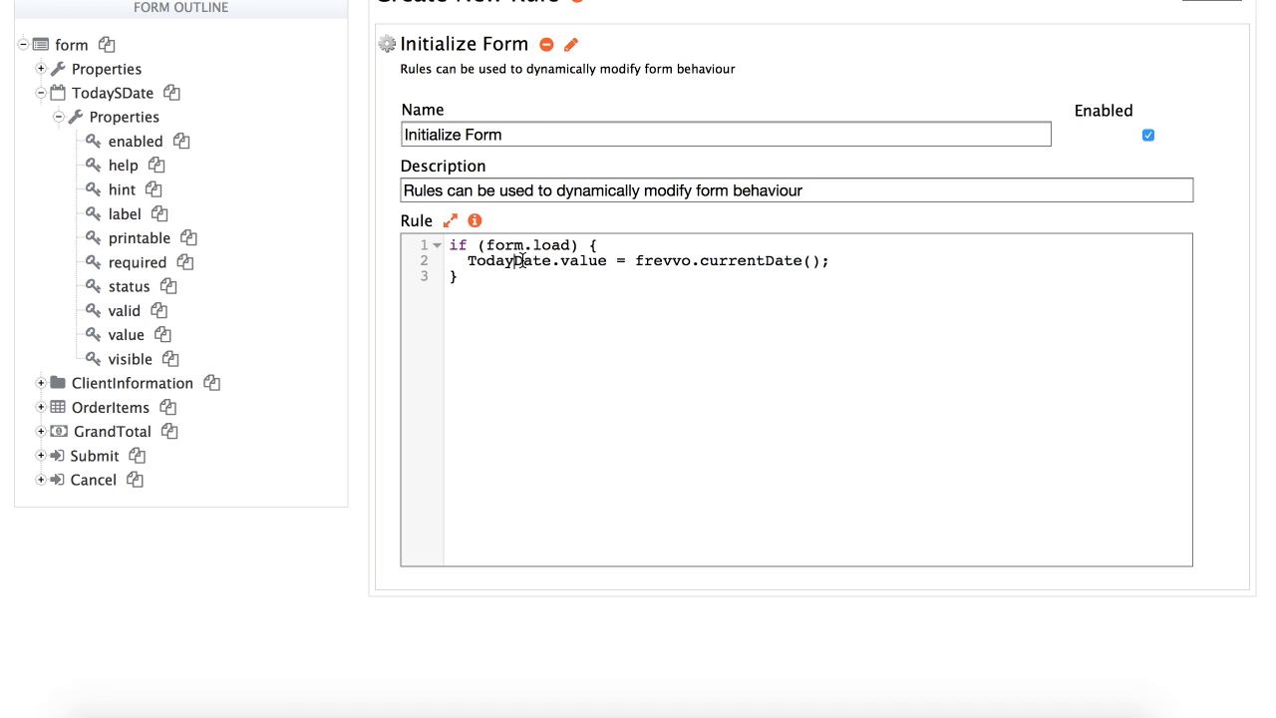
key("BackSpace")
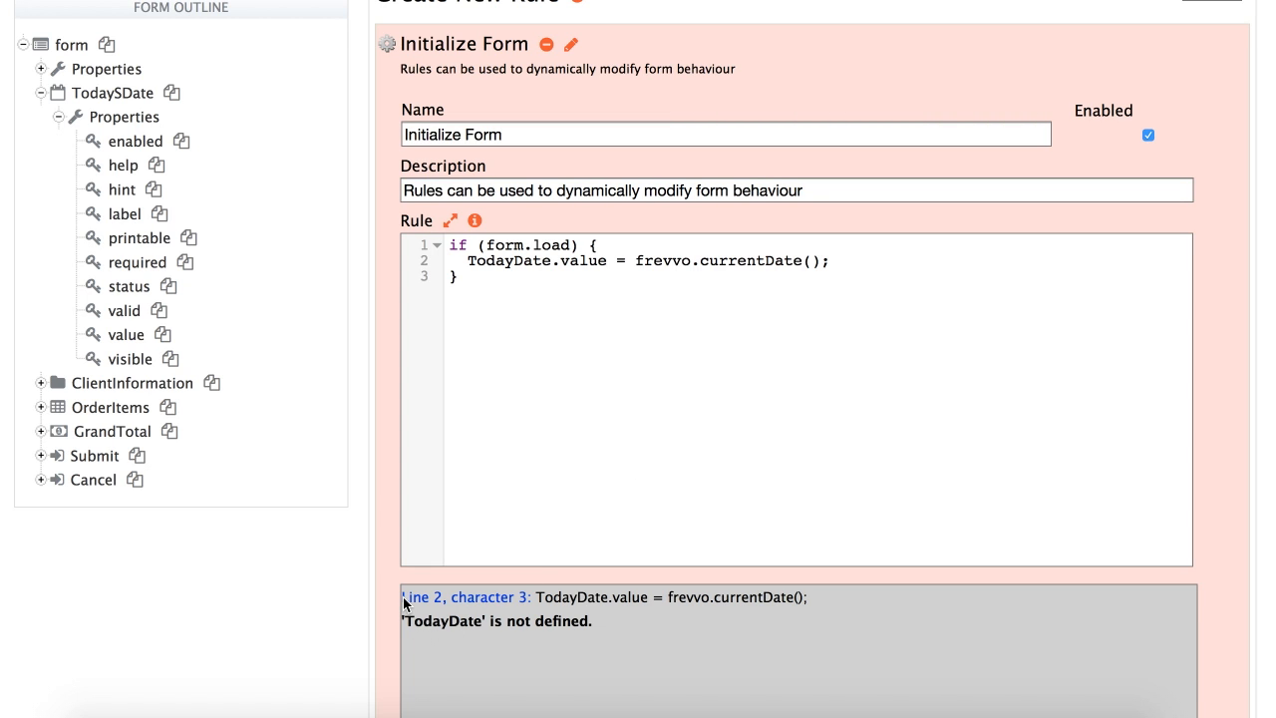
left_click_drag(405, 597, 618, 625)
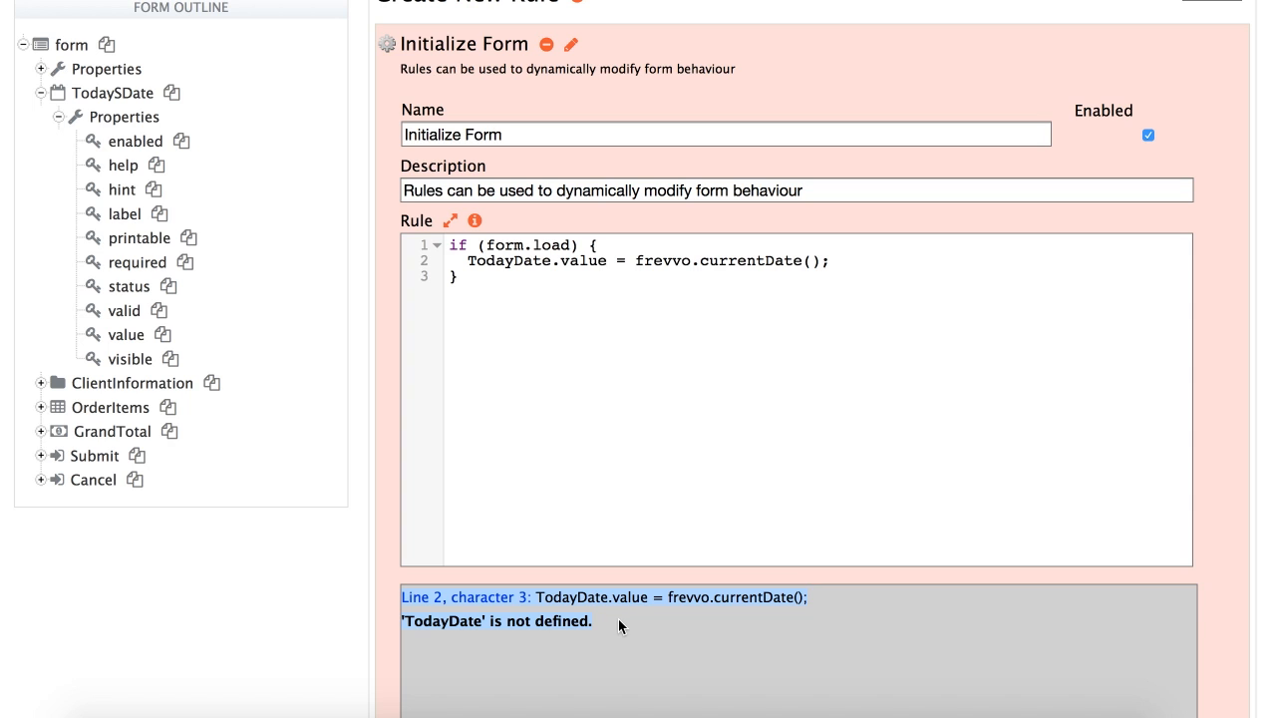
left_click(515, 261)
type("S")
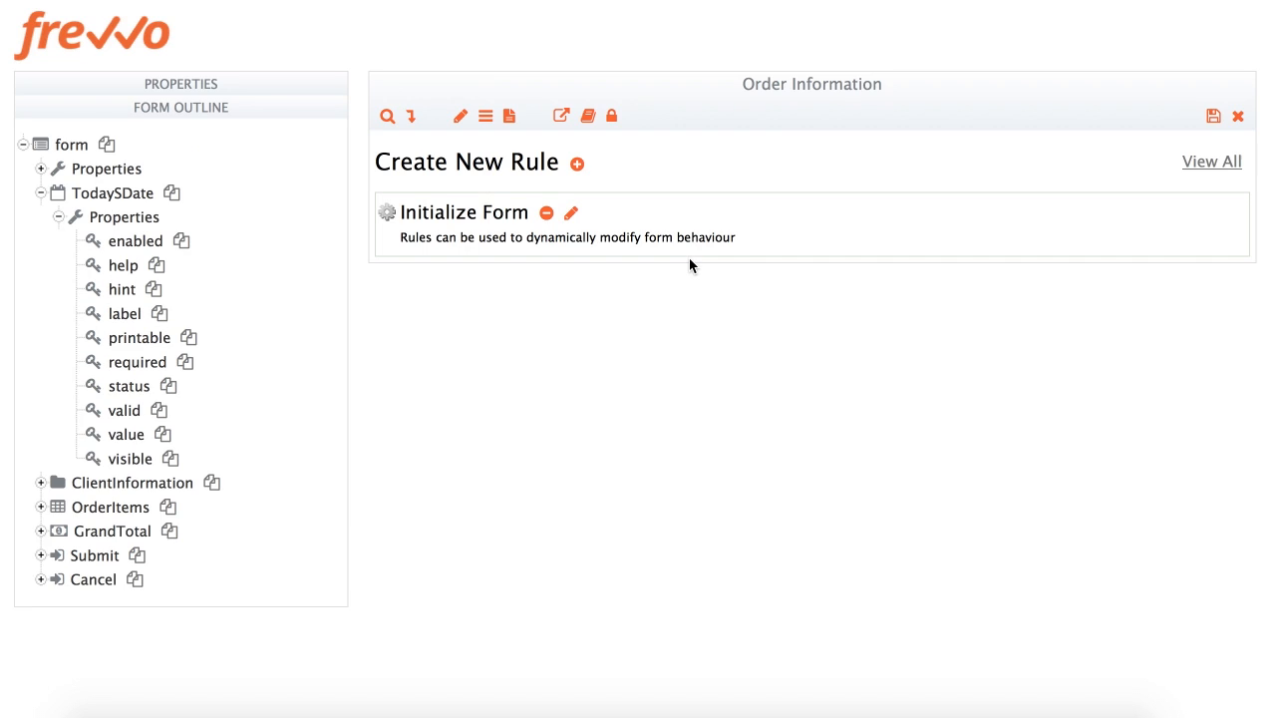
Back in the designer, uncheck Enabled on the Subtotal ($) column of the order table
left_click(461, 120)
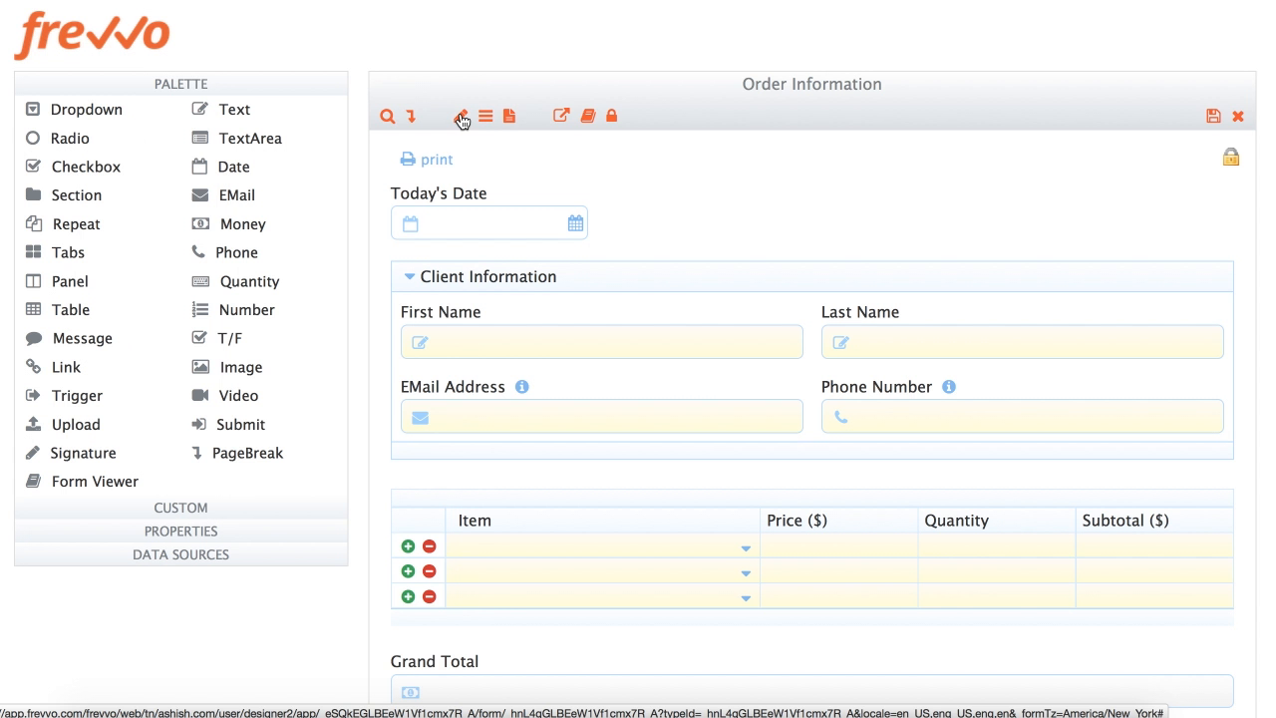
left_click(1116, 523)
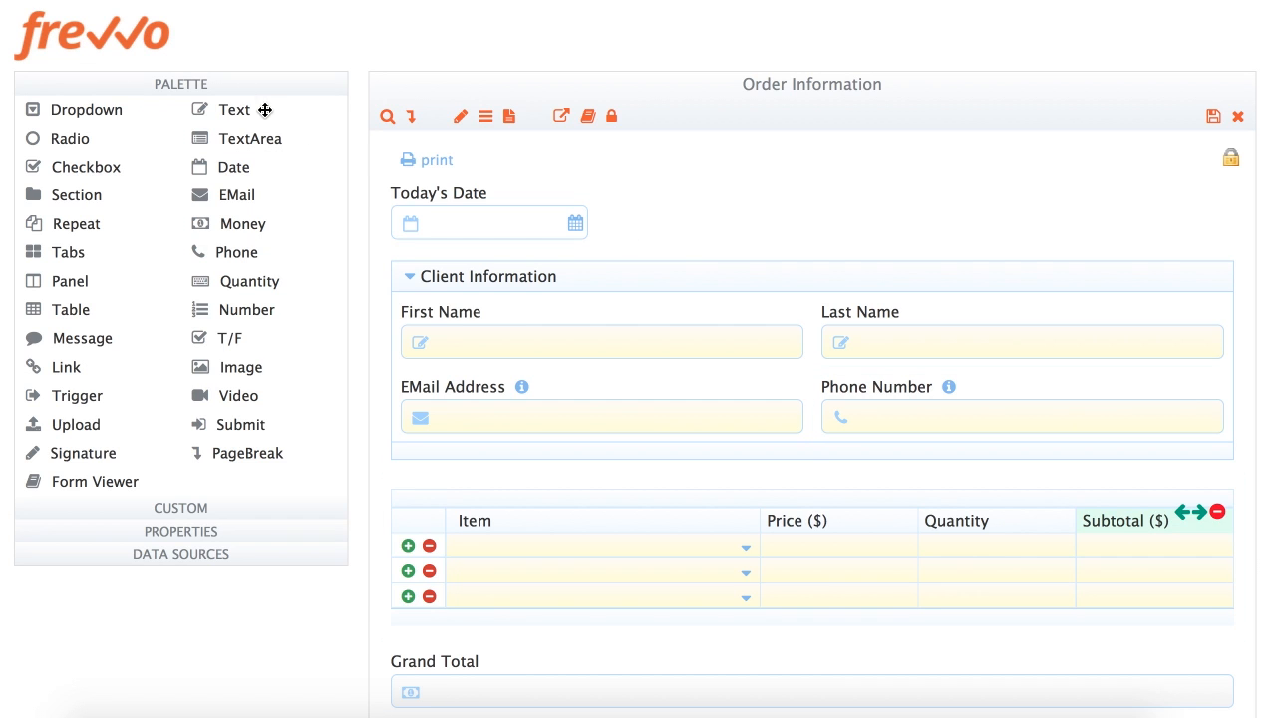
left_click(232, 93)
left_click(213, 131)
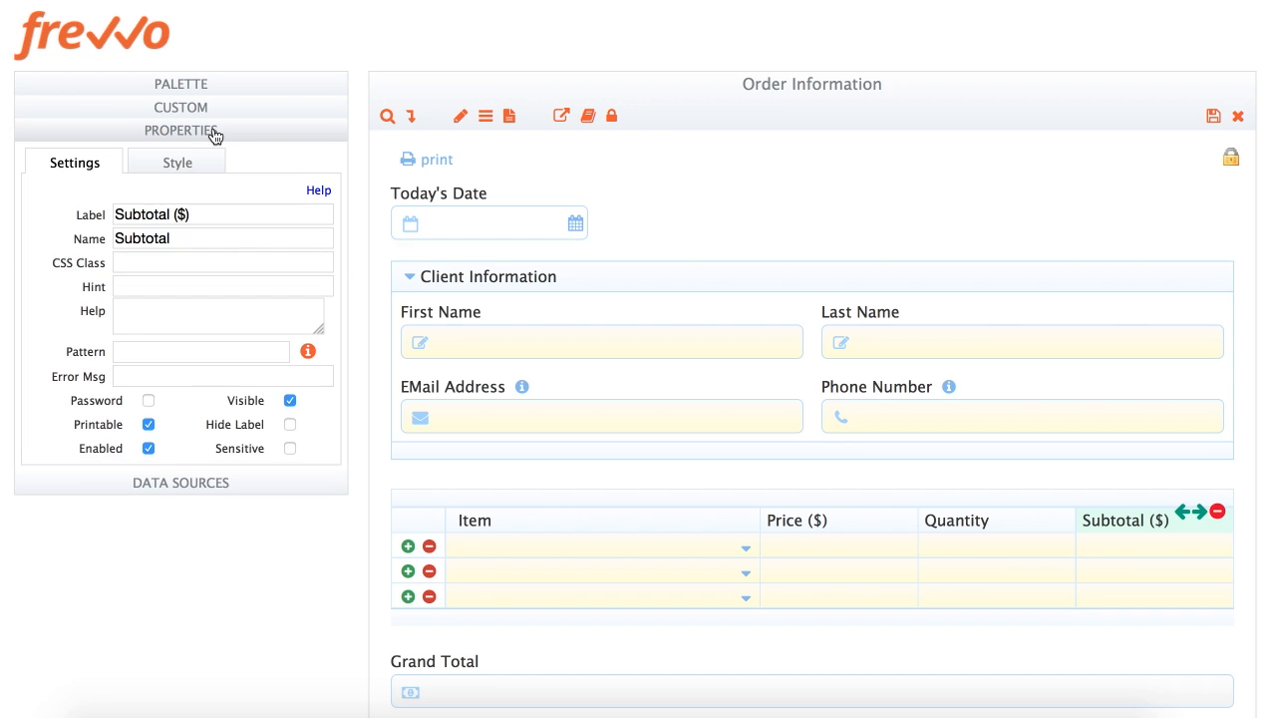
left_click(148, 448)
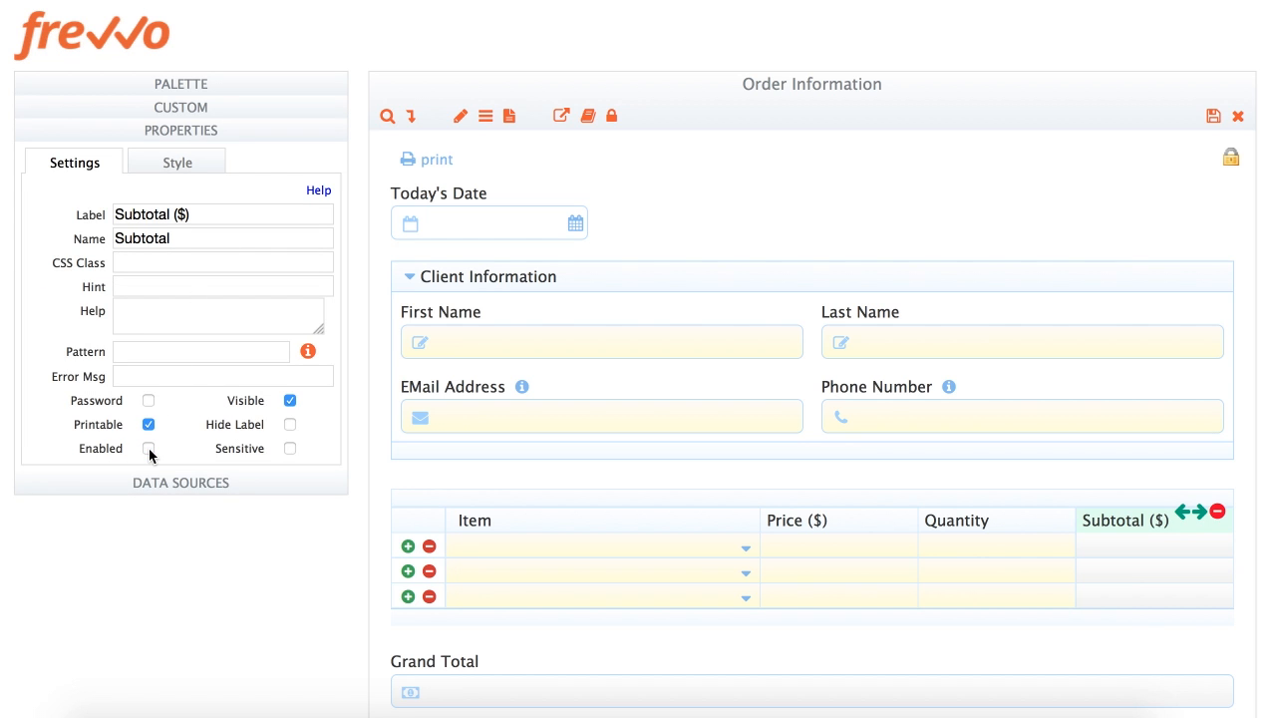
Paste the Calculate Totals JavaScript, looping over item rows to set Subtotal and GrandTotal, into the rule body
left_click(485, 122)
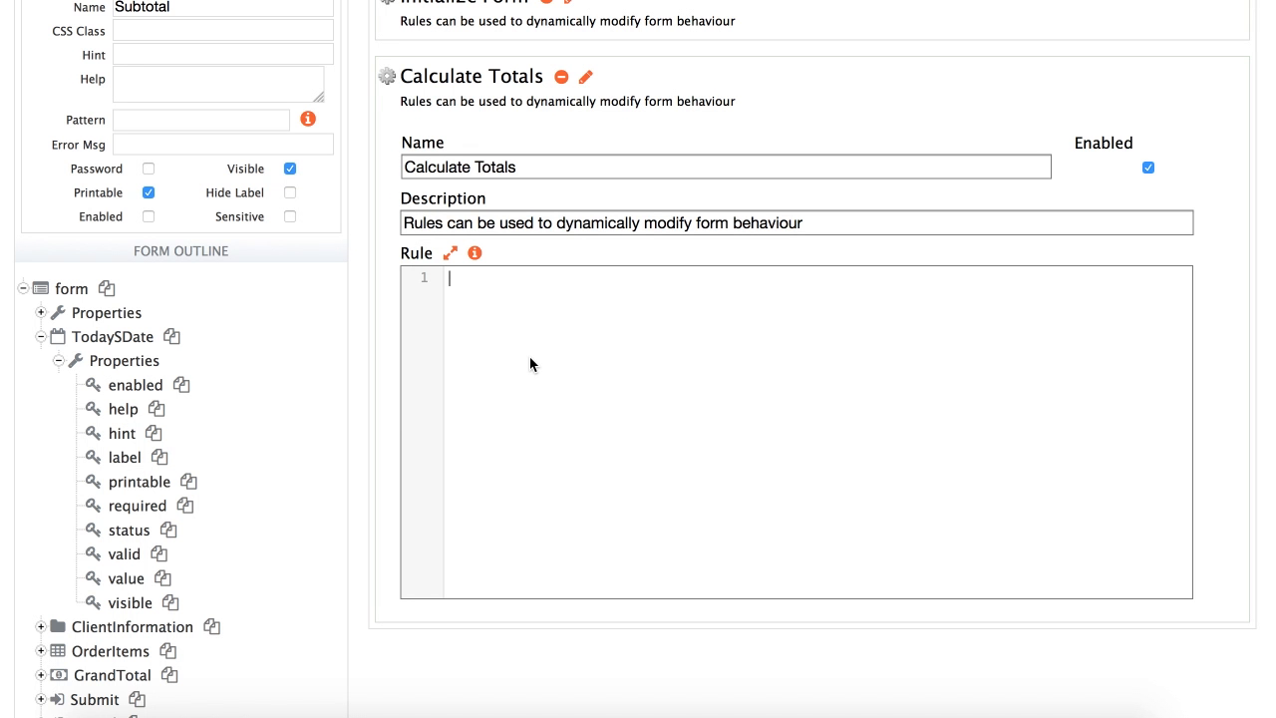
left_click(530, 357)
type("var grandtotal = 0.0; for (var i = 0; i < Item.value.length; i++) {   if (Item[i].value.length > 0 && Quantity[i].value > 0) {     var subtotal = Price[i].value * Quantity[i].value;     Subtotal[i].value = subtotal;     grandtotal += subtotal;   } } GrandTotal.value = grandtotal;")
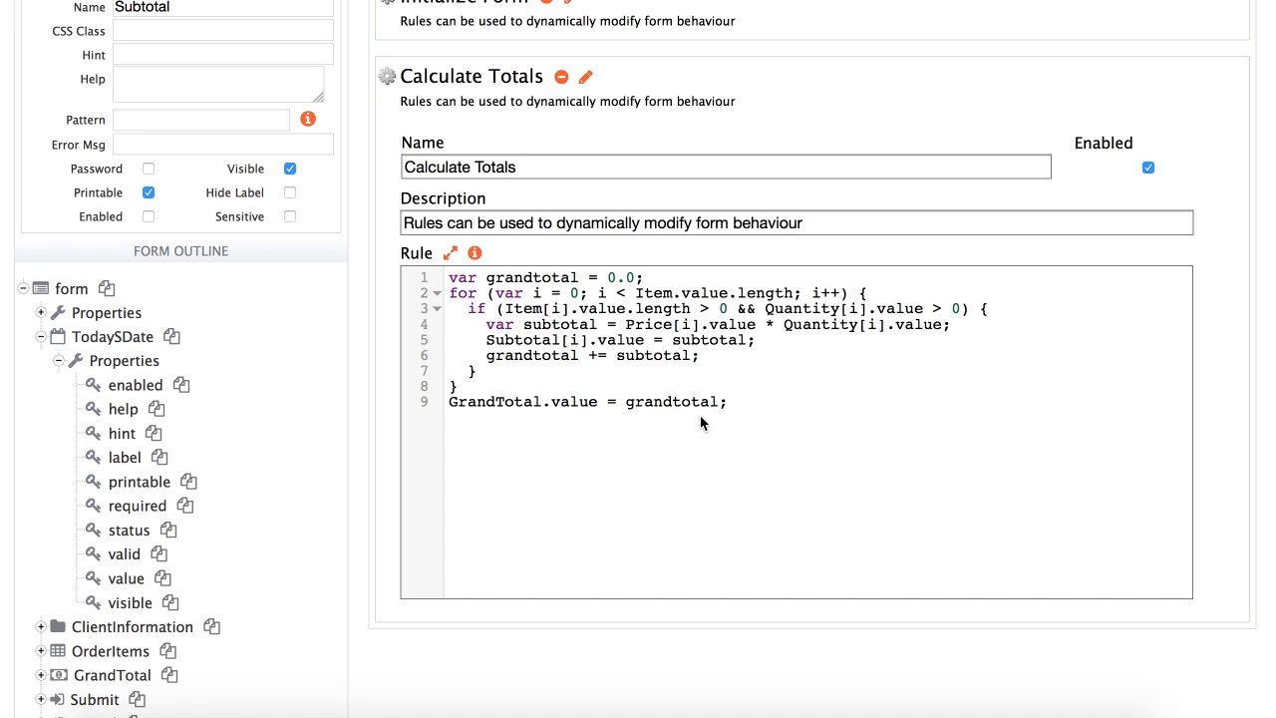
left_click_drag(451, 293, 848, 297)
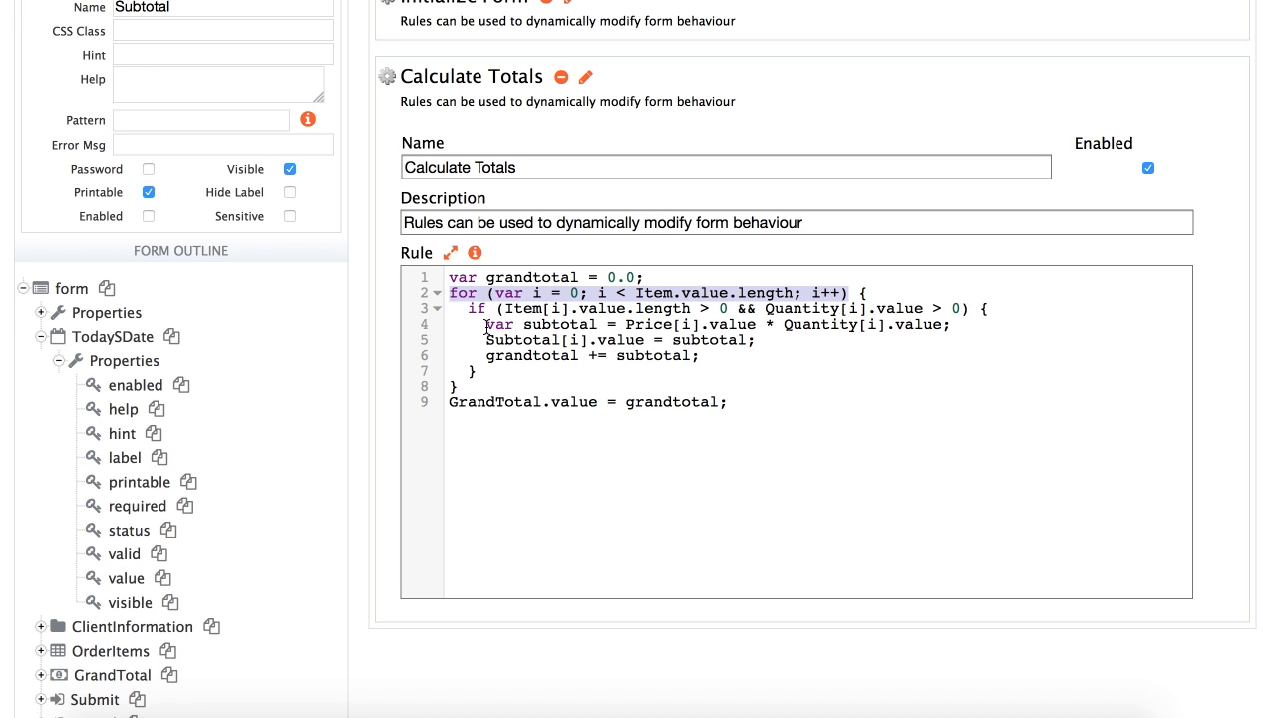
left_click(632, 342)
scroll(974, 148, "up", 1)
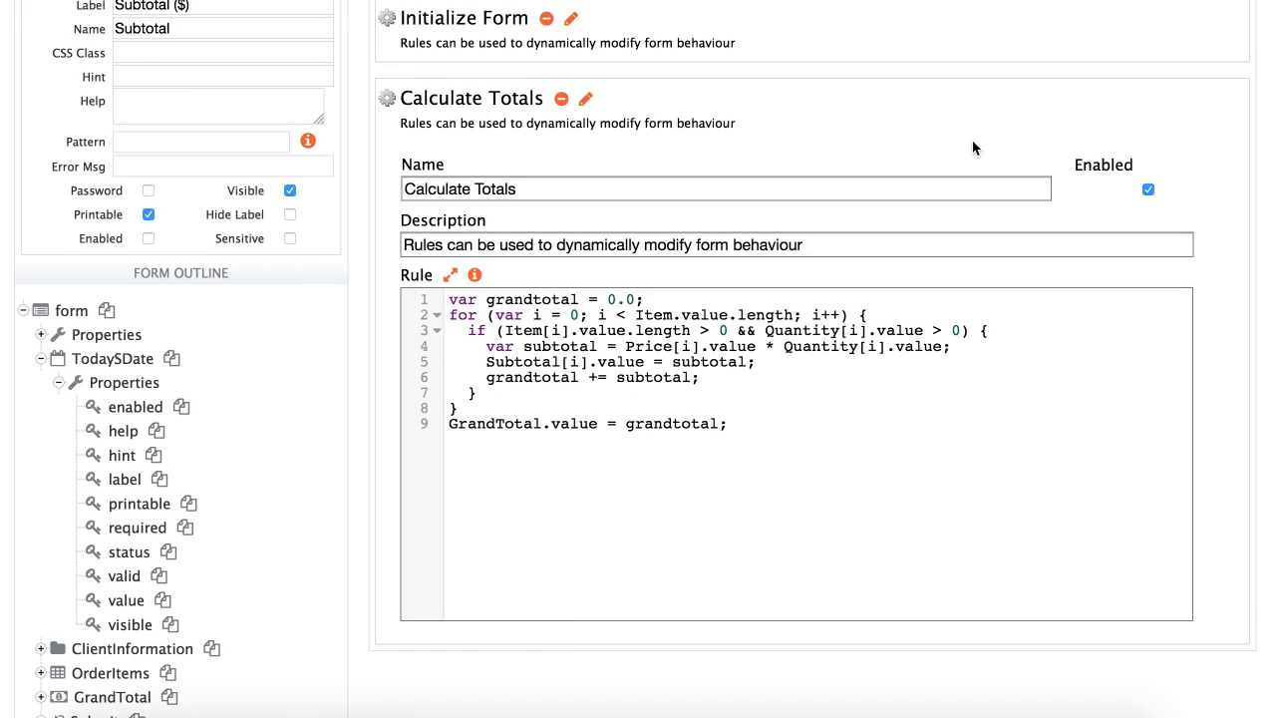
scroll(974, 147, "up", 3)
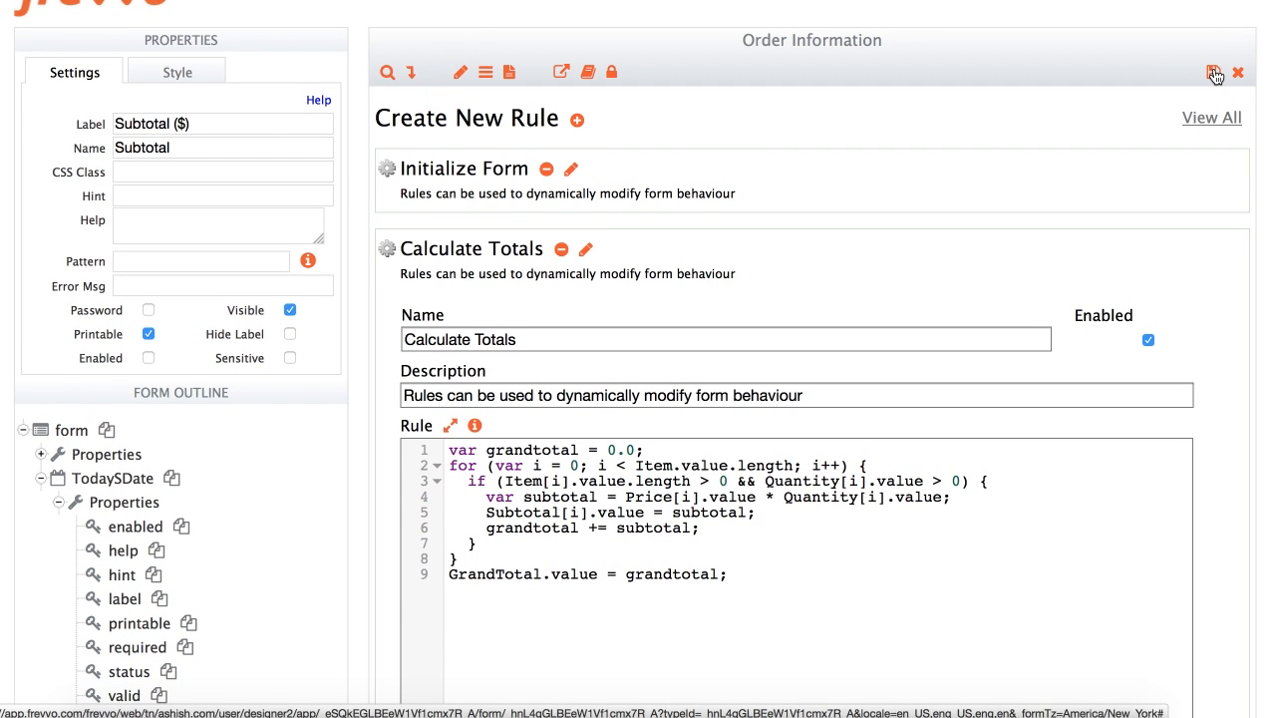
Save the rules, exit the designer, and start a test run of Order Information
left_click(1214, 73)
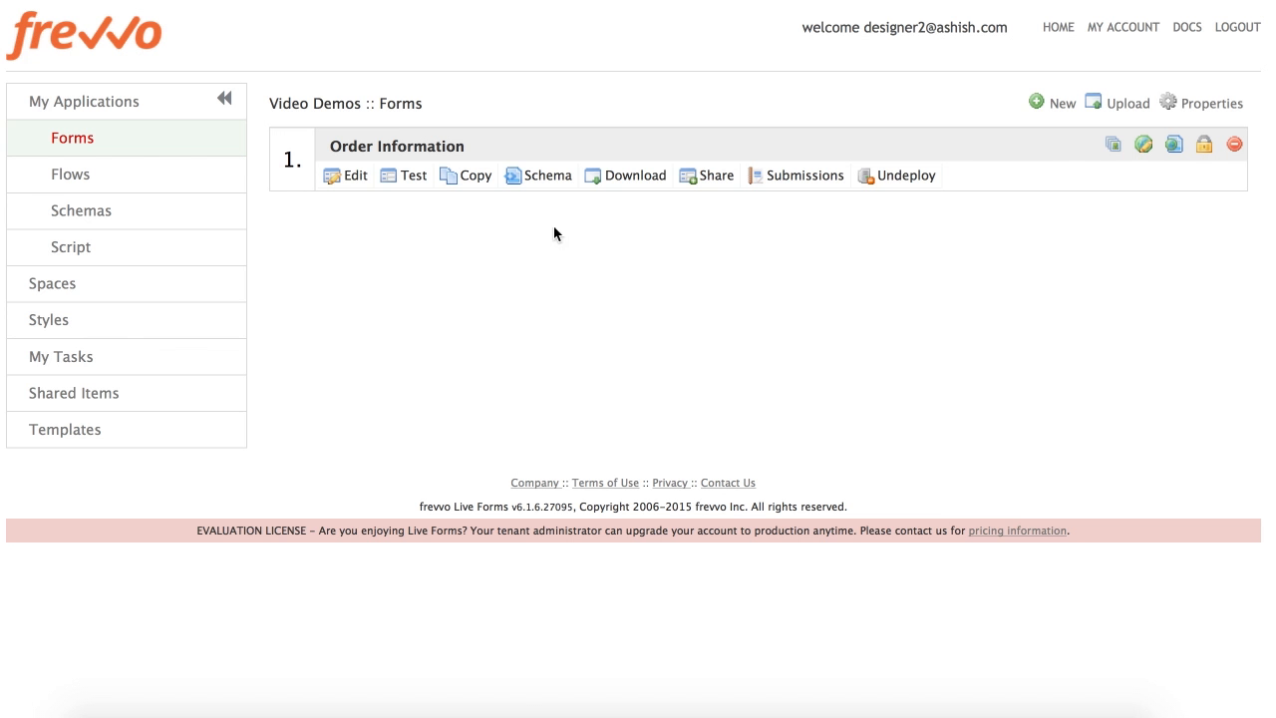
left_click(408, 184)
scroll(407, 183, "down", 2)
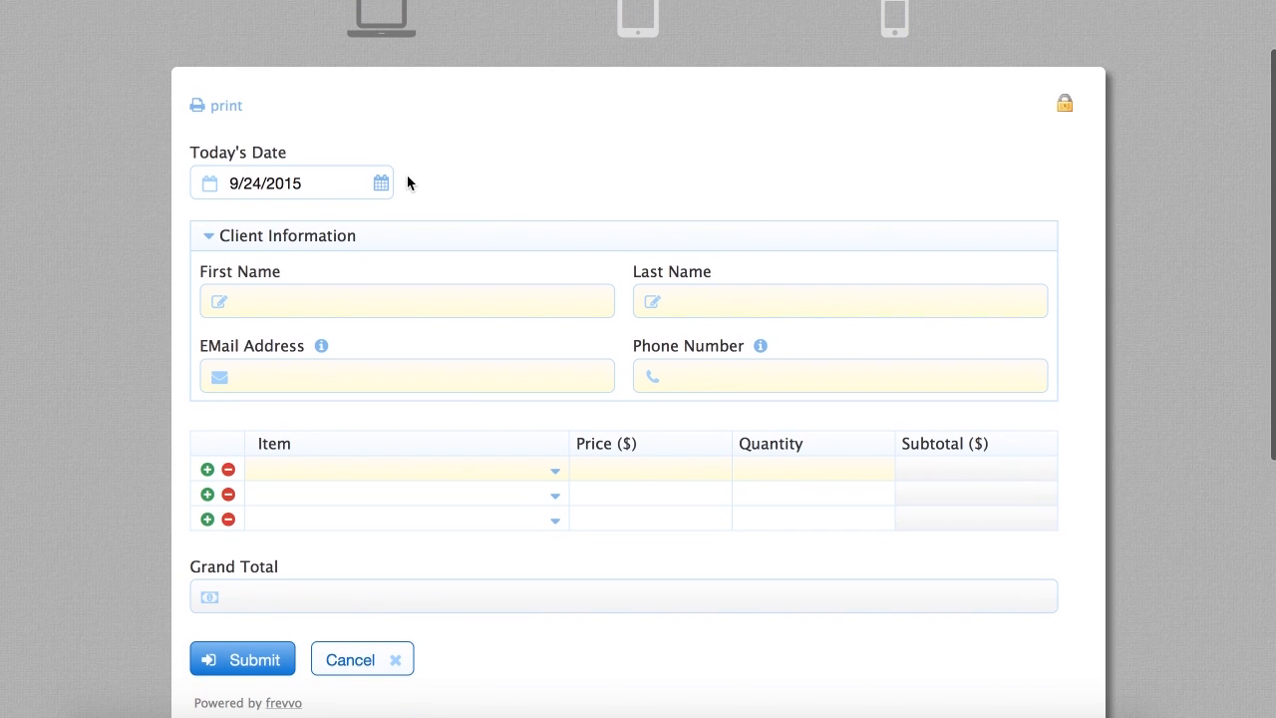
left_click_drag(308, 183, 231, 184)
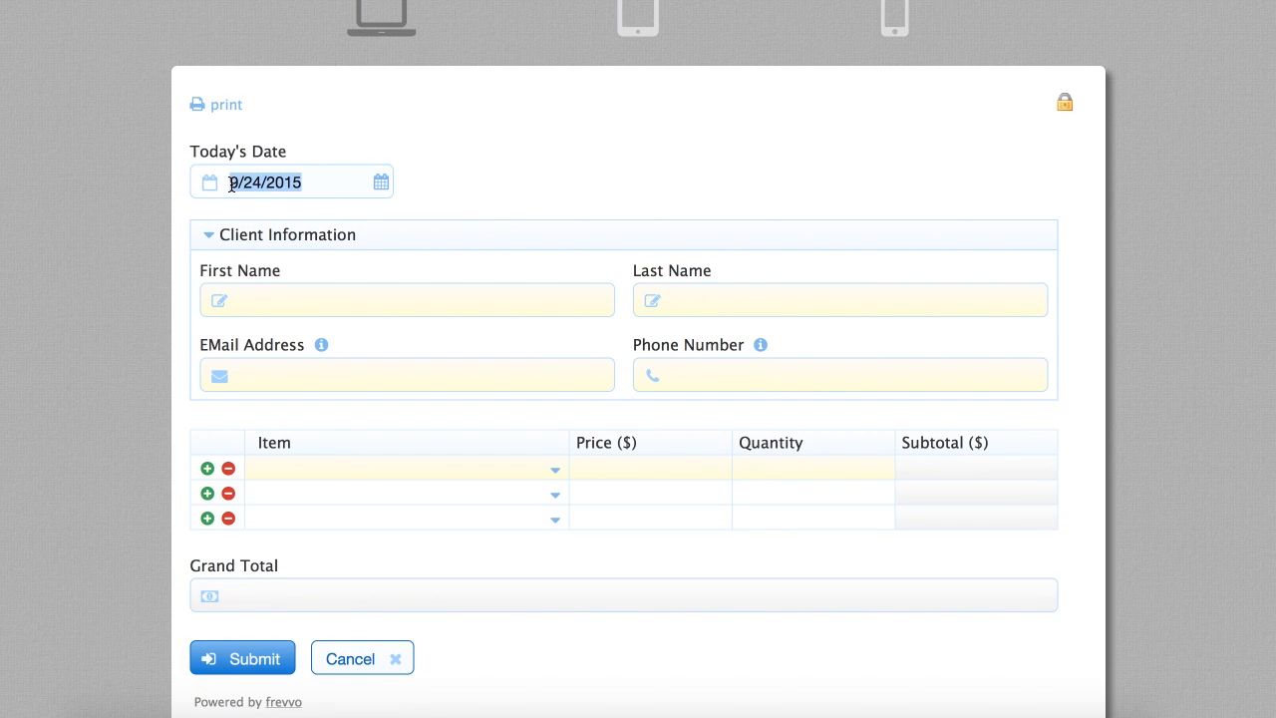
left_click(308, 282)
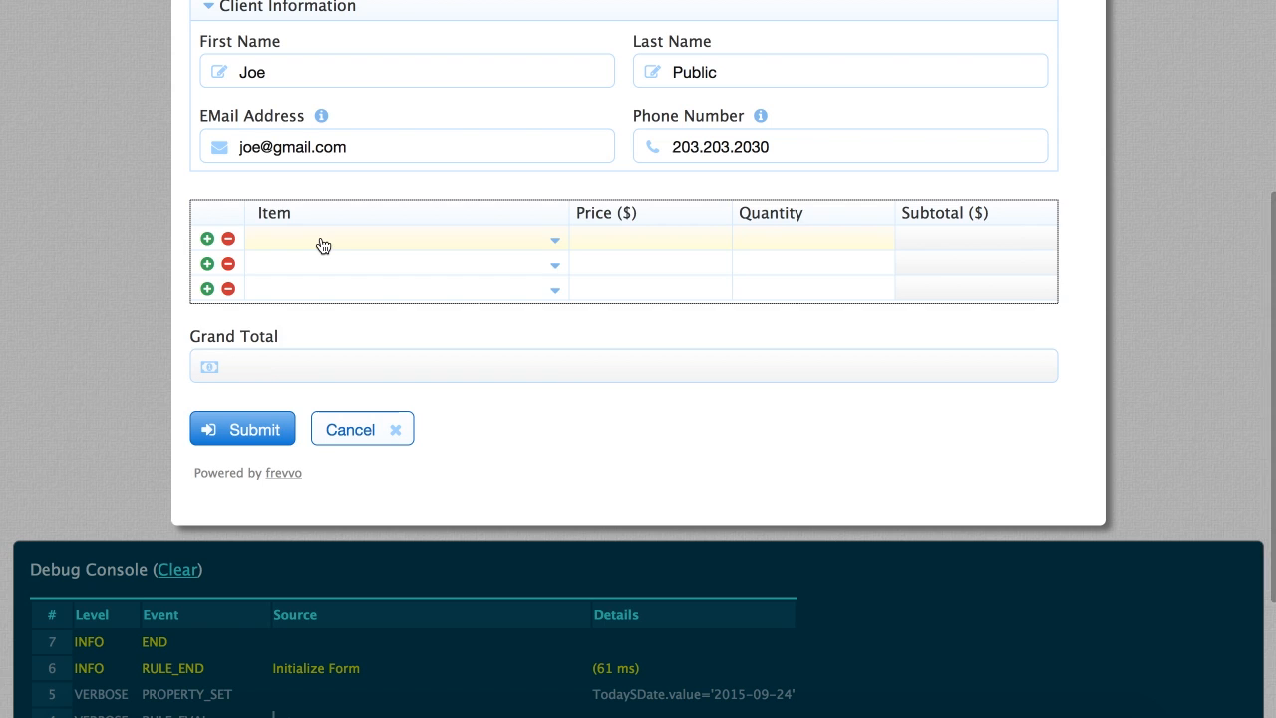
Fill the first order row with Chevrolet at price 22.15 and quantity 3
left_click(323, 245)
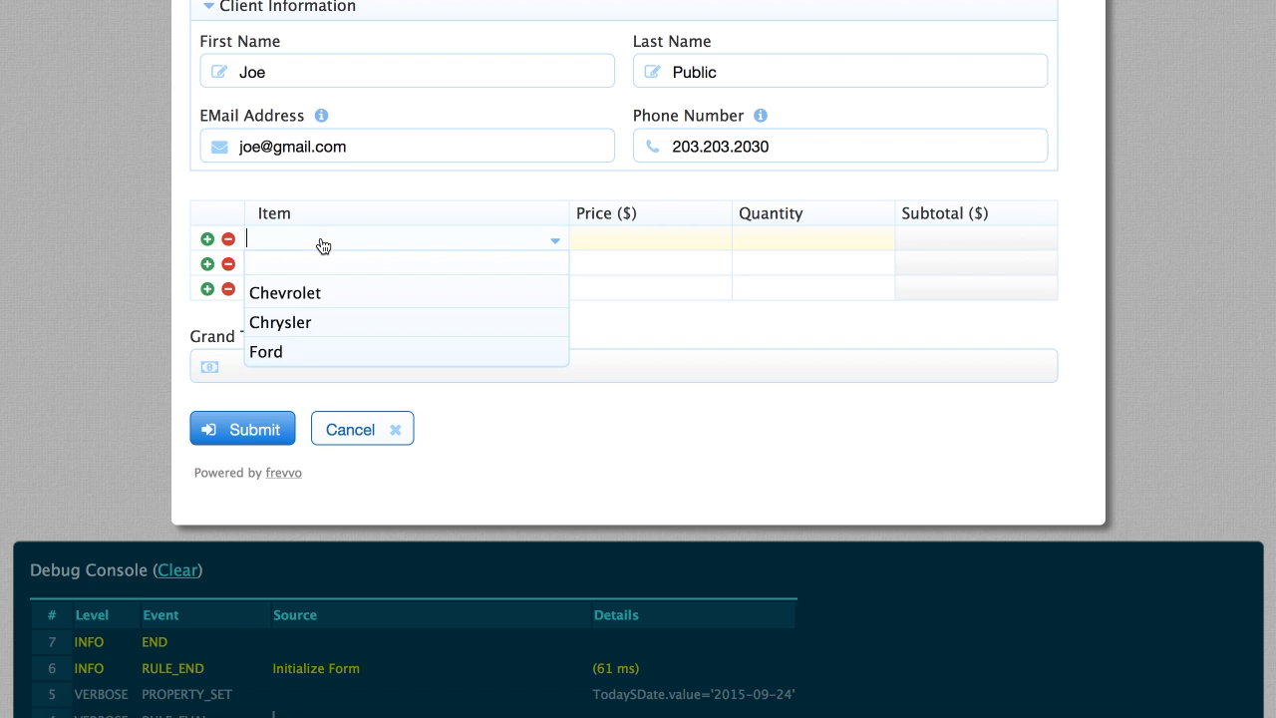
left_click(313, 293)
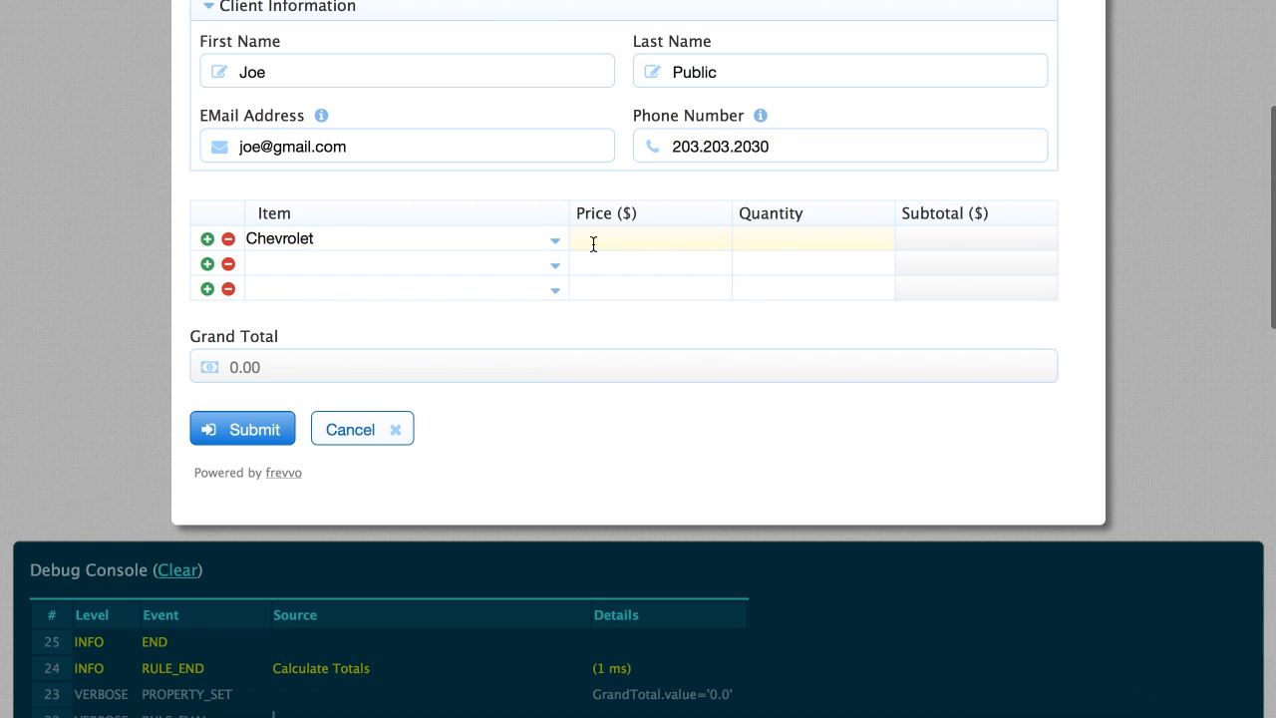
left_click(604, 240)
type("22.15")
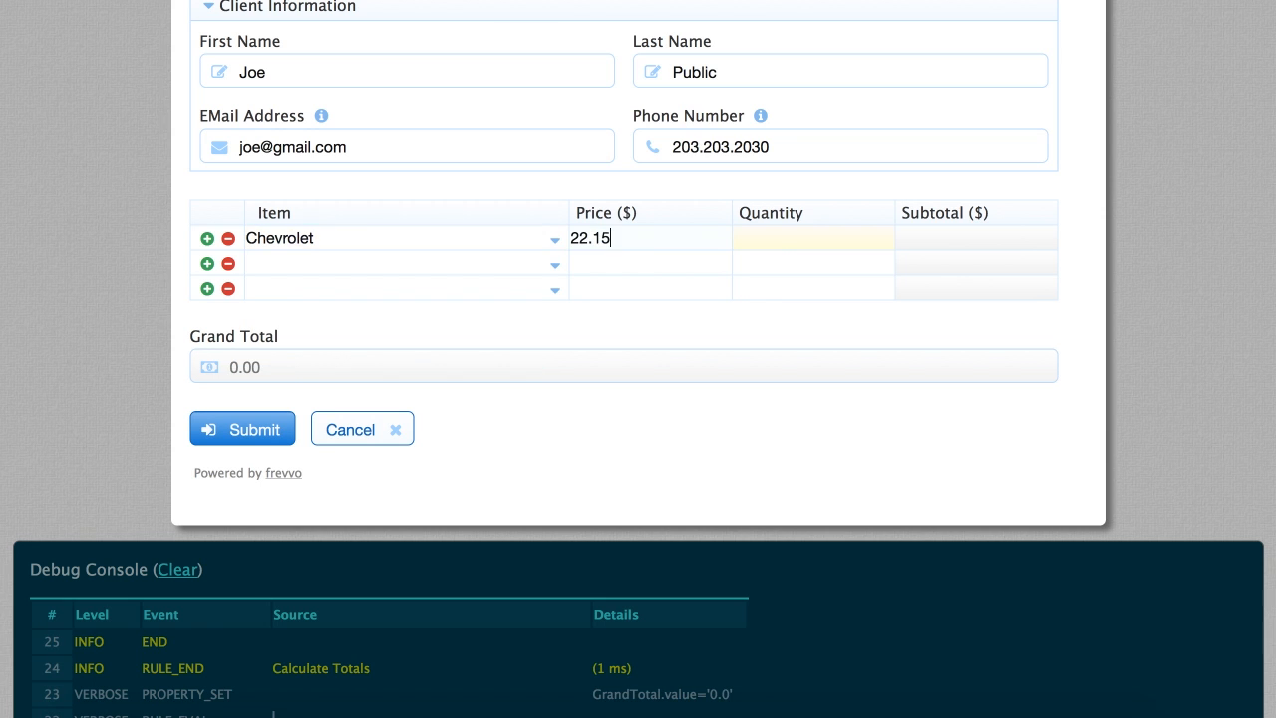
key("Tab")
type("2")
key("Tab")
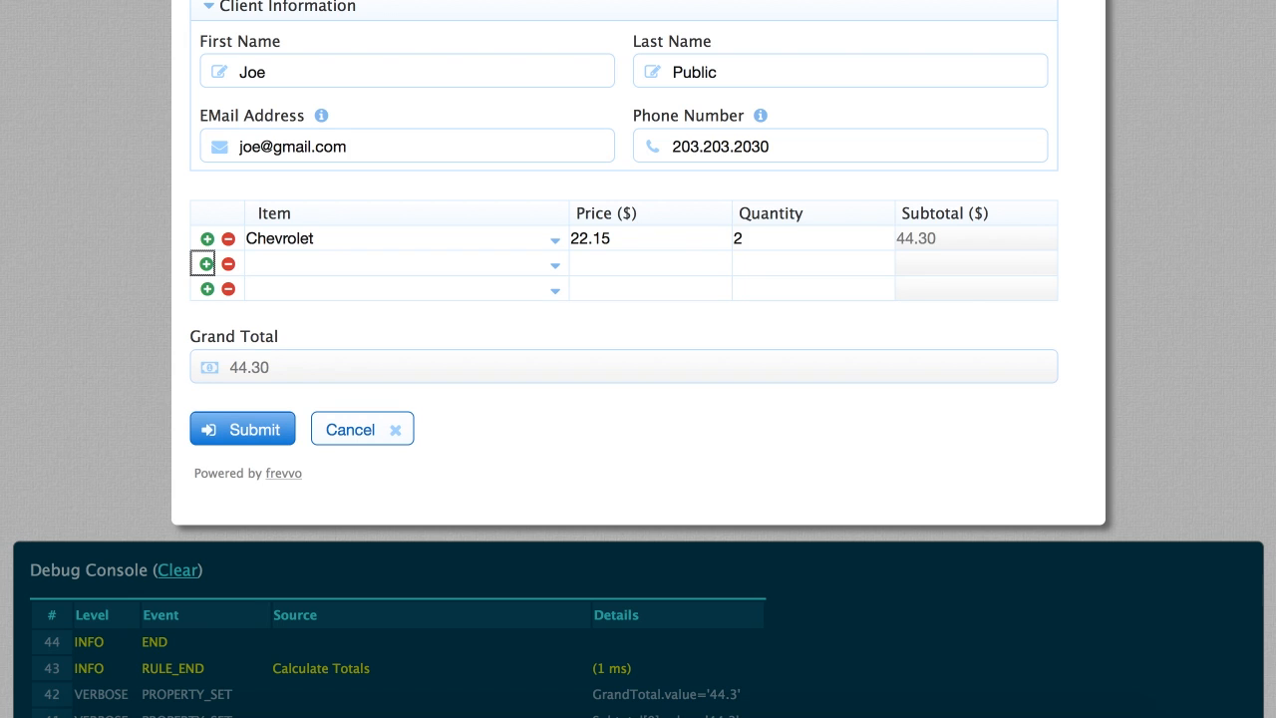
double_click(742, 237)
type("3")
key("Tab")
Fill the second row with Chrysler at 31.66, quantity 4, and check the 193.09 Grand Total
left_click(296, 274)
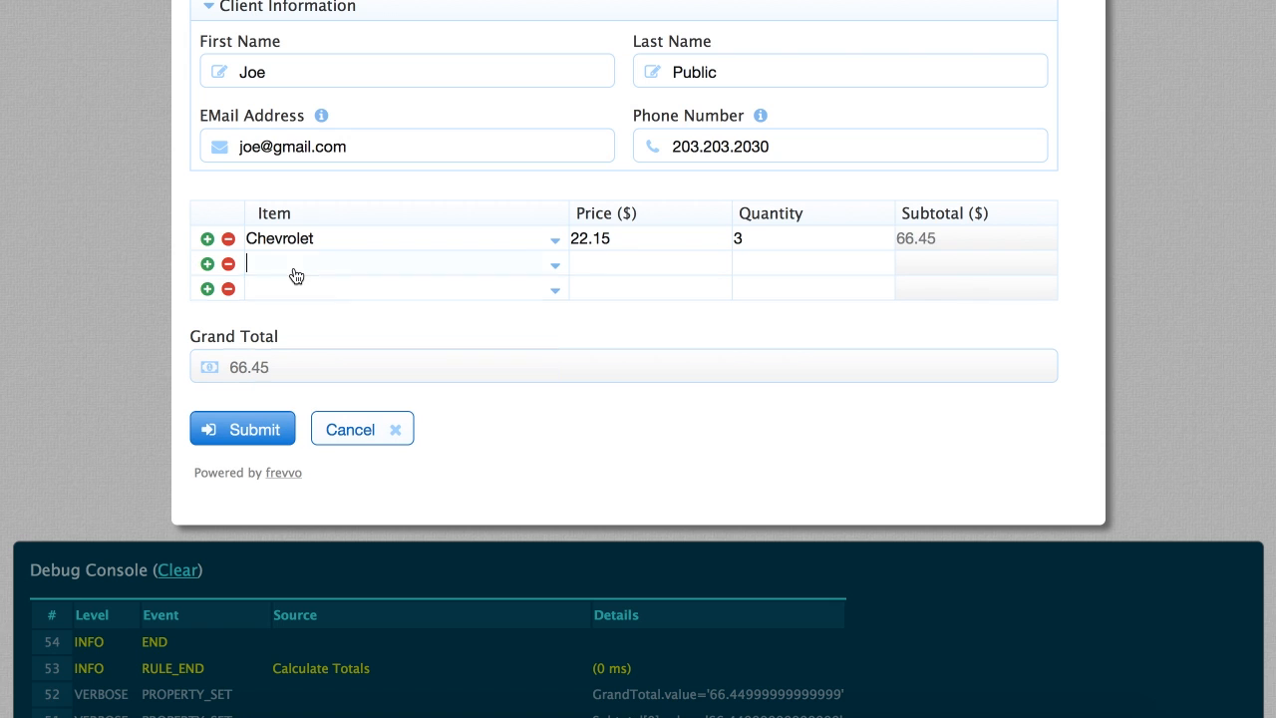
left_click(296, 345)
left_click(578, 261)
type("31.66")
key("Tab")
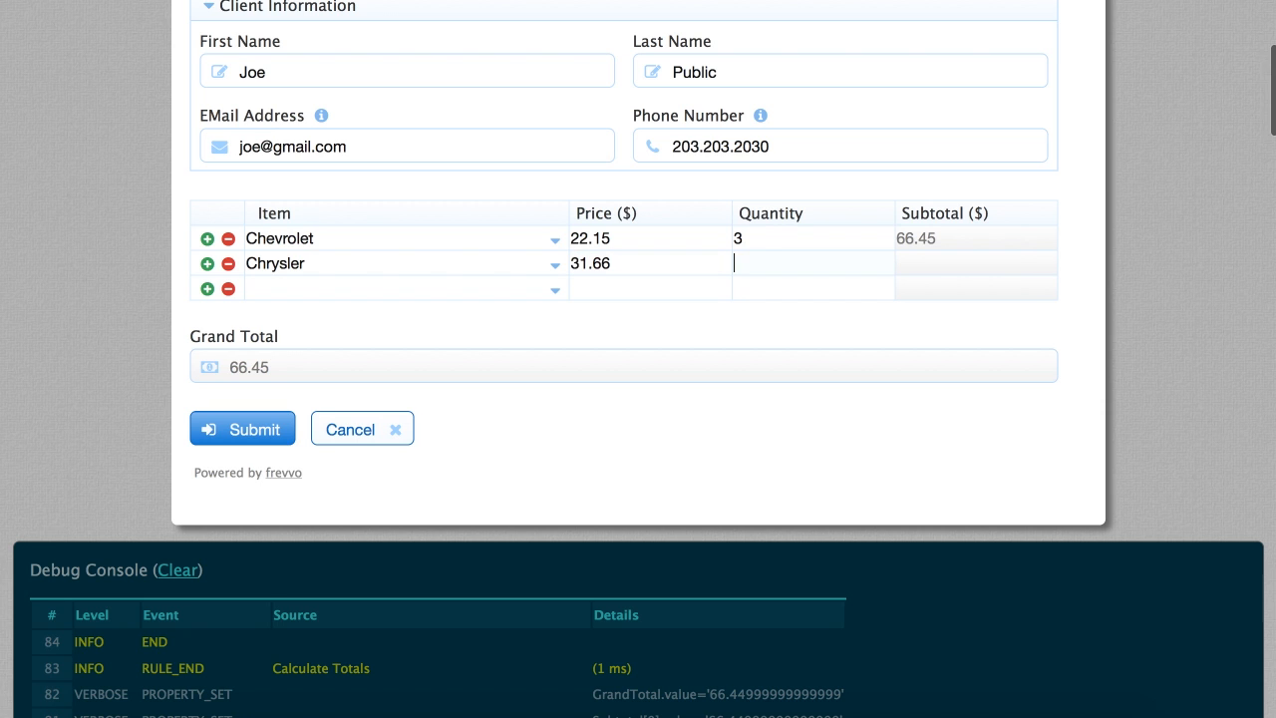
type("4")
key("Tab")
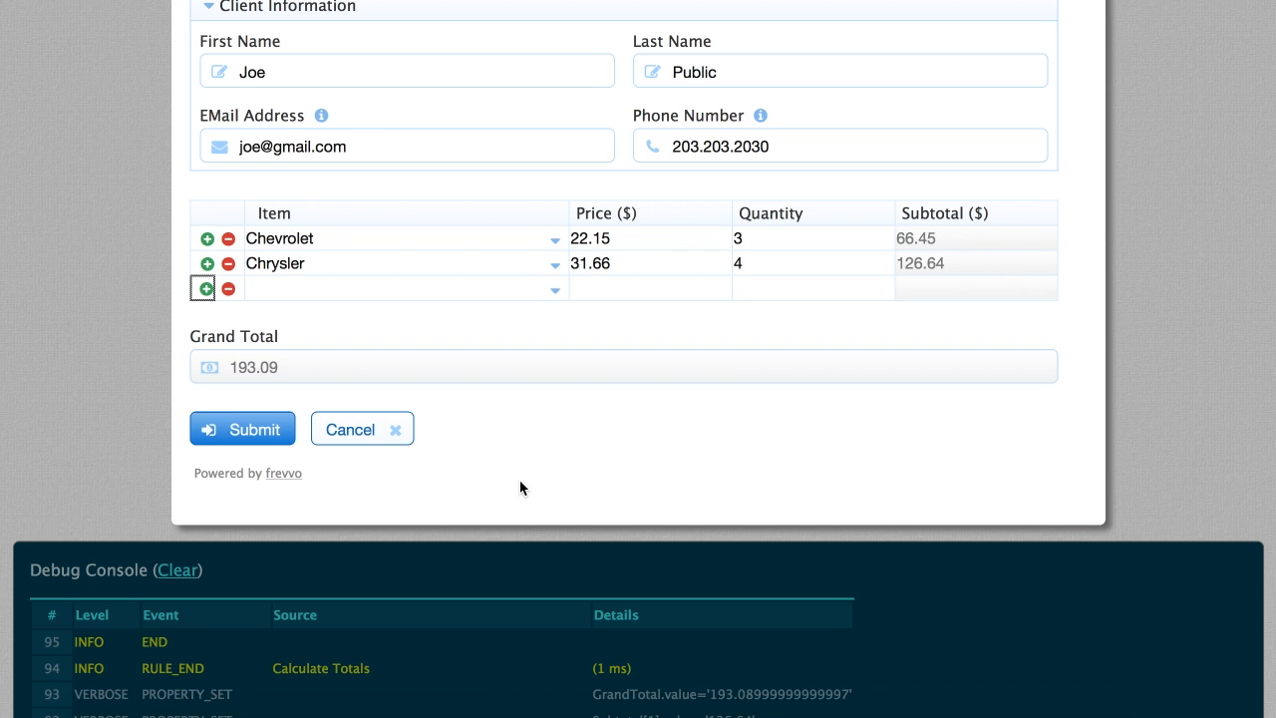
scroll(520, 488, "down", 8)
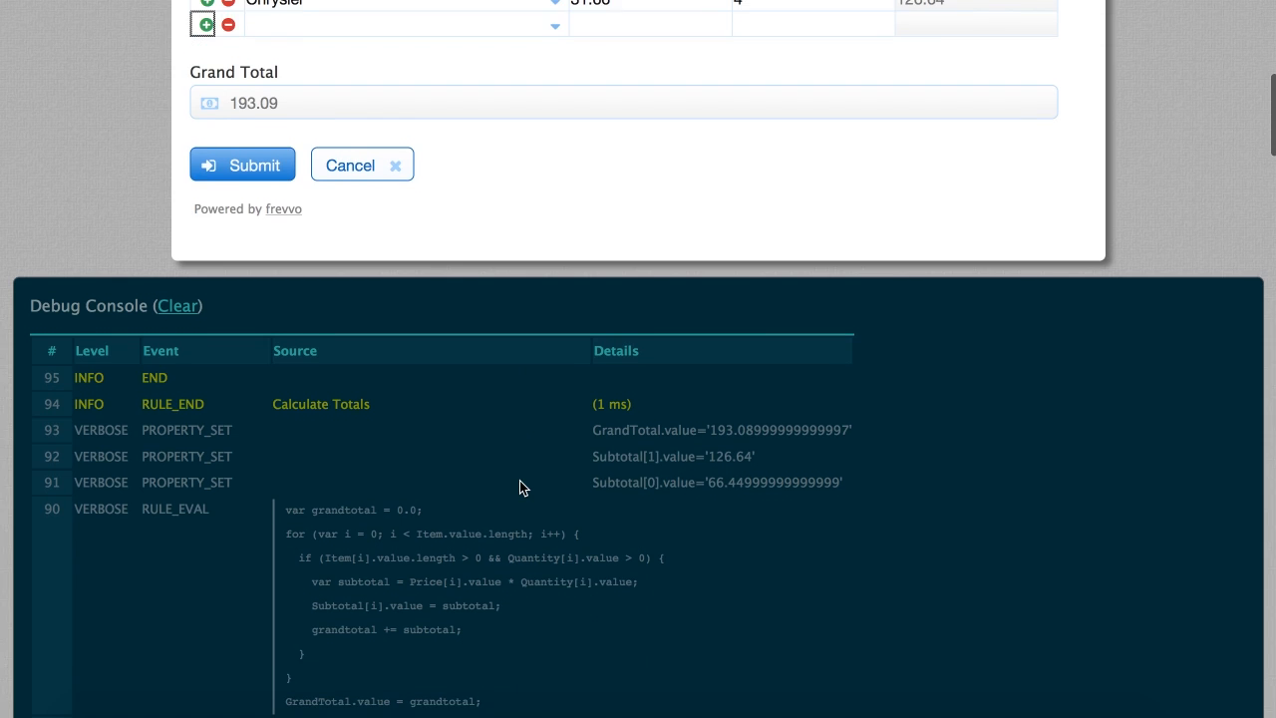
scroll(519, 487, "down", 3)
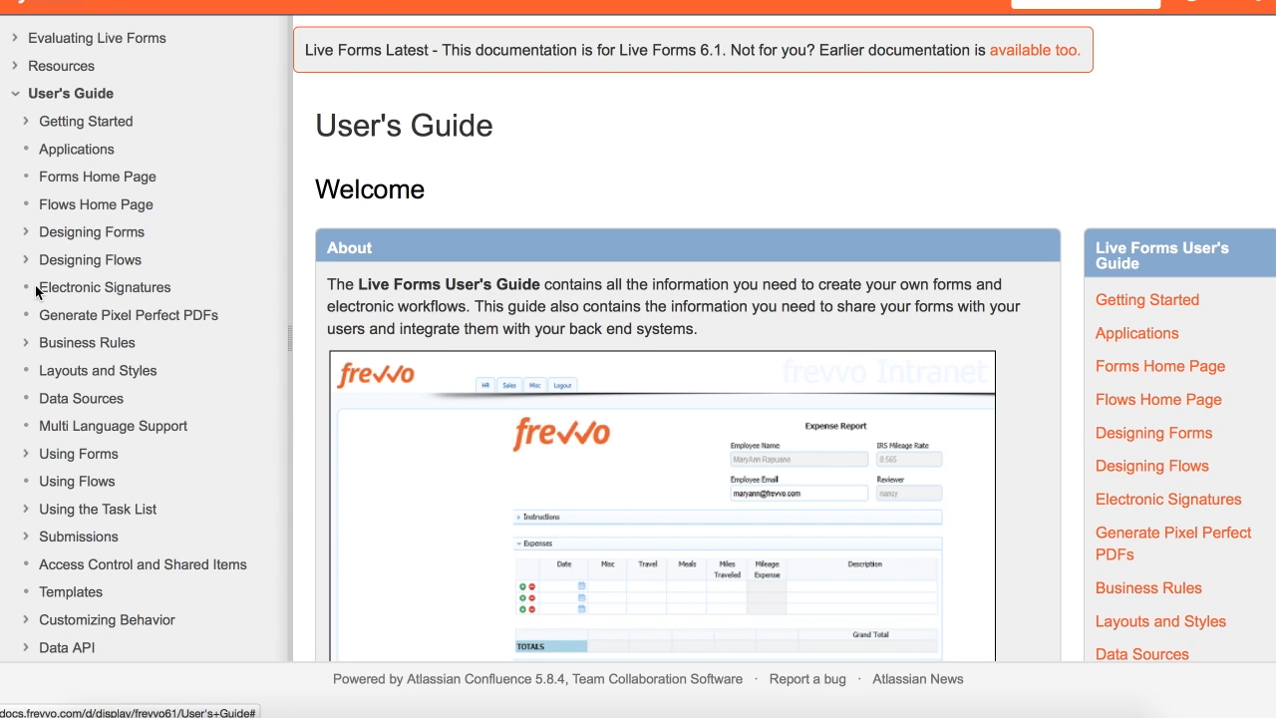
Open Business Rules > Rules Examples in the guide and scroll down to the Show/Hide Message examples
left_click(27, 346)
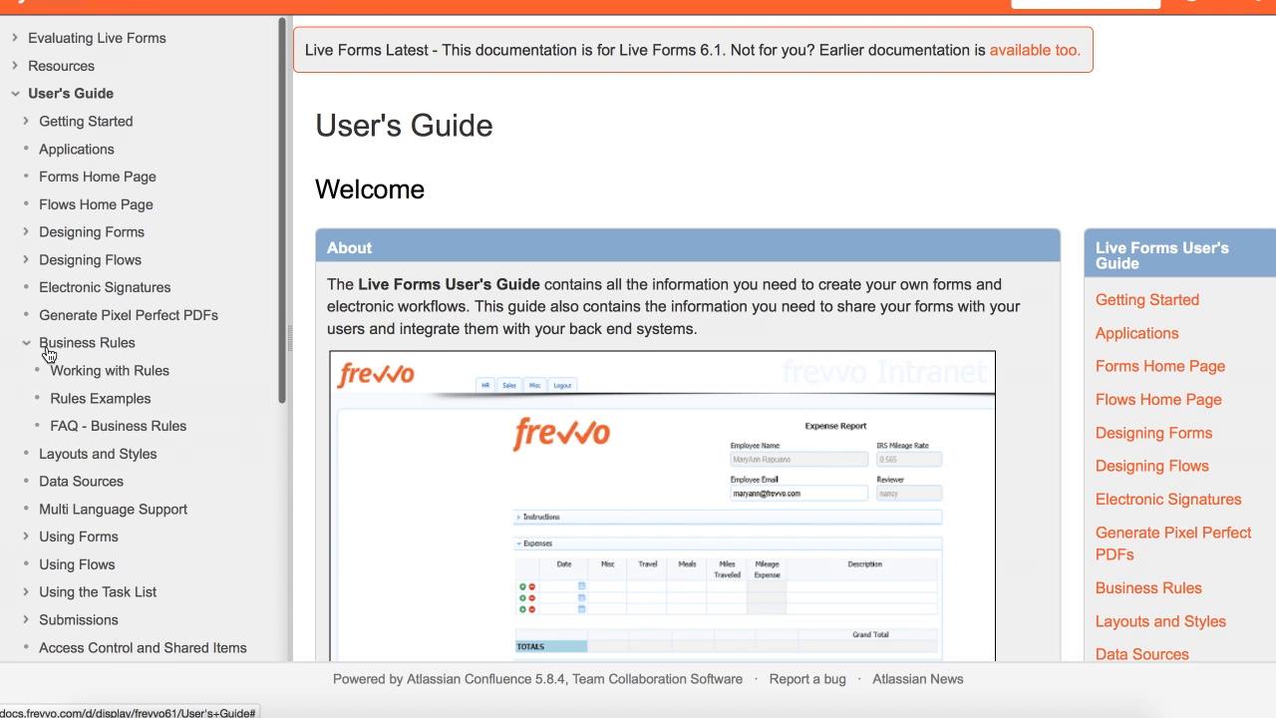
left_click(90, 404)
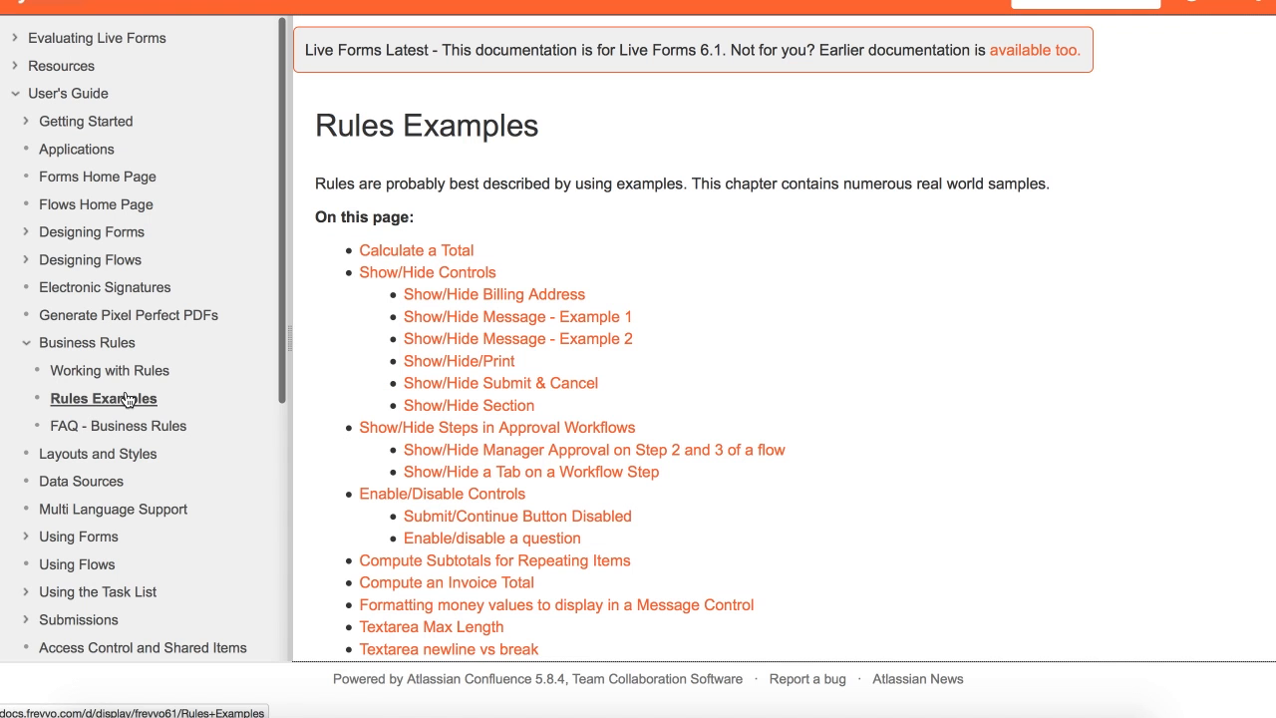
scroll(786, 466, "down", 3)
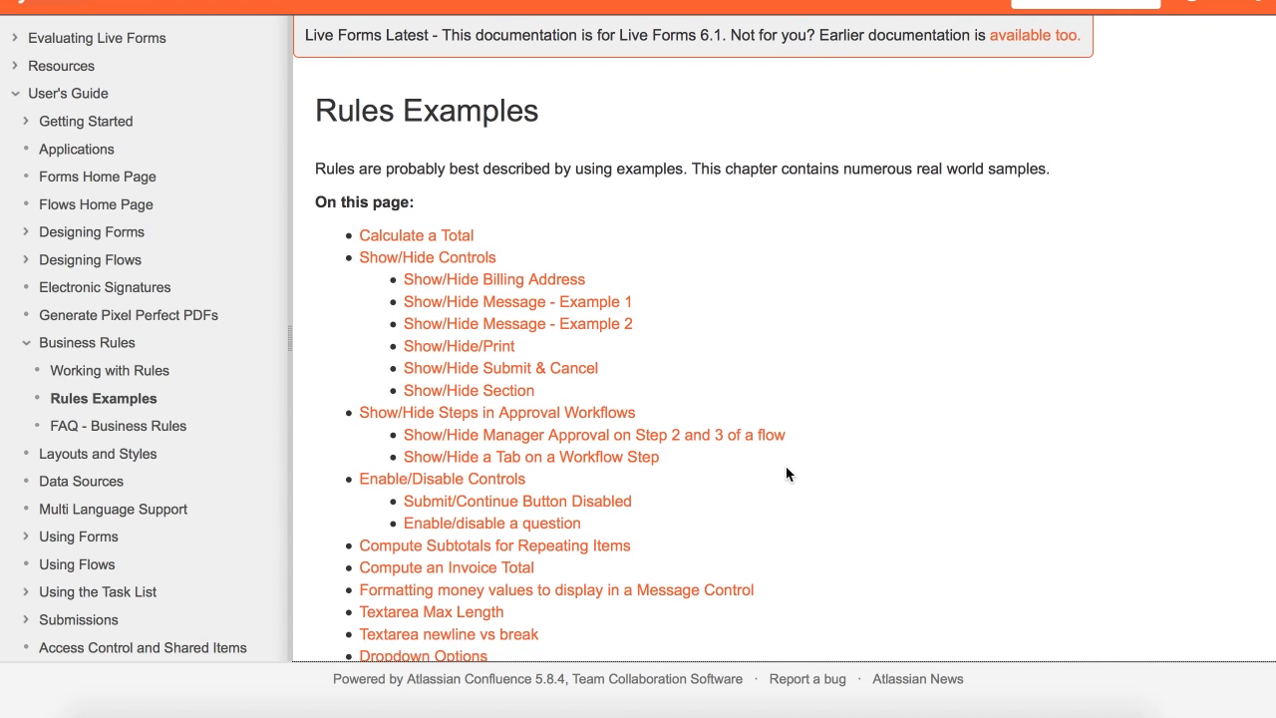
scroll(786, 474, "down", 4)
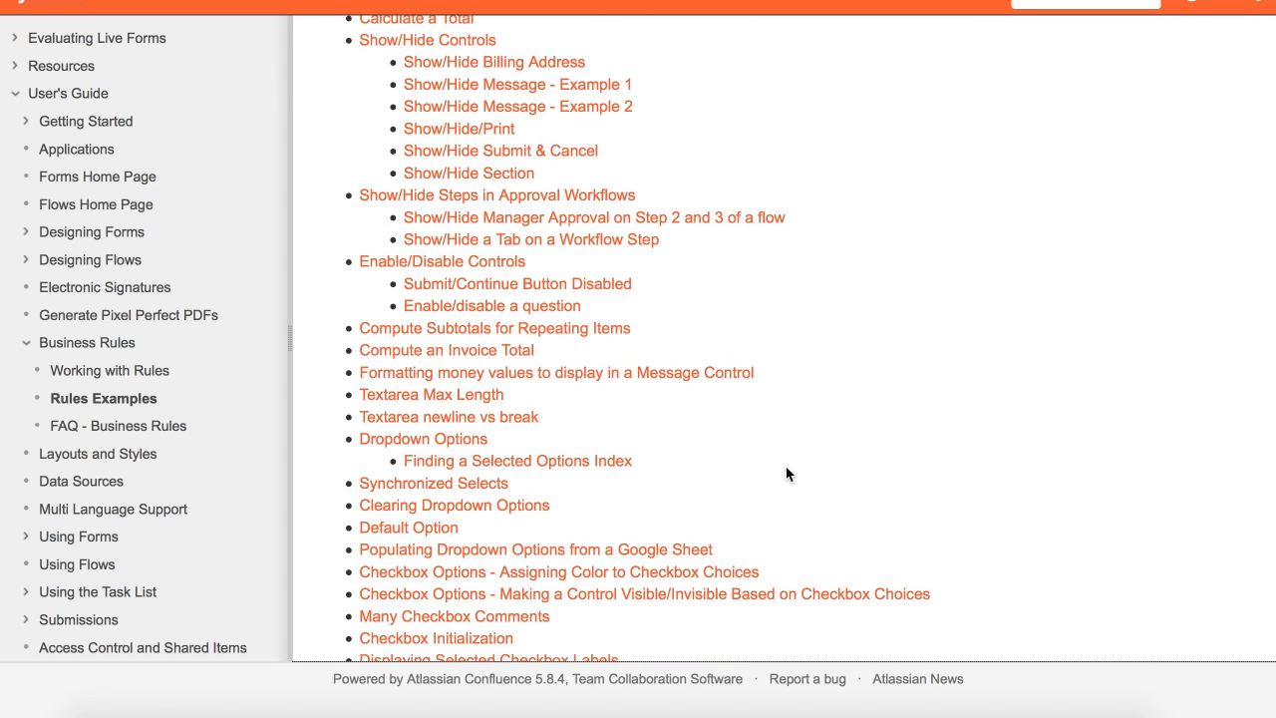
scroll(785, 467, "down", 6)
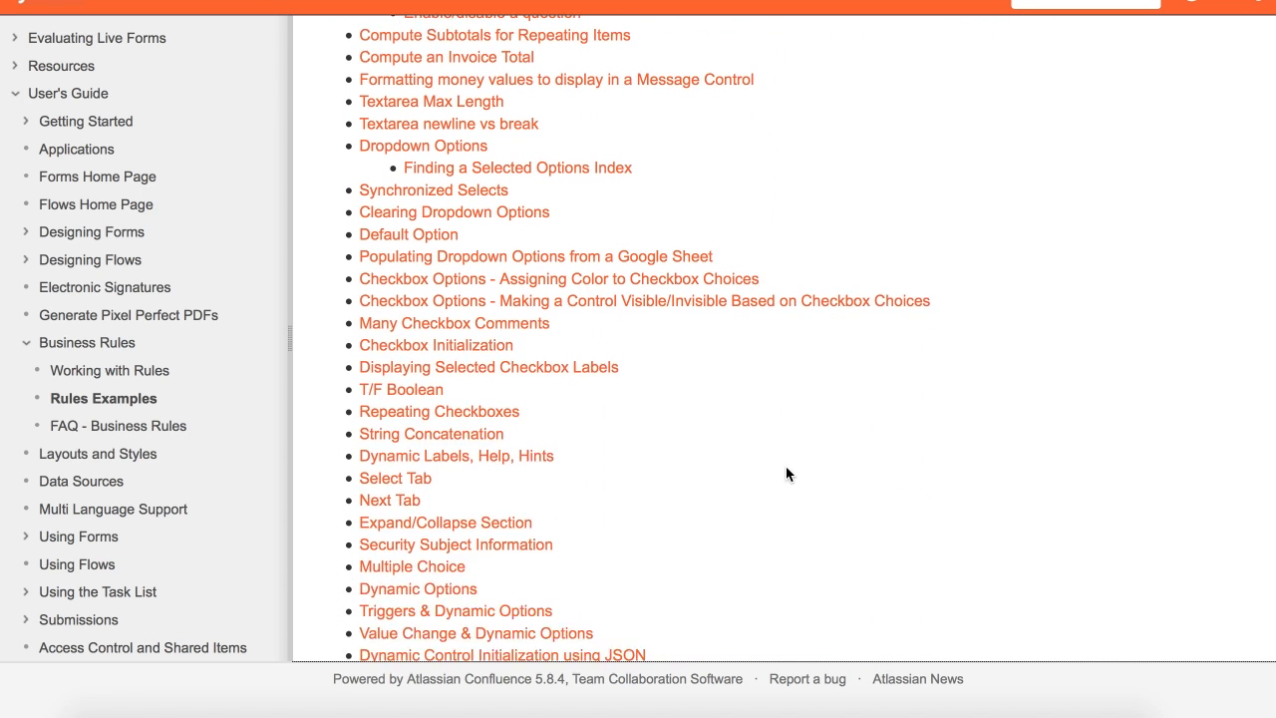
scroll(787, 467, "down", 5)
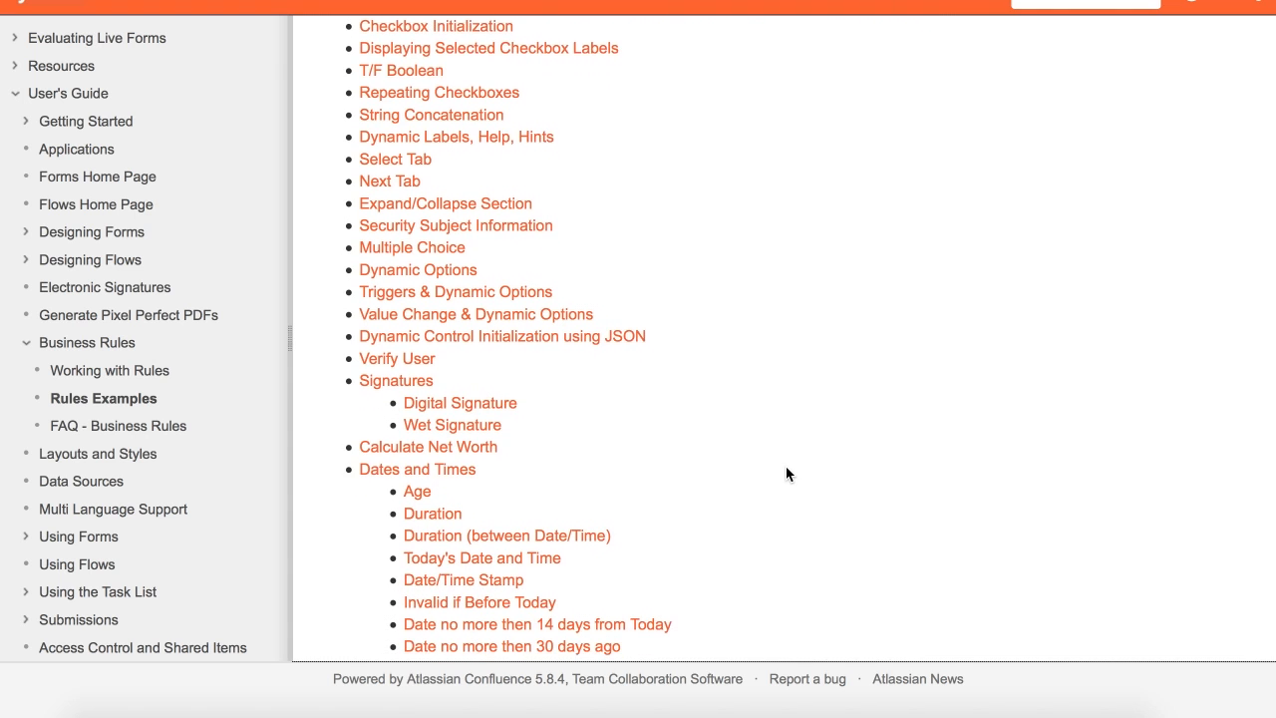
scroll(786, 474, "down", 5)
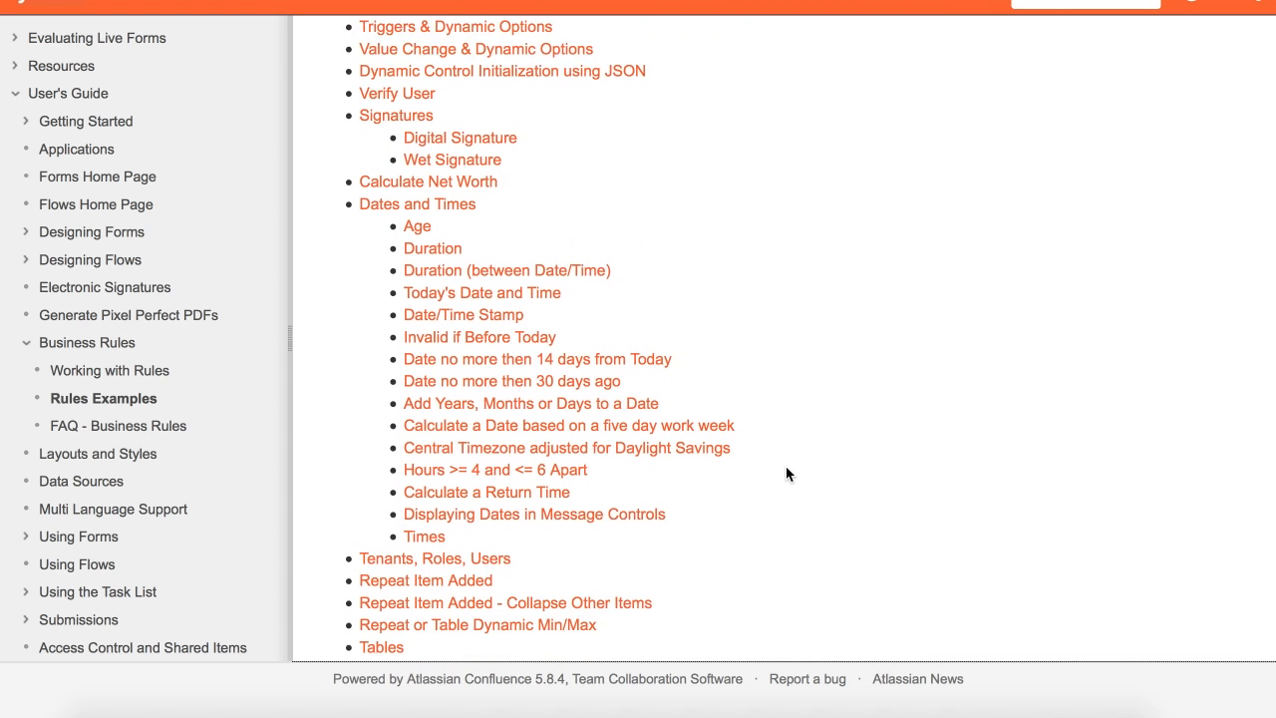
scroll(786, 474, "down", 2)
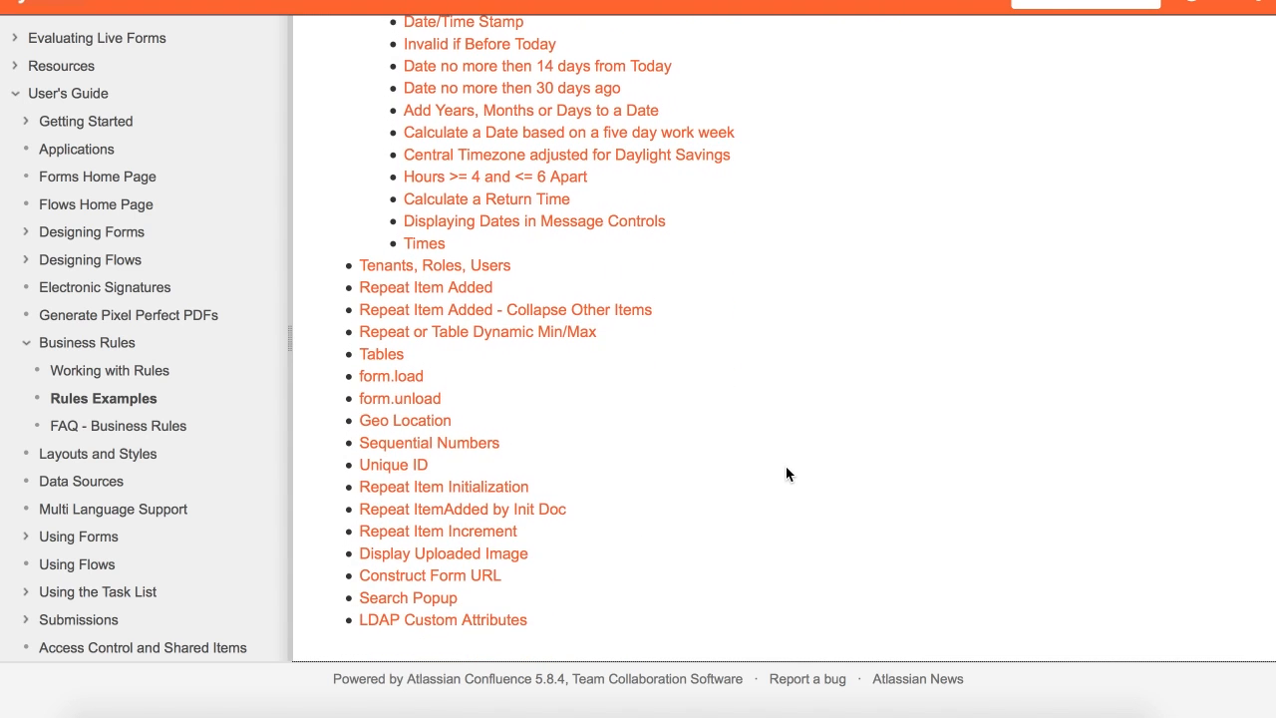
scroll(786, 473, "down", 4)
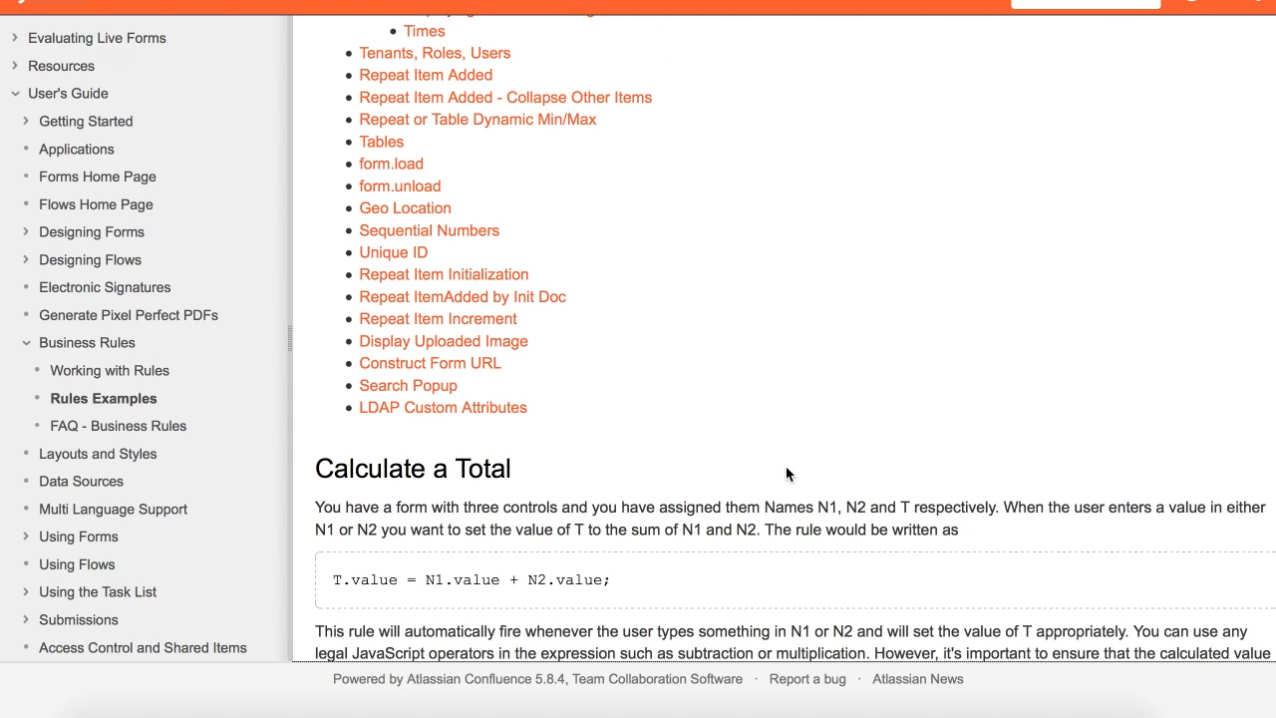
scroll(785, 474, "down", 9)
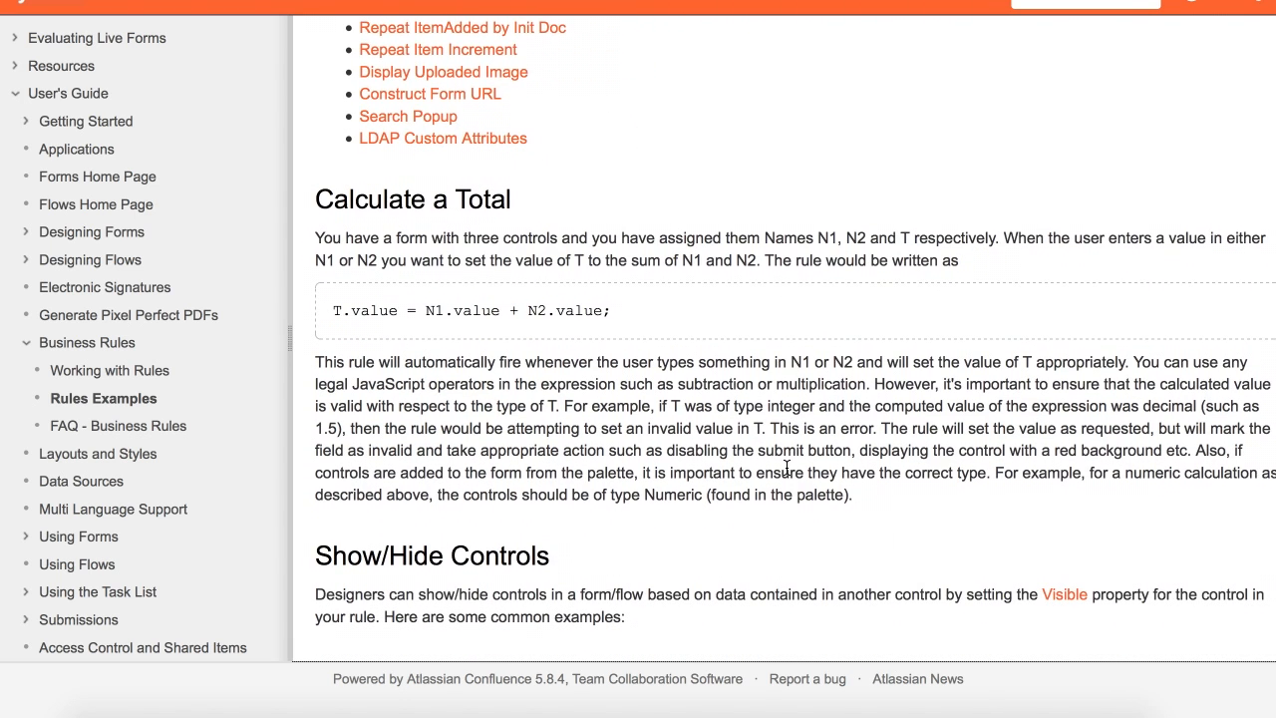
scroll(787, 467, "down", 8)
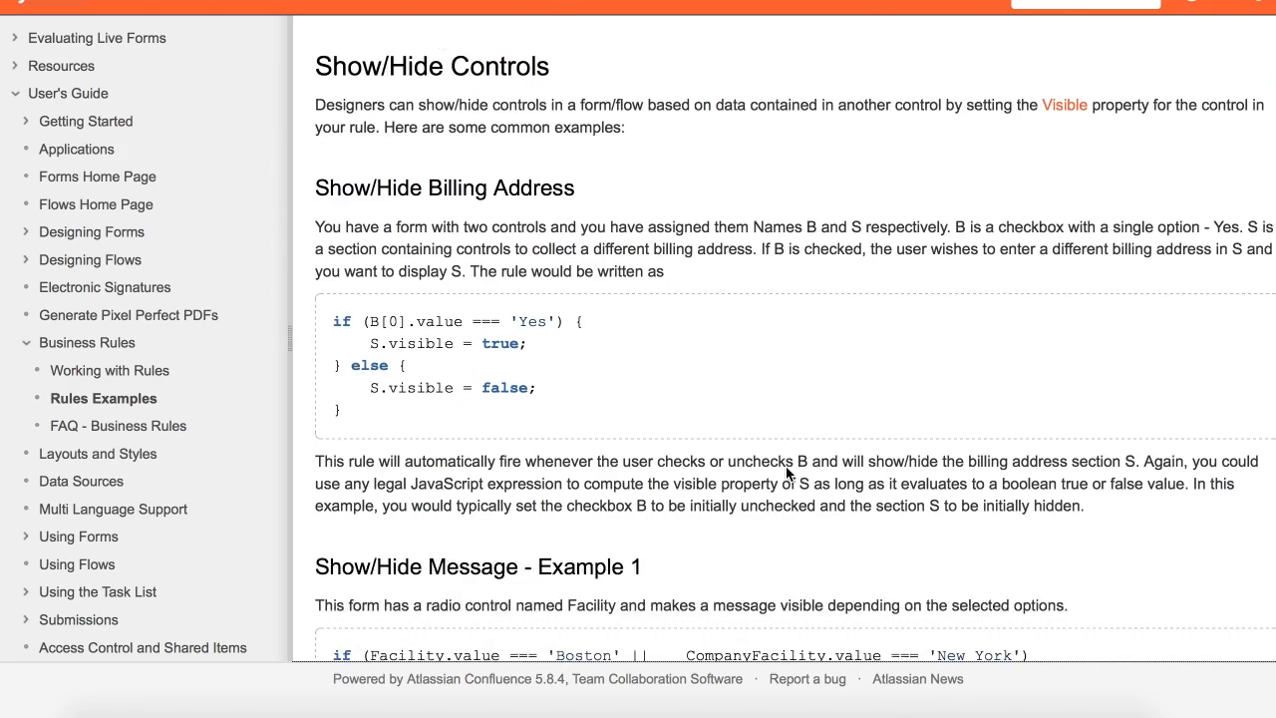
scroll(786, 468, "down", 7)
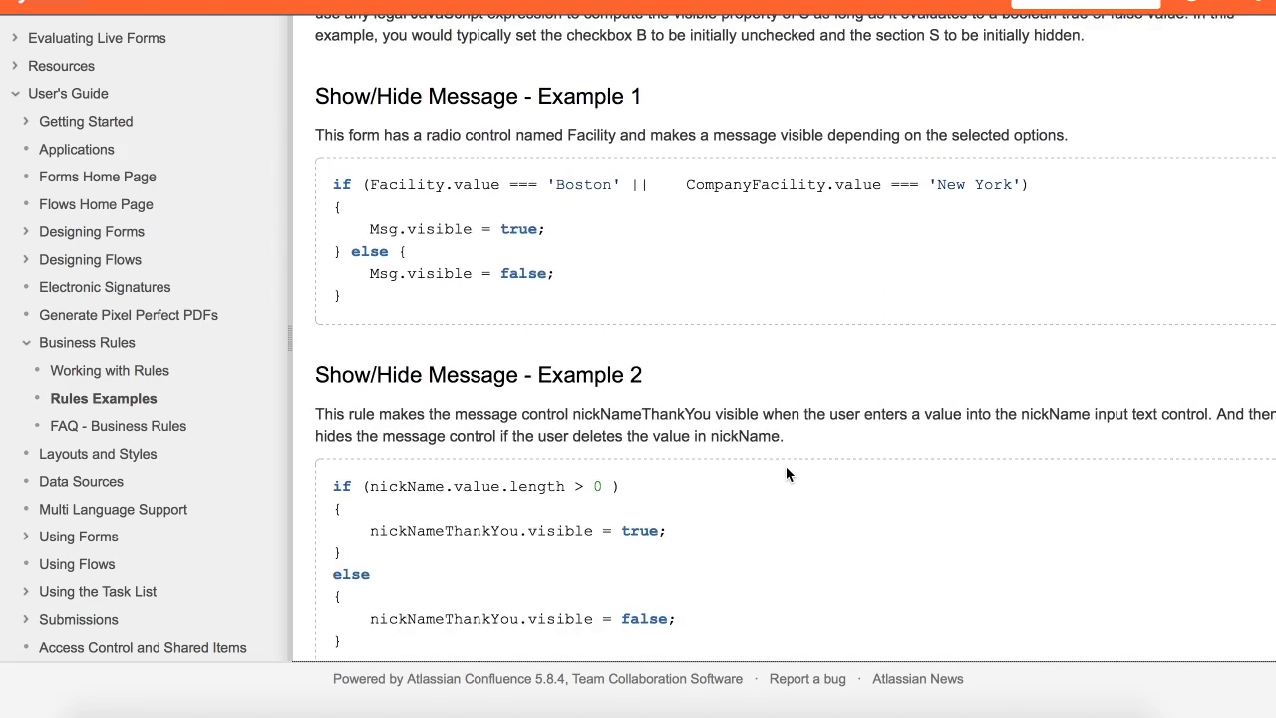
scroll(786, 466, "down", 3)
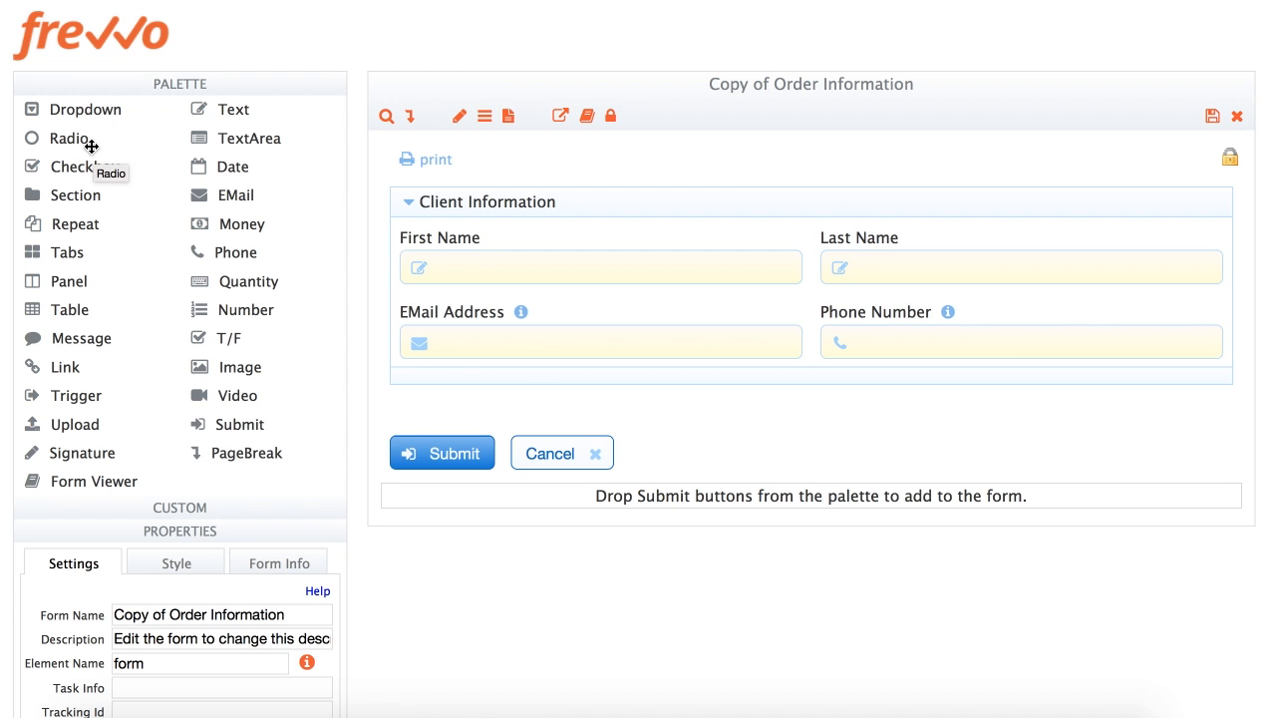
Add a radio question labelled 'What's your favorite color?' named FavoriteColor above Client Information
left_click_drag(45, 142, 542, 167)
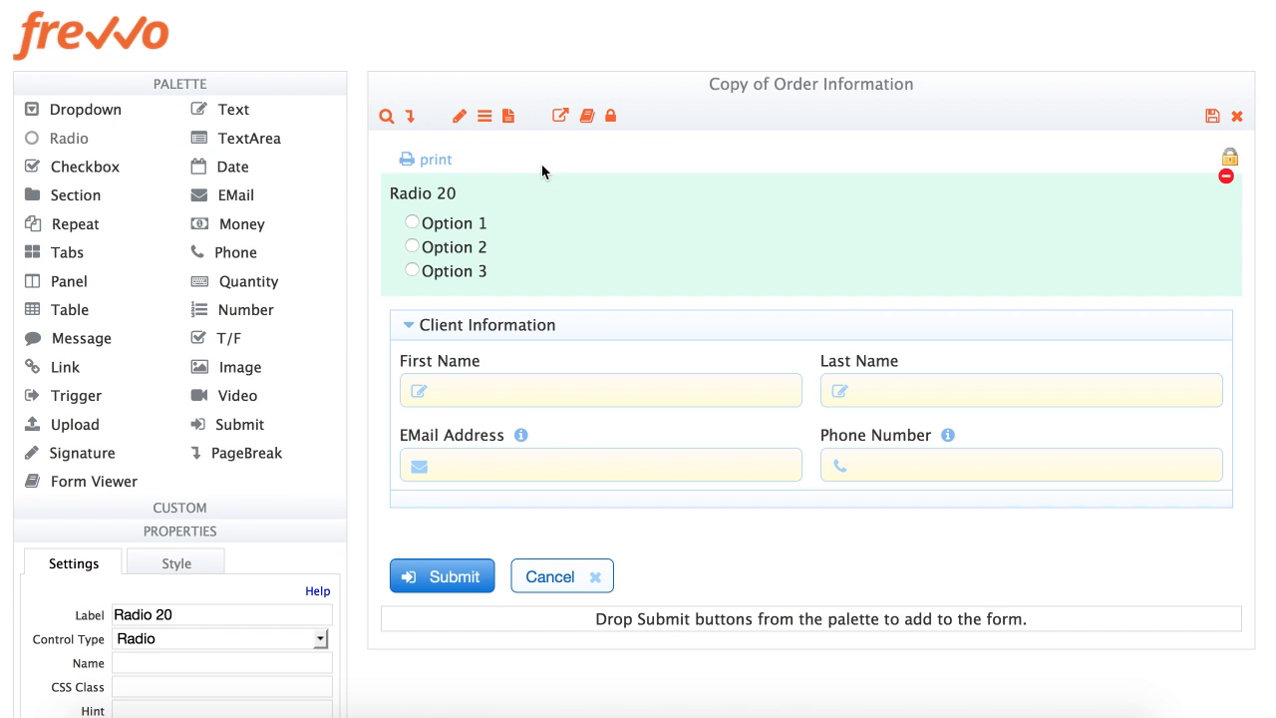
left_click(214, 89)
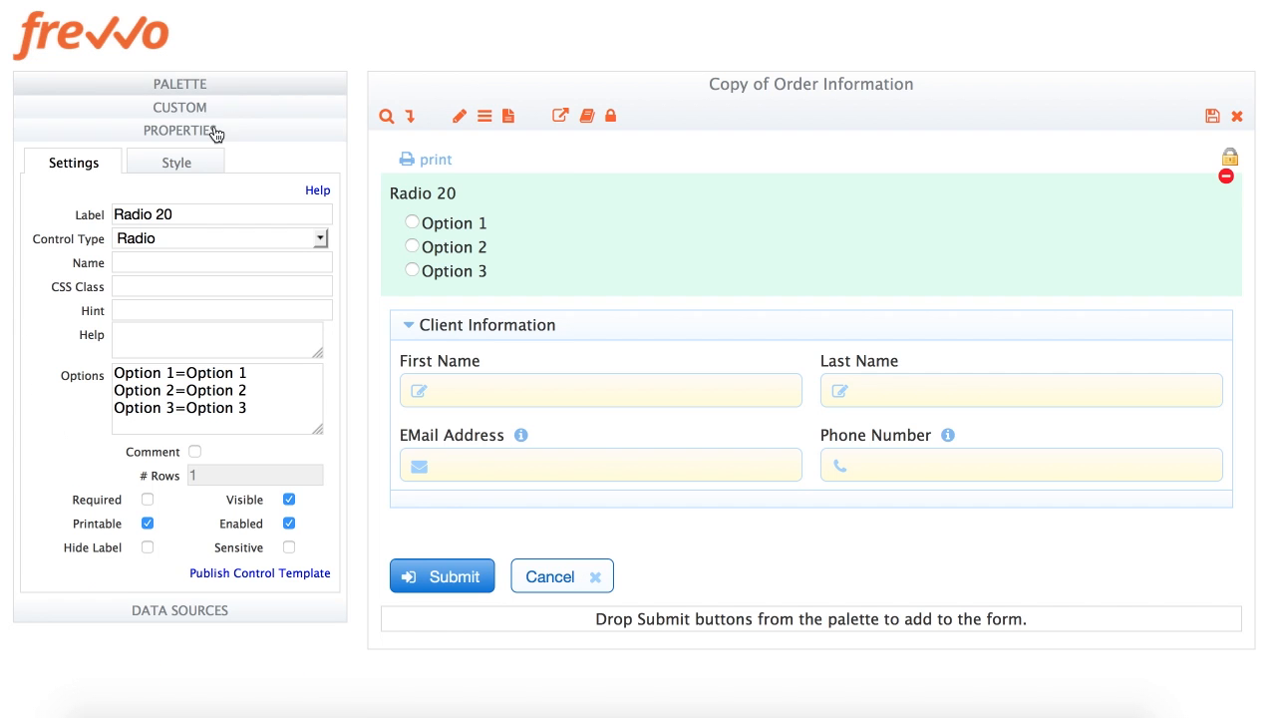
triple_click(200, 208)
type("What's your favo")
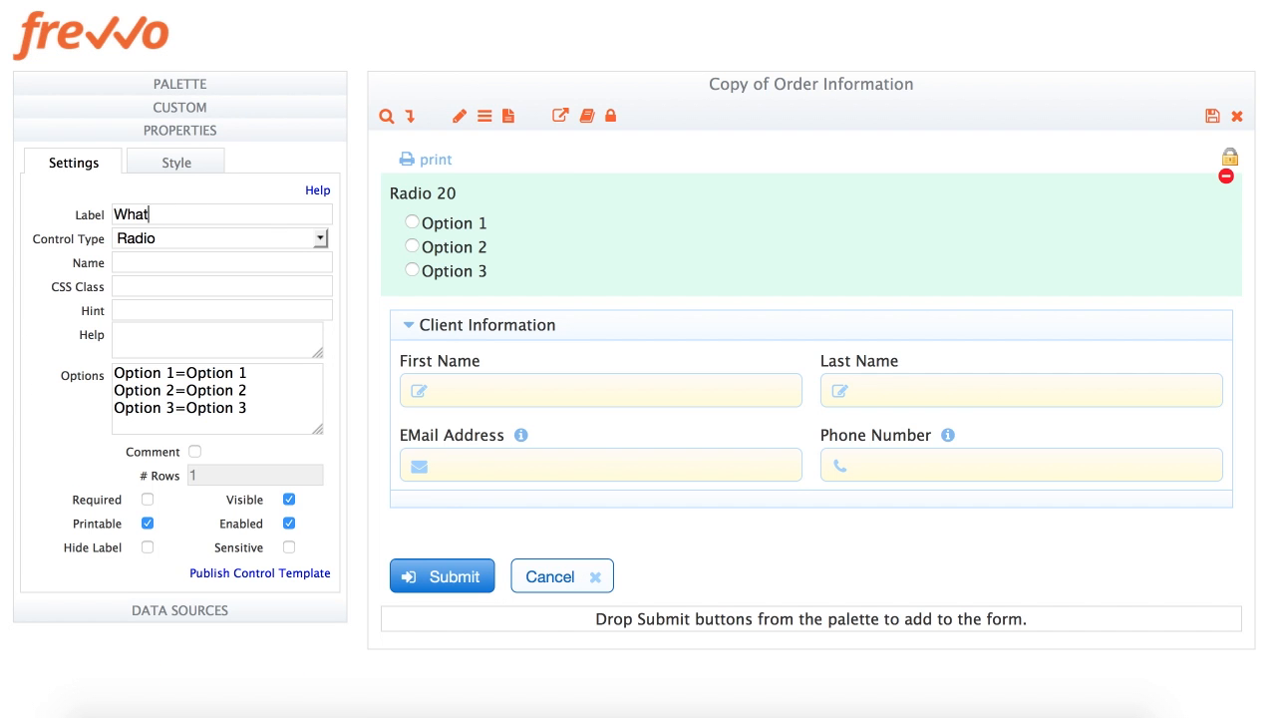
type("rite color?")
key("Return")
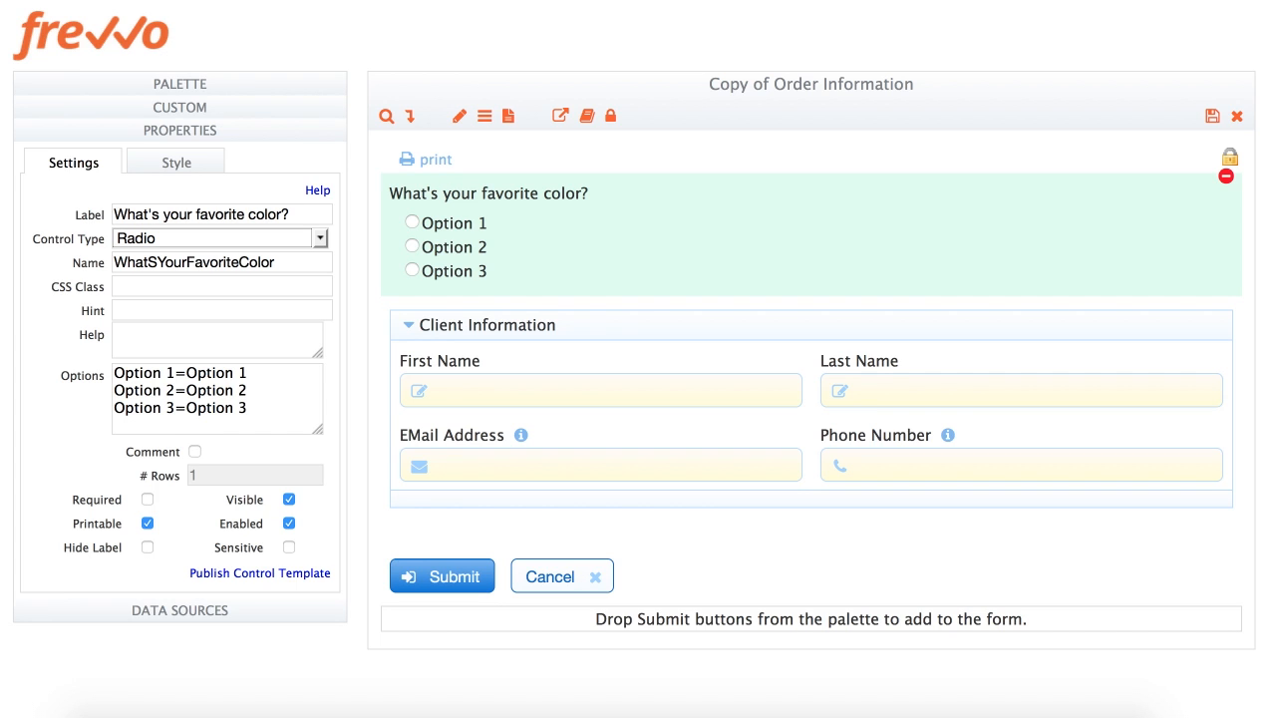
left_click_drag(185, 262, 114, 262)
key("BackSpace")
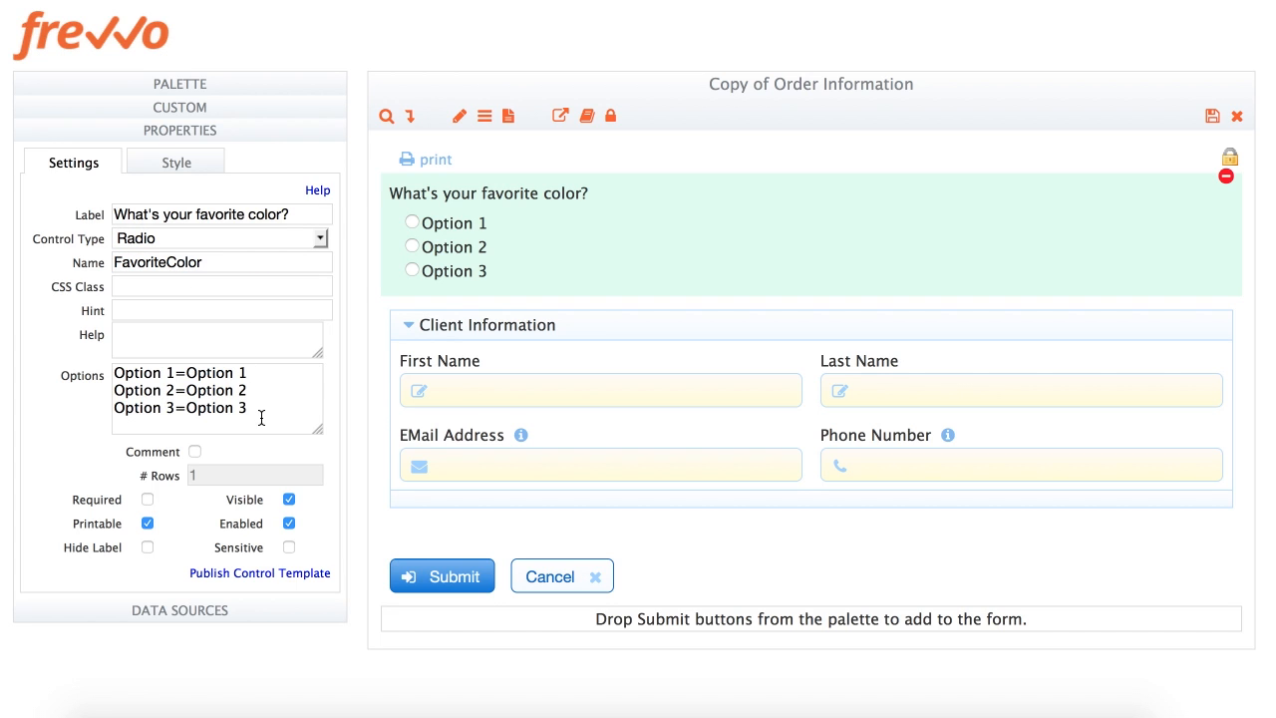
Set the radio options to 1=Choose Red, 2=Choose Blue and 3=Choose Green
key("ctrl+a")
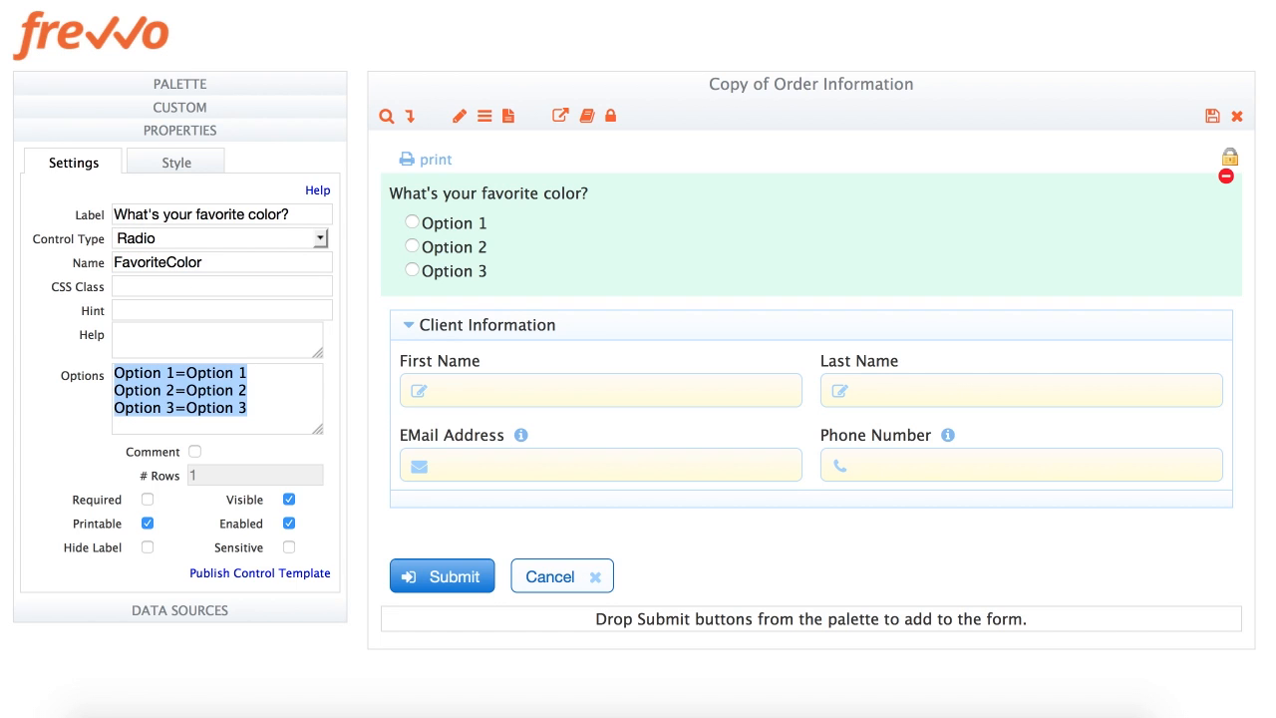
type("1")
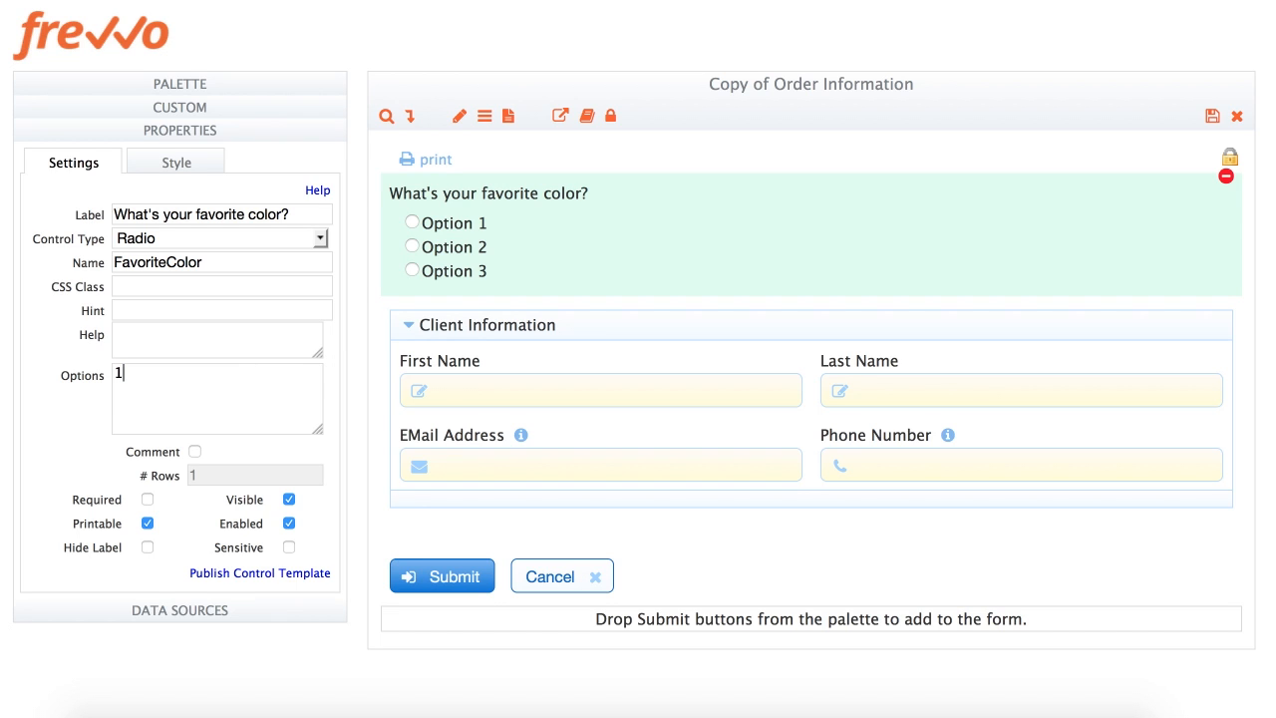
type("=Choose Red")
key("Return")
type("2=Choose Blue ")
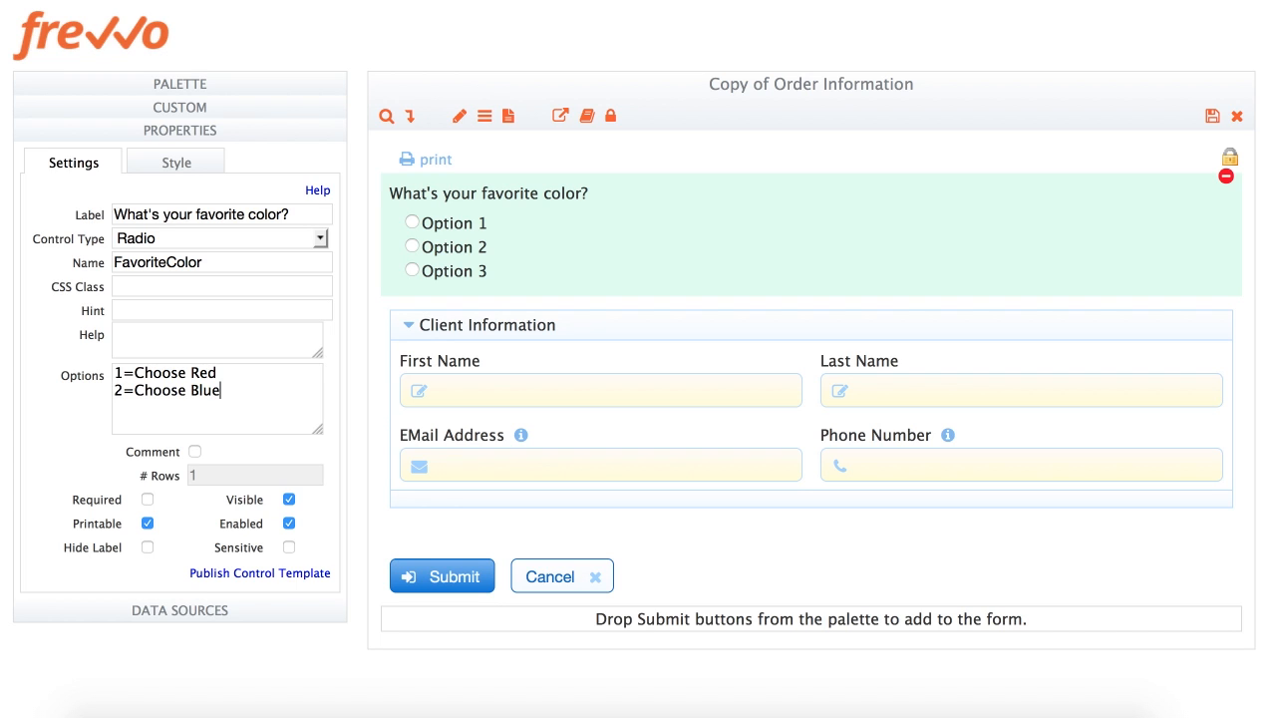
type("3=Choose Green")
key("Tab")
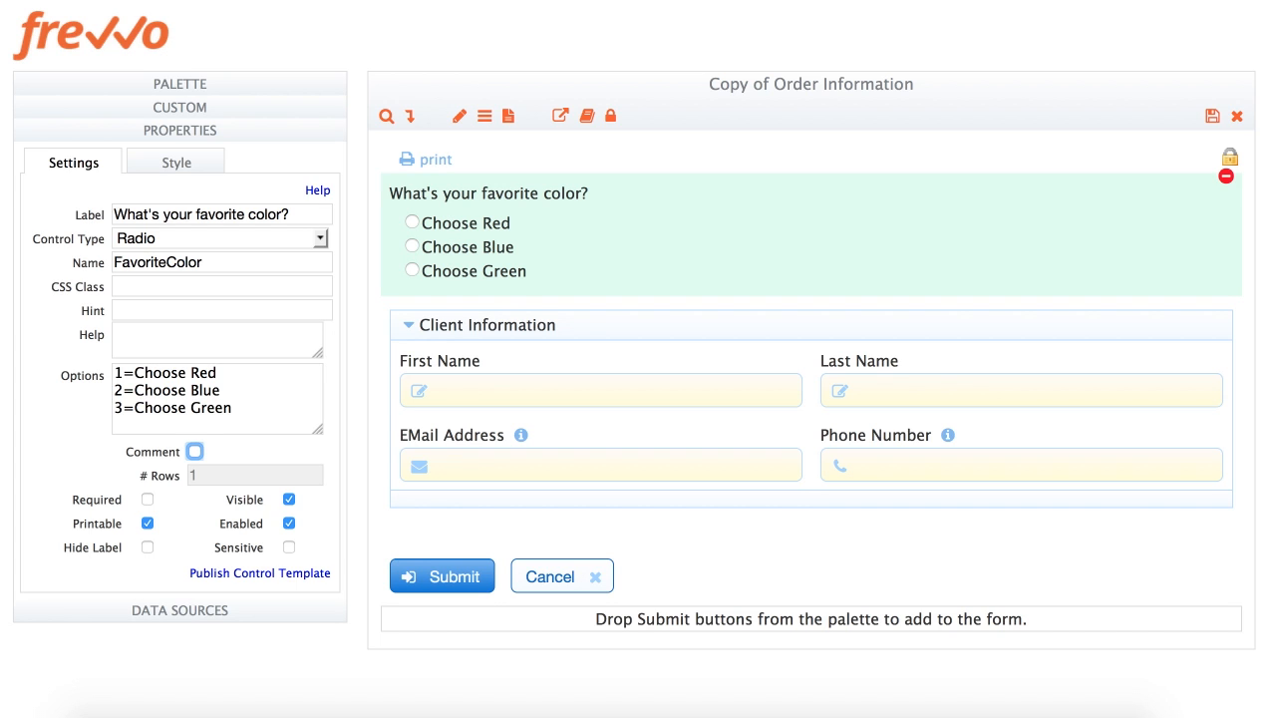
Enable a 2-row comment box and add a fourth option, 4=Other (please specify)
left_click(194, 453)
double_click(205, 475)
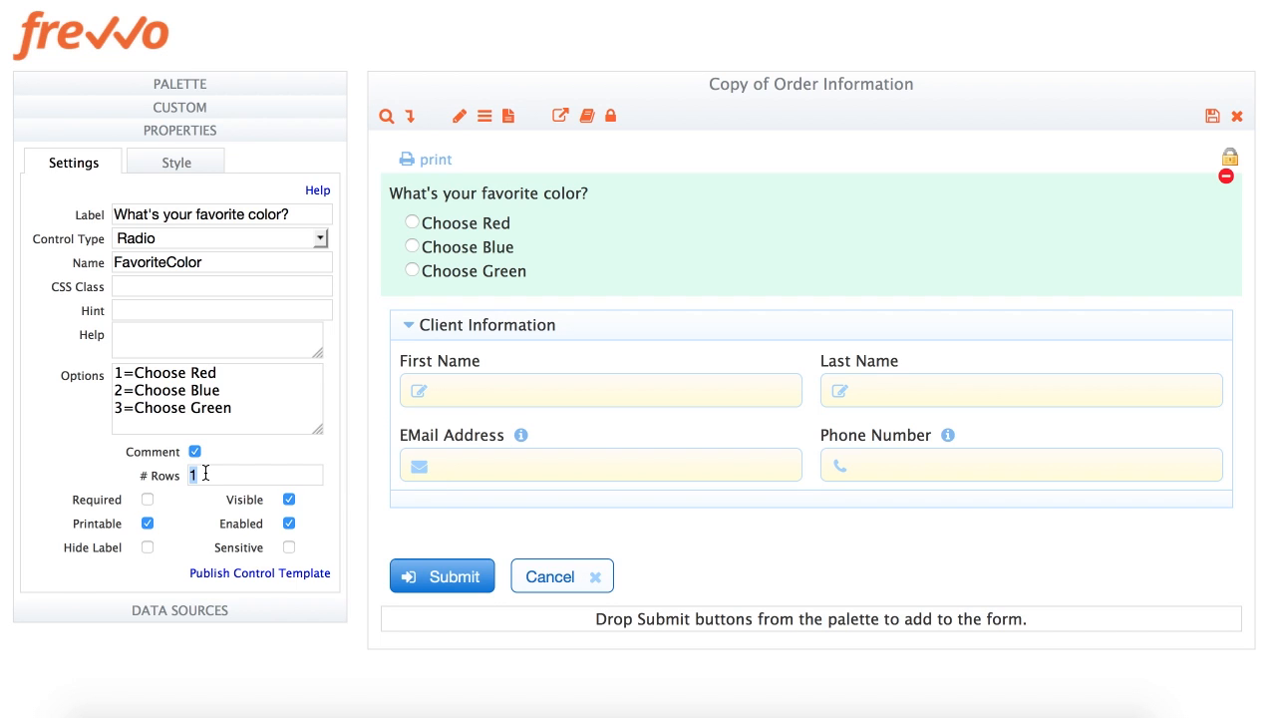
type("2")
key("Tab")
left_click(248, 411)
key("Return")
type("4=Other (please specify")
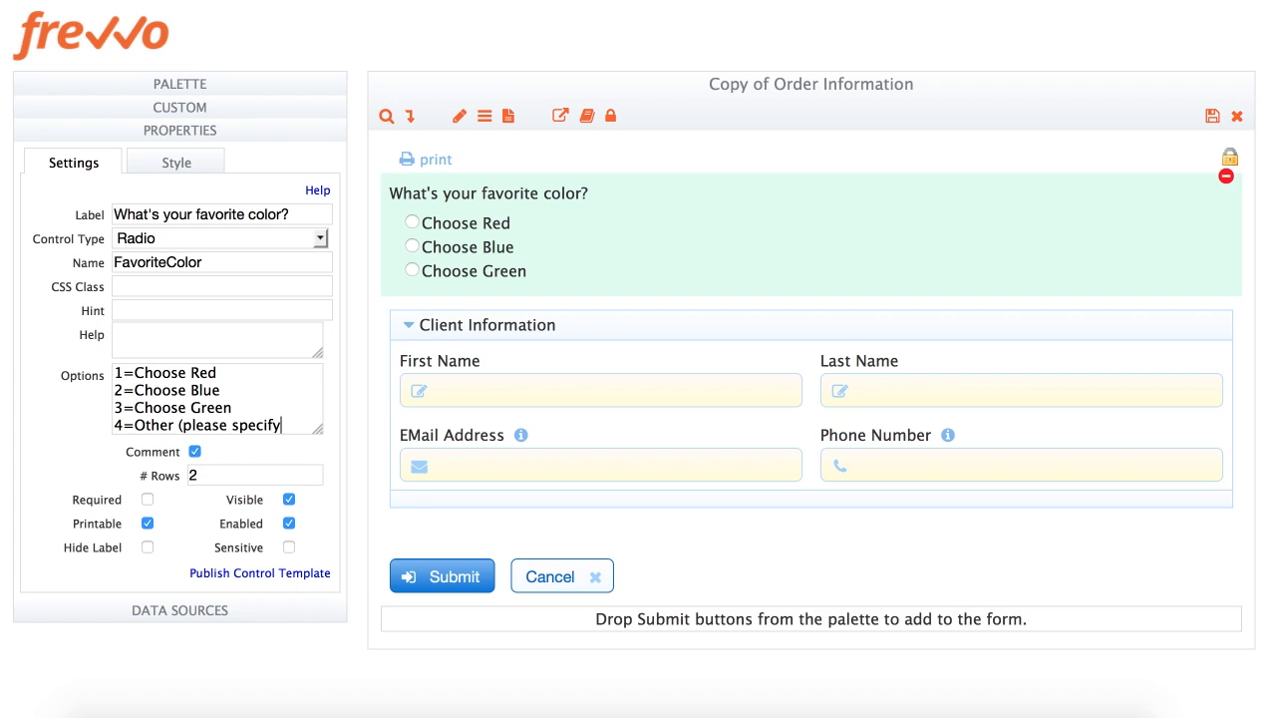
type(")")
key("Tab")
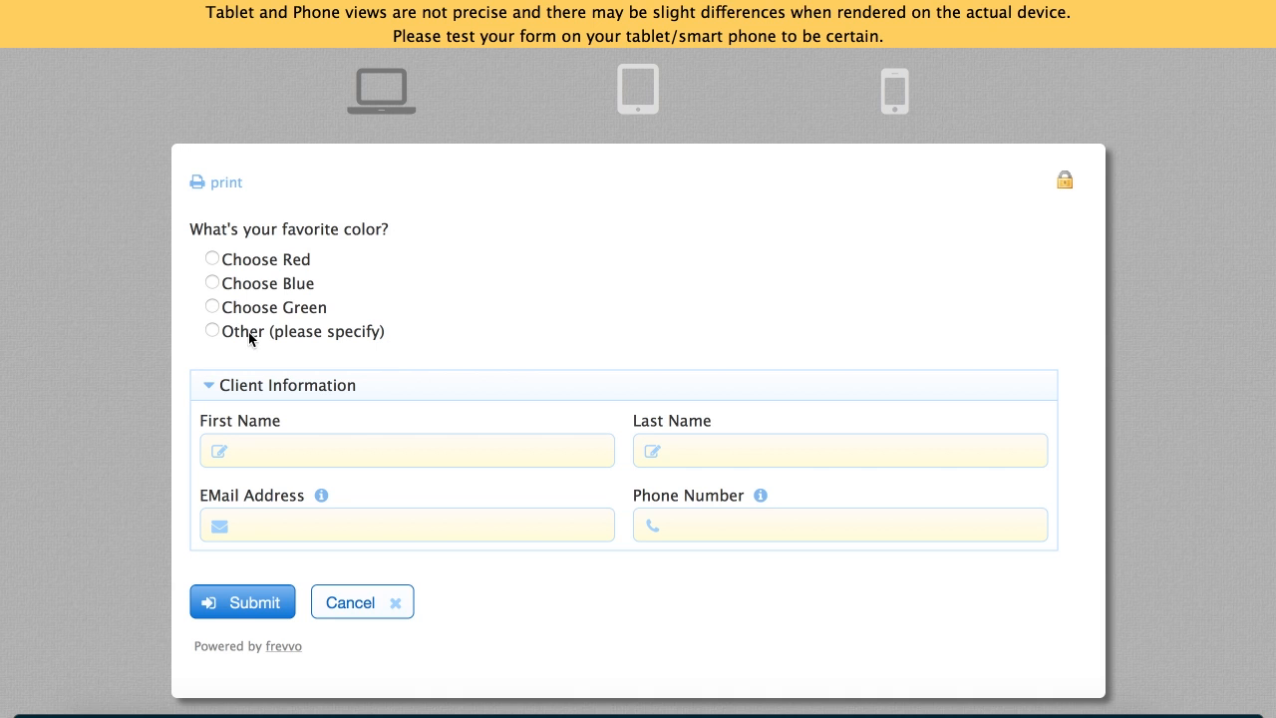
Test the Other and Choose Green choices in preview, then change the choices' Item Width from 25% to 50%
left_click(244, 339)
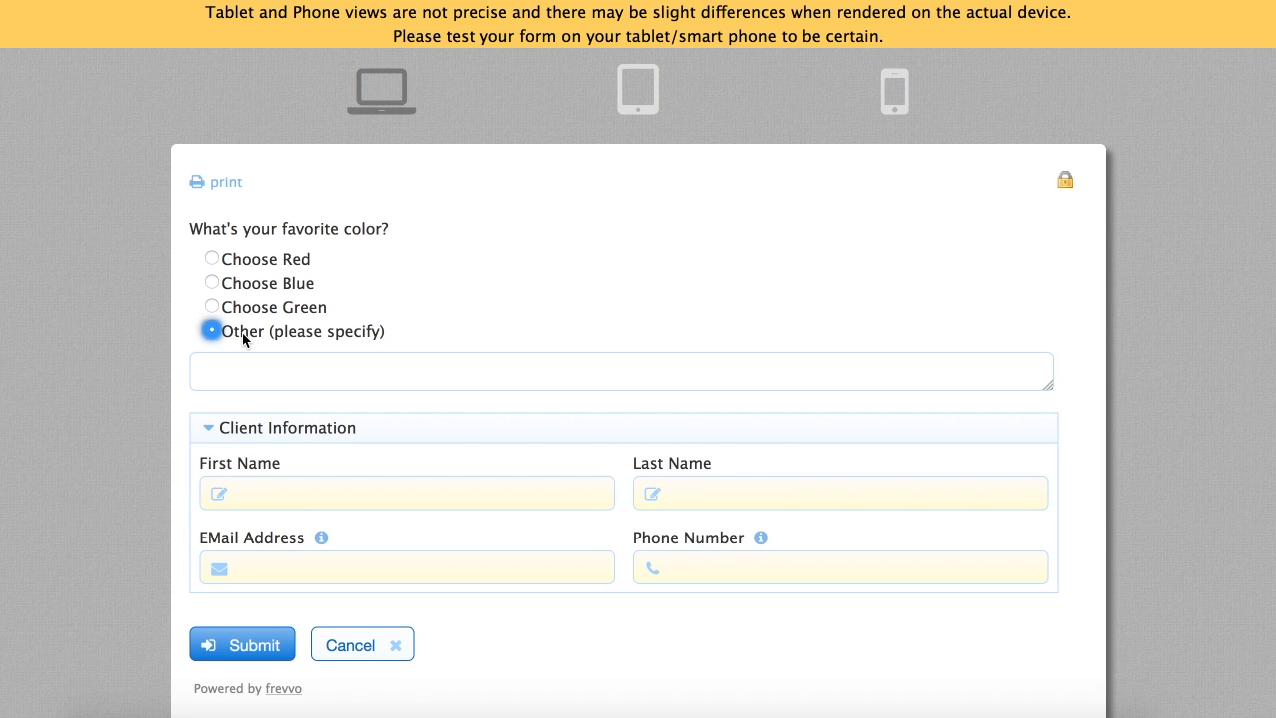
left_click(251, 310)
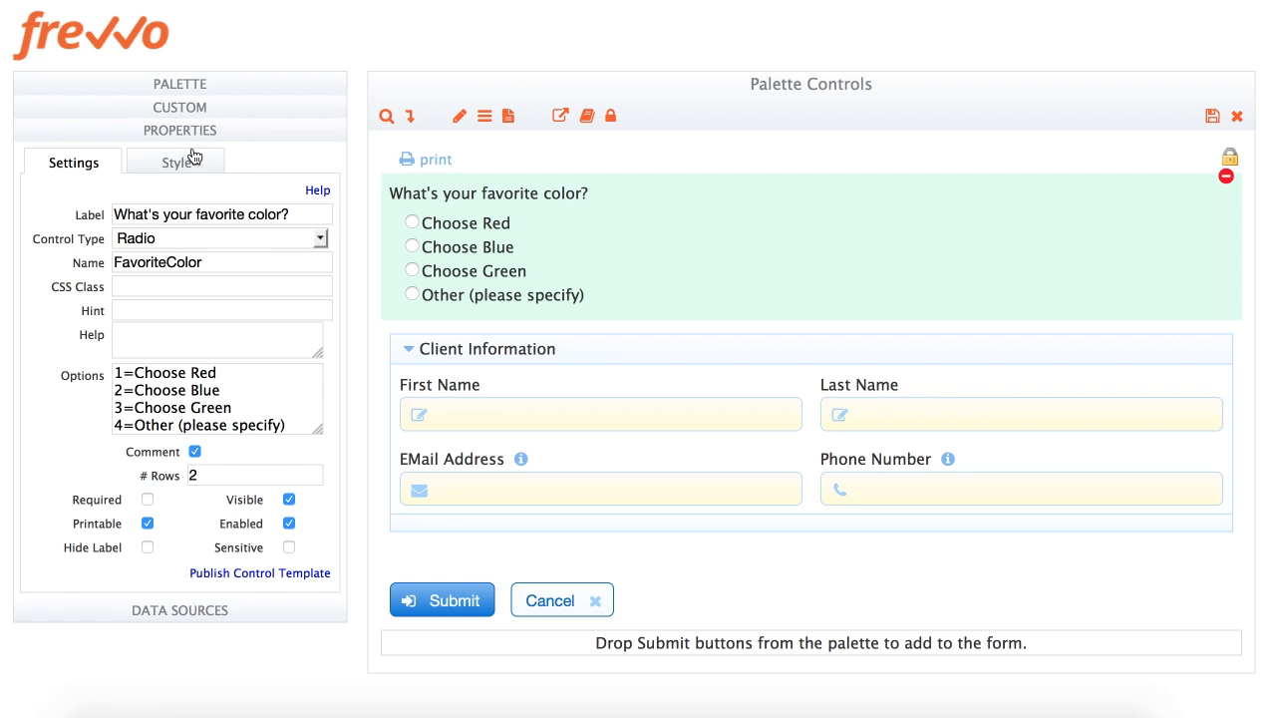
left_click(185, 162)
left_click(170, 237)
type("25%")
key("Tab")
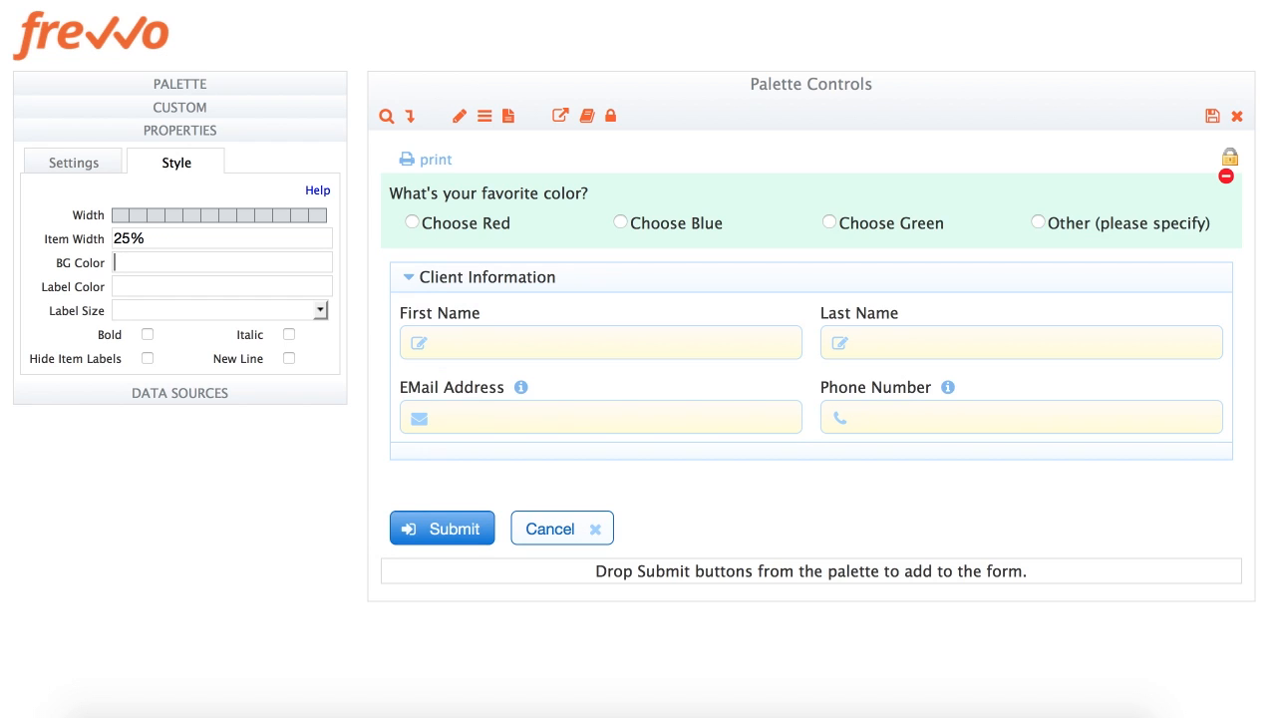
double_click(120, 237)
type("50")
key("Tab")
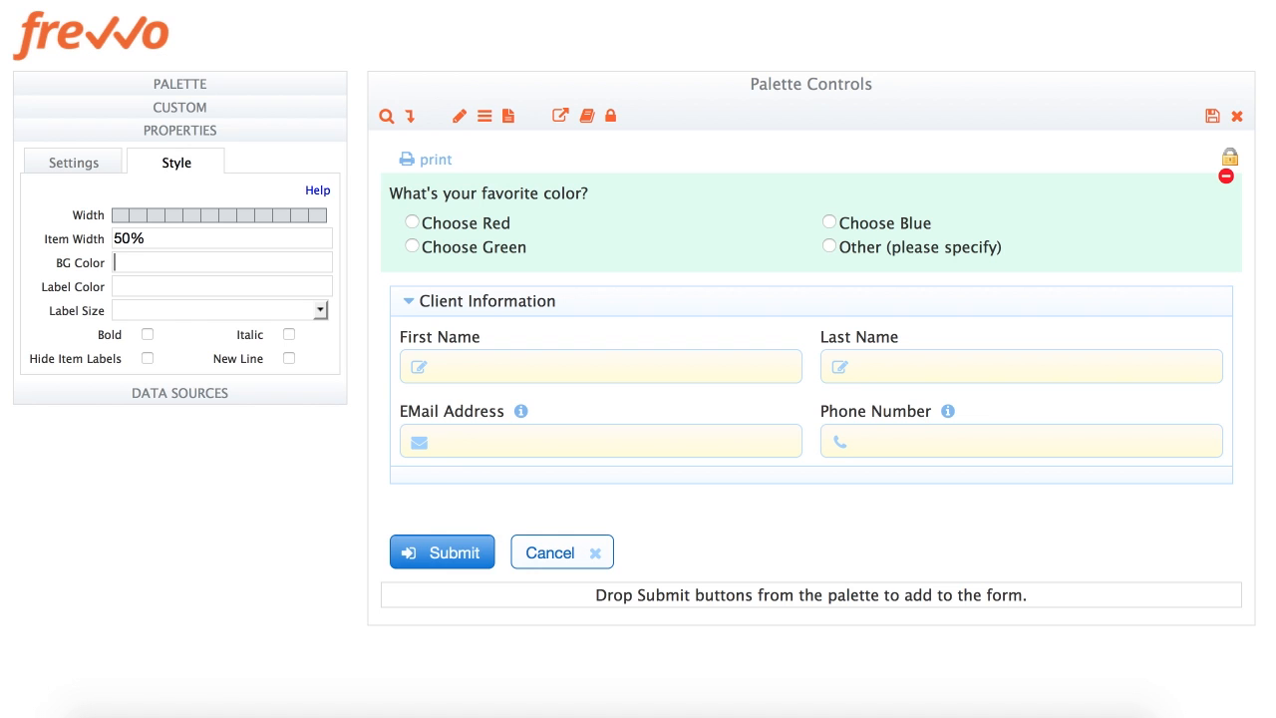
left_click(143, 92)
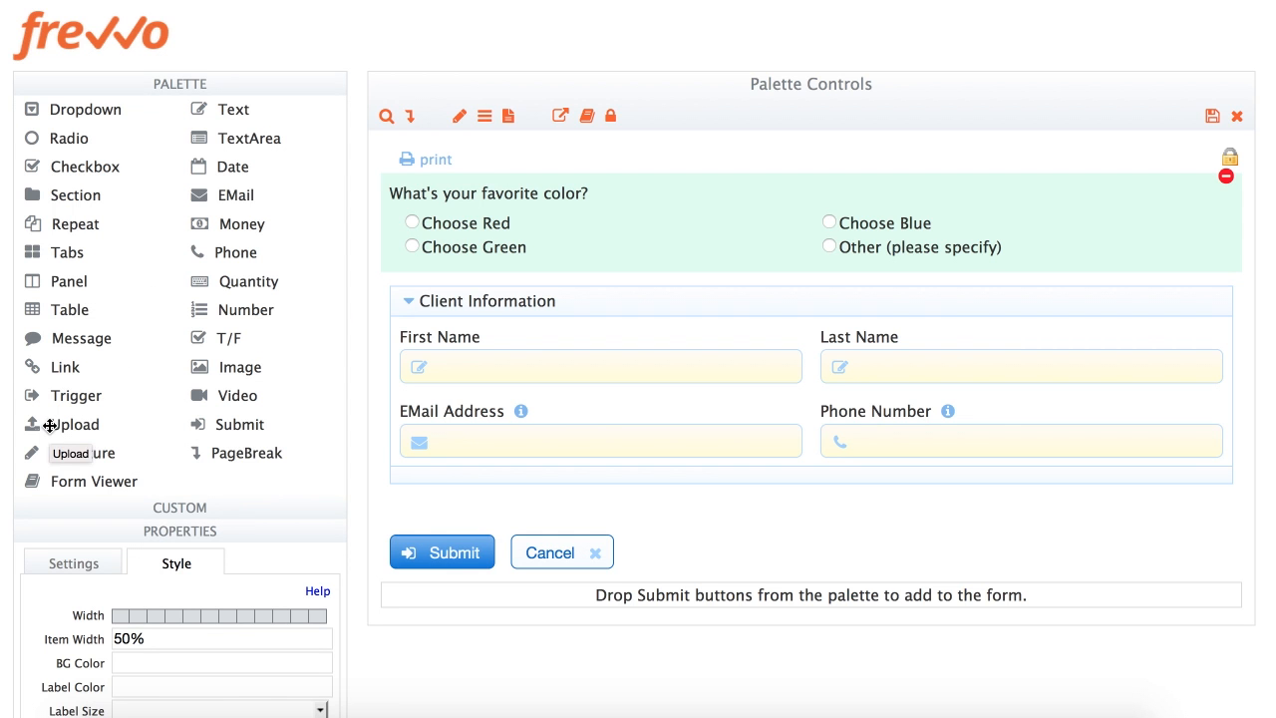
Add an Upload control labelled 'Attach receipts' below the color question
left_click_drag(48, 425, 703, 266)
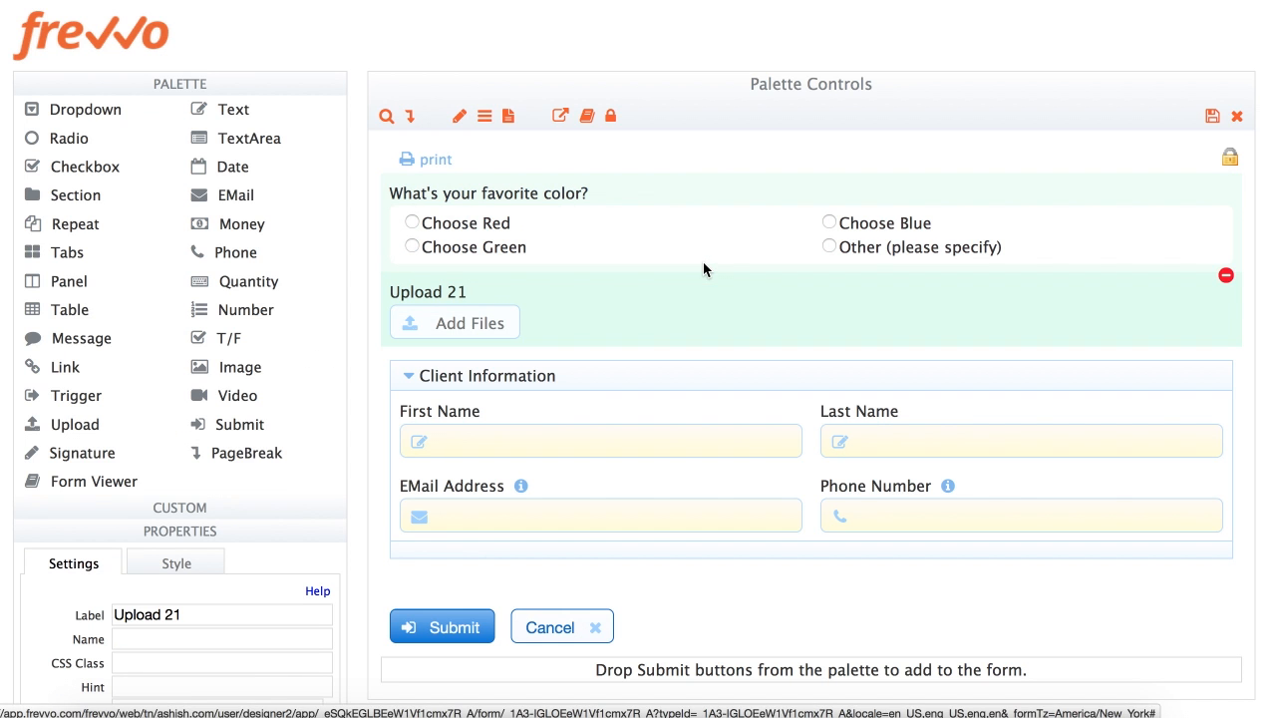
triple_click(214, 616)
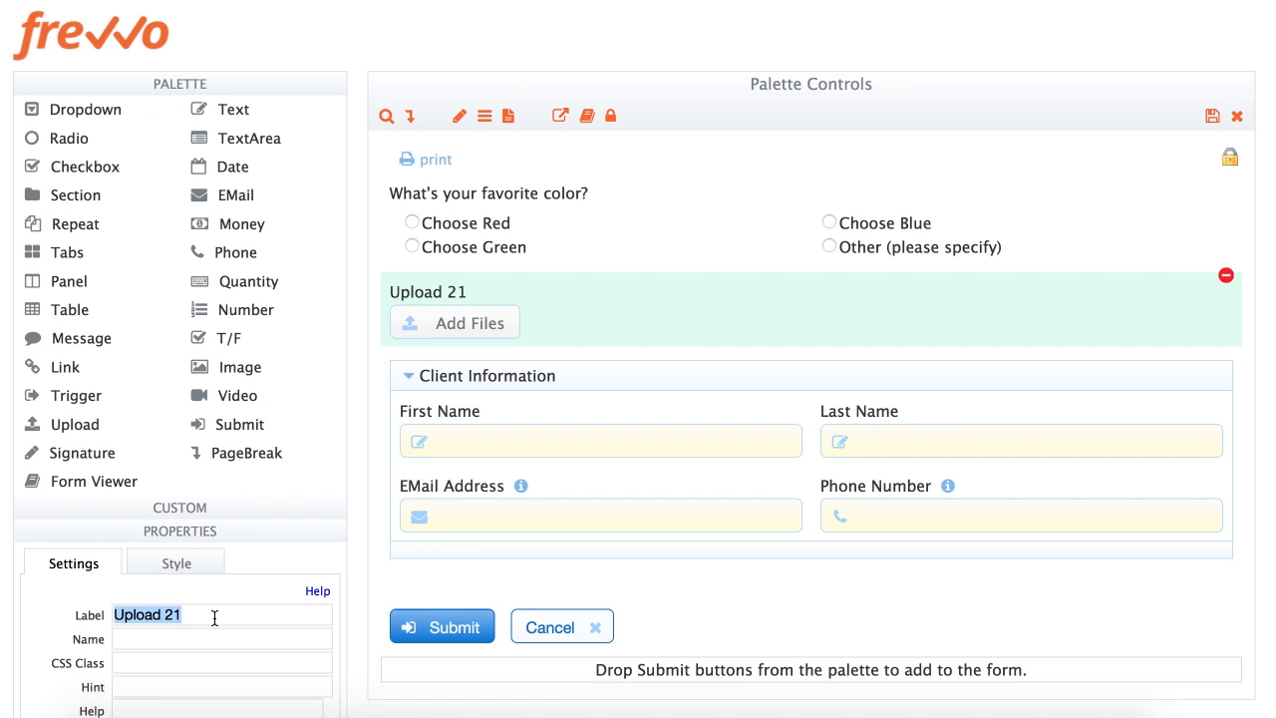
type("At")
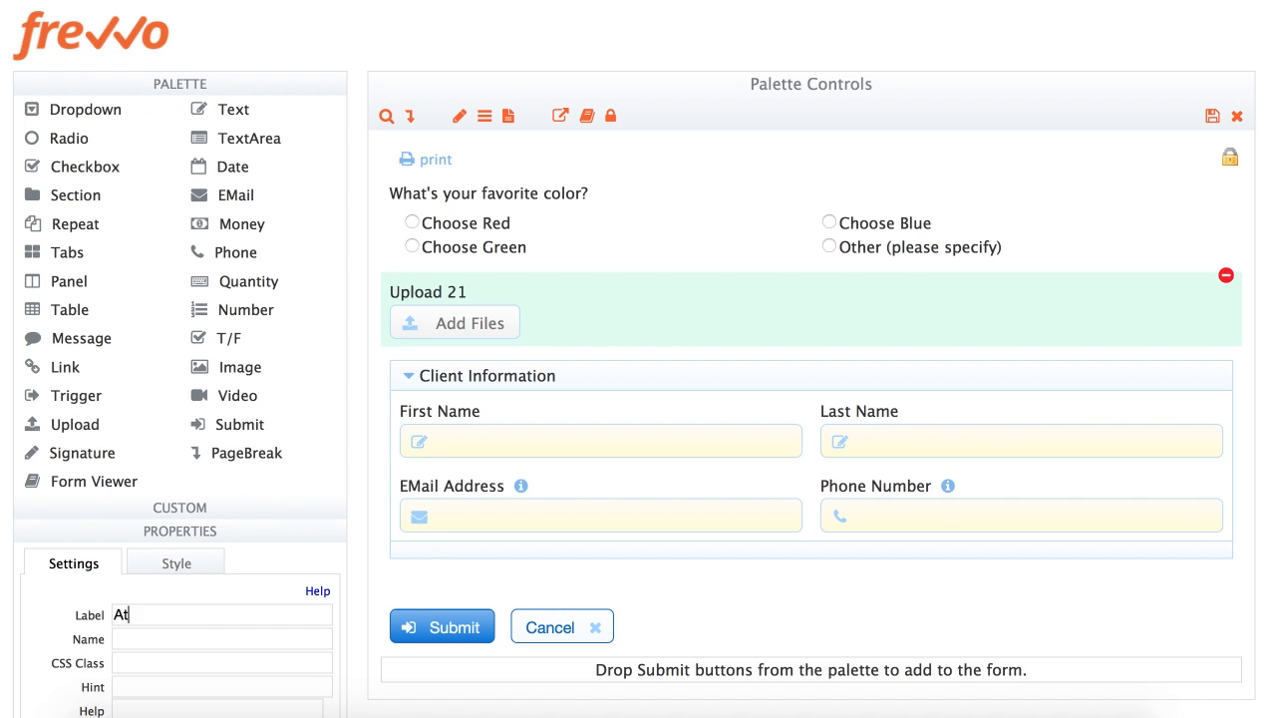
type("tahh receipts")
key("Tab")
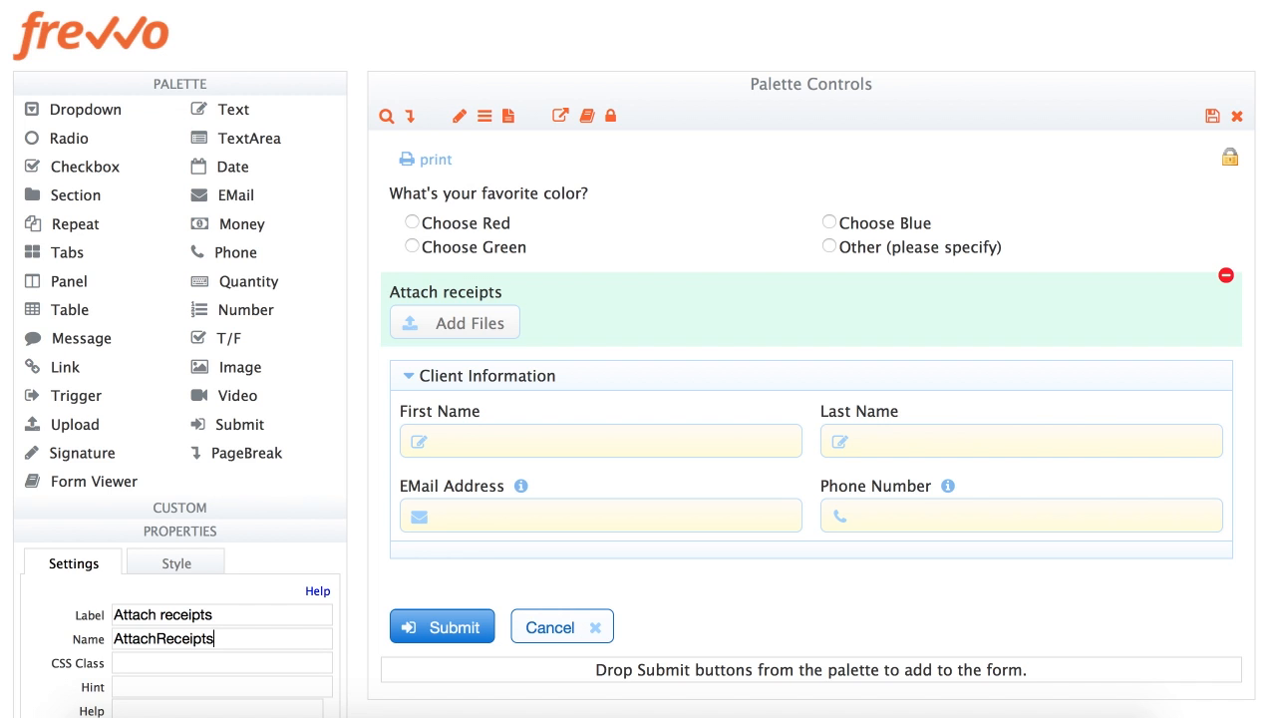
Require a minimum of 1 and maximum of 5 files, and restrict the content type to pdf
left_click(213, 89)
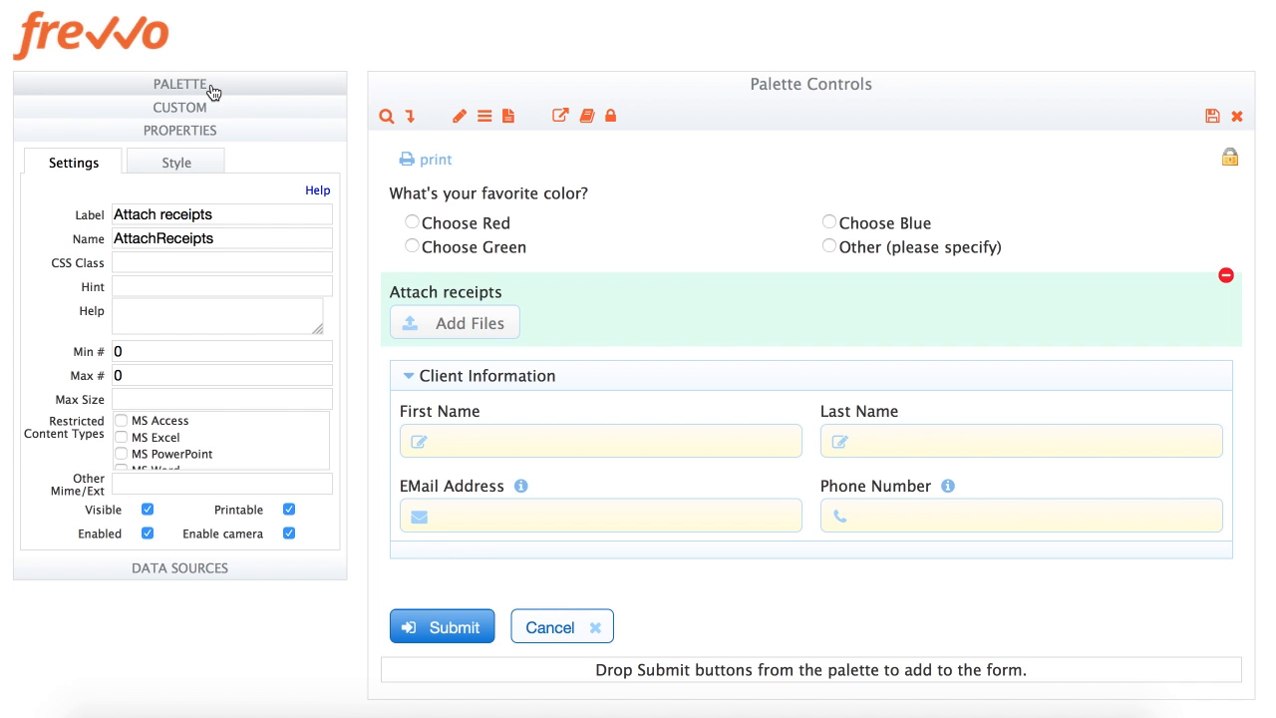
double_click(144, 352)
type("1")
key("Tab")
type("5")
key("Tab")
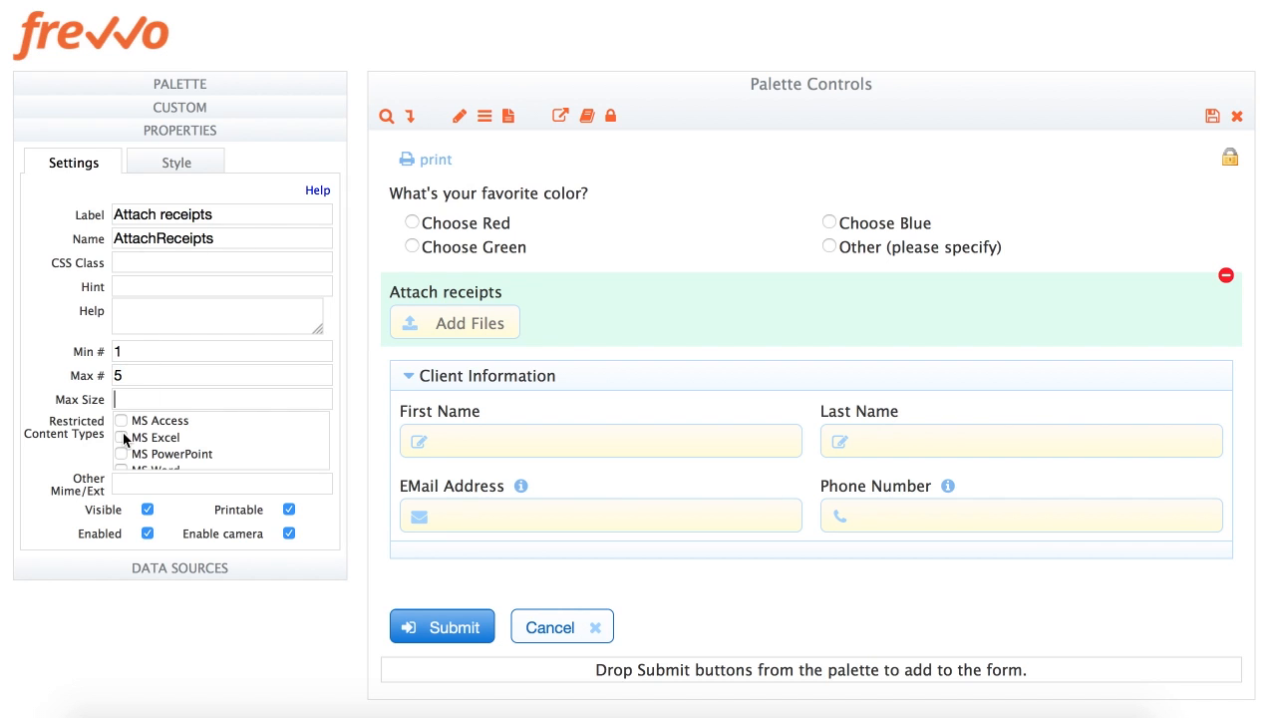
scroll(127, 442, "down", 3)
scroll(125, 442, "down", 3)
left_click(121, 435)
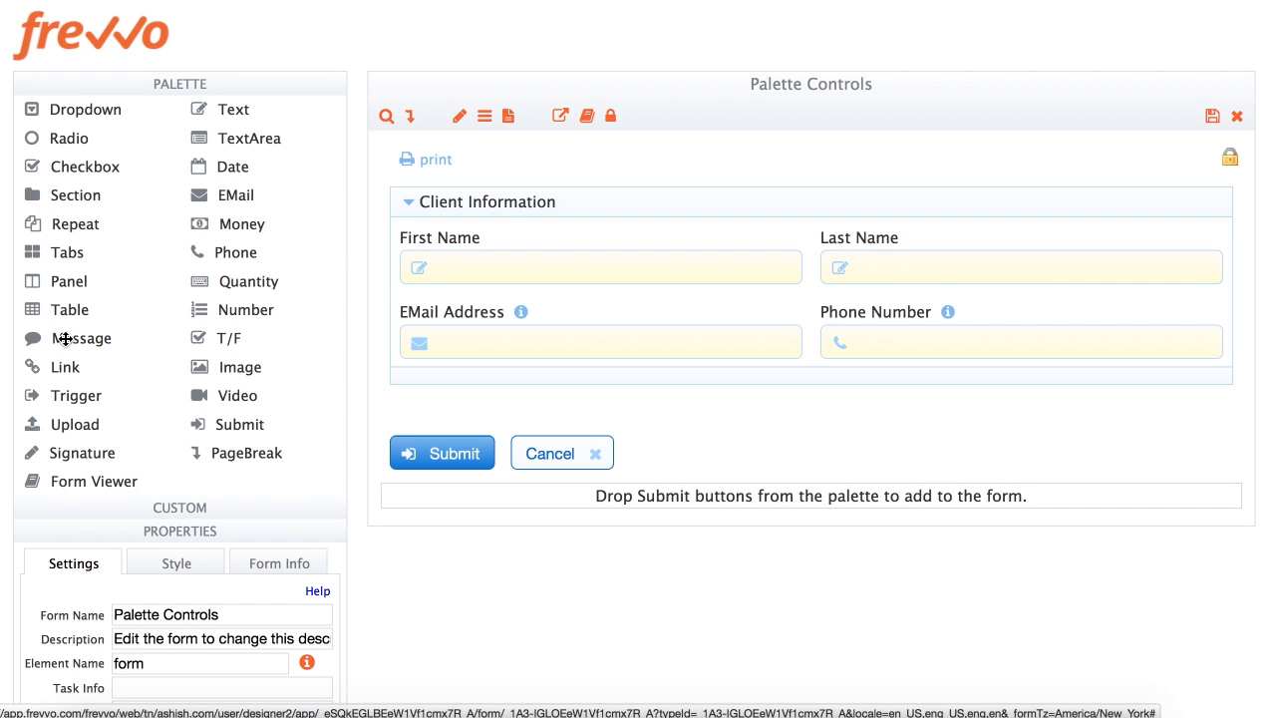
Place a Message block above Client Information and paste in the HTML pricing and billing links
left_click_drag(65, 339, 708, 201)
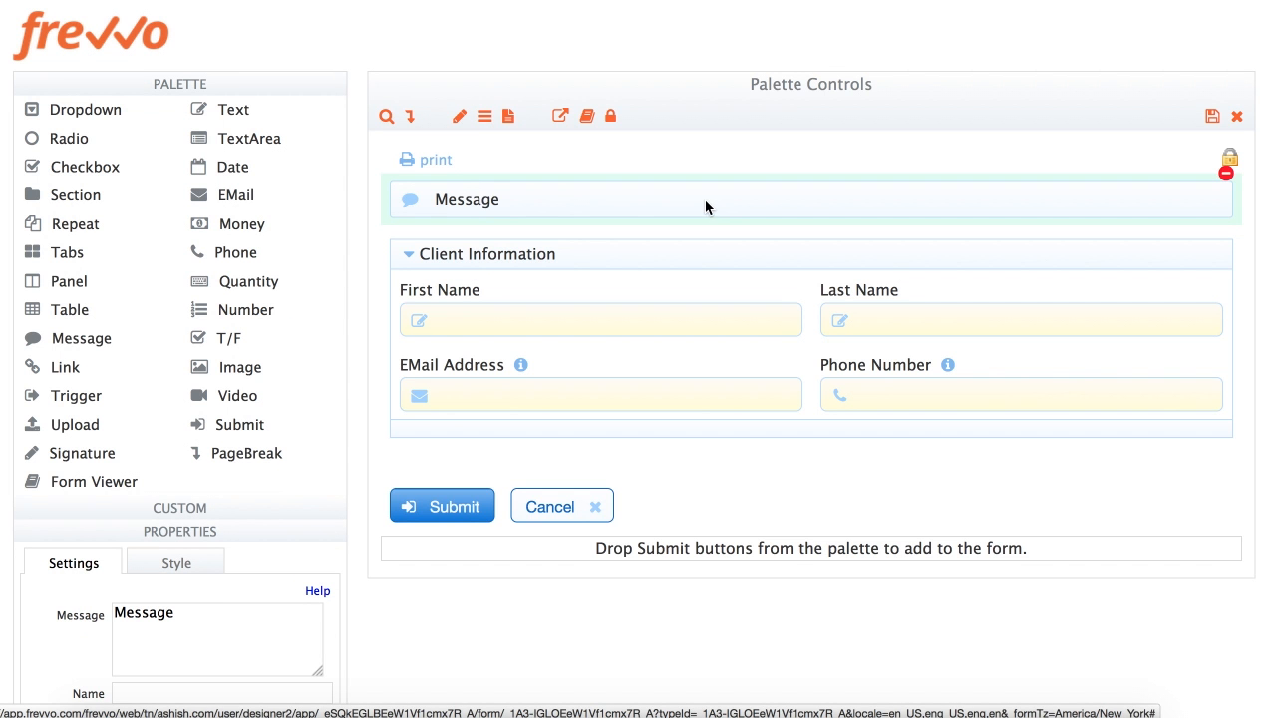
left_click(179, 92)
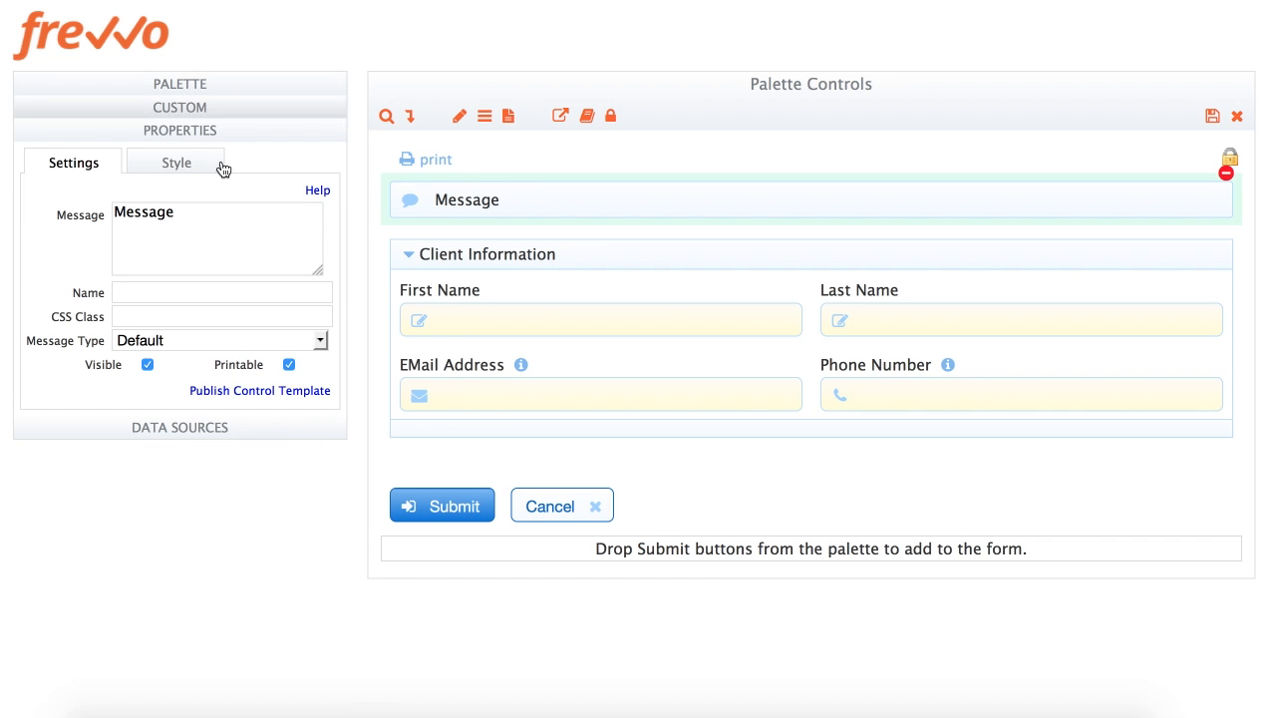
left_click_drag(314, 270, 342, 424)
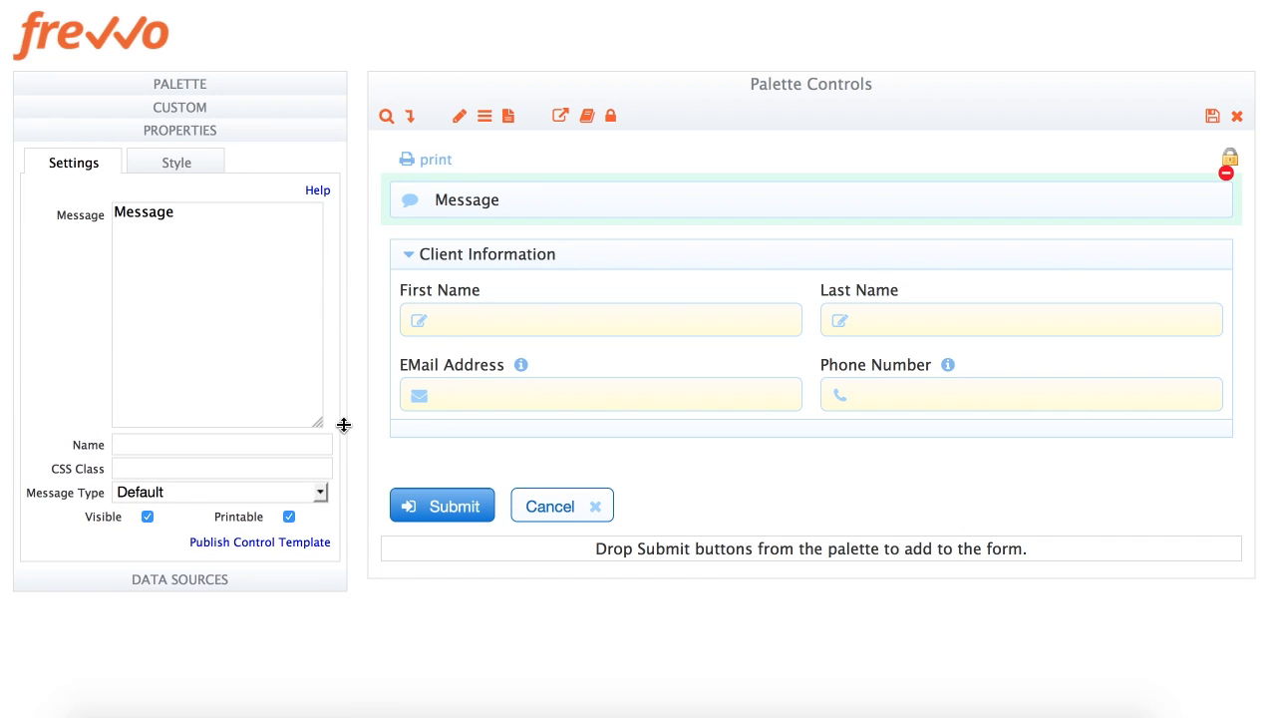
key("ctrl+a")
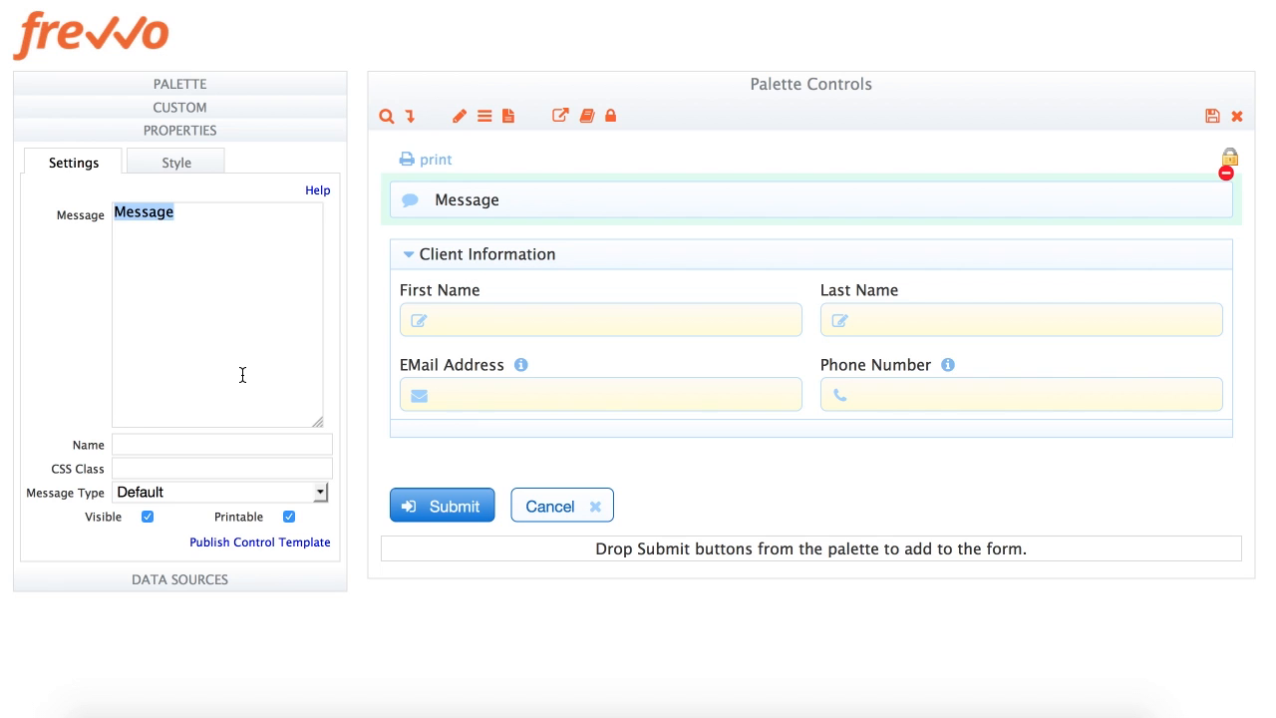
type("<ul> <li><a target=\"_new\" href=\"http://www.frevvo.com/pricing\">View pricing</a></li> <li><a target=\"_new\" href=\"http://docs.frevvo.com/d/display/latest/Purchasing+FAQ#PurchasingFAQ-Whatarethebillingterms\">View Billing Terms</a></li> </ul>")
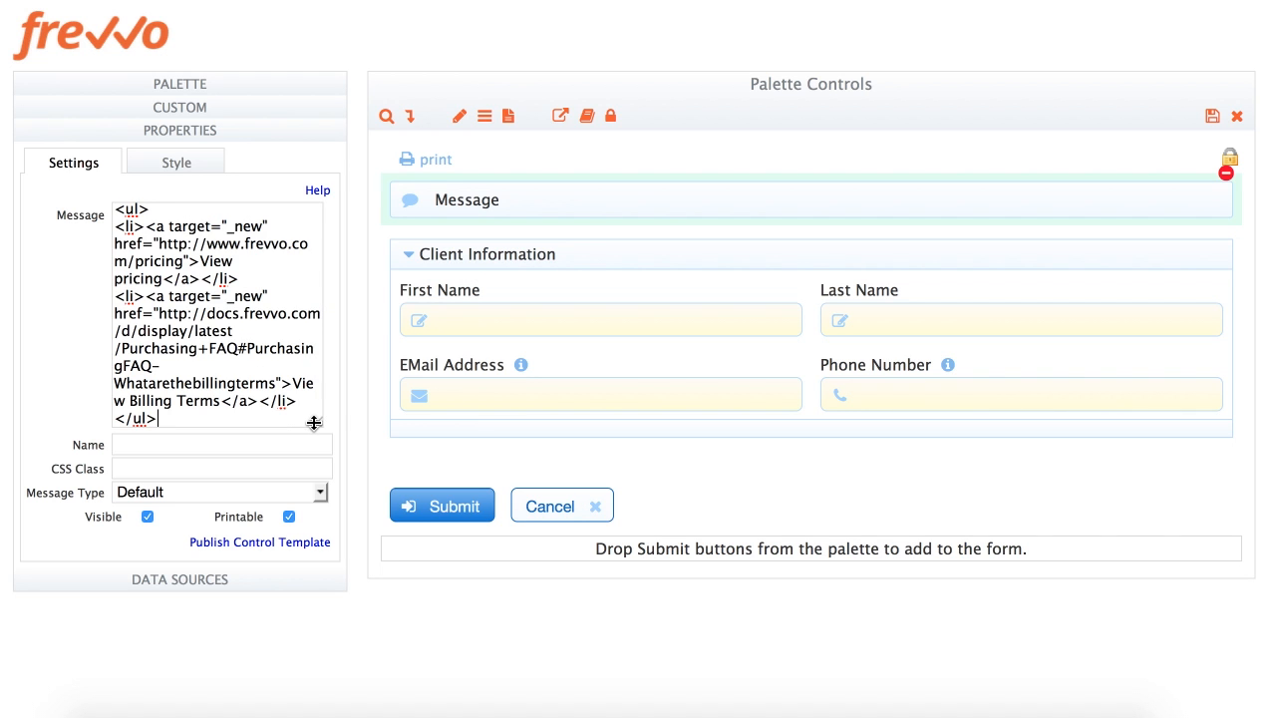
left_click_drag(317, 423, 320, 500)
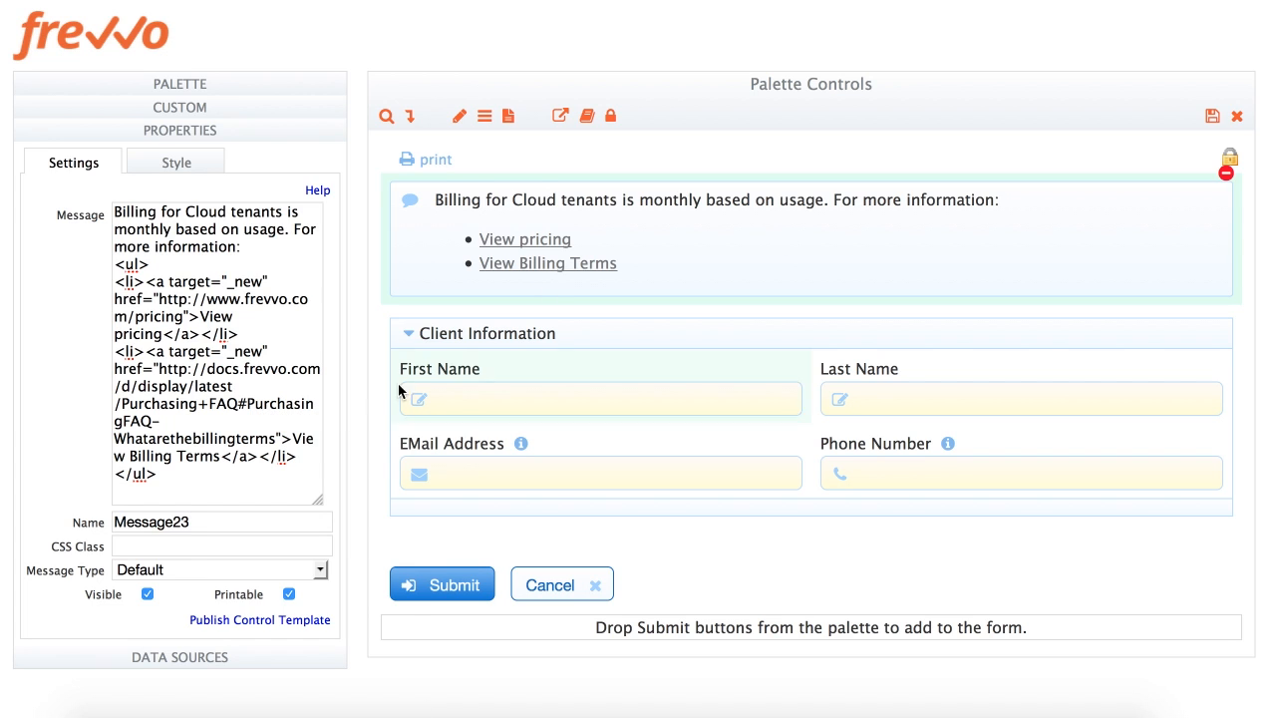
Cycle the message type through Success, Info, Warning and Error, ending on Info
left_click(189, 570)
left_click(172, 645)
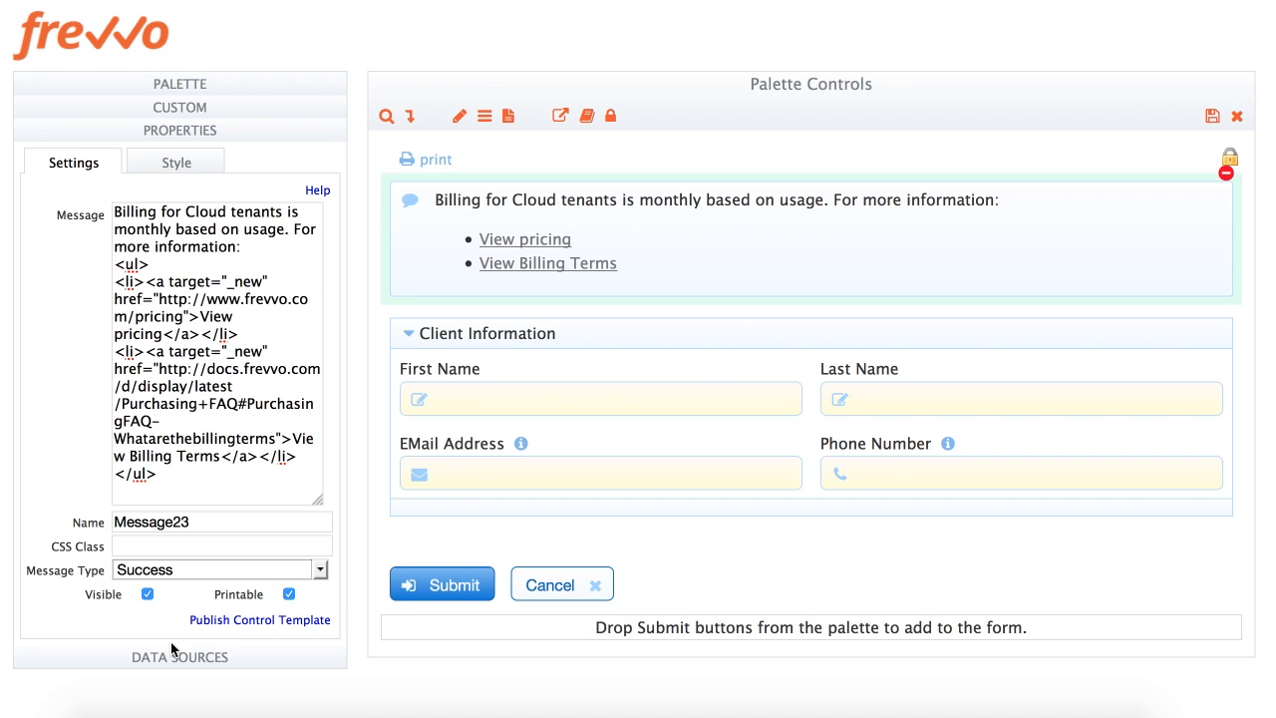
left_click(180, 570)
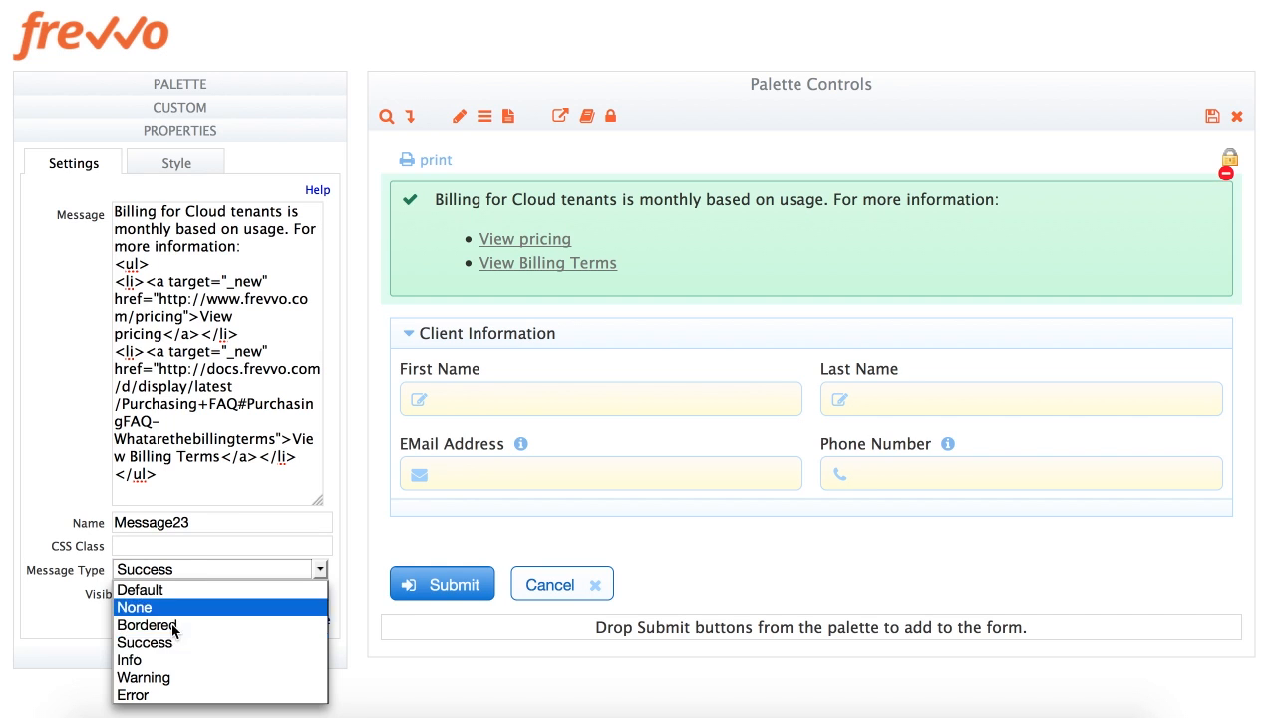
left_click(169, 660)
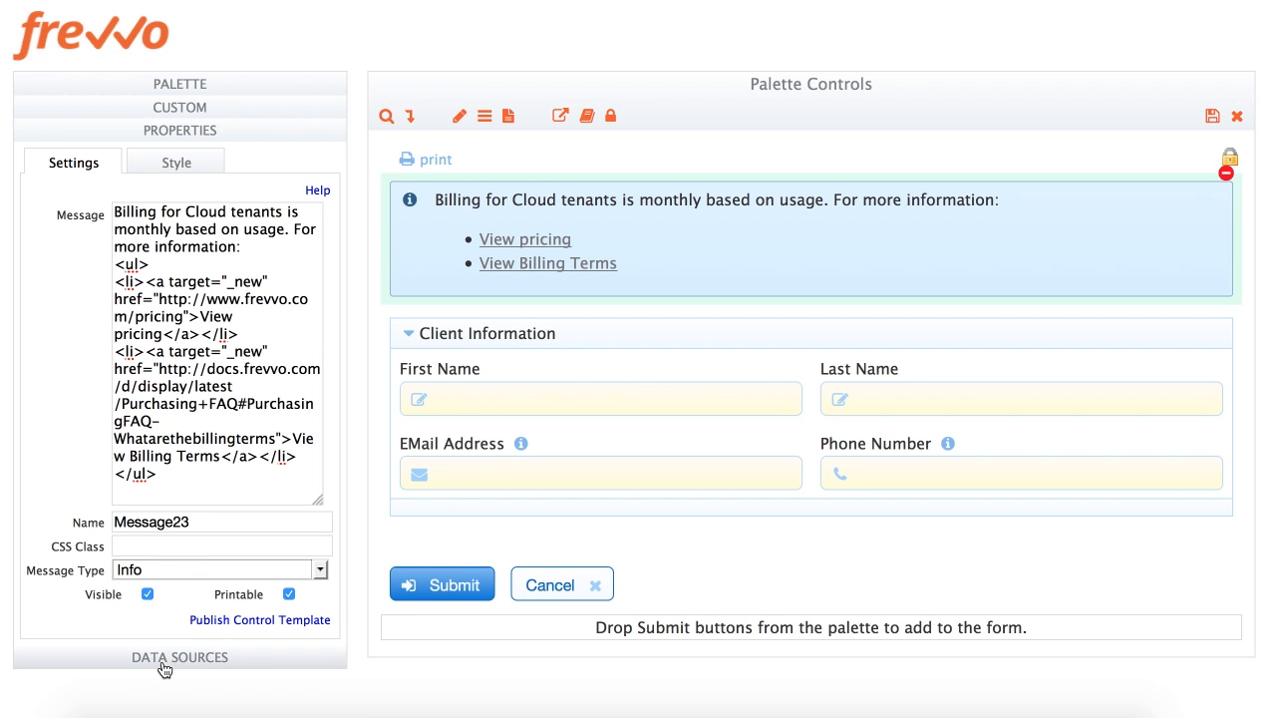
left_click(185, 573)
left_click(170, 677)
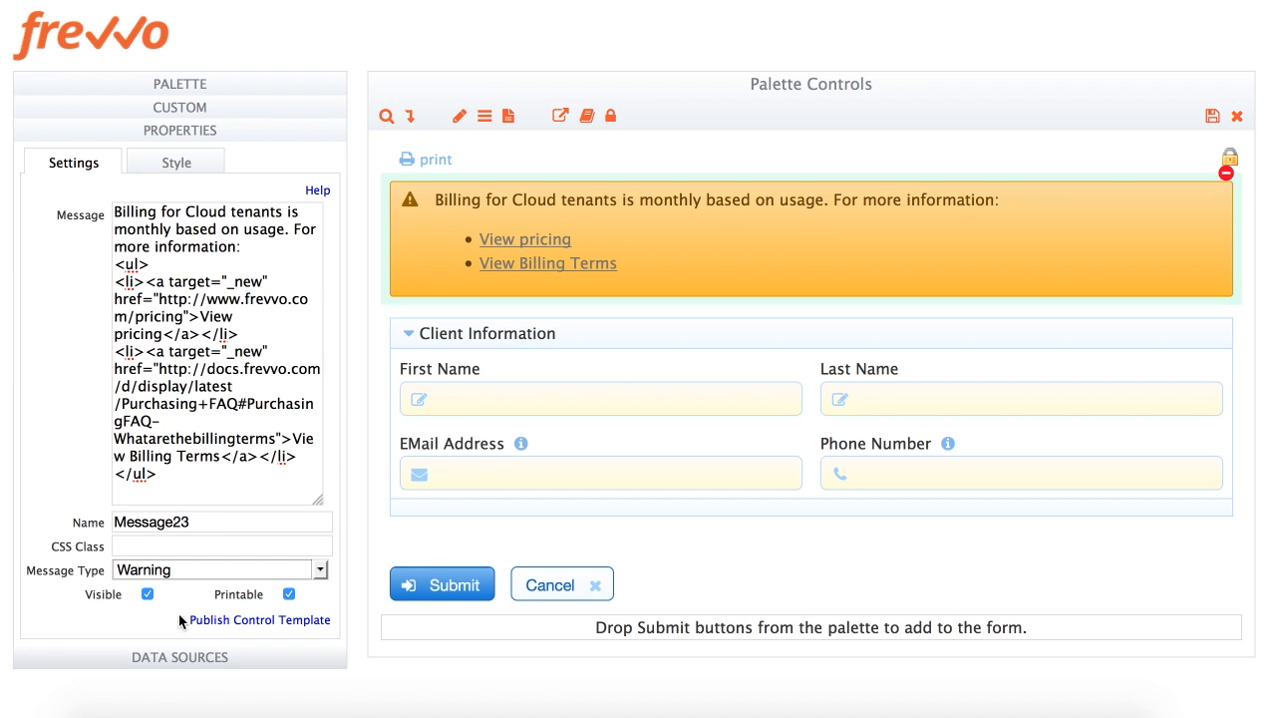
left_click(191, 568)
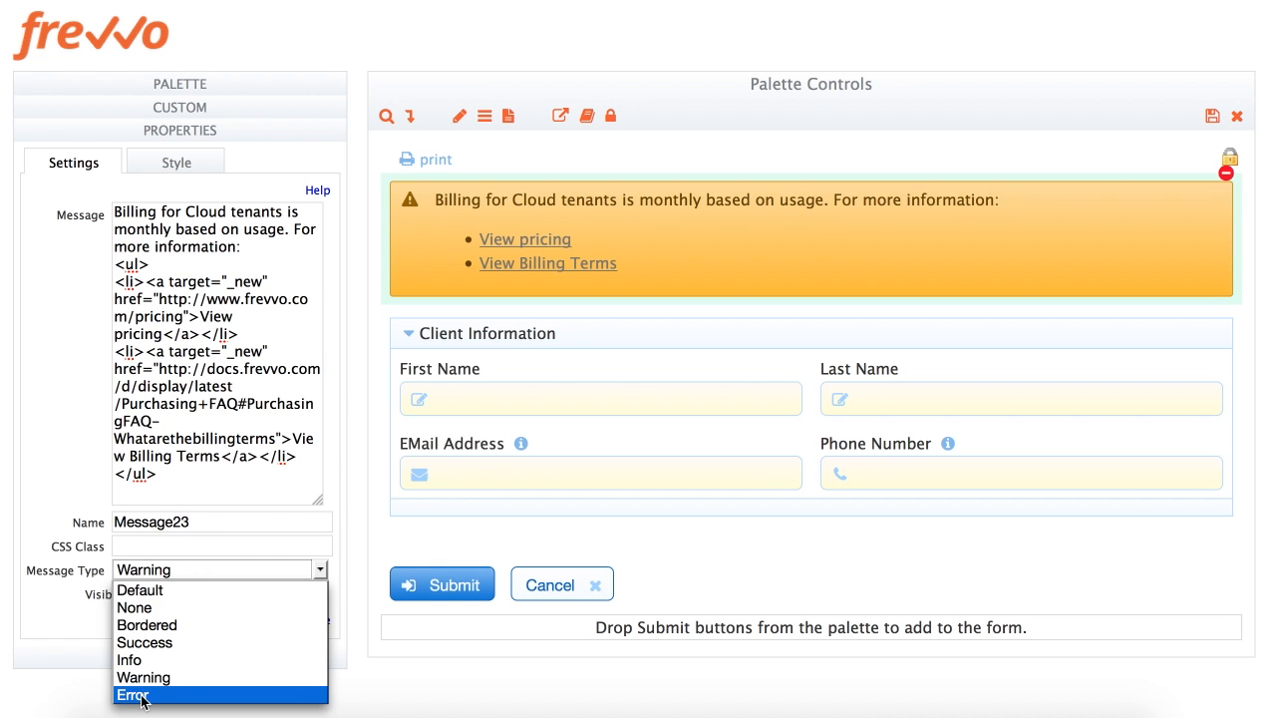
left_click(140, 696)
left_click(179, 572)
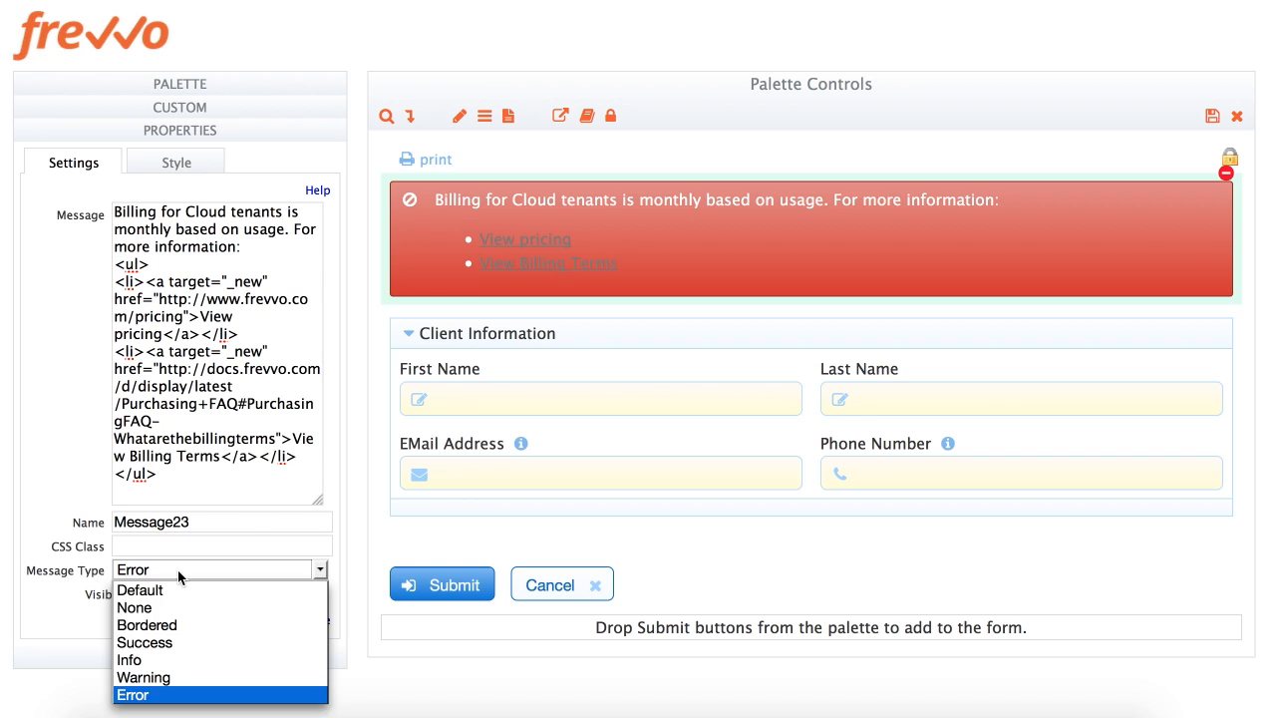
left_click(163, 662)
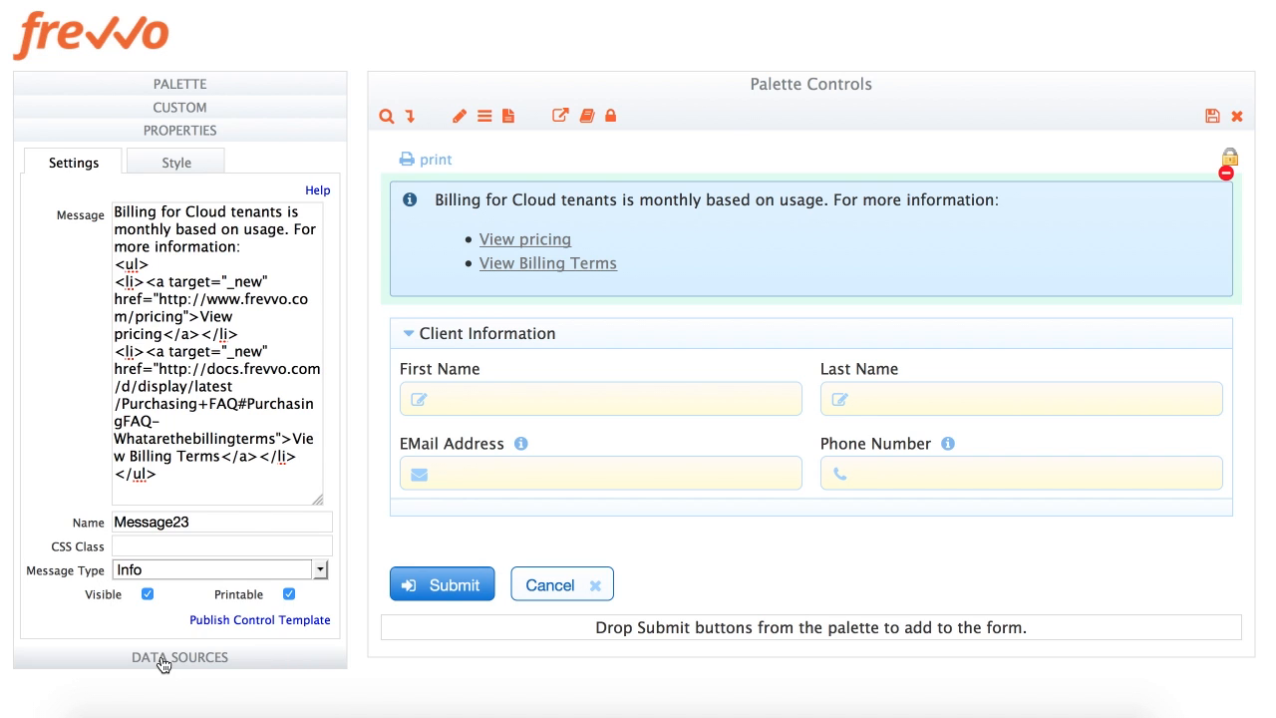
Try italic, bold-off and centred text on the message, then revert the centring and italics
left_click(177, 165)
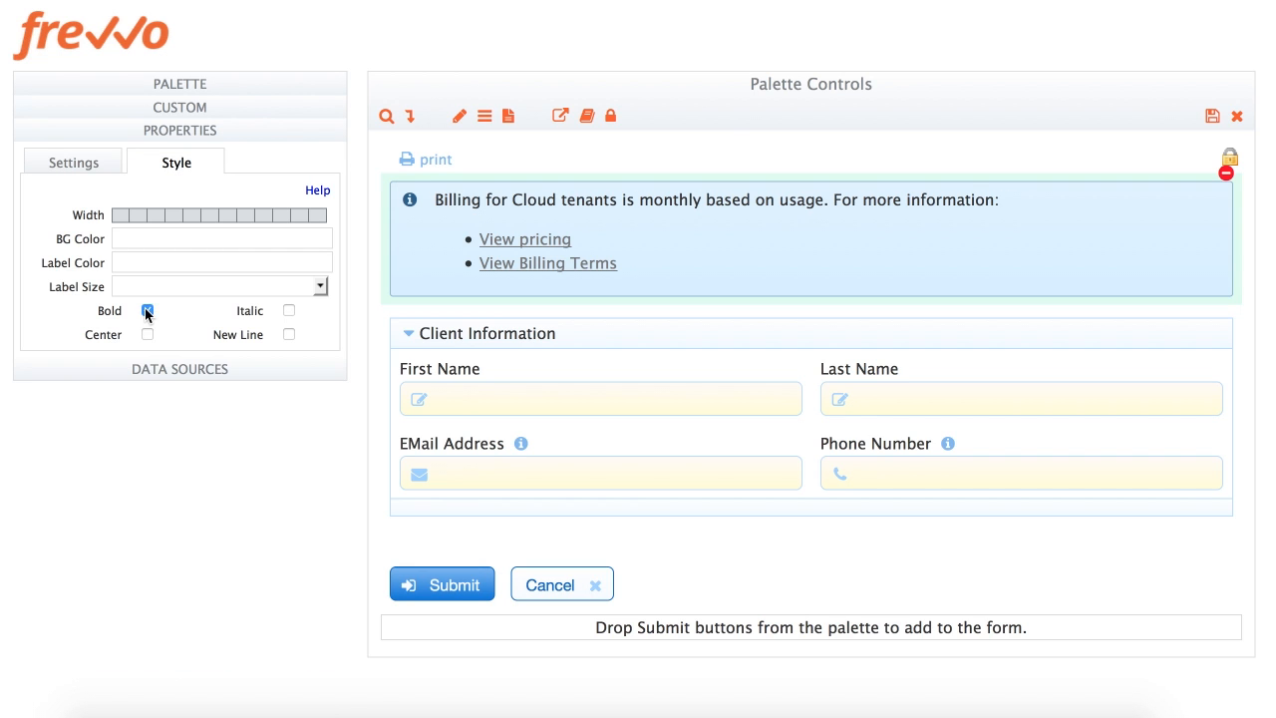
left_click(289, 312)
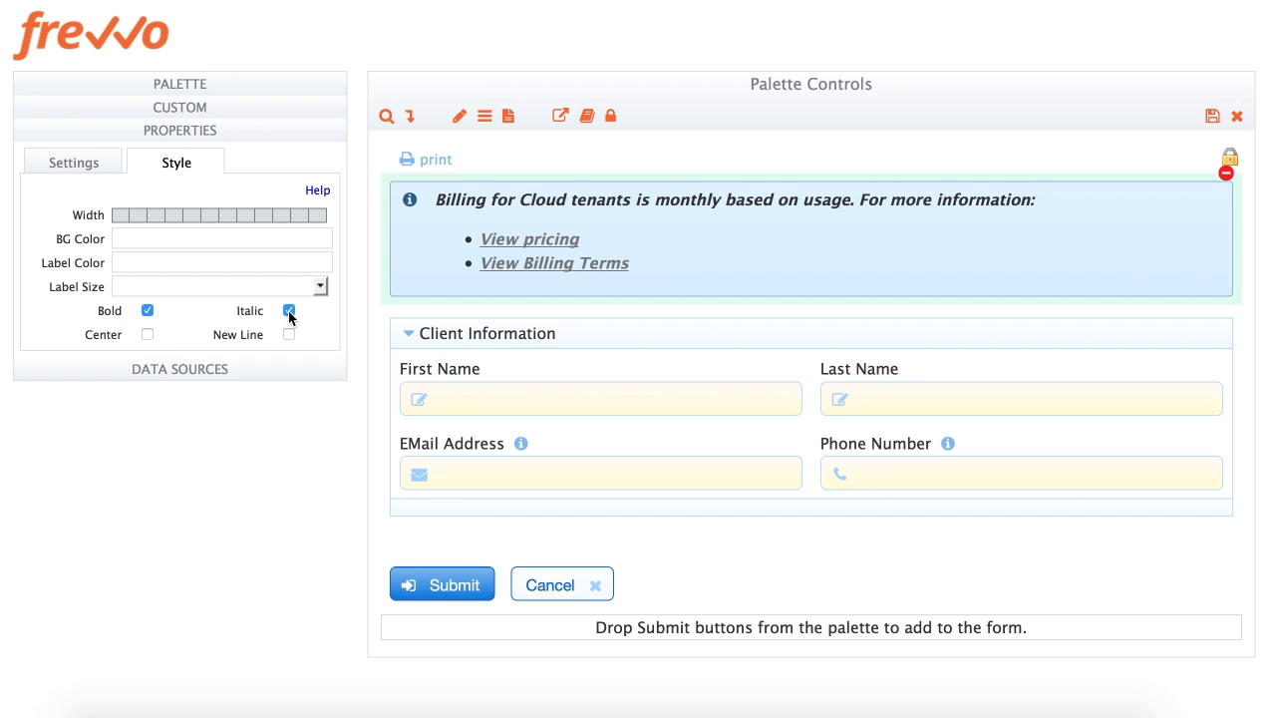
left_click(145, 310)
left_click(147, 335)
left_click(147, 335)
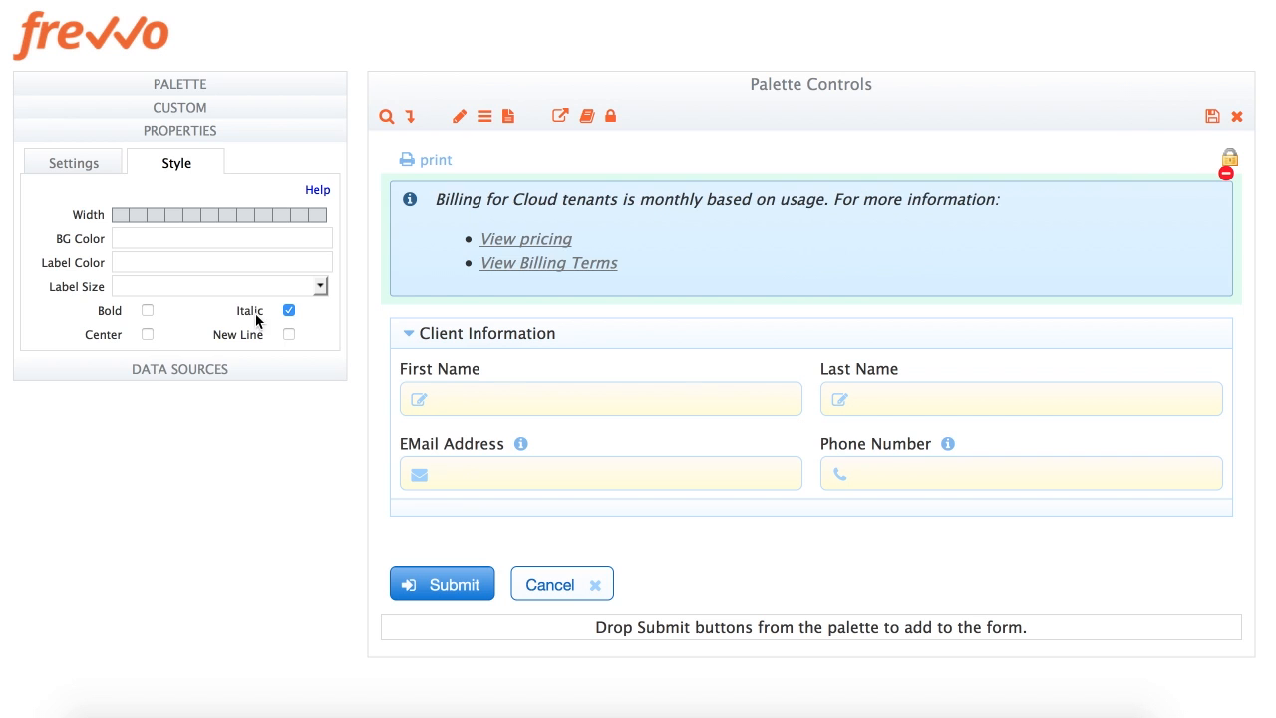
left_click(289, 310)
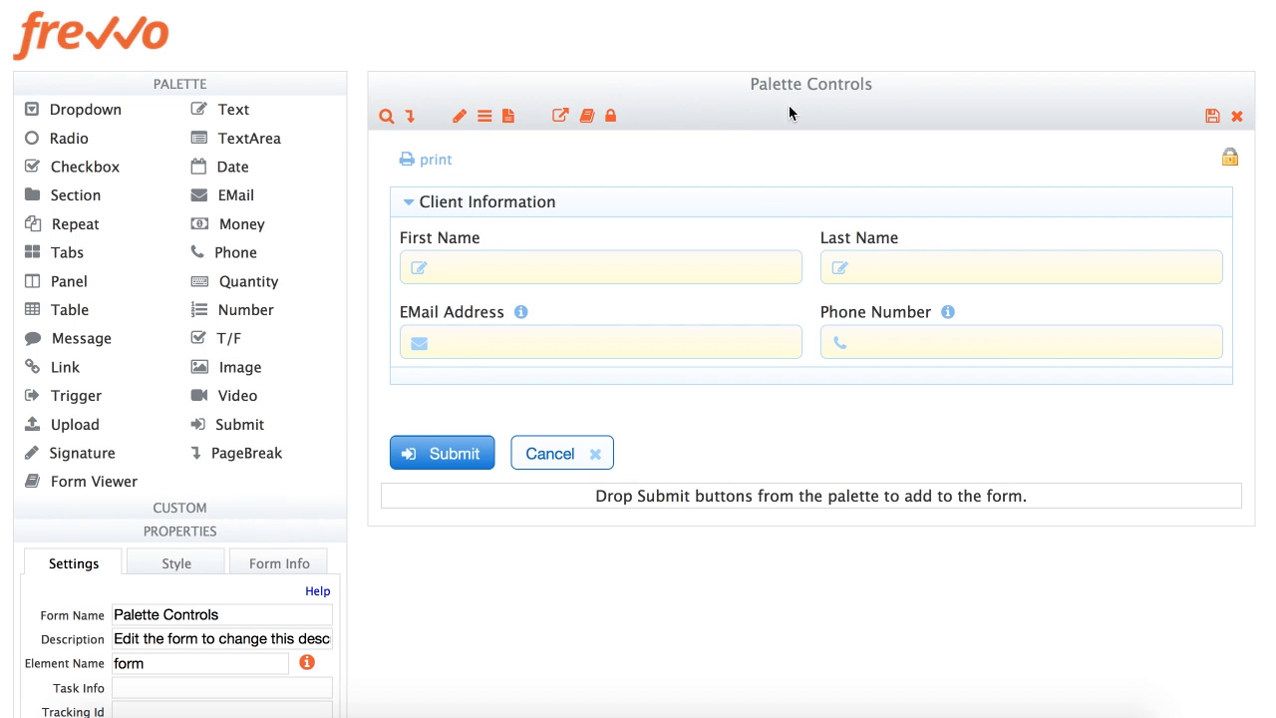
Wrap Client Information in a Repeat container with Max # 3, then close the designer
left_click_drag(32, 227, 706, 195)
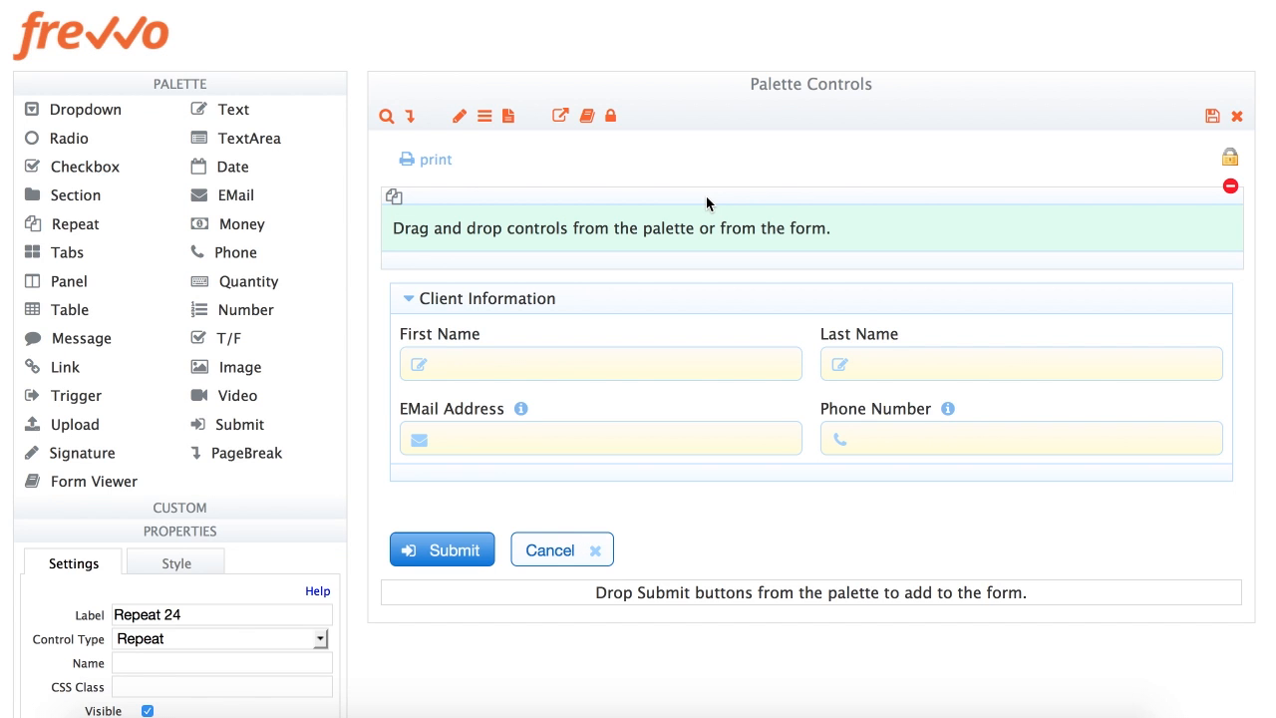
mouse_move(1034, 299)
left_mouse_down()
mouse_move(982, 257)
mouse_move(982, 237)
left_mouse_up()
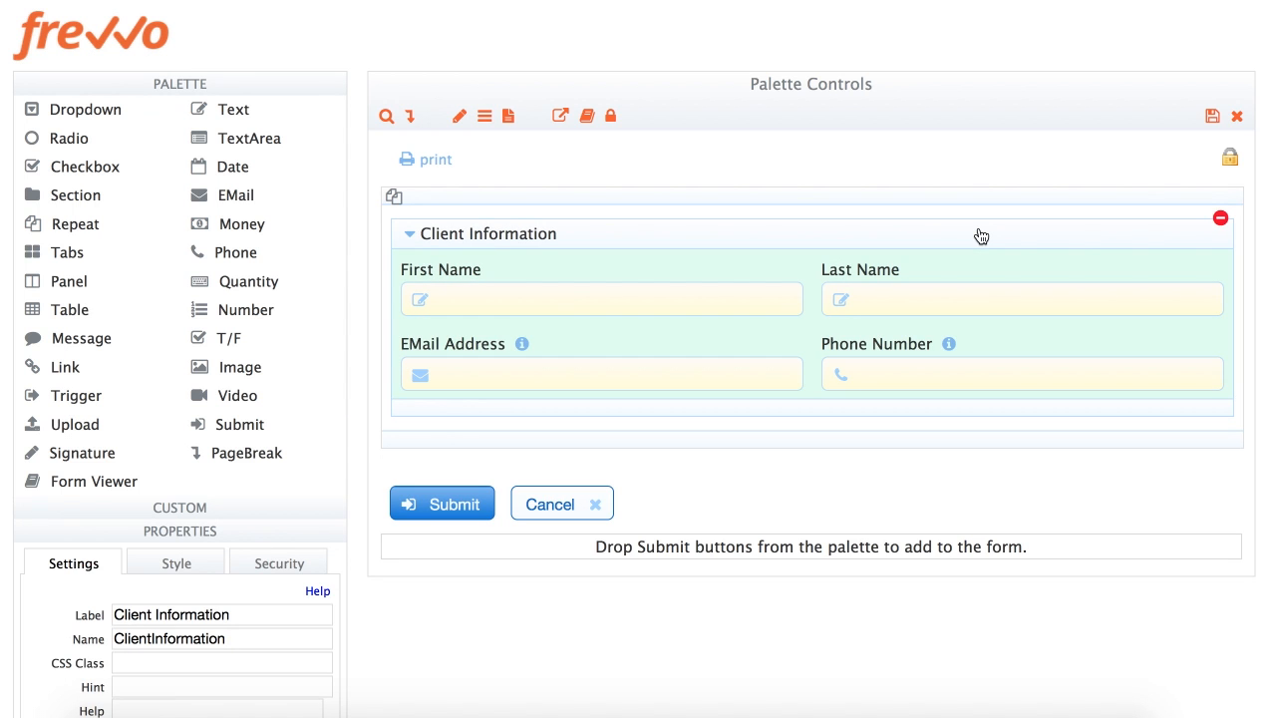
scroll(981, 384, "down", 1)
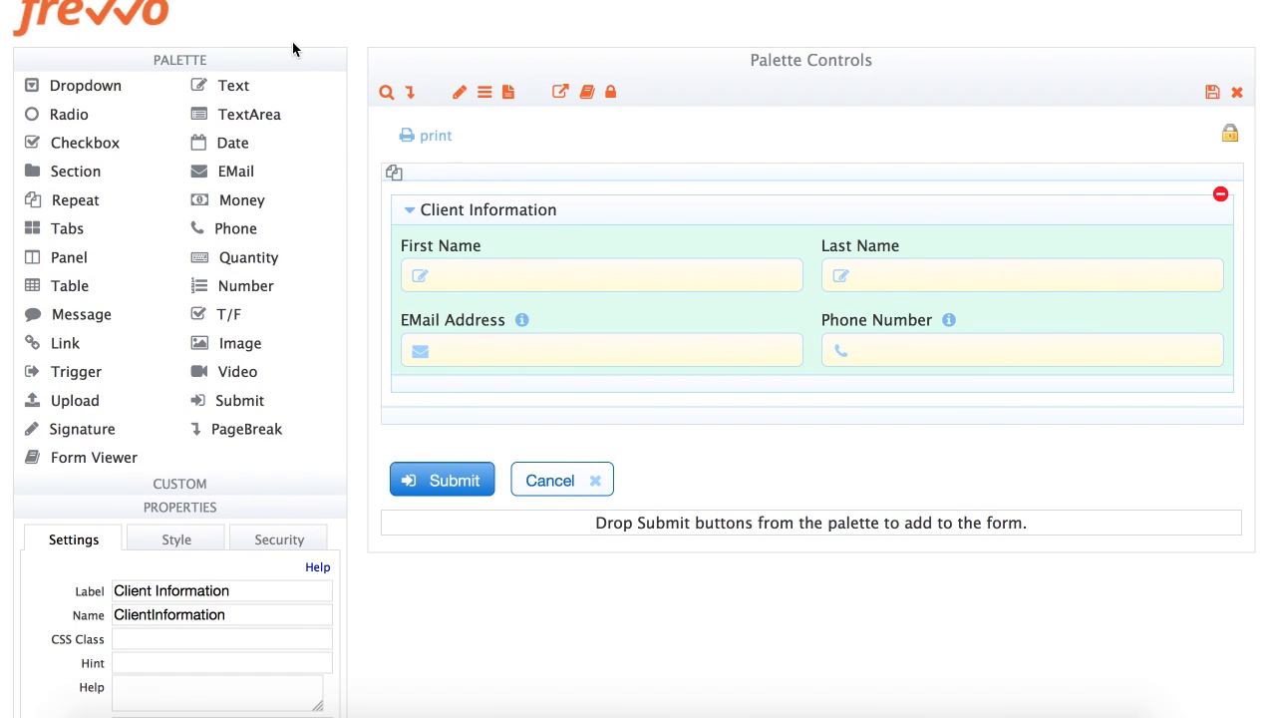
left_click(246, 66)
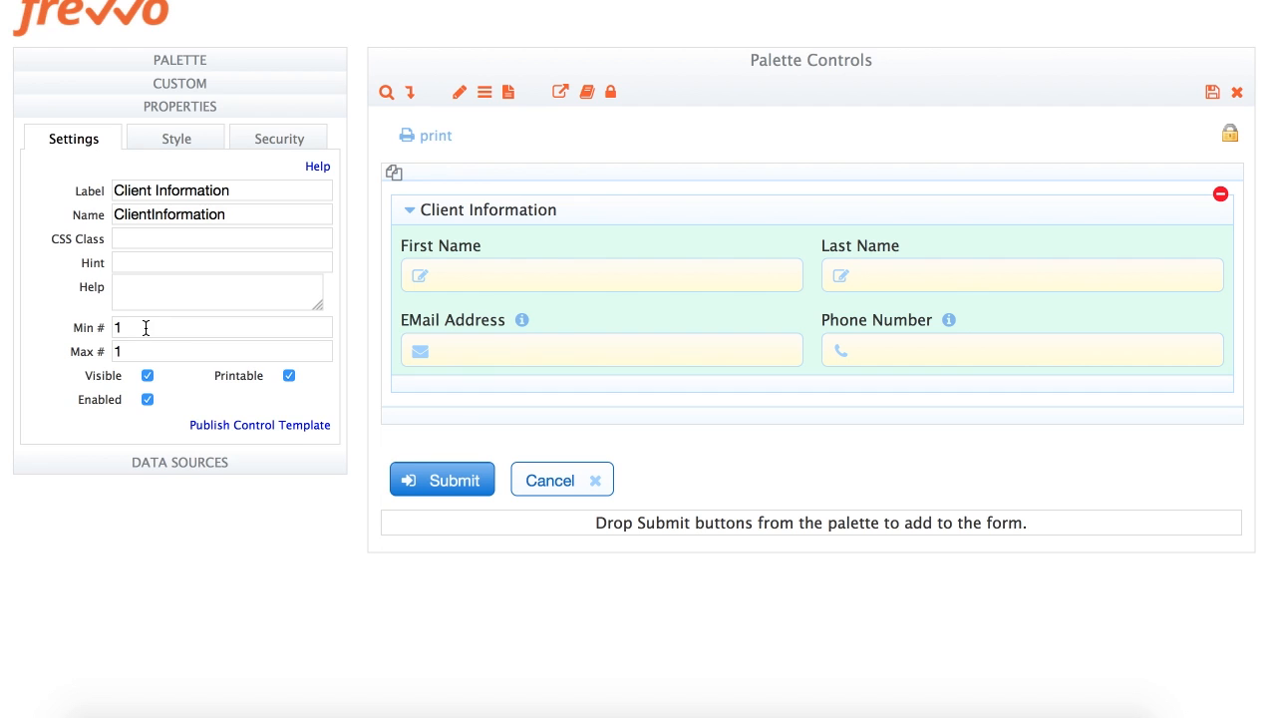
key("Tab")
type("3")
key("Tab")
left_click(1212, 92)
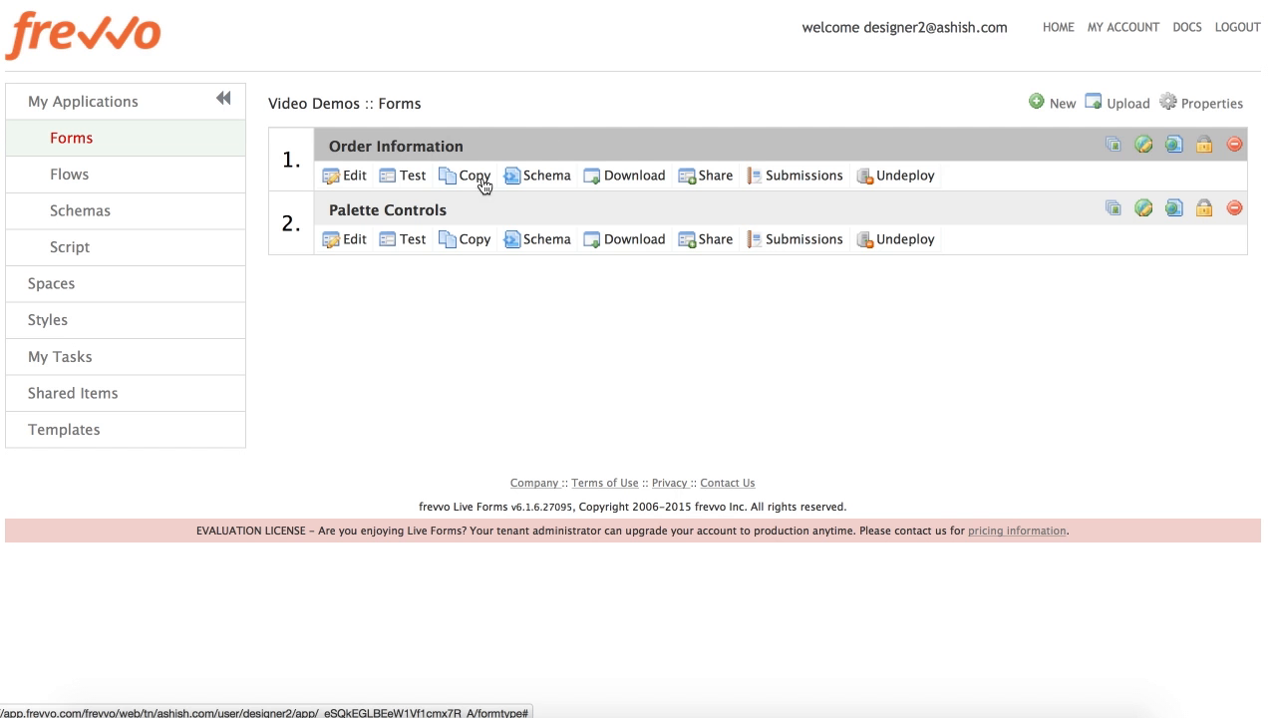
Test Palette Controls, adding Client Information sections up to three and then removing one
left_click(401, 247)
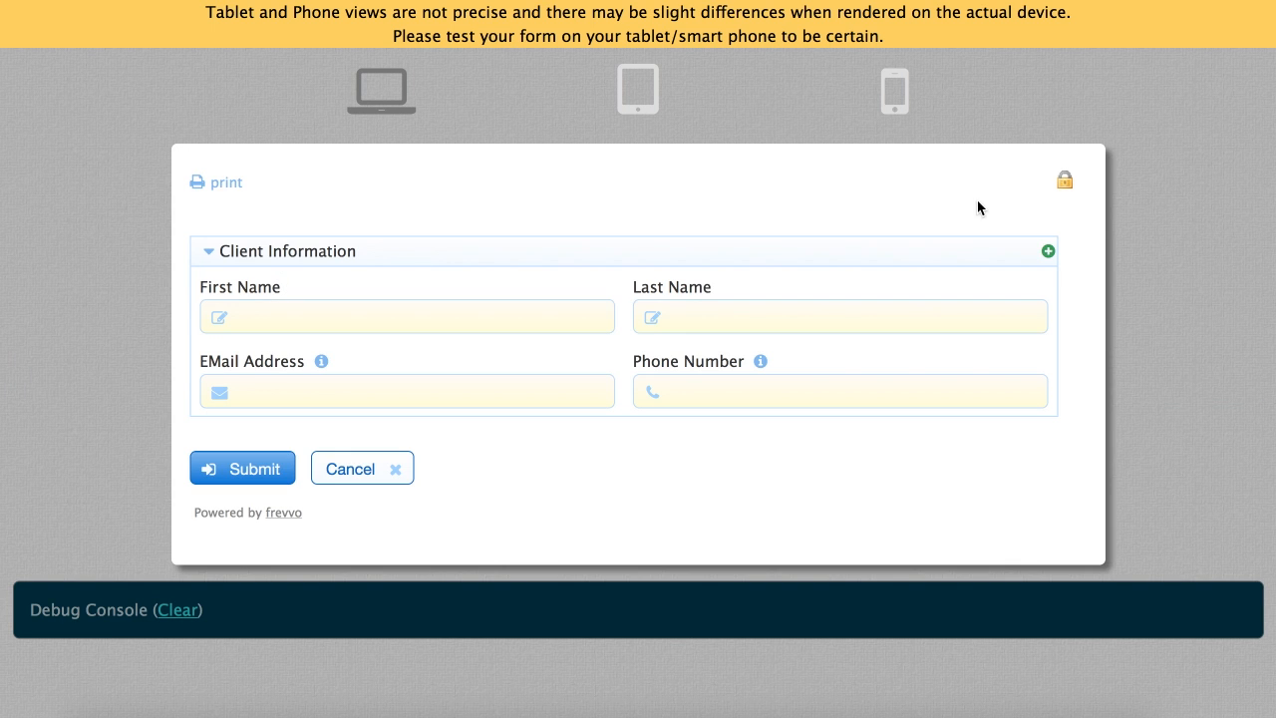
left_click(1048, 253)
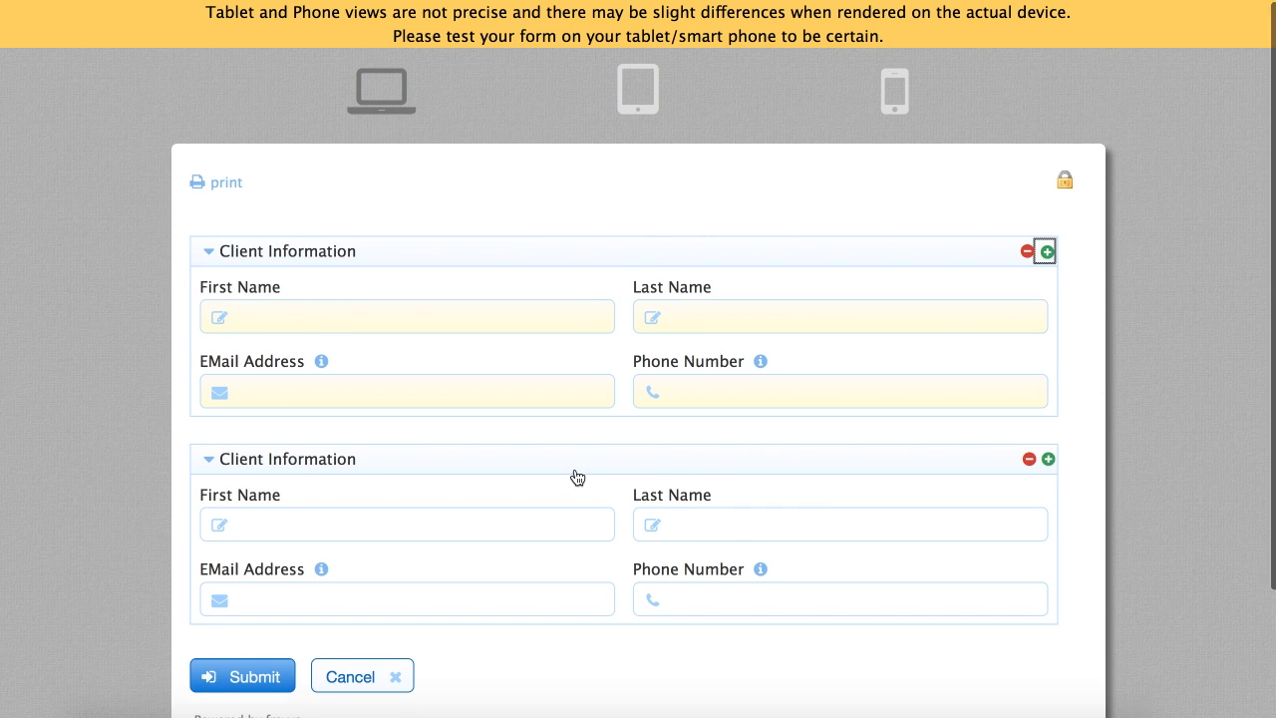
scroll(577, 478, "down", 2)
left_click(1048, 371)
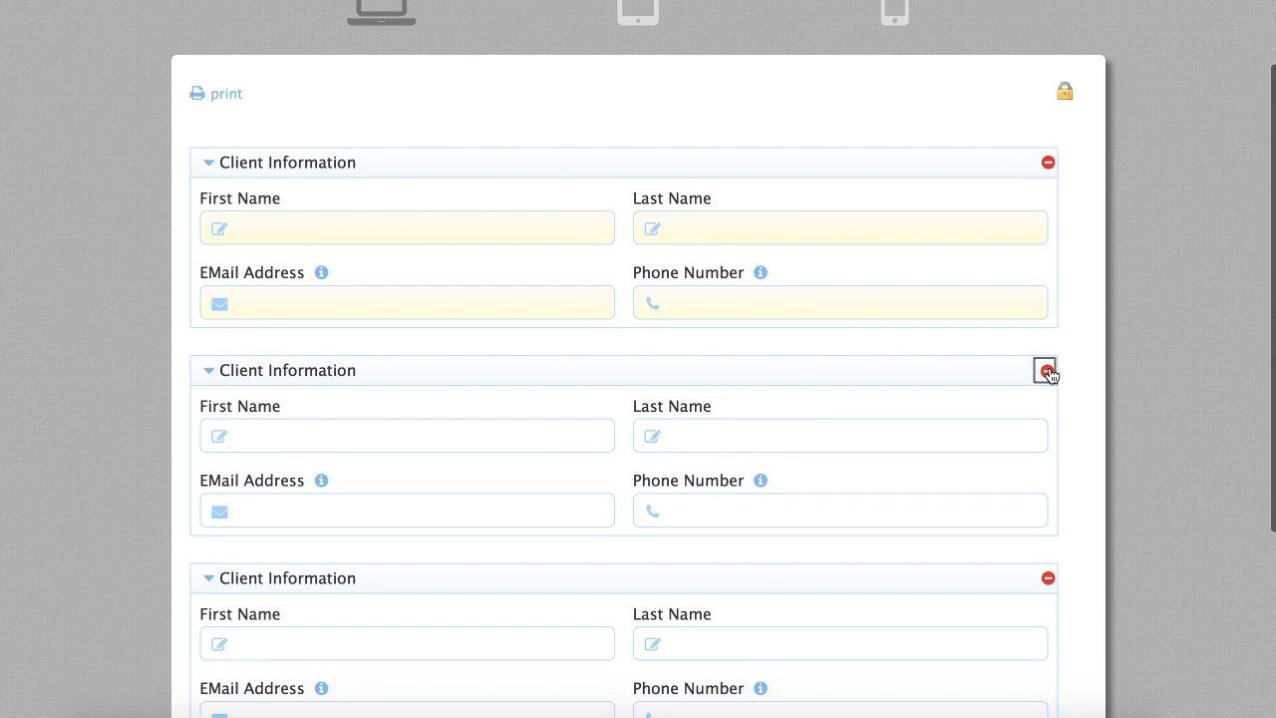
scroll(985, 469, "down", 2)
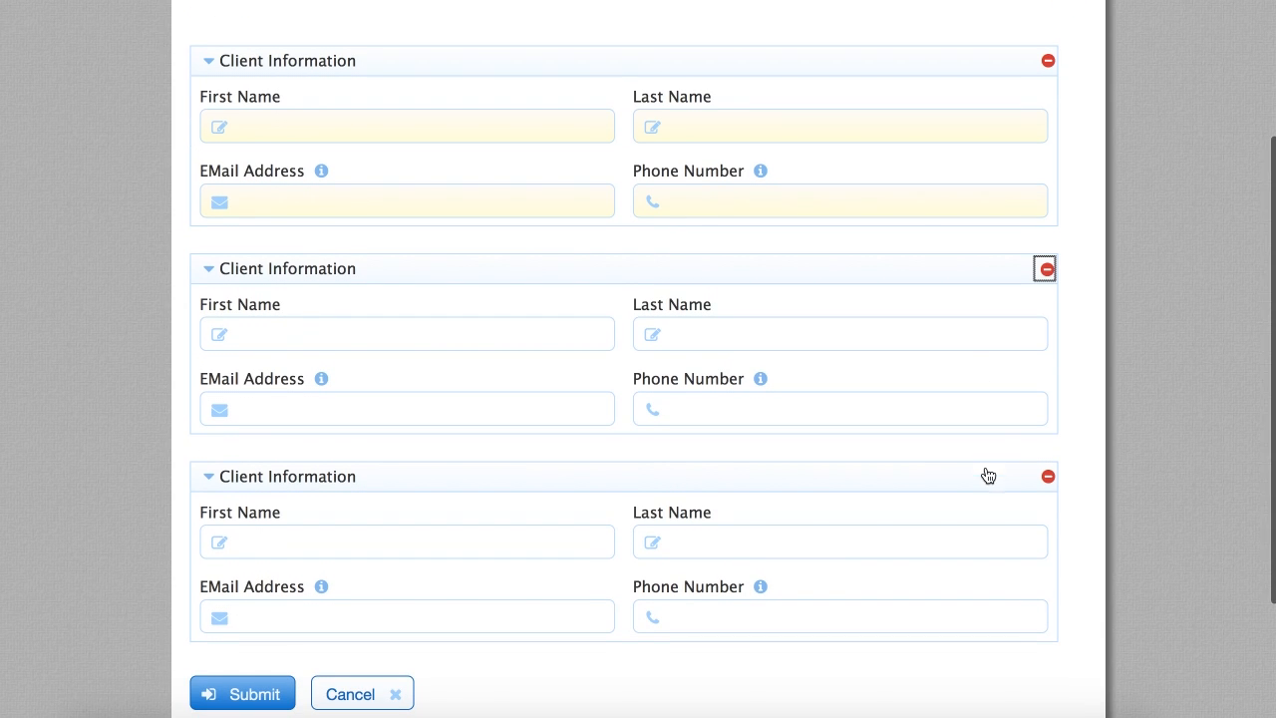
left_click(1045, 272)
Autofill the first client's details, clear the second client's first name, then remove the first section
left_click(410, 171)
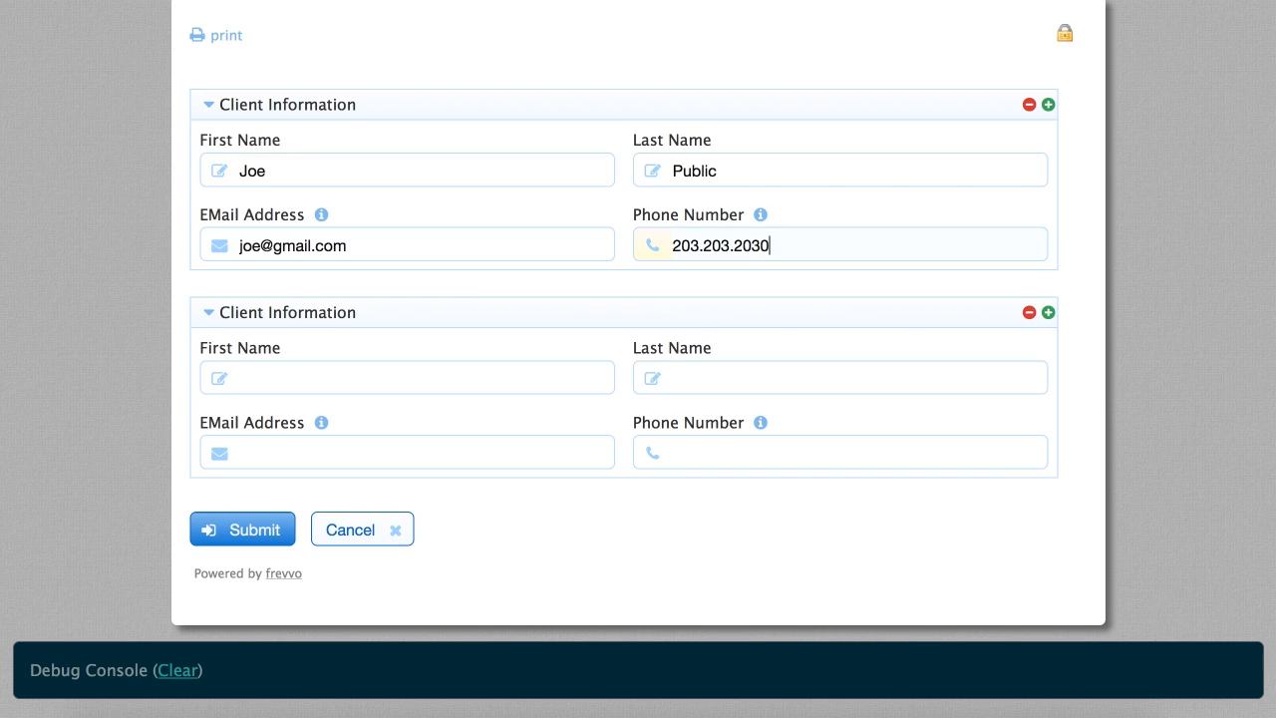
key("Tab")
left_click(286, 383)
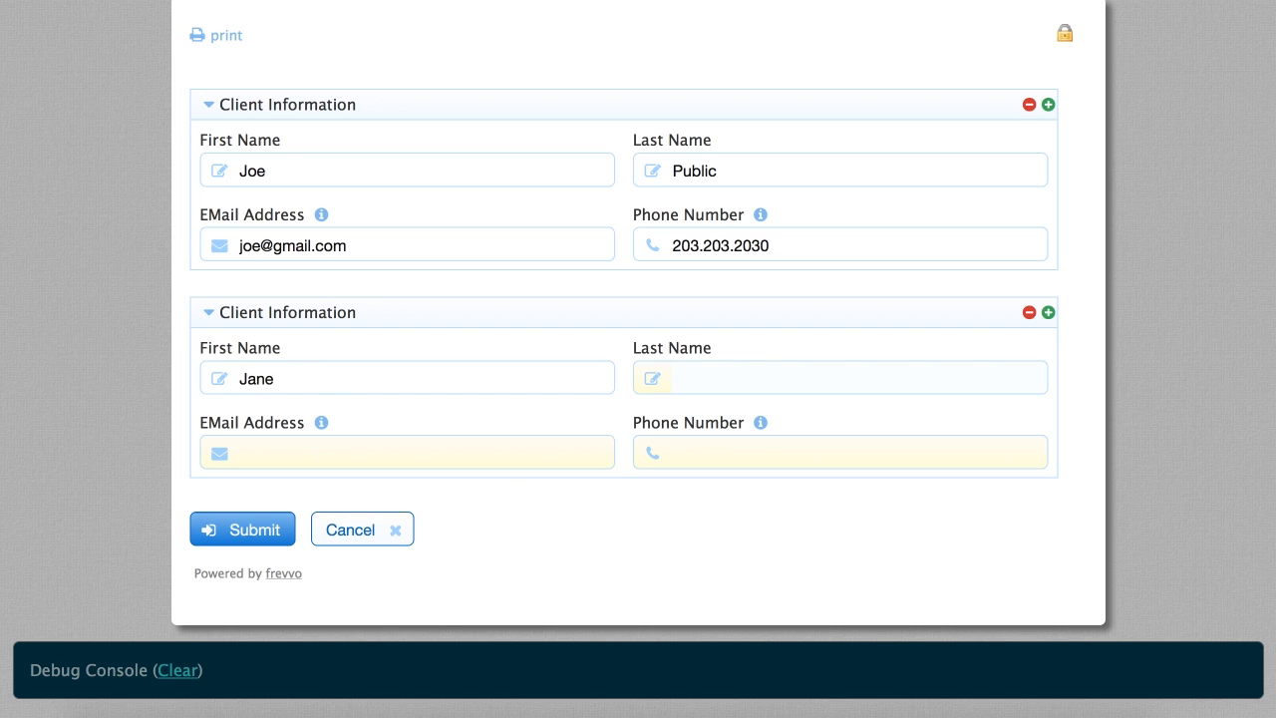
double_click(298, 384)
key("BackSpace")
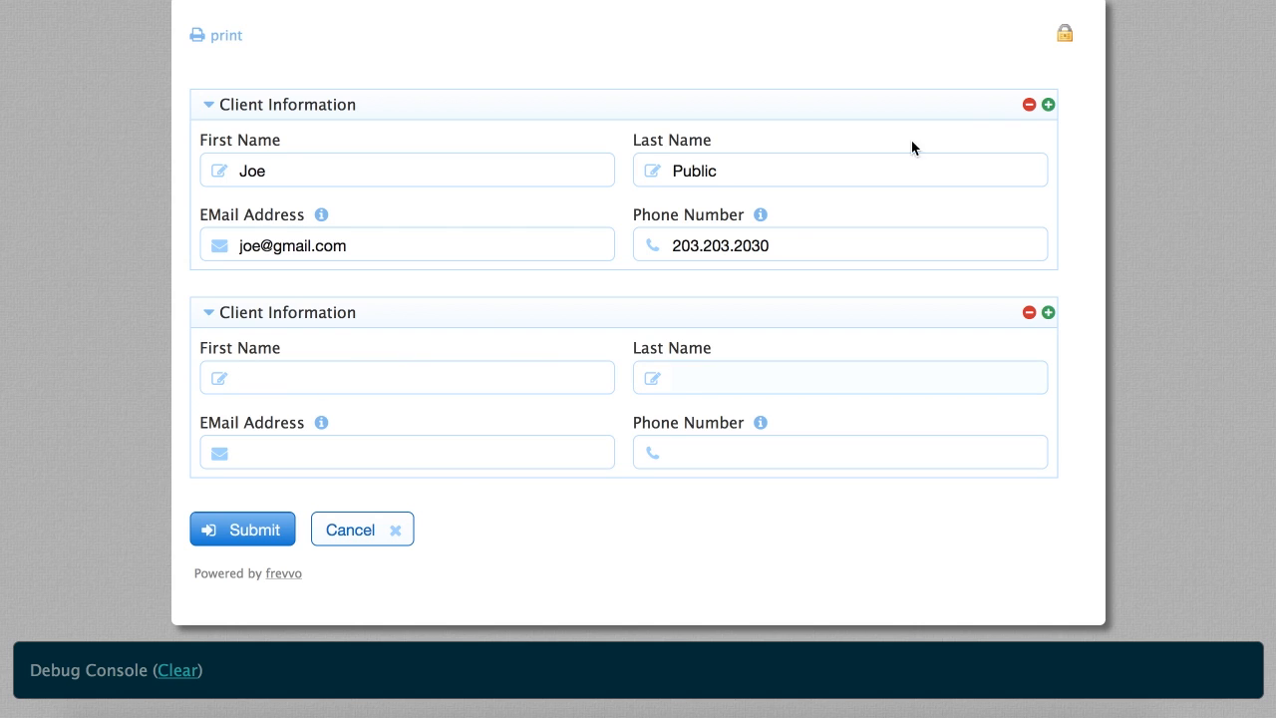
left_click(1029, 103)
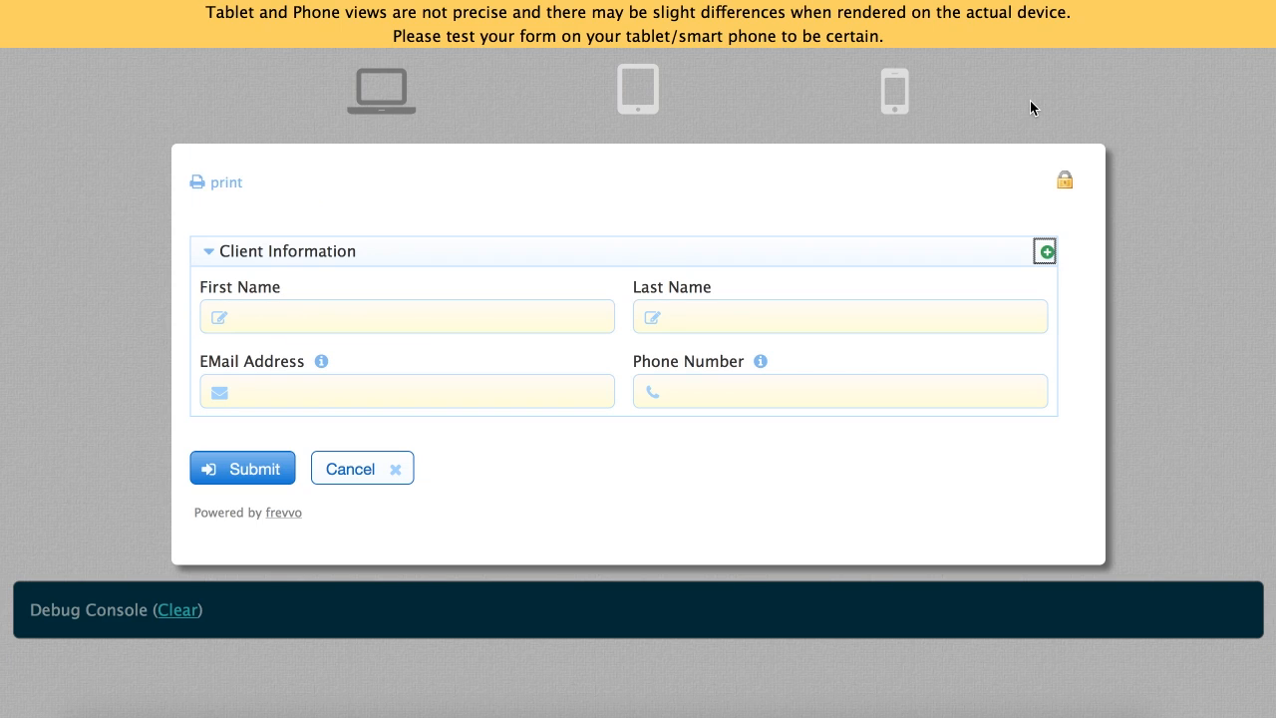
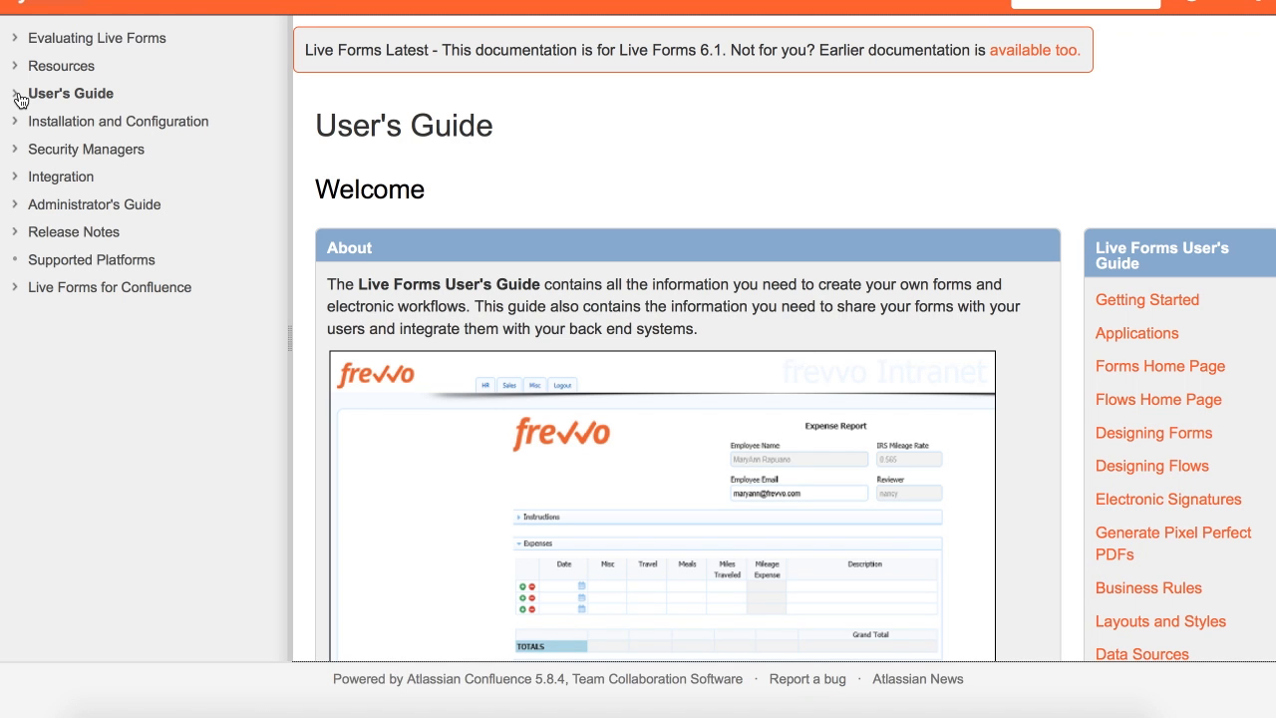
In the docs sidebar, go to User's Guide > Designing Forms > Palette Controls
left_click(17, 96)
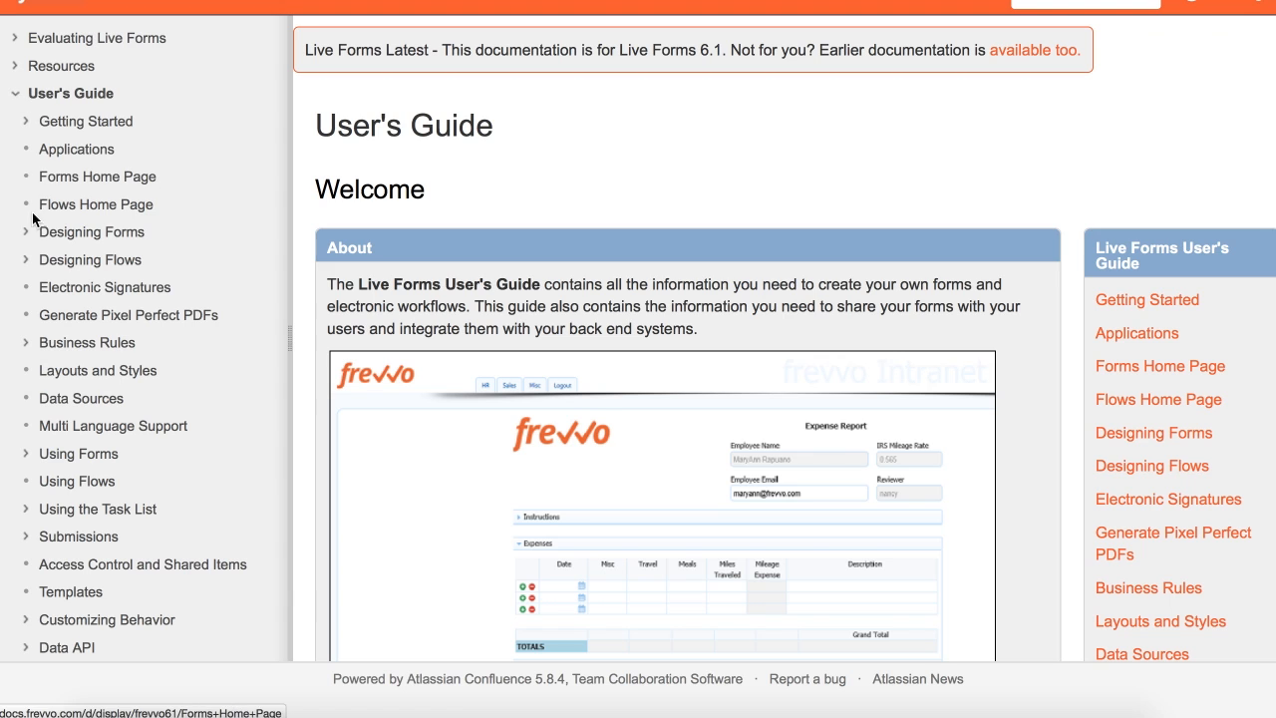
left_click(27, 237)
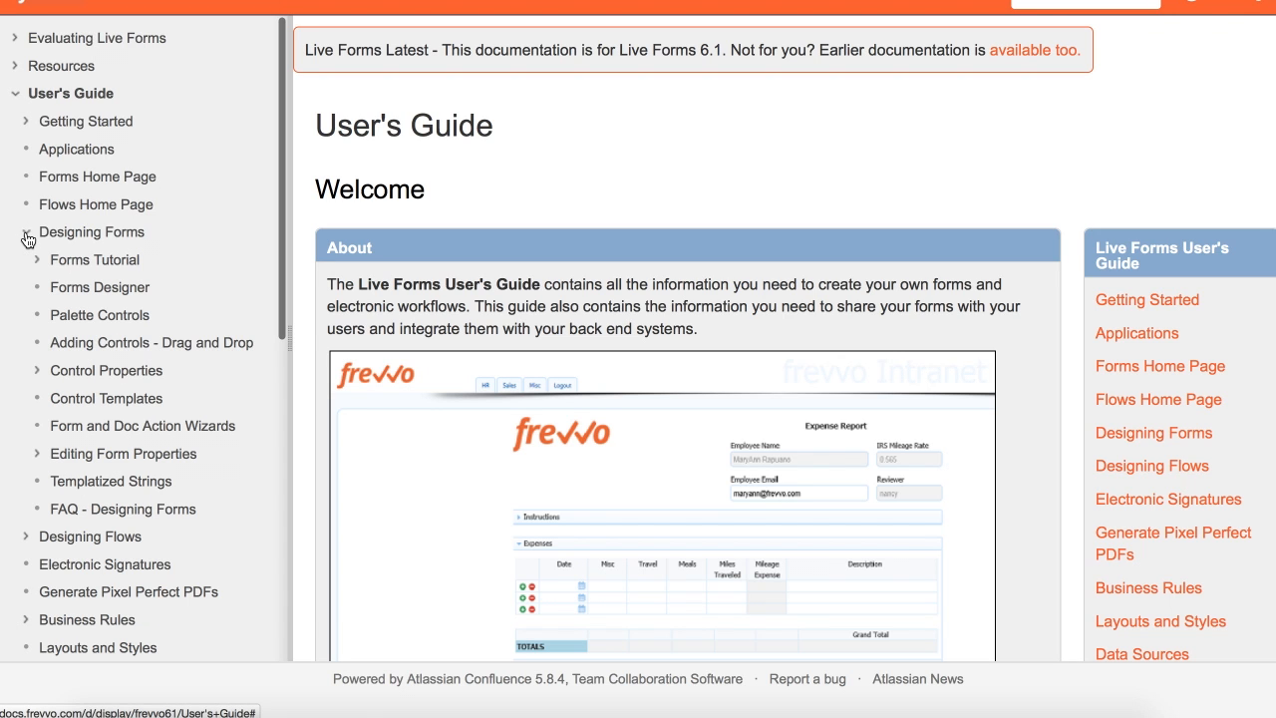
left_click(92, 317)
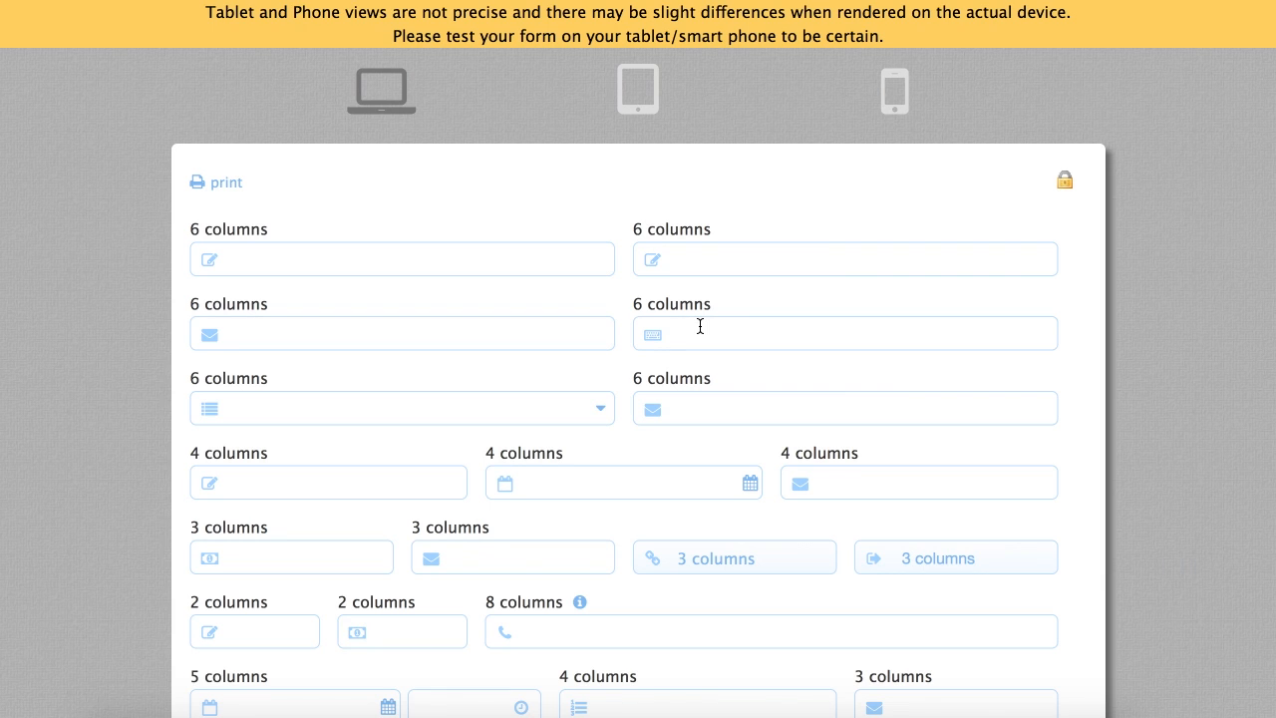
Switch the sample column-layout form preview to tablet view and scroll through it
scroll(700, 326, "down", 2)
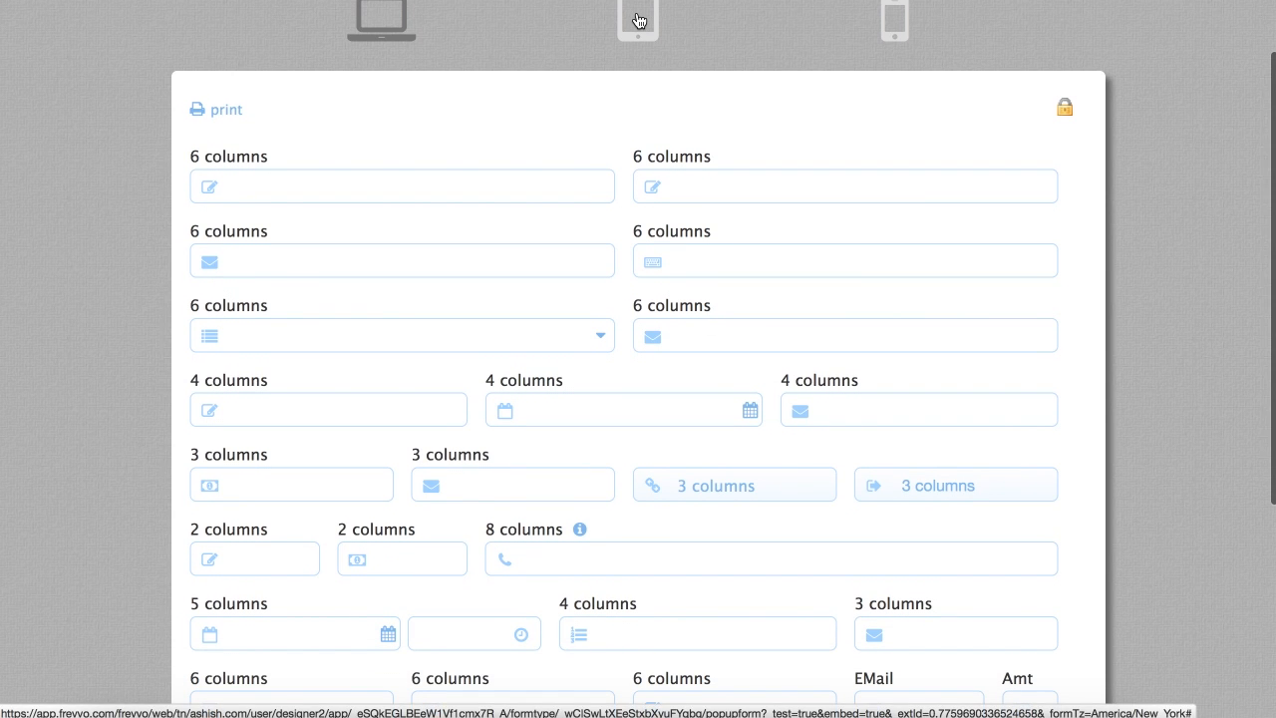
left_click(638, 20)
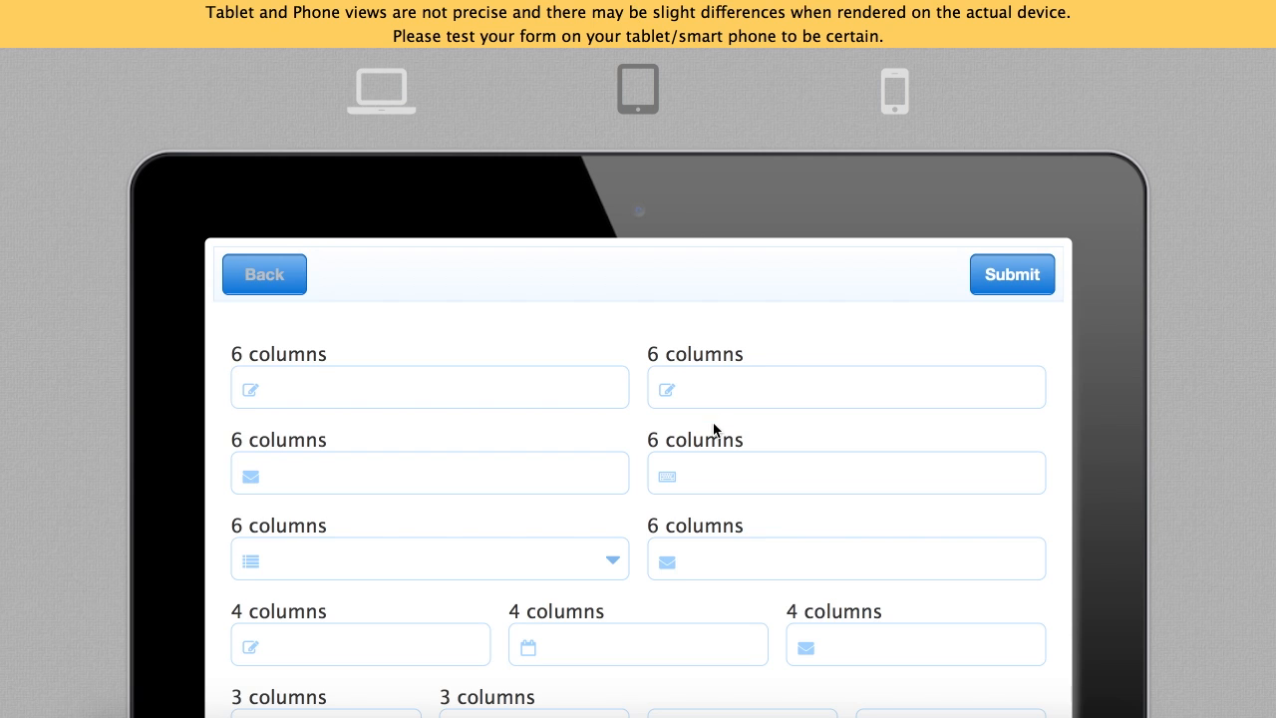
scroll(714, 429, "down", 5)
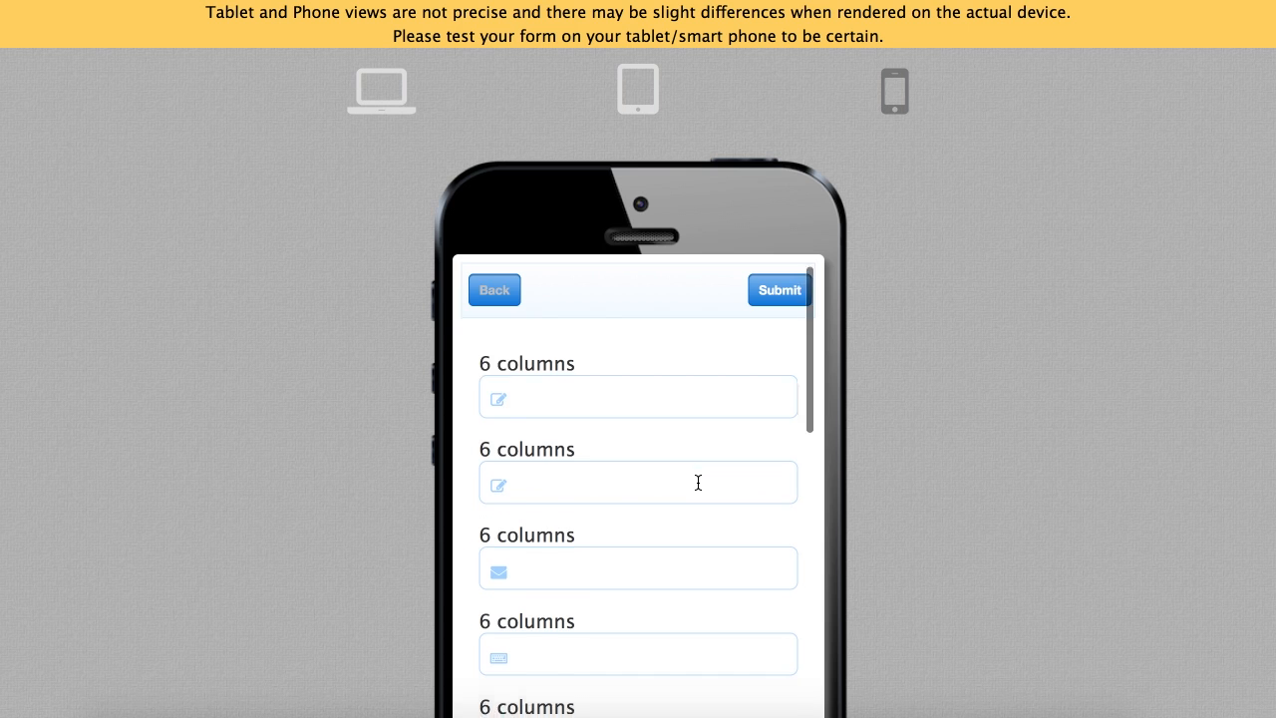
scroll(698, 482, "down", 5)
scroll(698, 482, "down", 5)
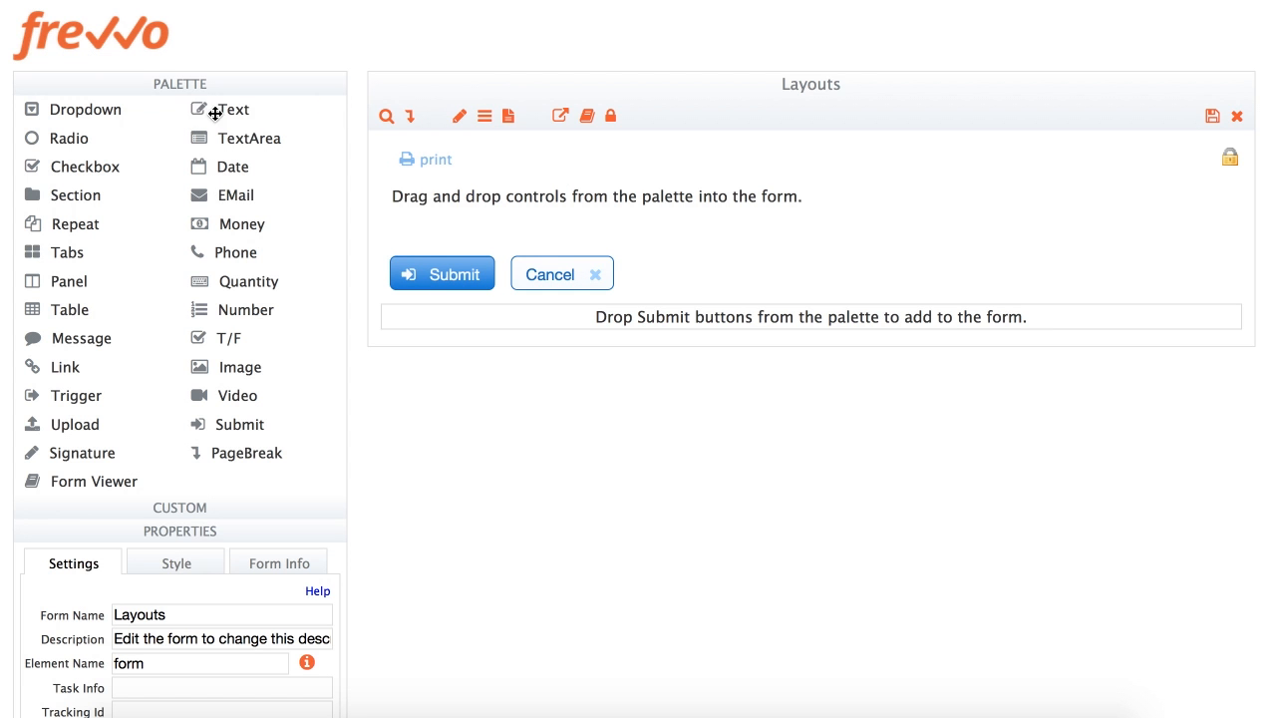
Add a Text field labelled '6 columns' with its width set to 6 columns
left_click_drag(214, 113, 463, 205)
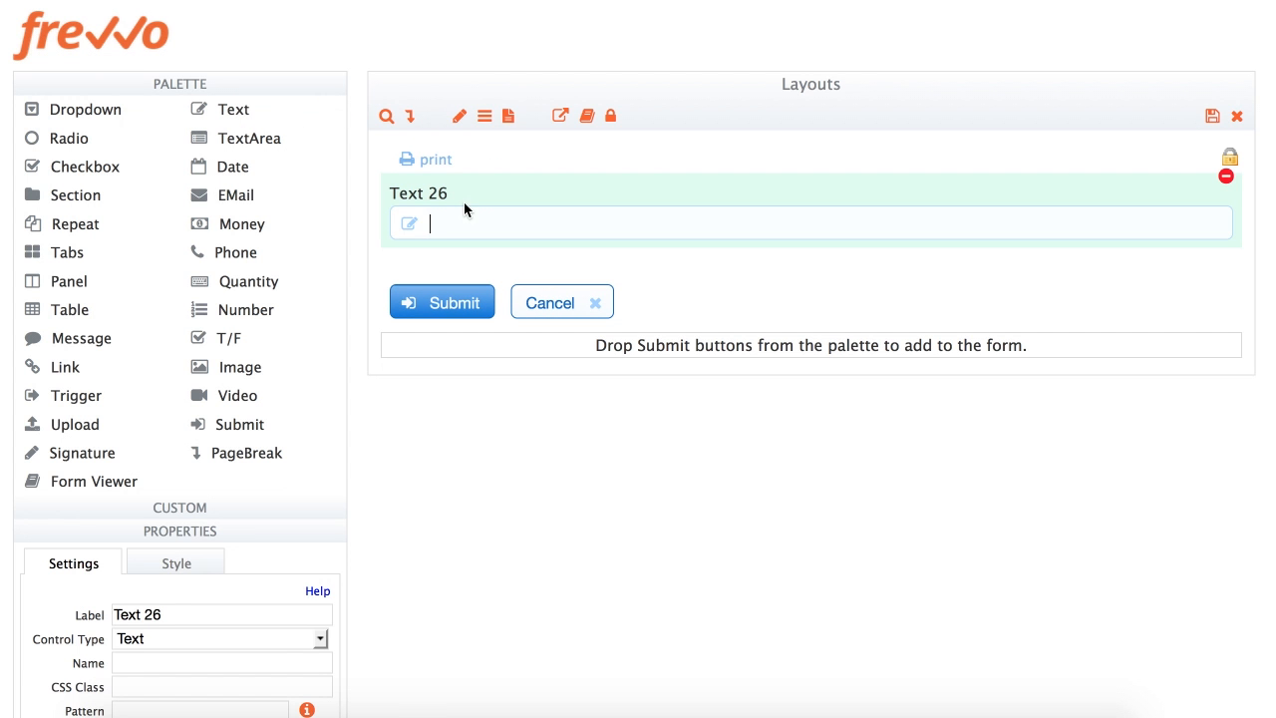
triple_click(193, 624)
type("6 columns")
key("Tab")
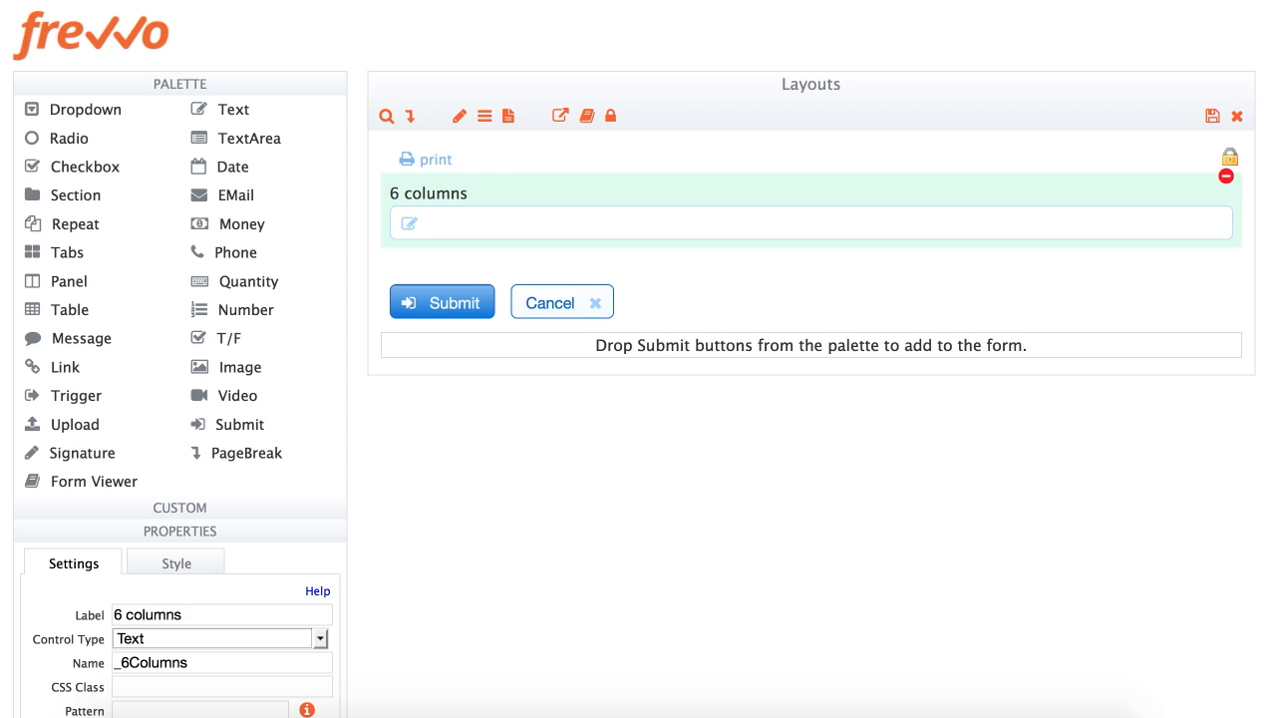
left_click(176, 566)
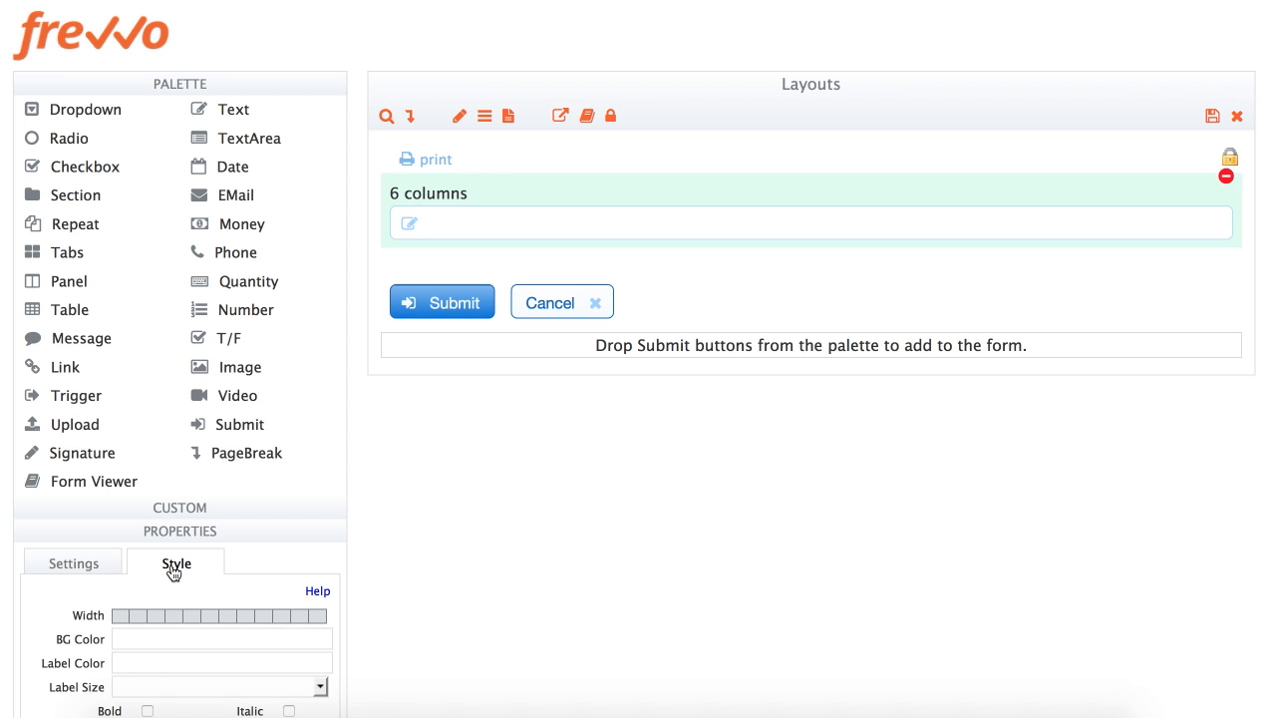
left_click(211, 618)
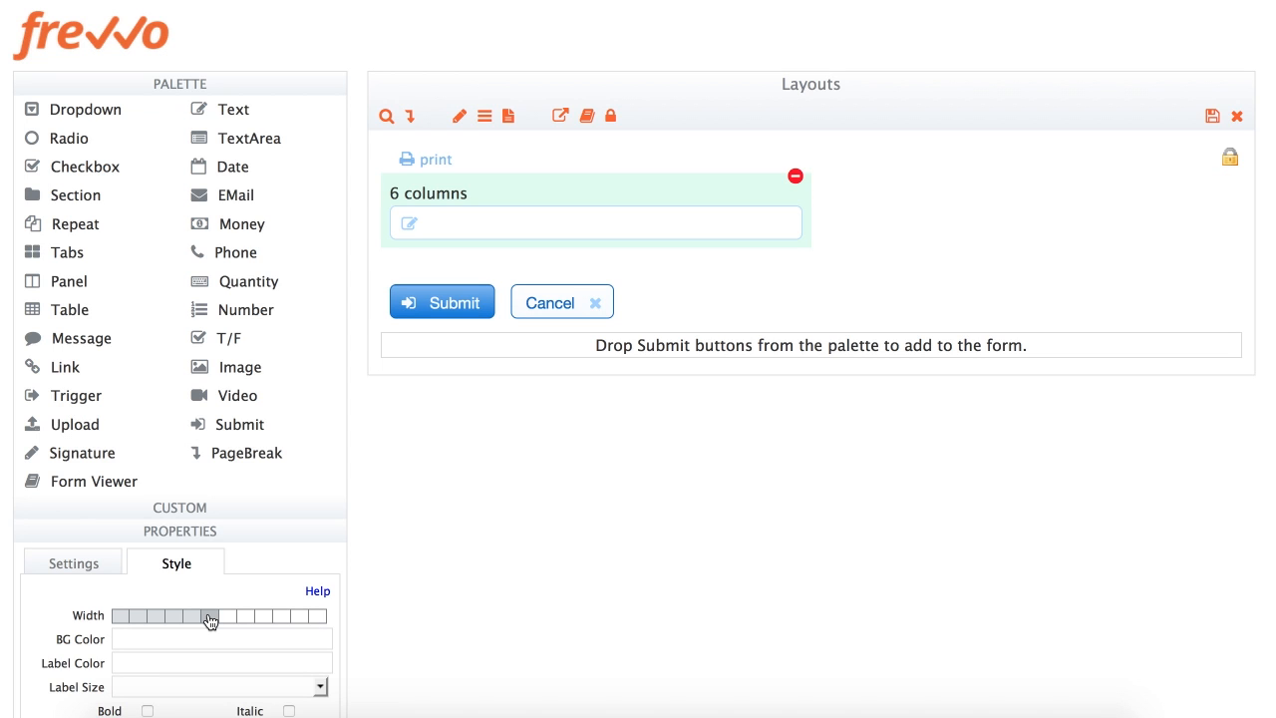
Add a second '6 columns' Text field beside the first
left_click_drag(228, 107, 787, 213)
left_click(854, 194)
left_click(853, 194)
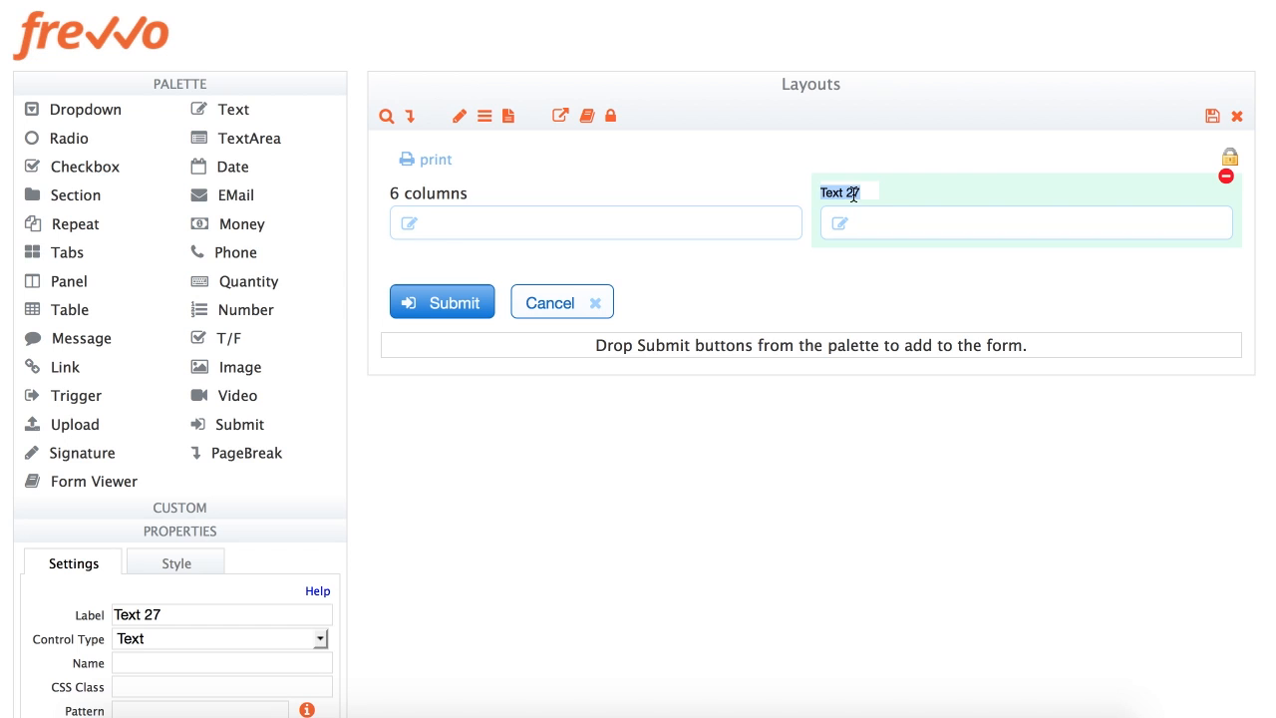
type("6 columns")
key("Tab")
Add a second row of two '6 columns' Text fields, then drag an EMail field onto the form
left_click_drag(250, 111, 1197, 211)
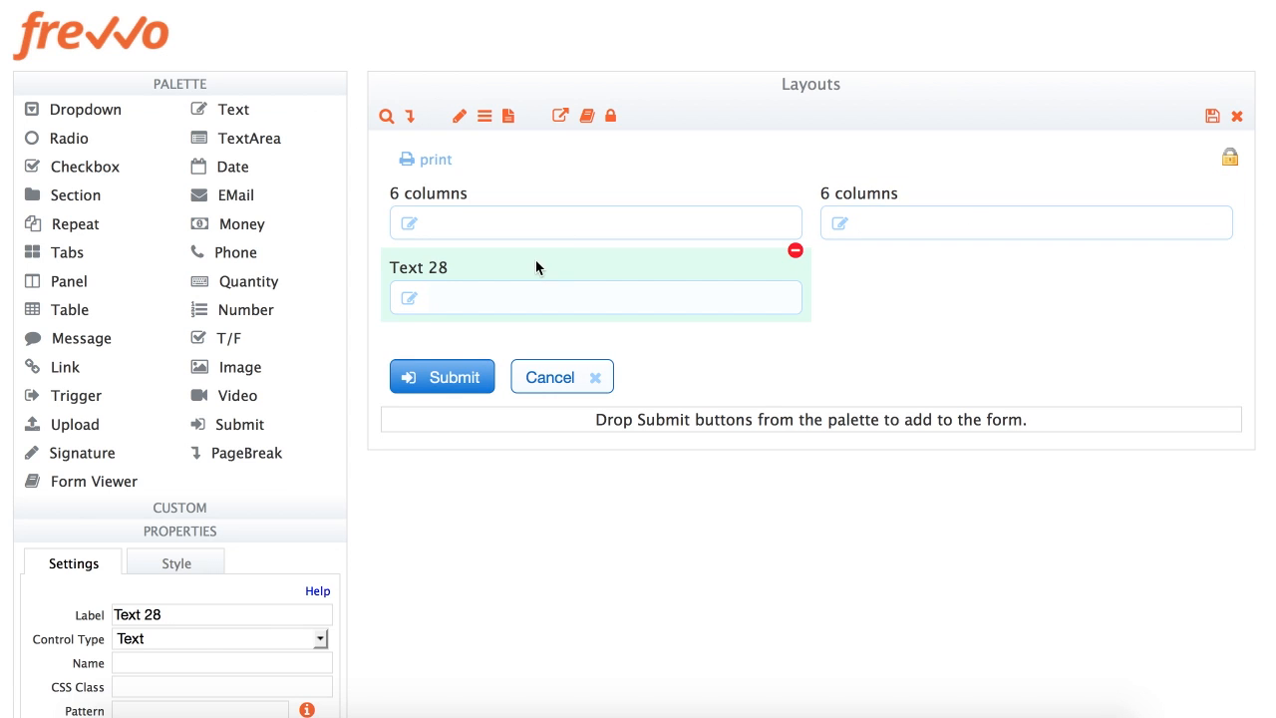
left_click(422, 269)
type("6 columns")
key("Tab")
left_click_drag(230, 112, 769, 276)
left_click(851, 268)
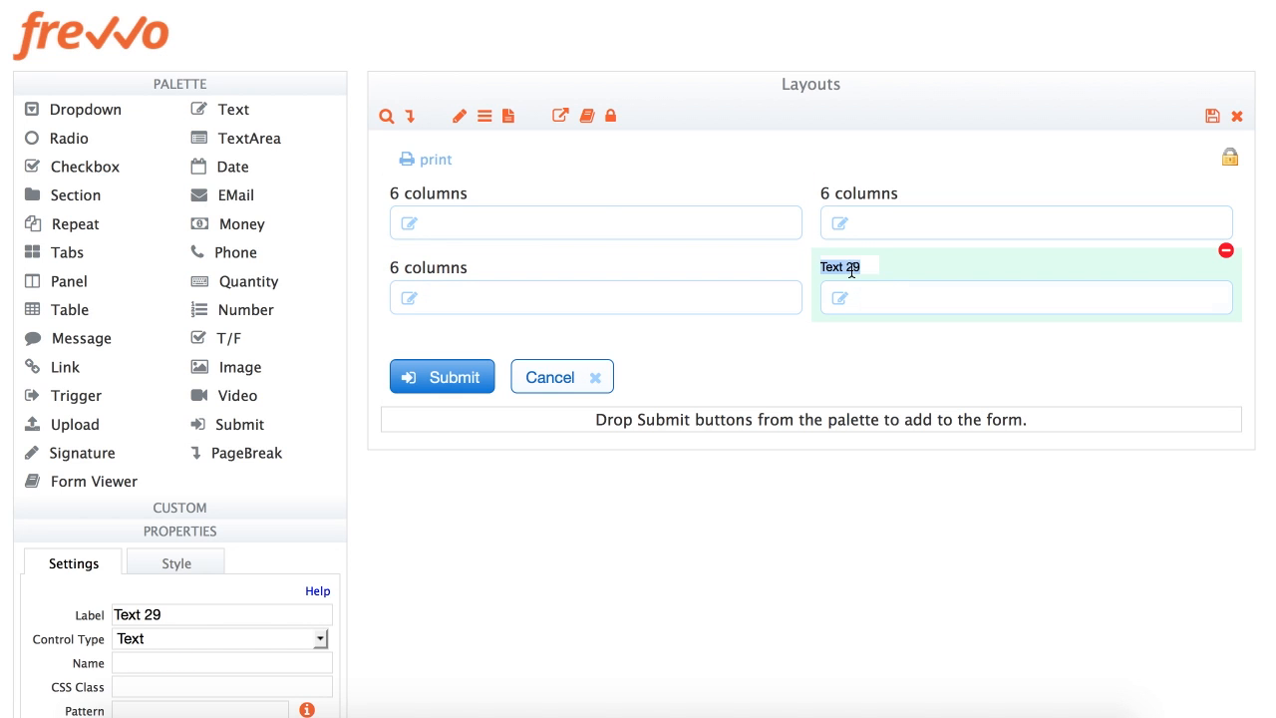
type("6 columns")
left_click_drag(228, 197, 1199, 230)
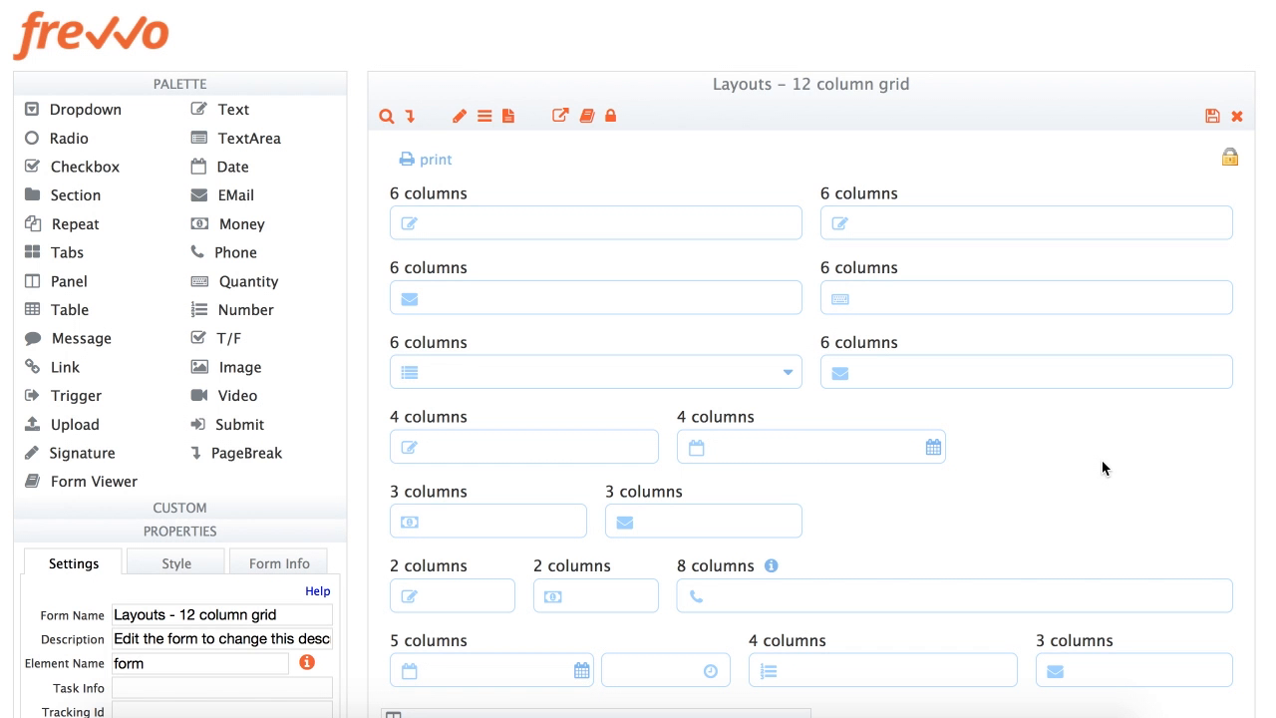
Place an EMail field labelled '4 columns' after the date field, 4 columns wide
left_click_drag(230, 198, 966, 431)
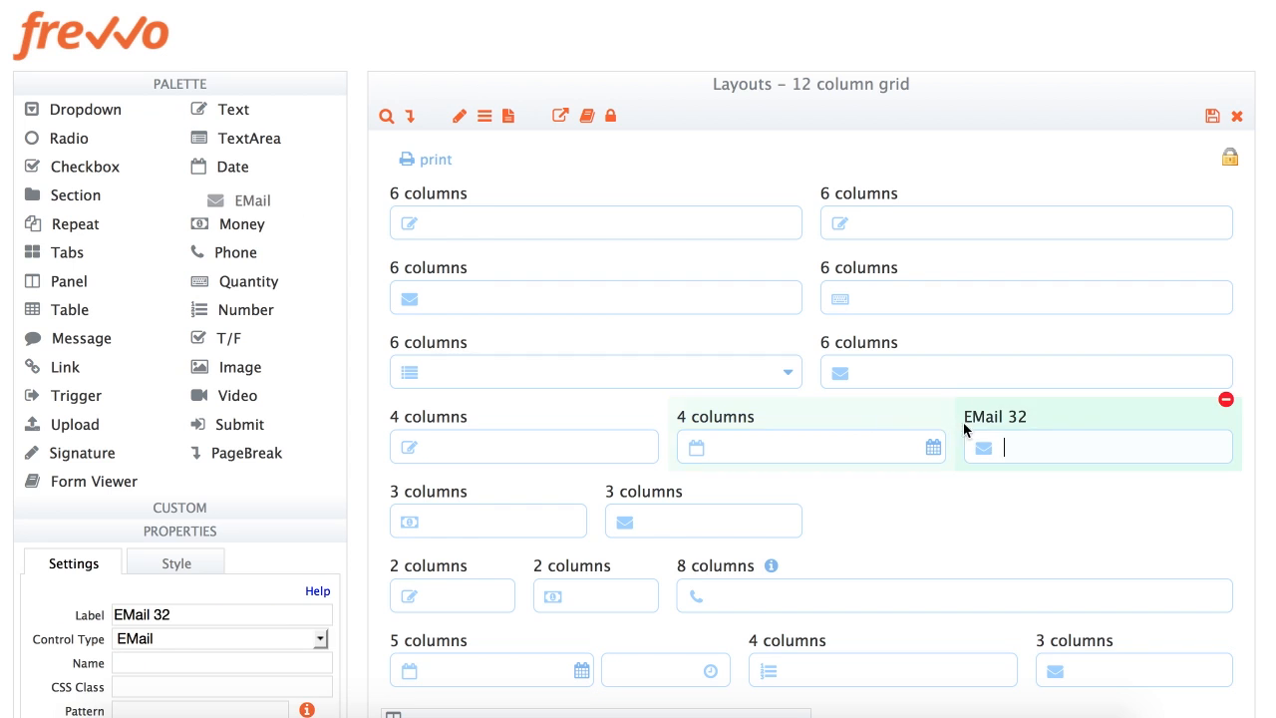
left_click(990, 417)
type("4 columns")
key("Tab")
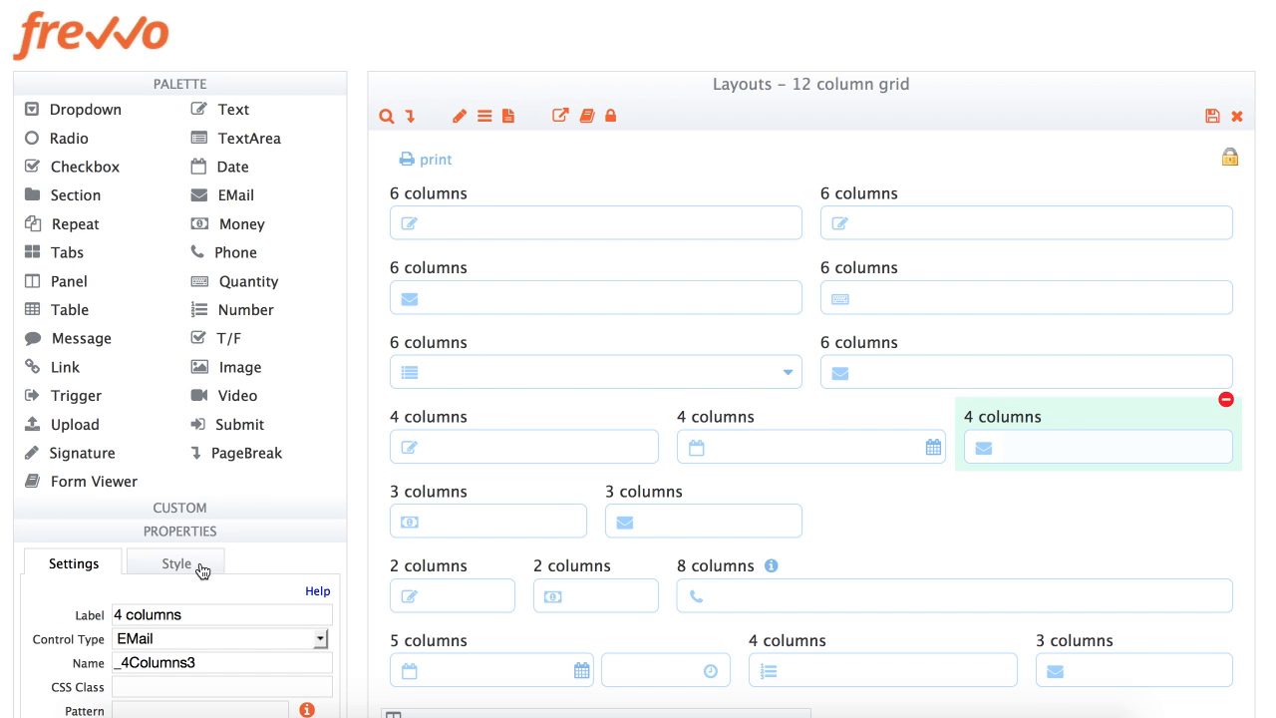
left_click(170, 564)
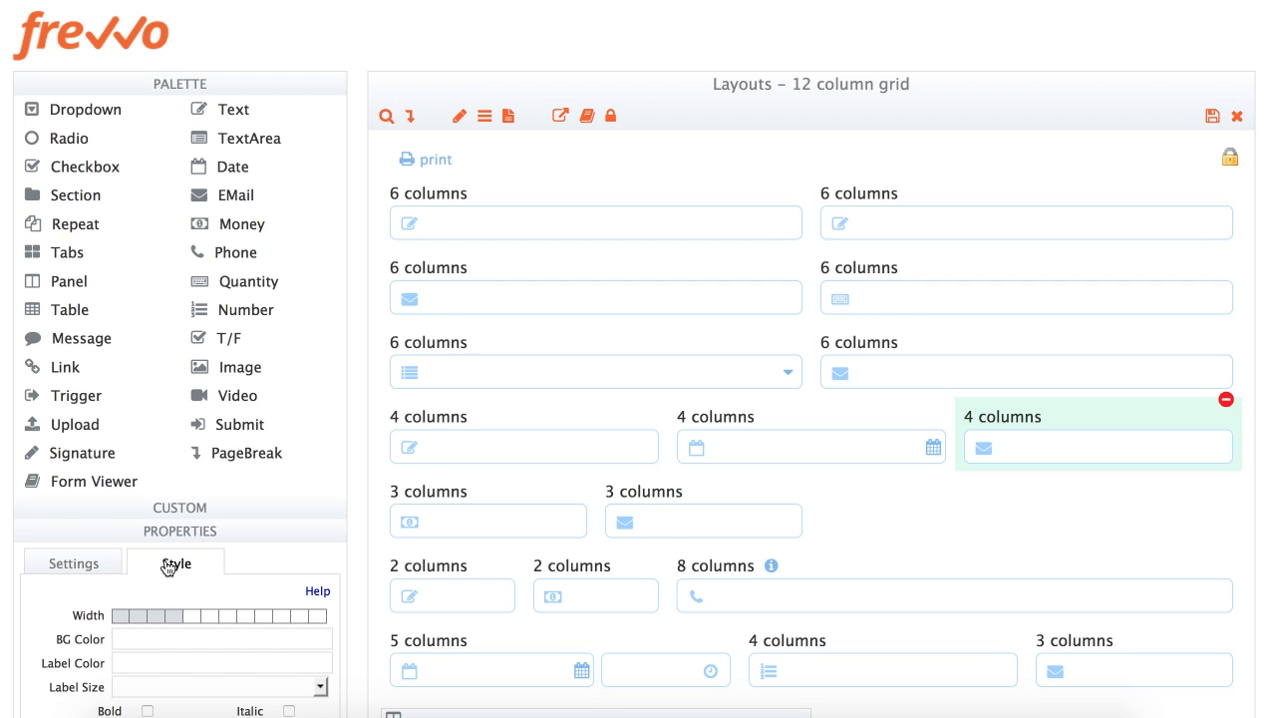
left_click(194, 617)
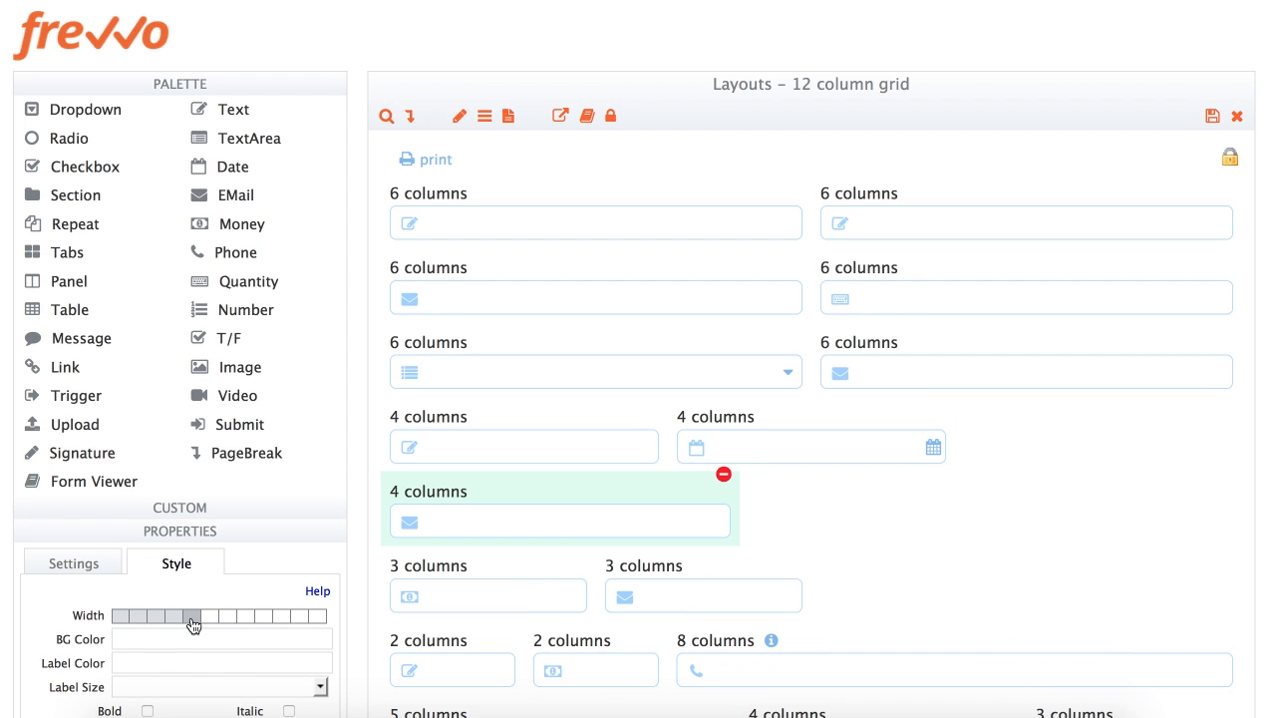
left_click(180, 619)
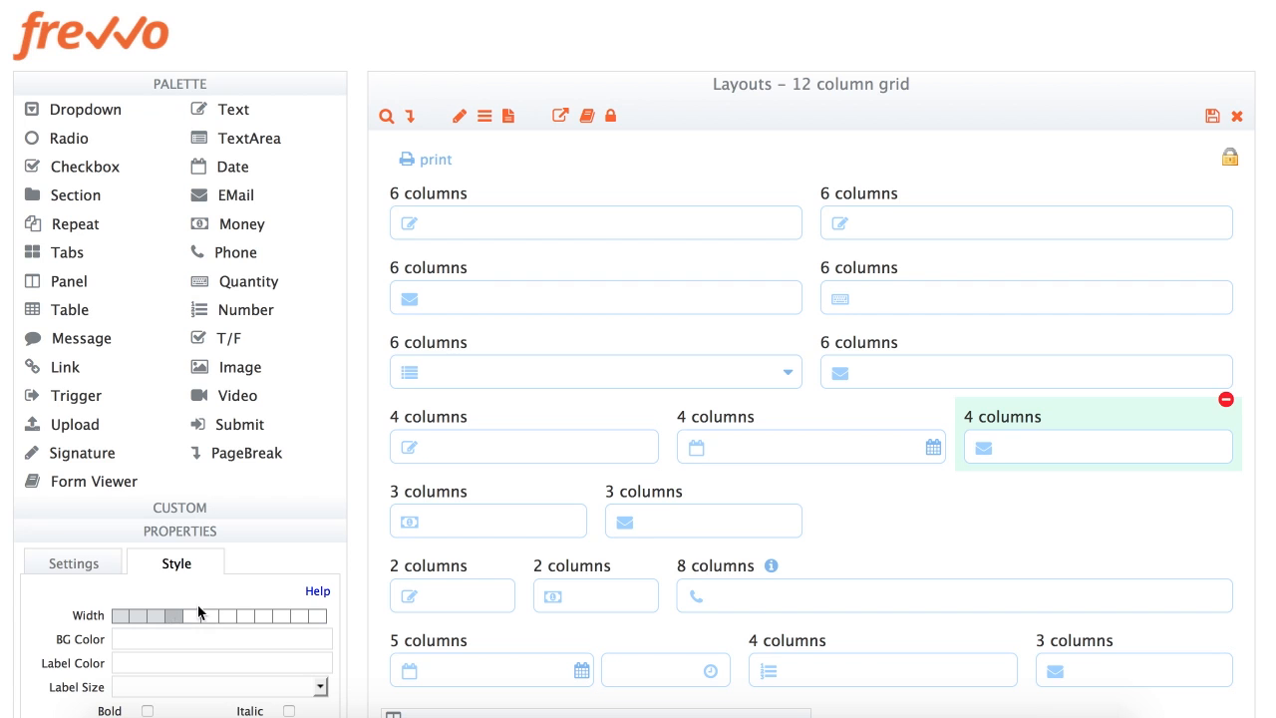
Add a Link and a Trigger to the 3-columns row, each labelled '3 columns'
left_click_drag(64, 367, 794, 518)
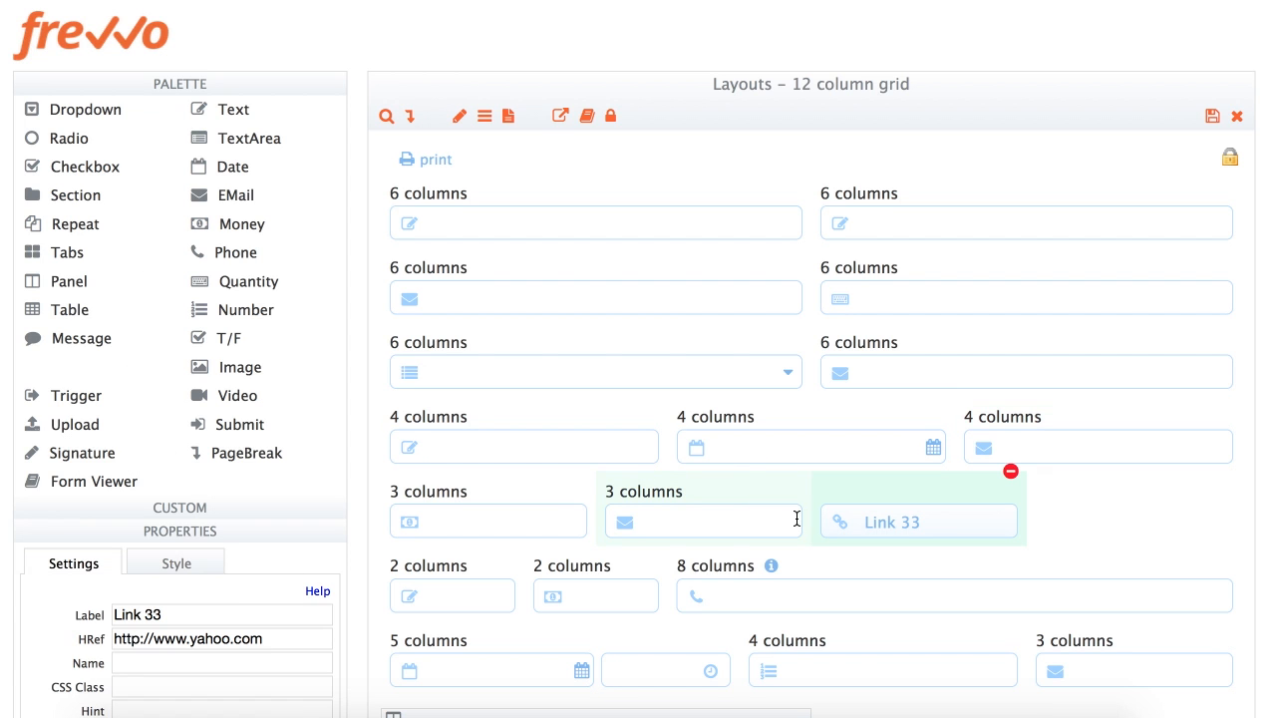
triple_click(184, 614)
type("3 columns")
key("Tab")
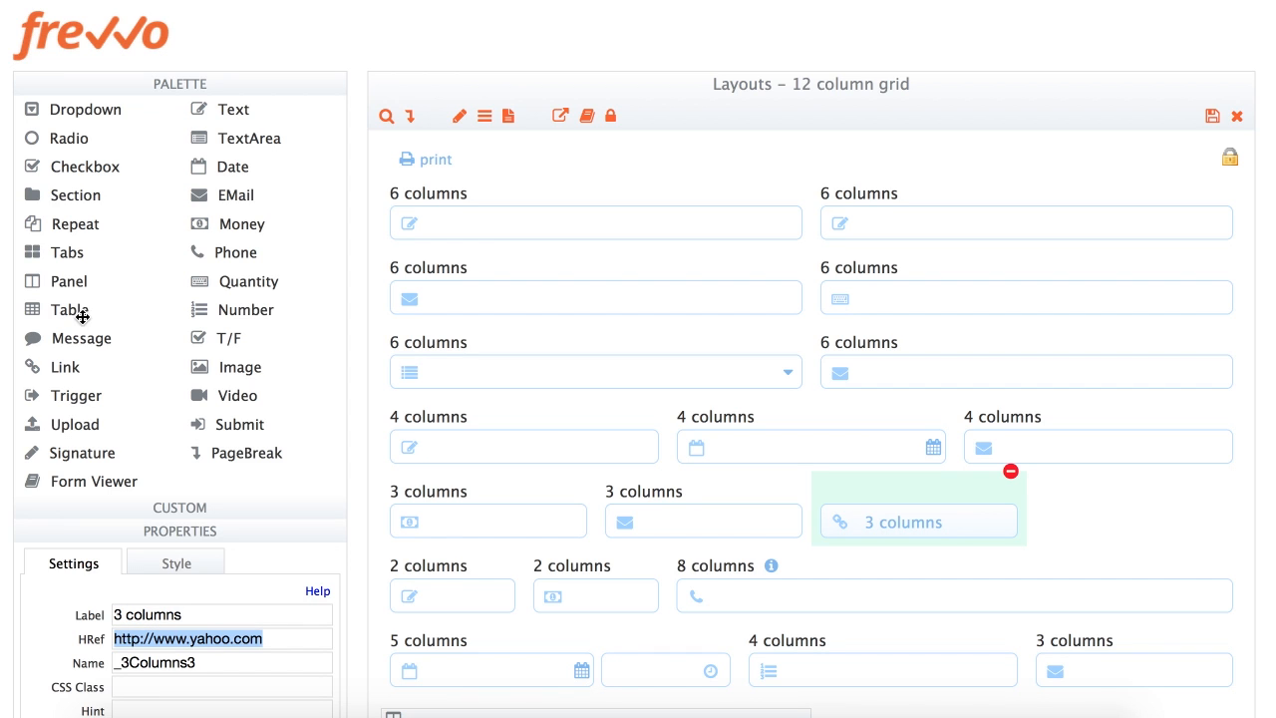
left_click_drag(77, 396, 1017, 491)
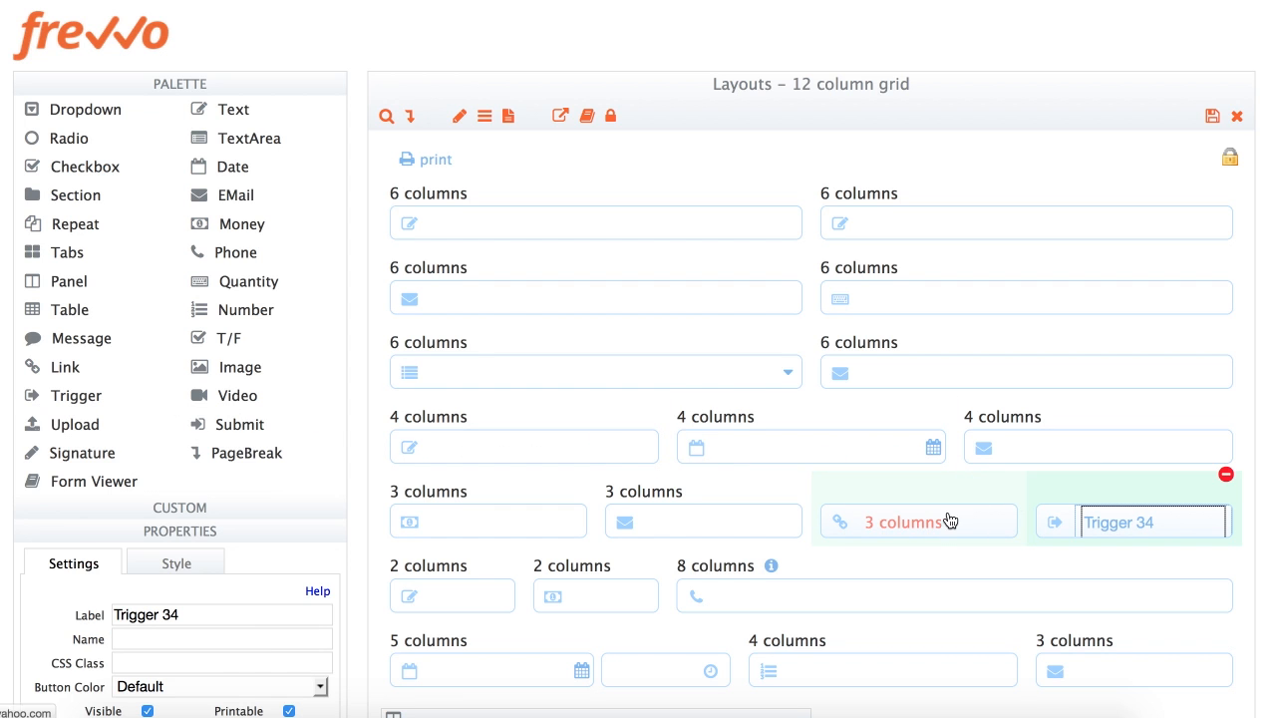
triple_click(229, 616)
type("3 columns")
key("Tab")
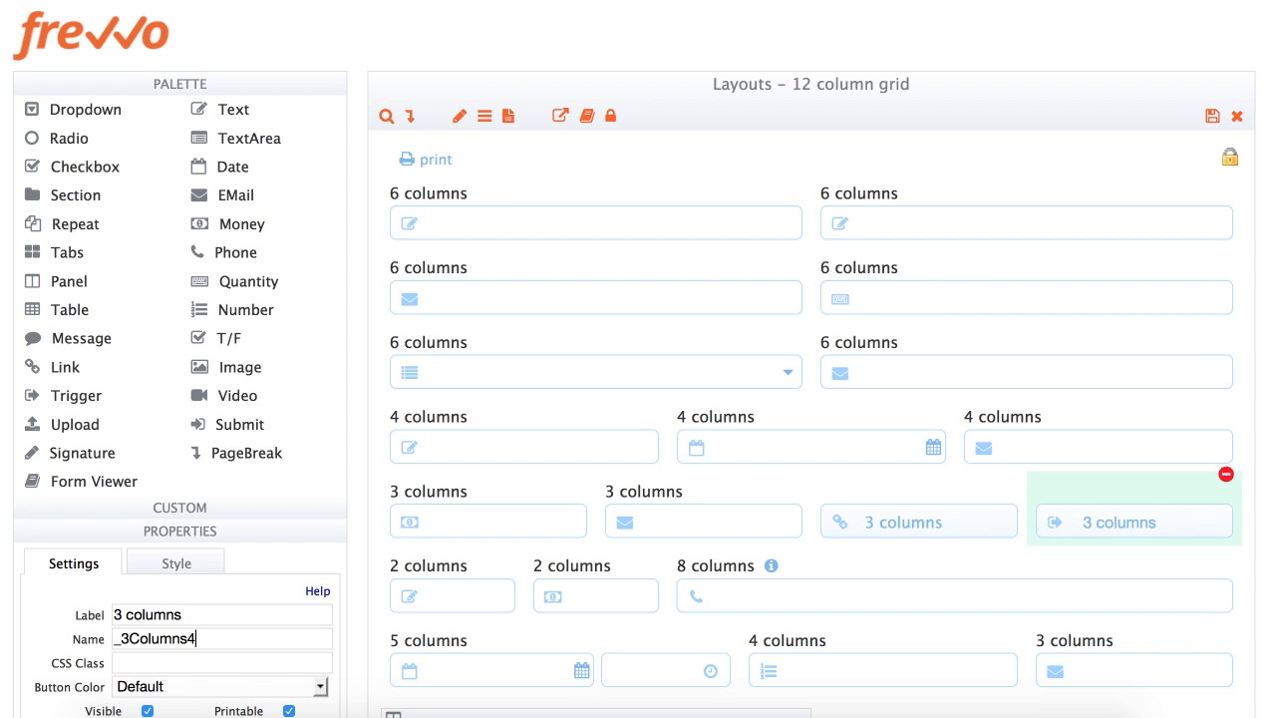
scroll(871, 583, "down", 6)
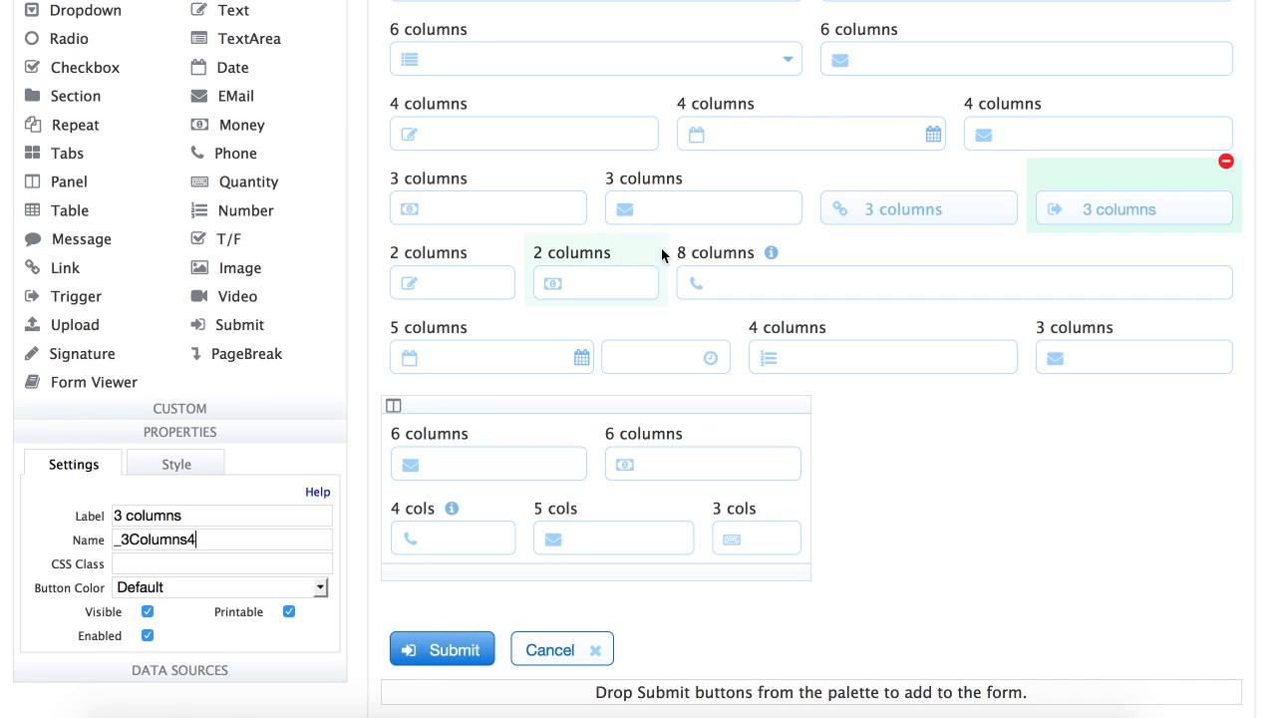
left_click(837, 257)
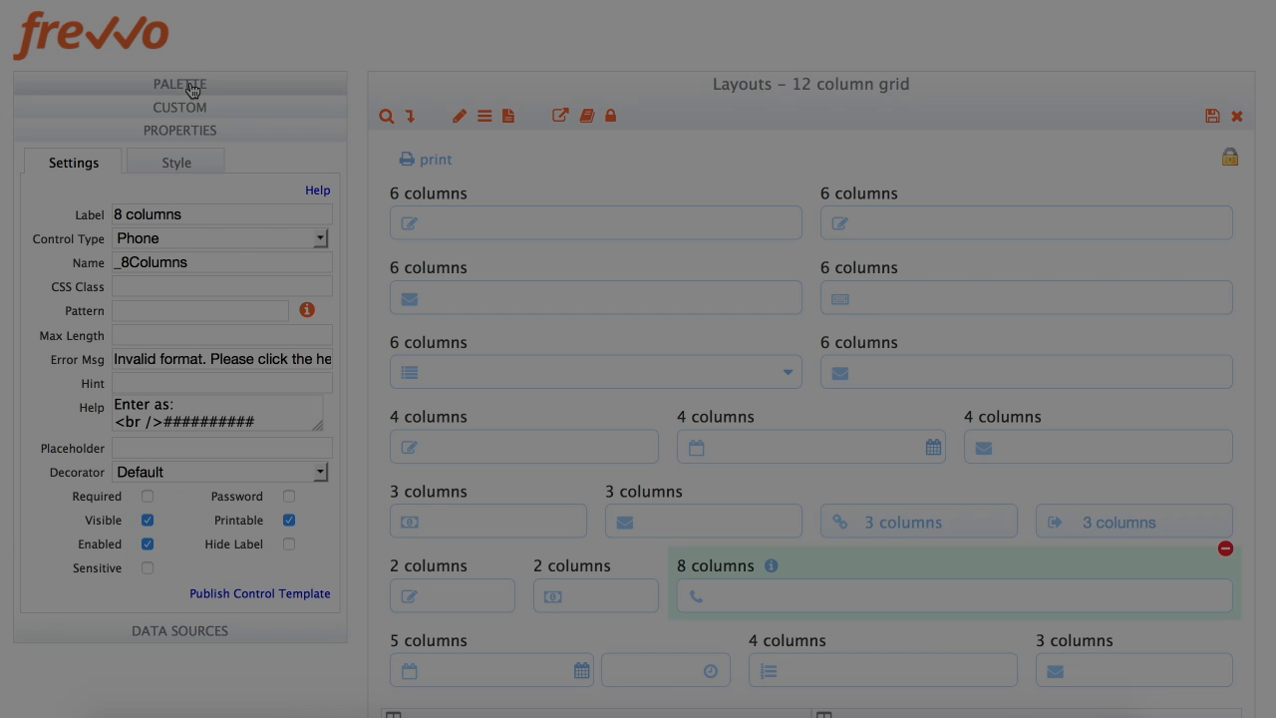
left_click(185, 167)
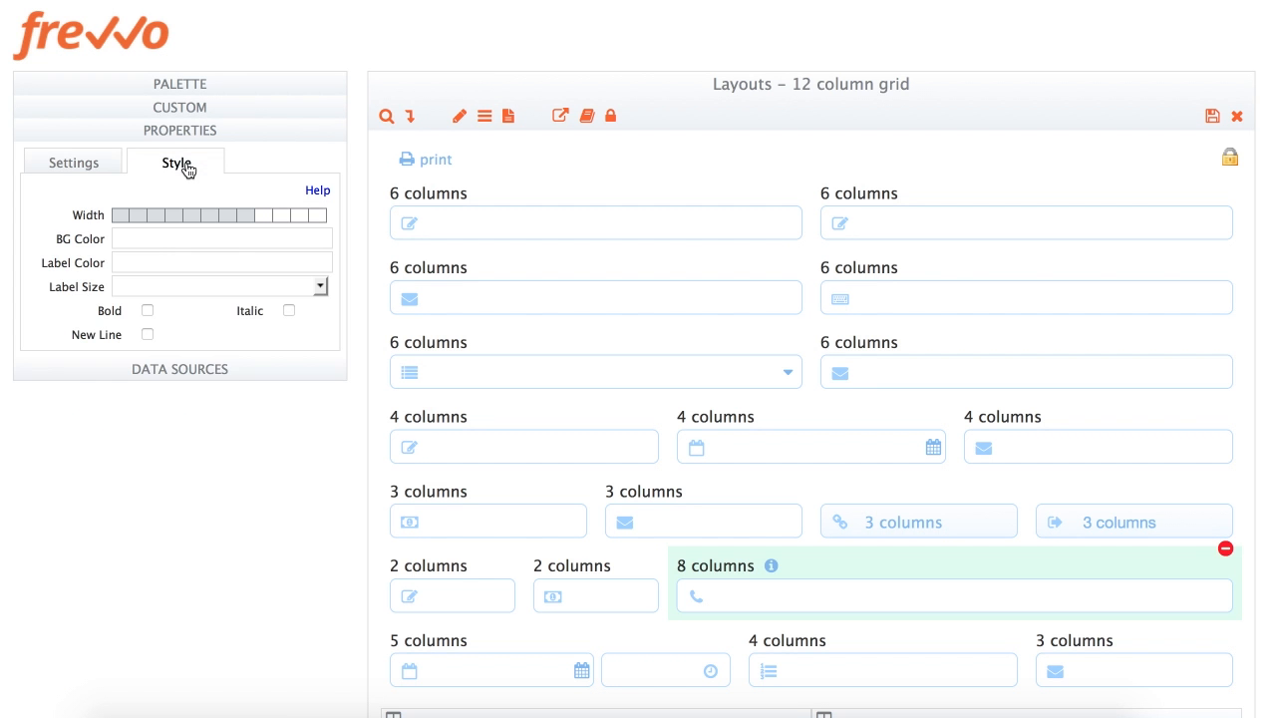
left_click(147, 336)
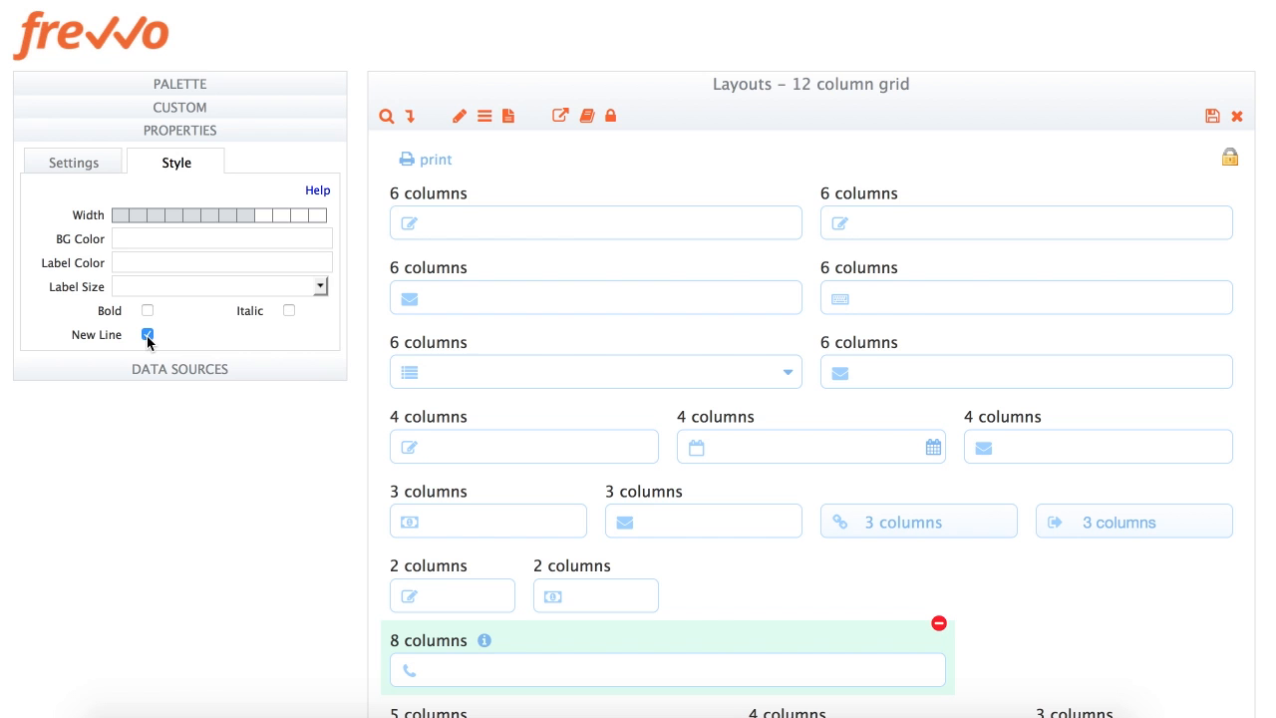
left_click(147, 336)
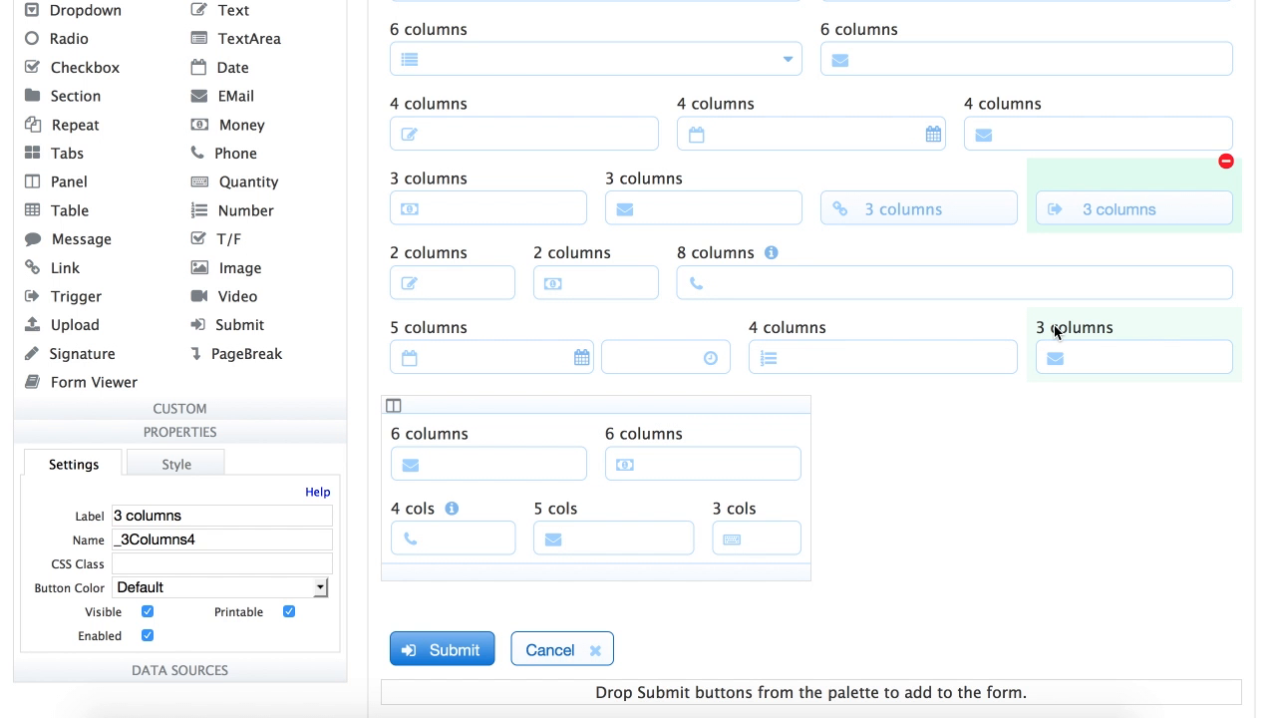
Add a second panel beside Panel 72 holding a half-width '6 columns' Text field
left_click(698, 409)
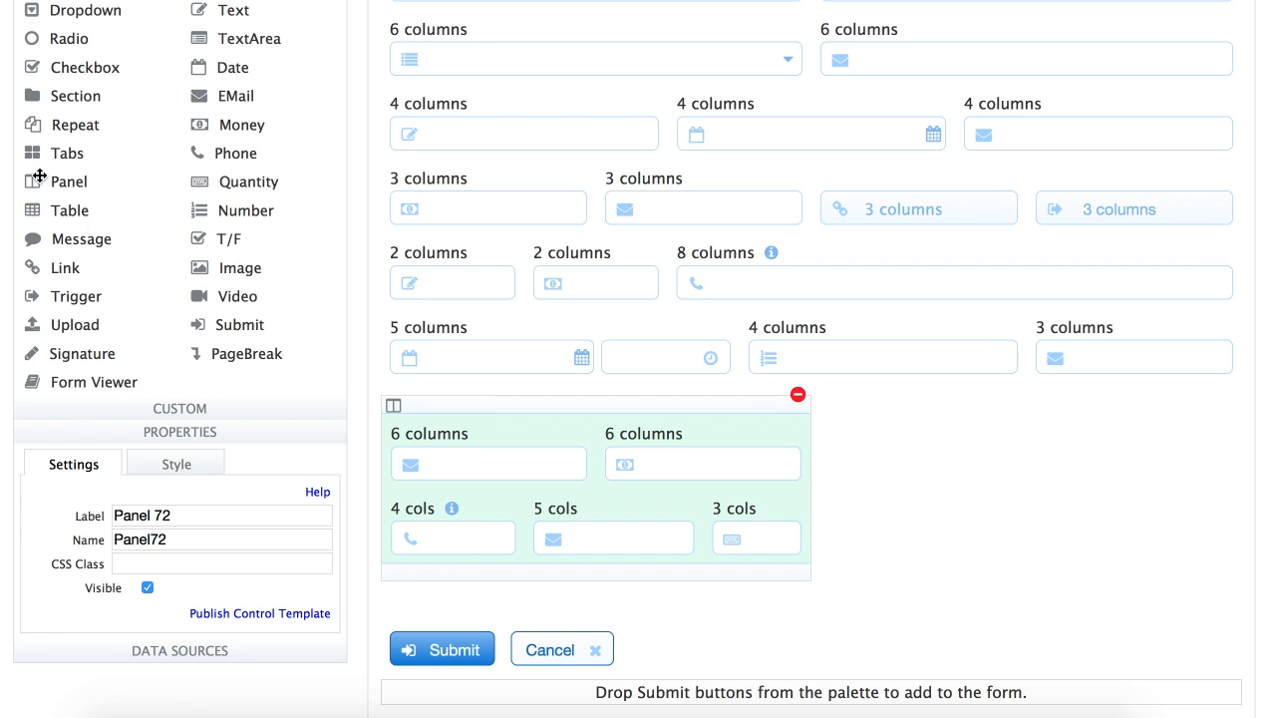
left_click_drag(33, 182, 750, 405)
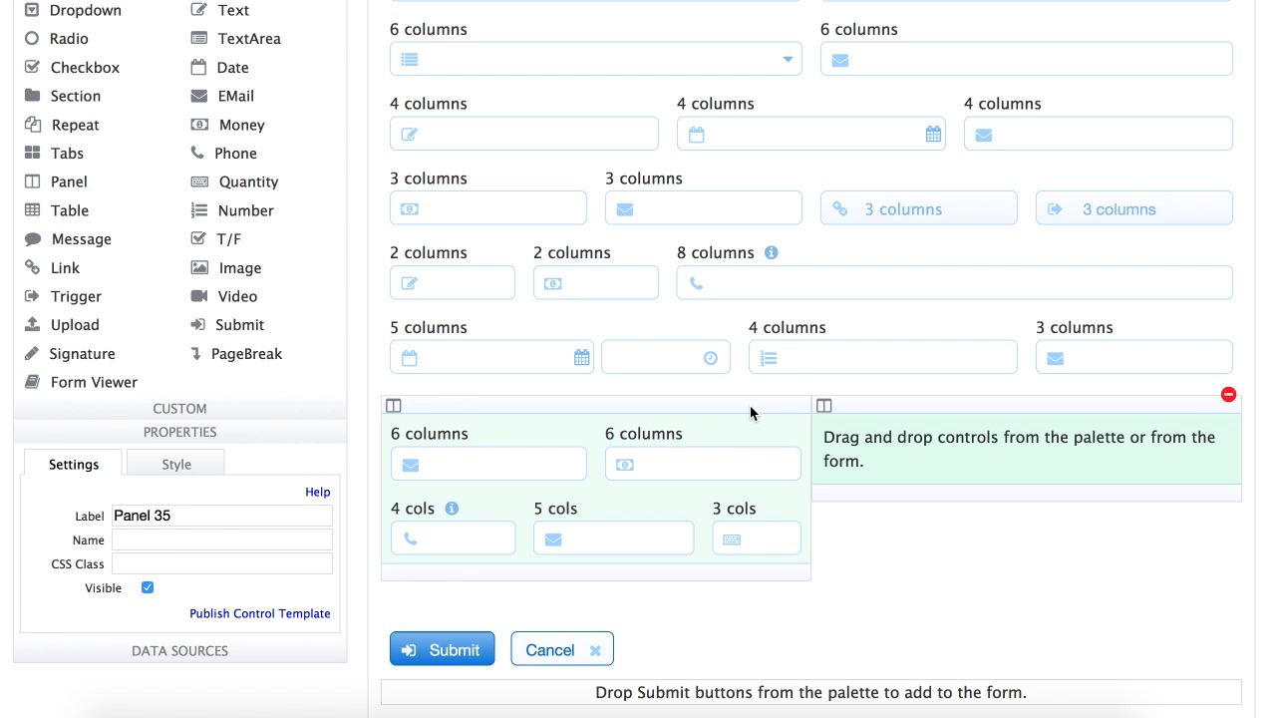
left_click(750, 405)
left_click_drag(225, 9, 853, 450)
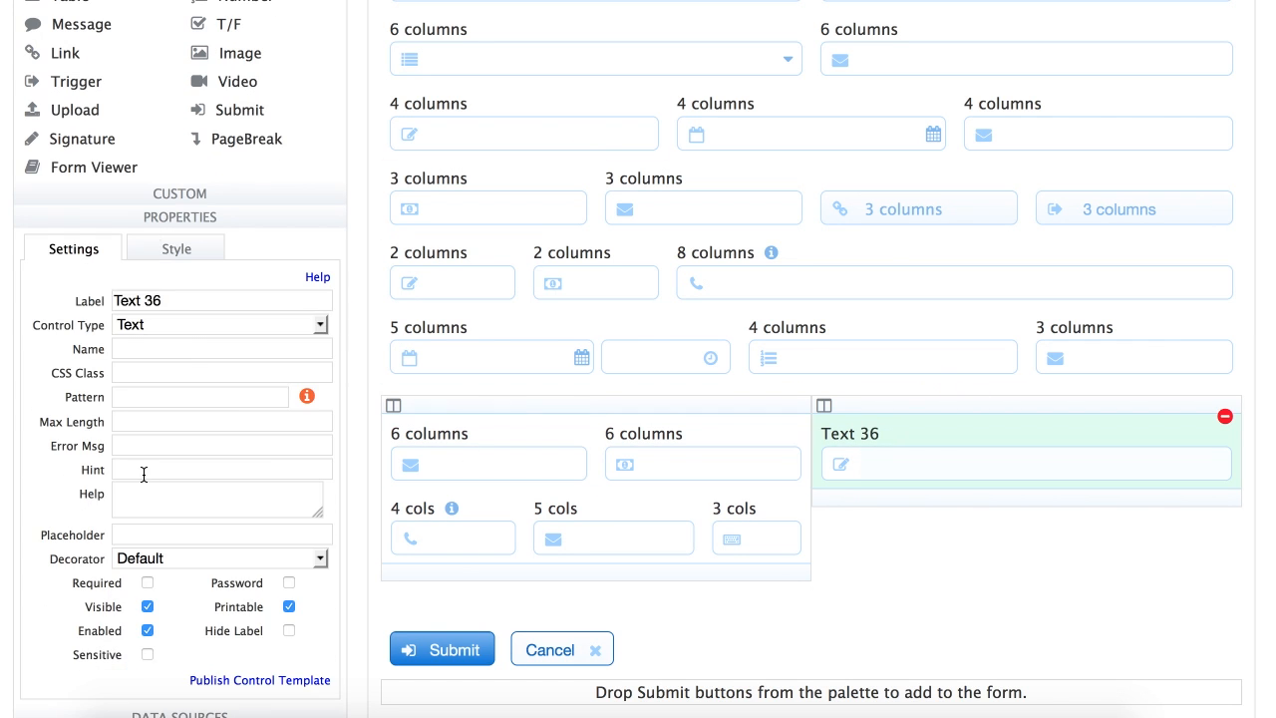
left_click(184, 251)
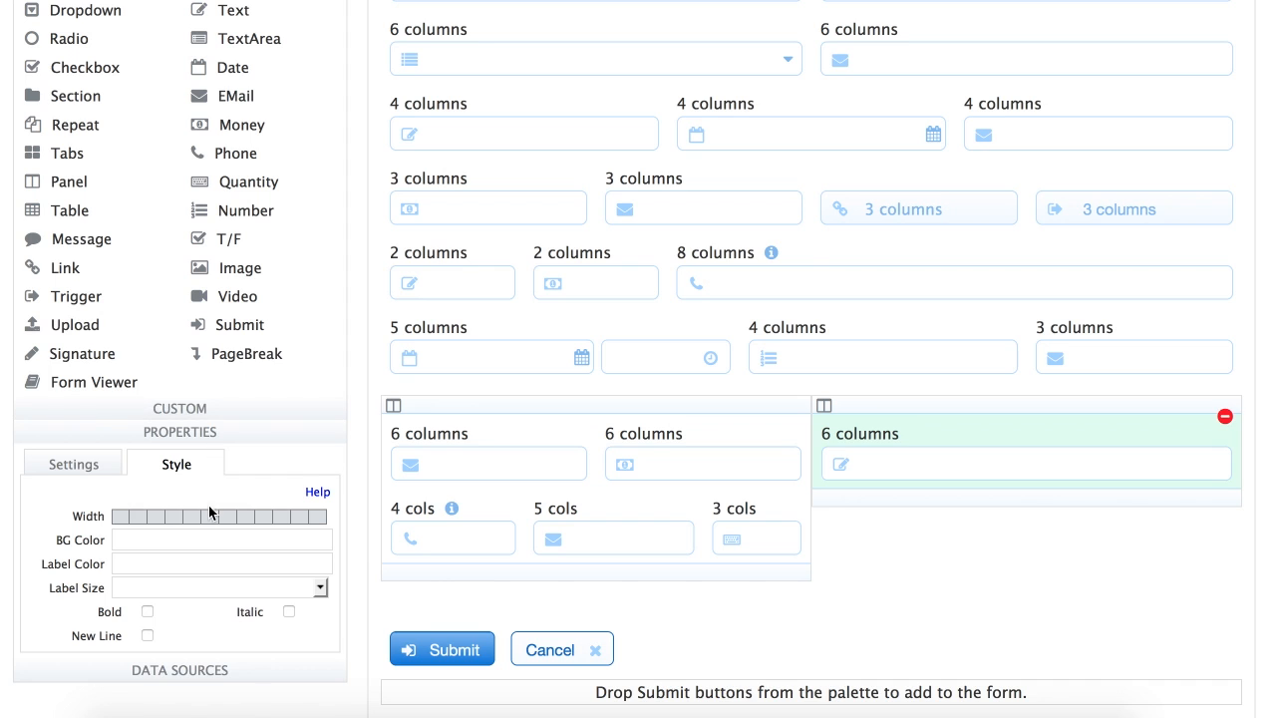
left_click(212, 516)
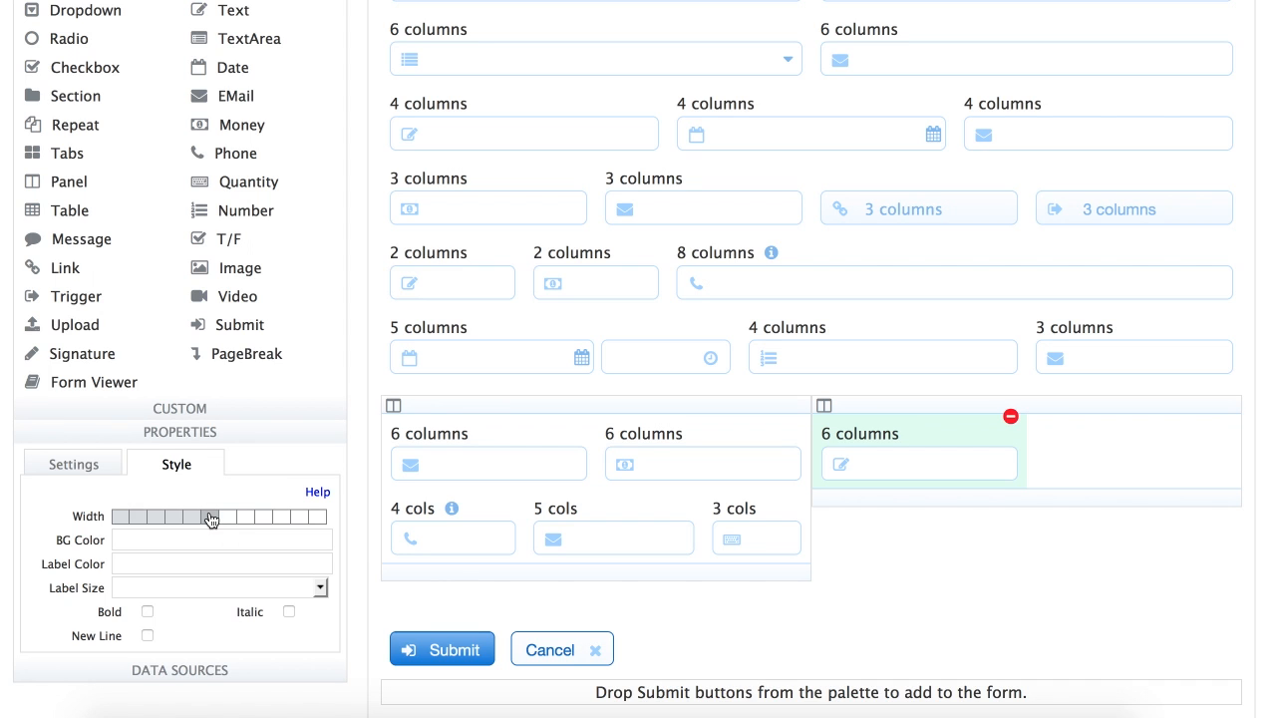
Add an EMail field beside it and narrow it so Amt fits on the row
left_click_drag(205, 97, 995, 452)
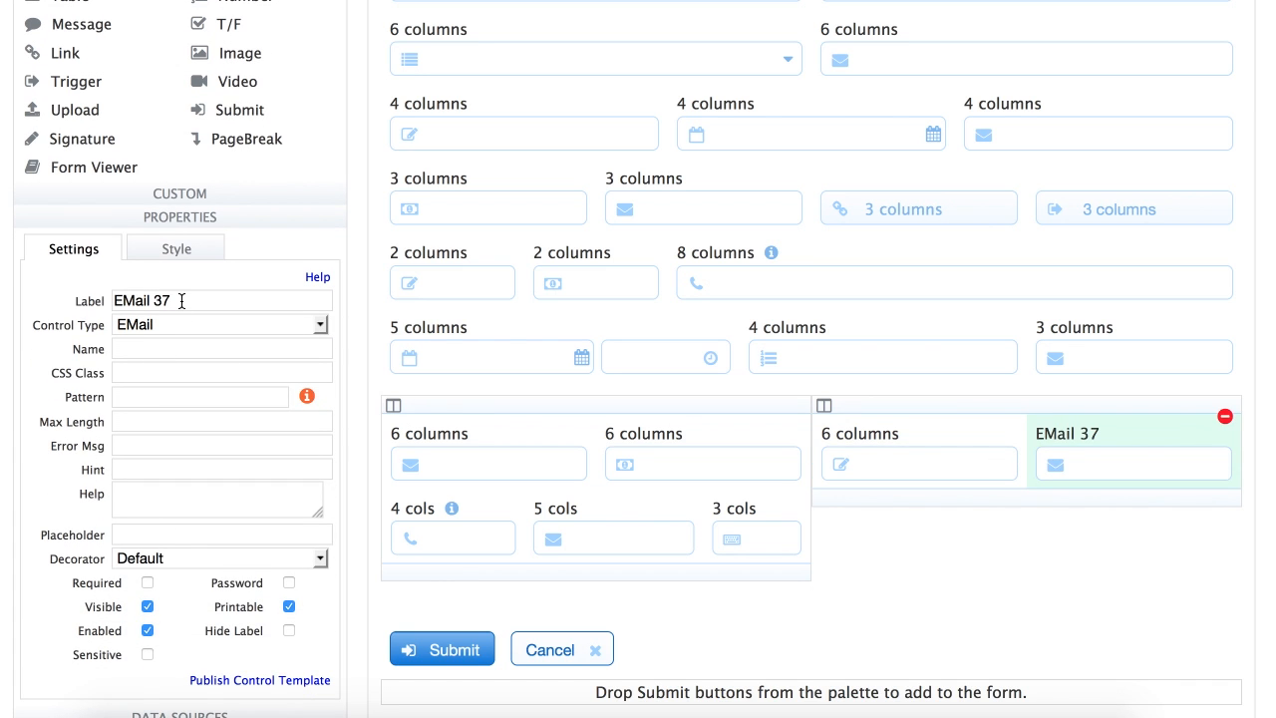
key("Tab")
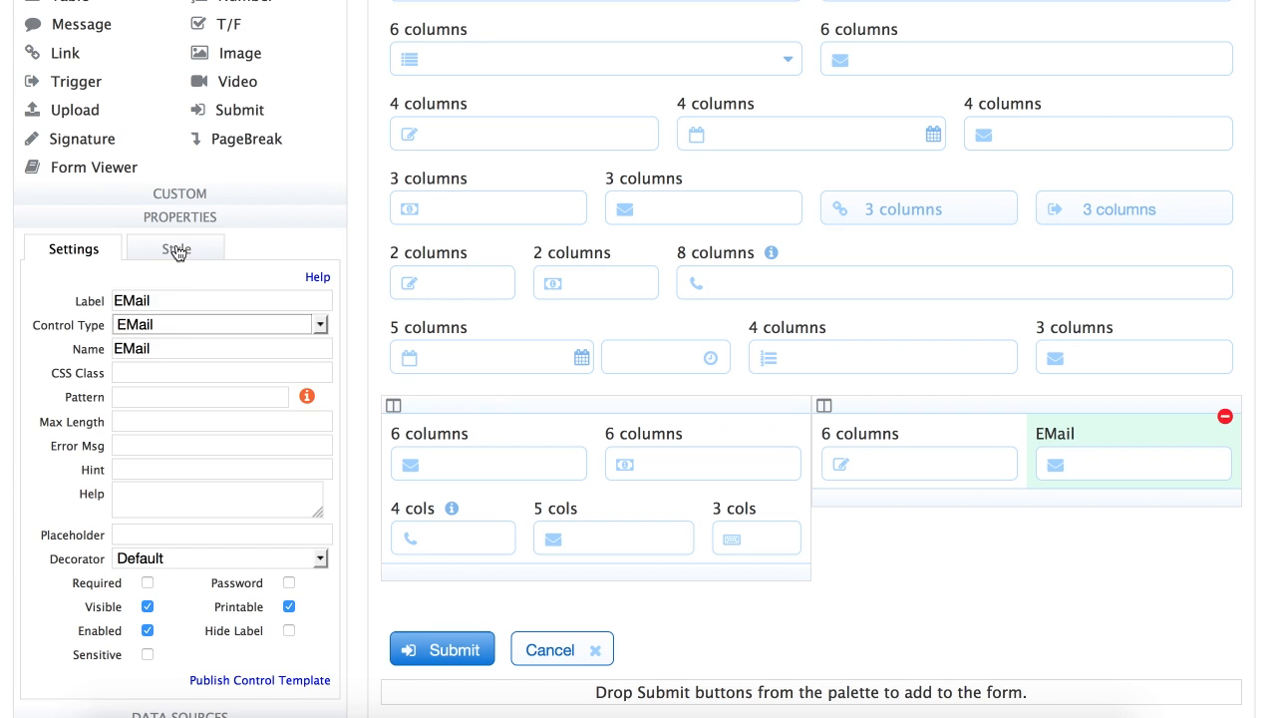
left_click(177, 249)
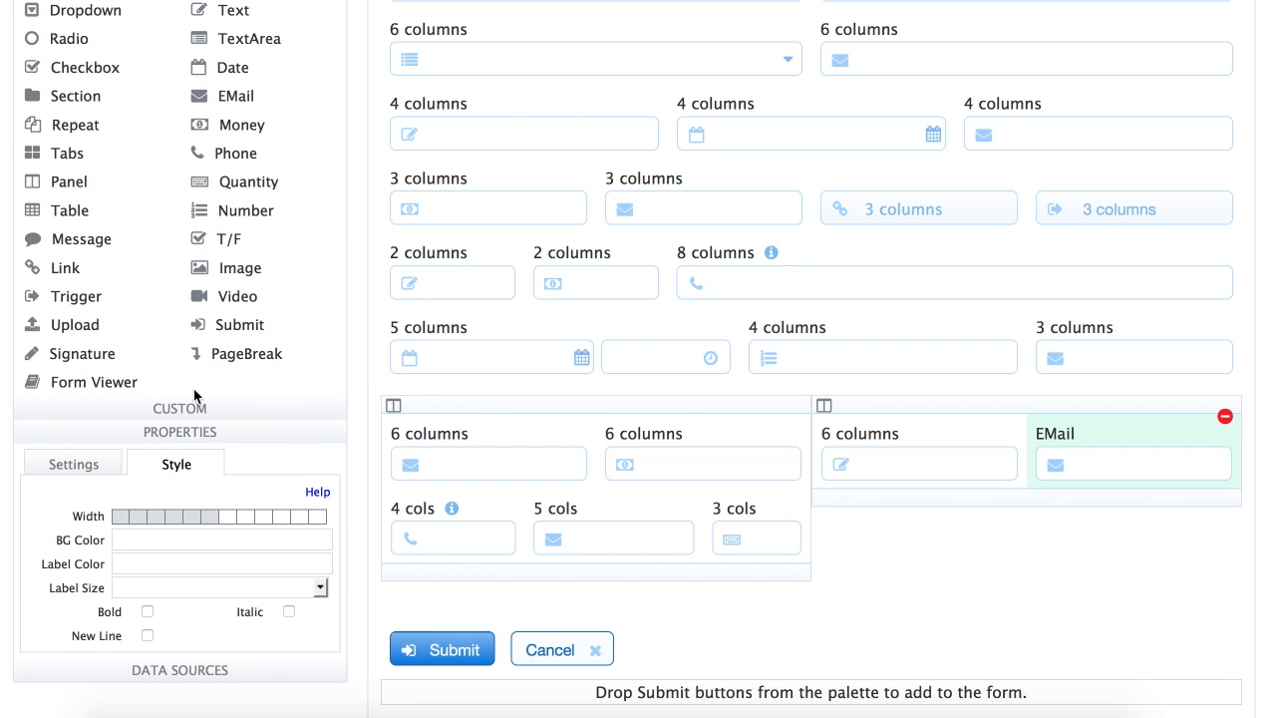
left_click(173, 521)
left_click(140, 518)
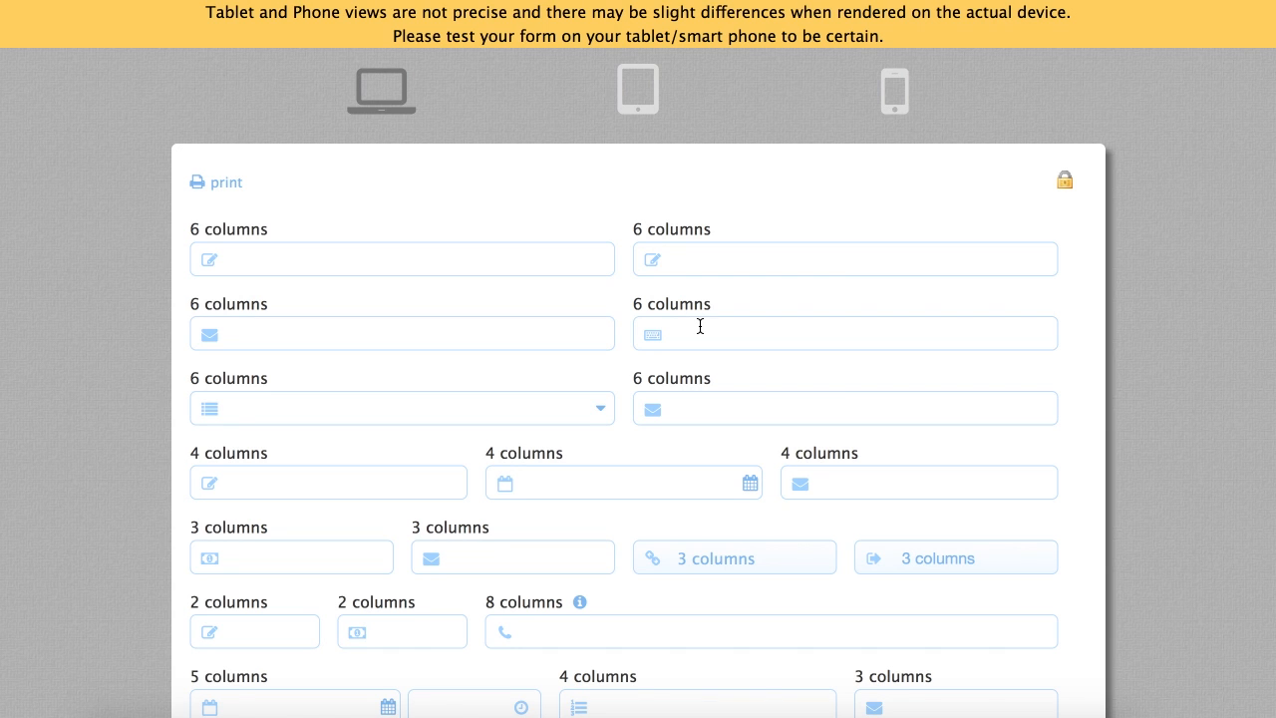
Preview the layout form in tablet view and scroll through it
scroll(700, 326, "down", 2)
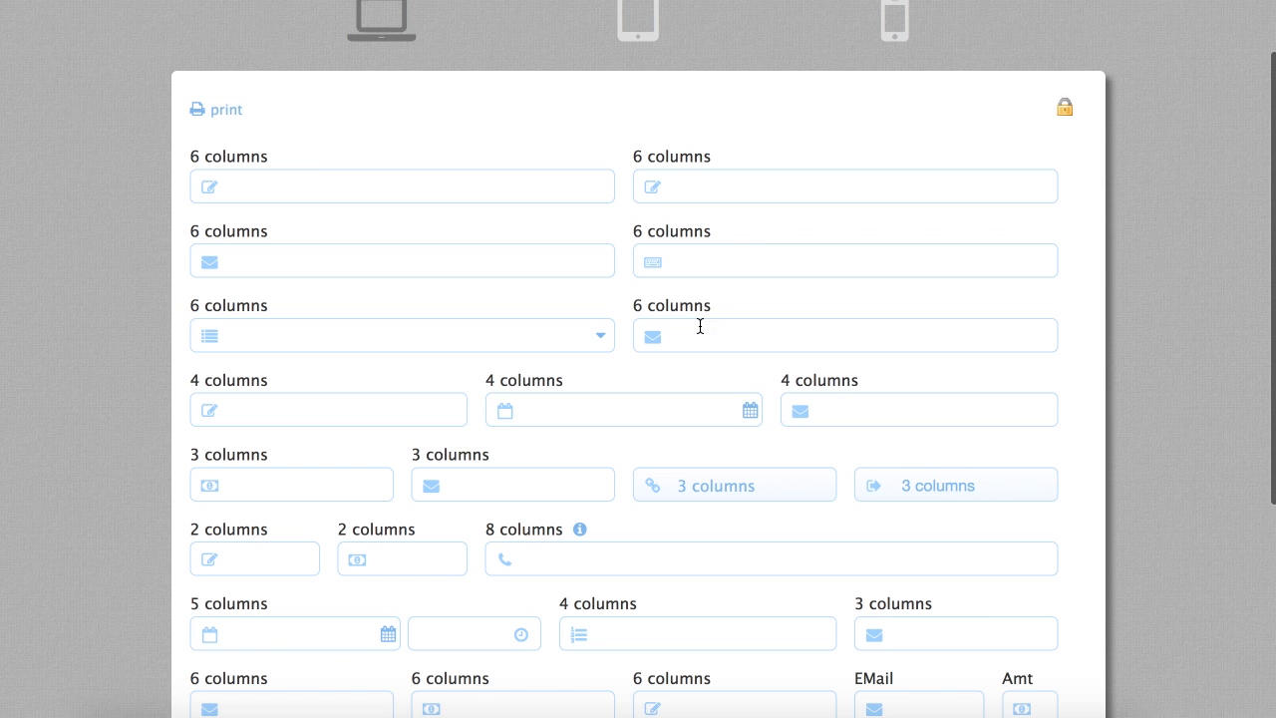
left_click(637, 13)
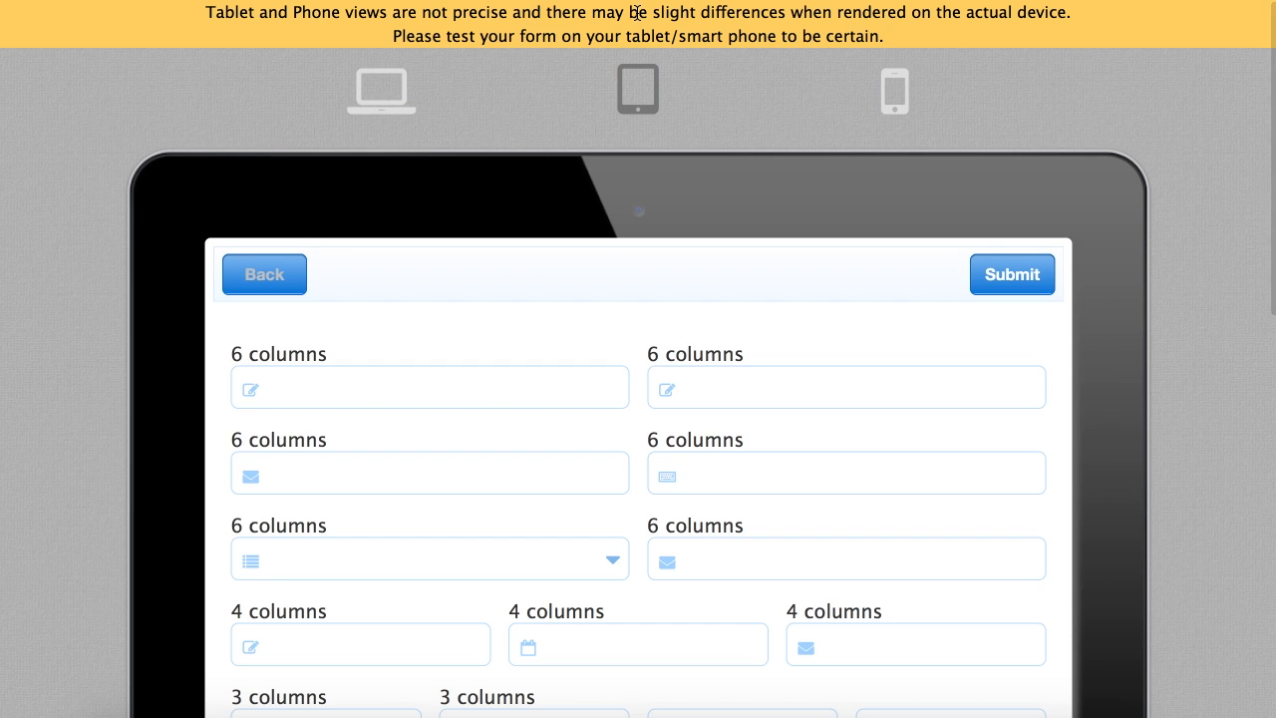
scroll(715, 428, "down", 5)
scroll(714, 424, "down", 7)
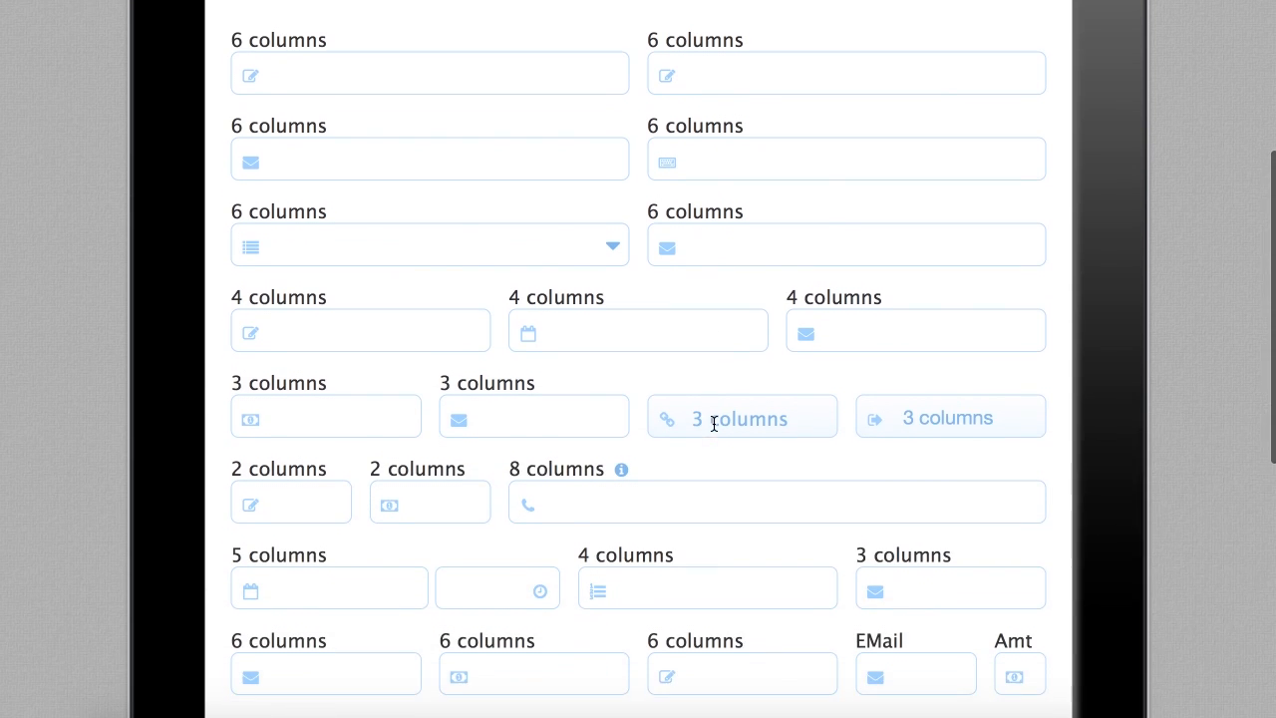
scroll(713, 423, "down", 3)
scroll(713, 424, "up", 15)
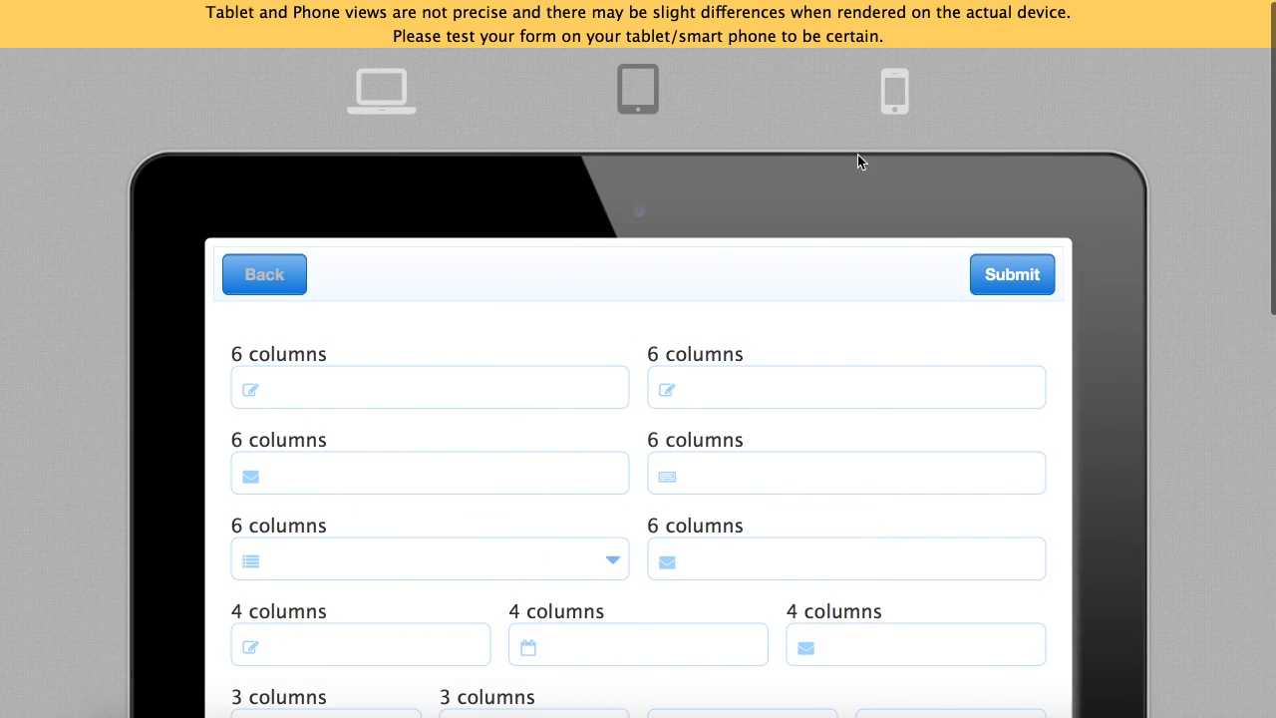
Switch to phone view and scroll down to the stacked Amt field
left_click(897, 96)
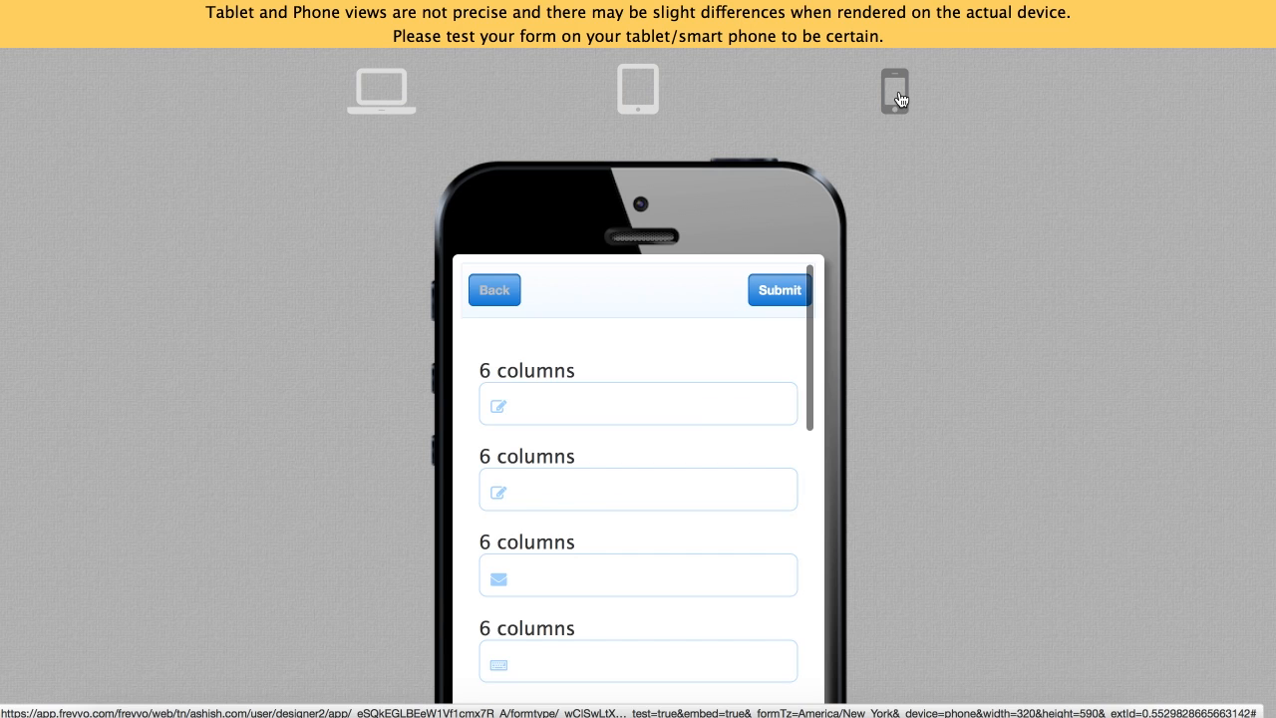
scroll(698, 482, "down", 5)
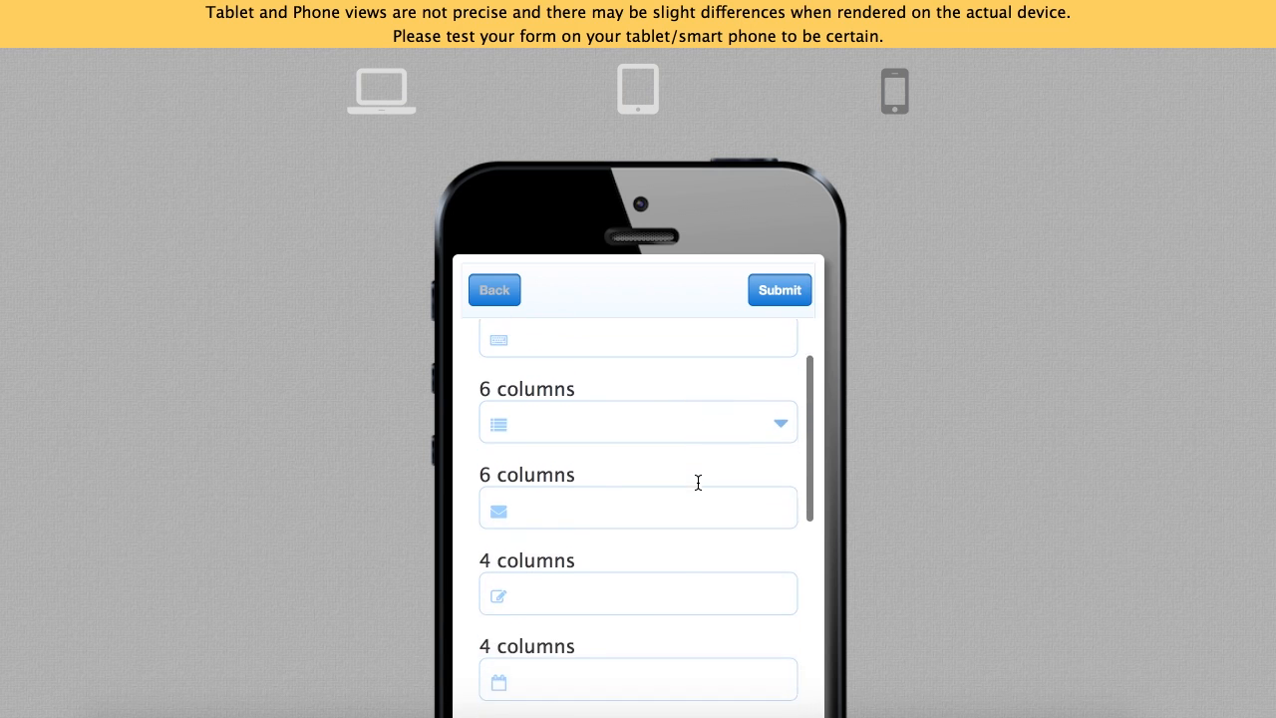
scroll(690, 592, "down", 5)
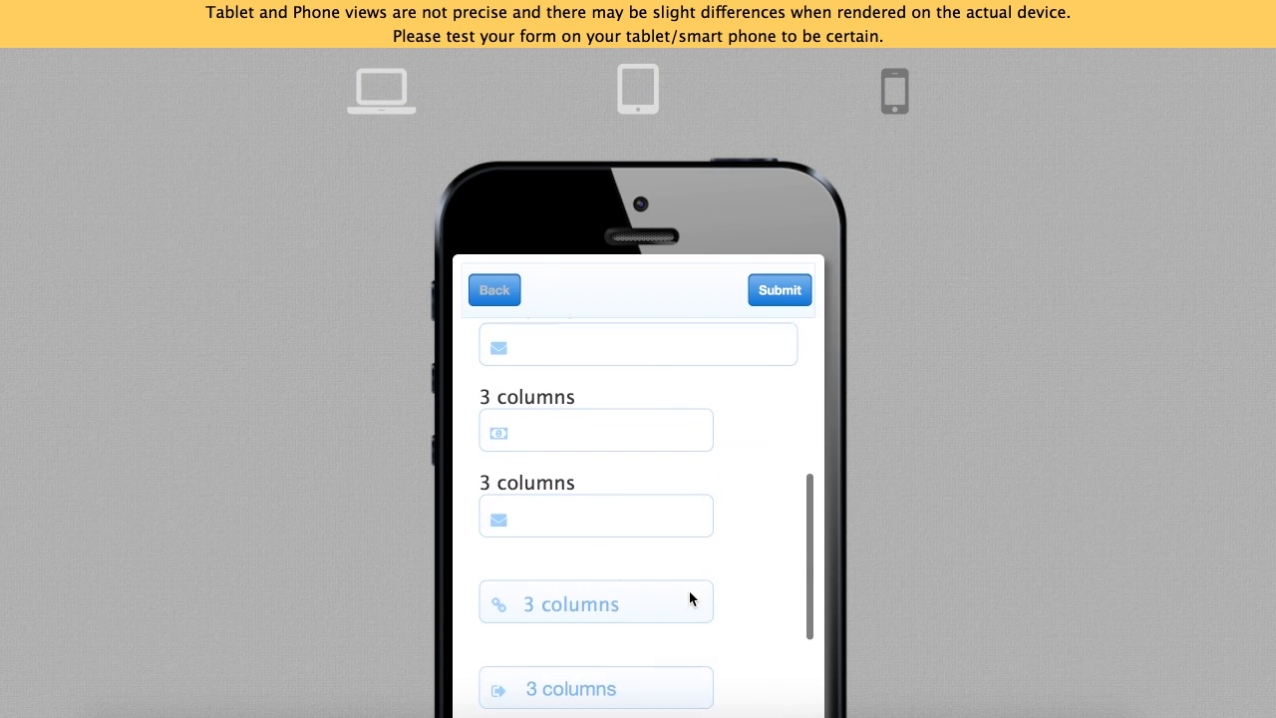
scroll(690, 592, "down", 5)
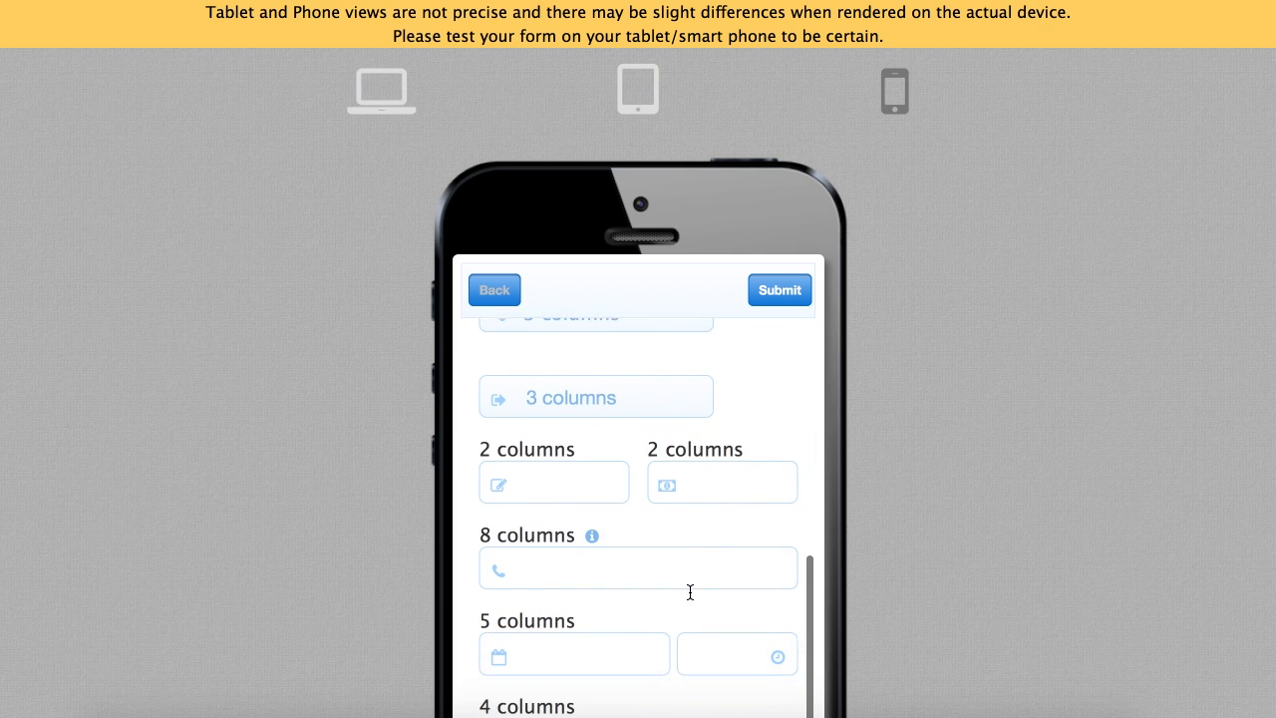
scroll(690, 592, "down", 5)
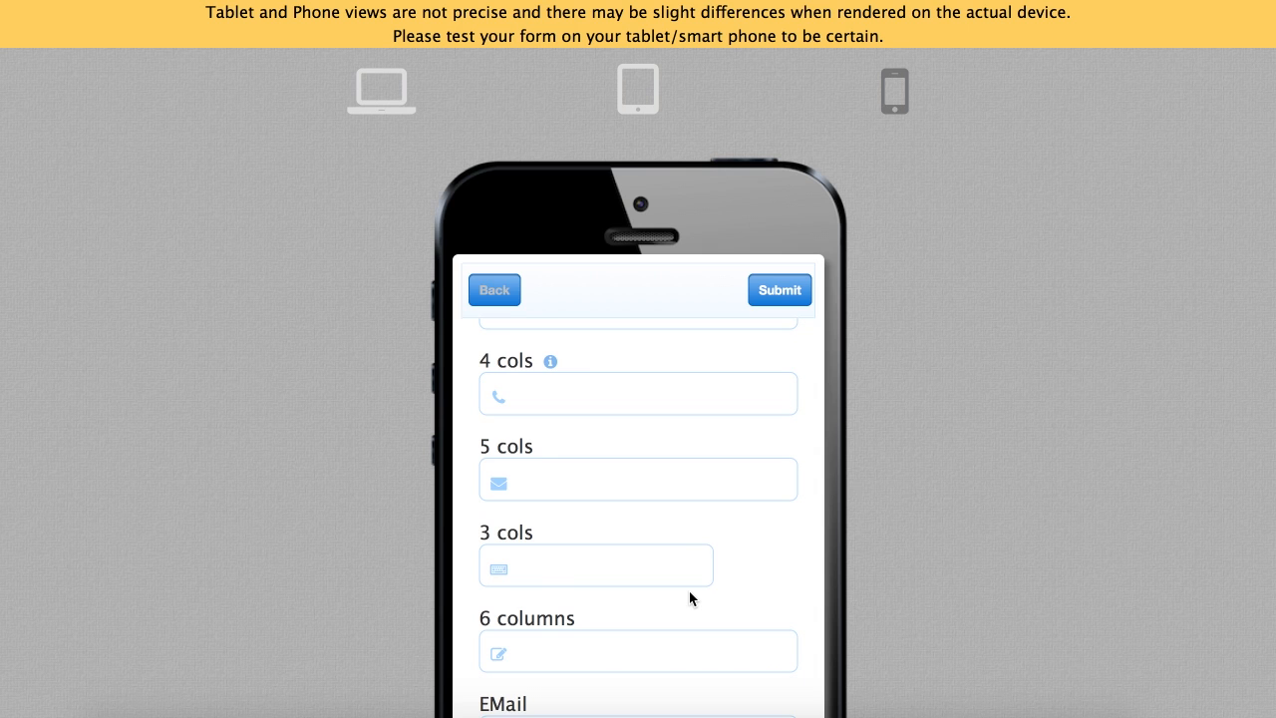
scroll(965, 556, "down", 5)
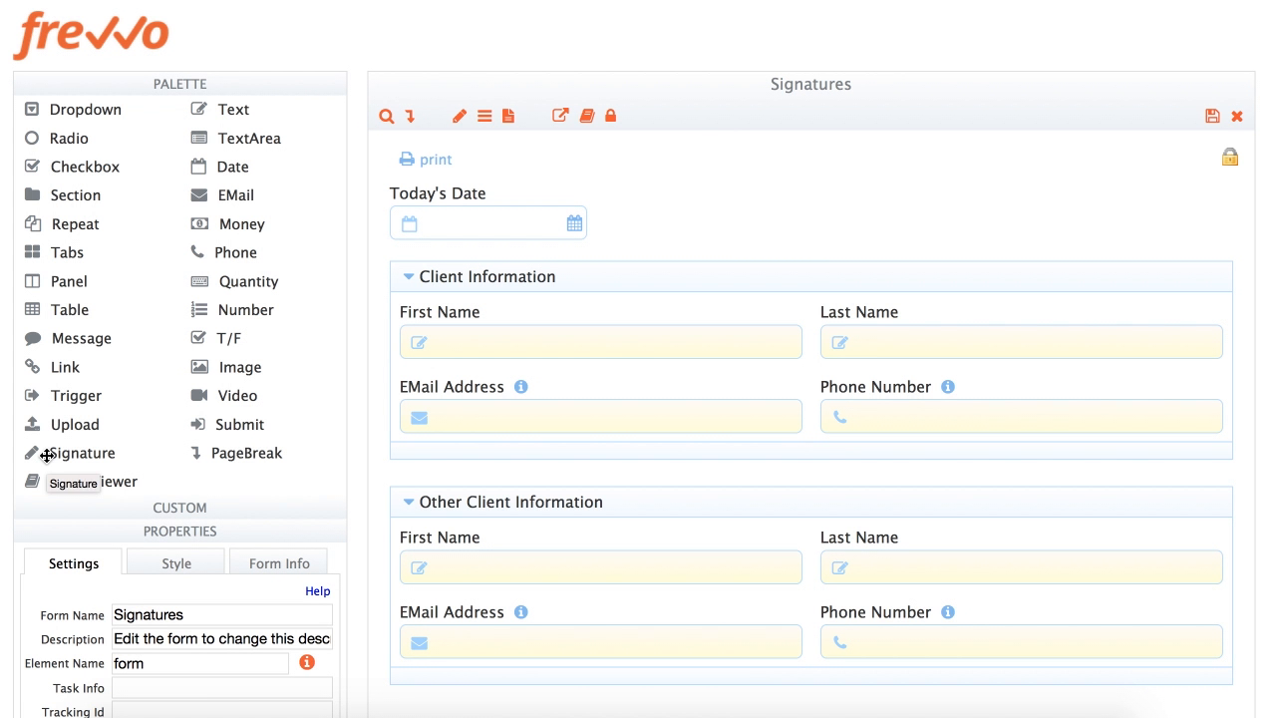
Drop a Signature field beside Today's Date, widen it, and label it 'Please sign'
mouse_move(47, 454)
left_mouse_down()
mouse_move(329, 385)
mouse_move(564, 271)
mouse_move(576, 223)
left_mouse_up()
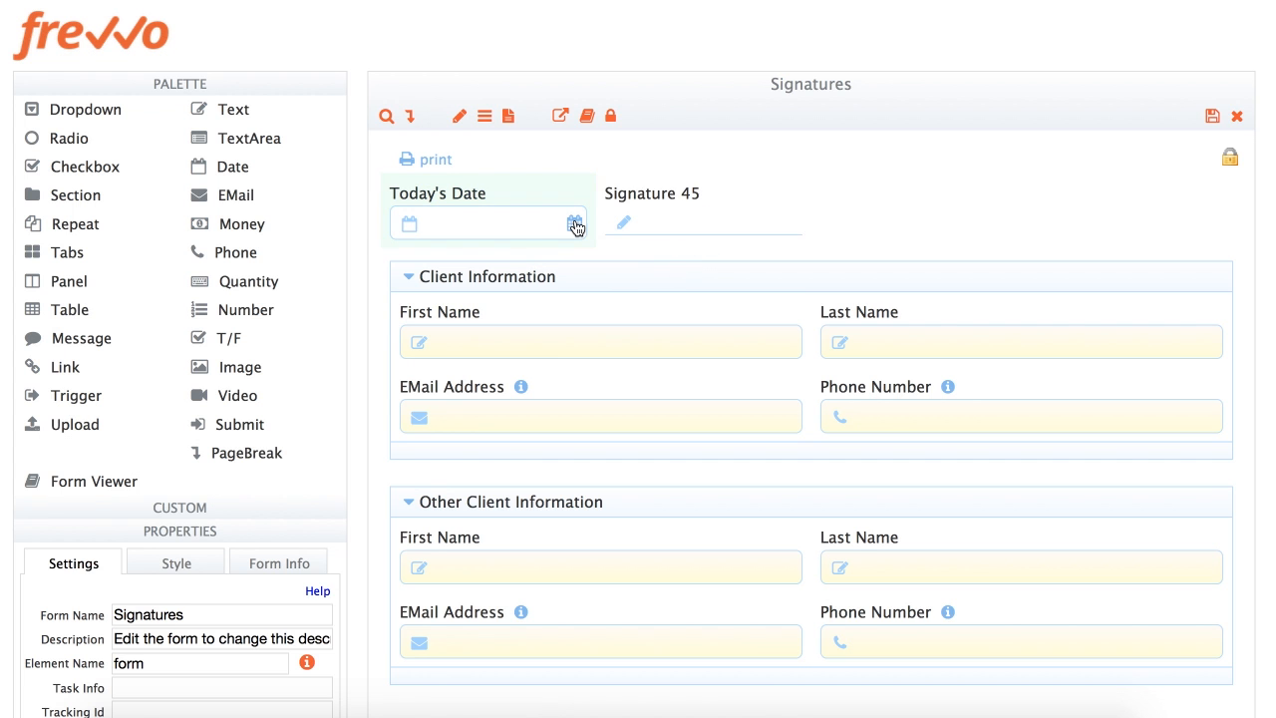
left_click(247, 86)
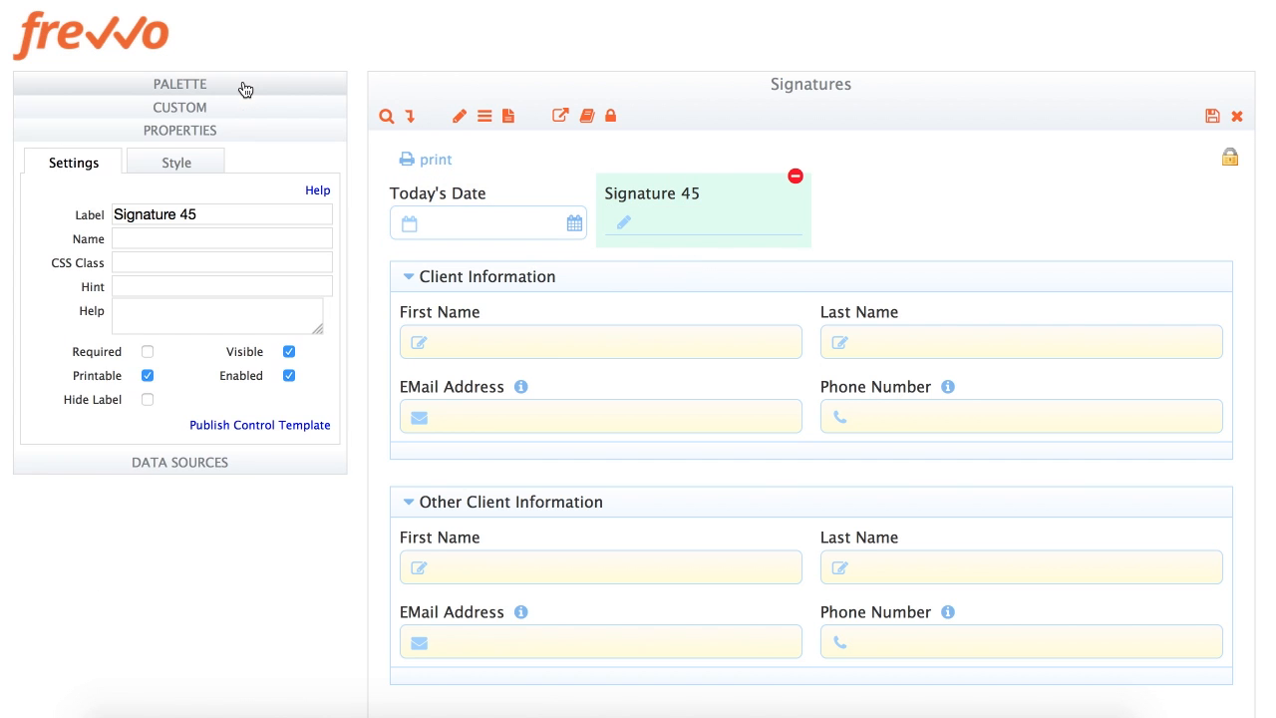
left_click(177, 166)
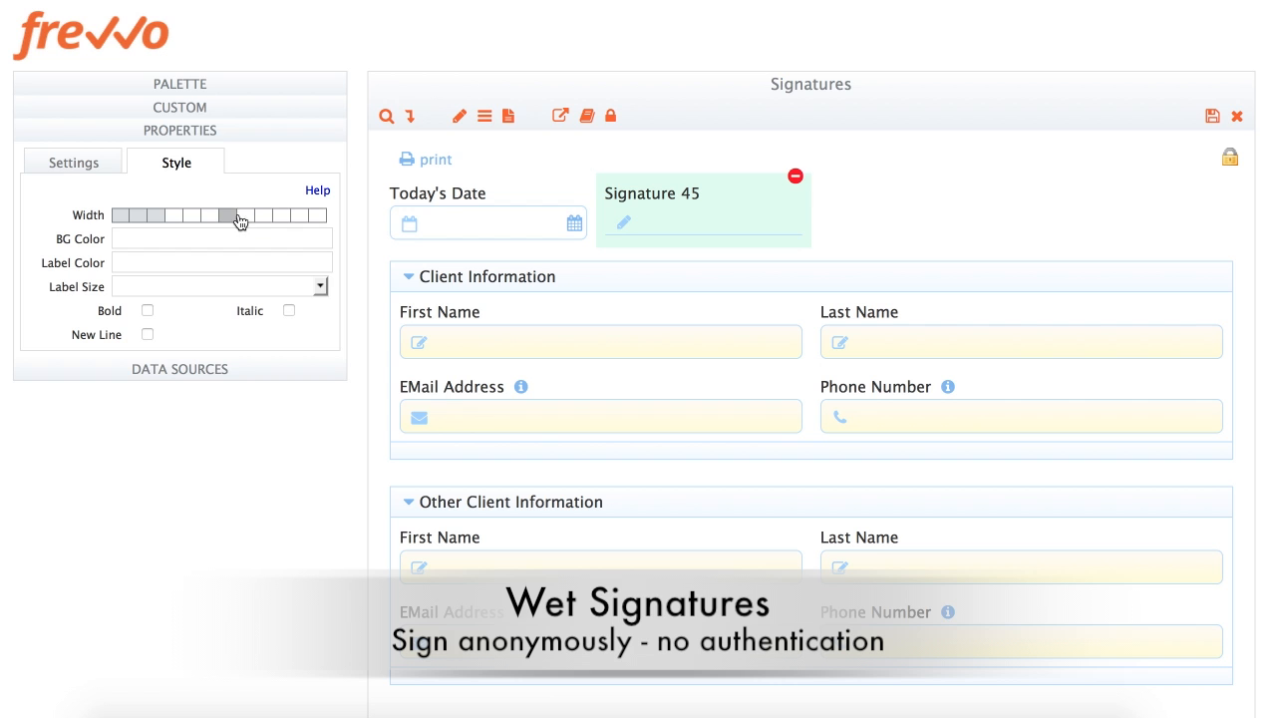
left_click(246, 215)
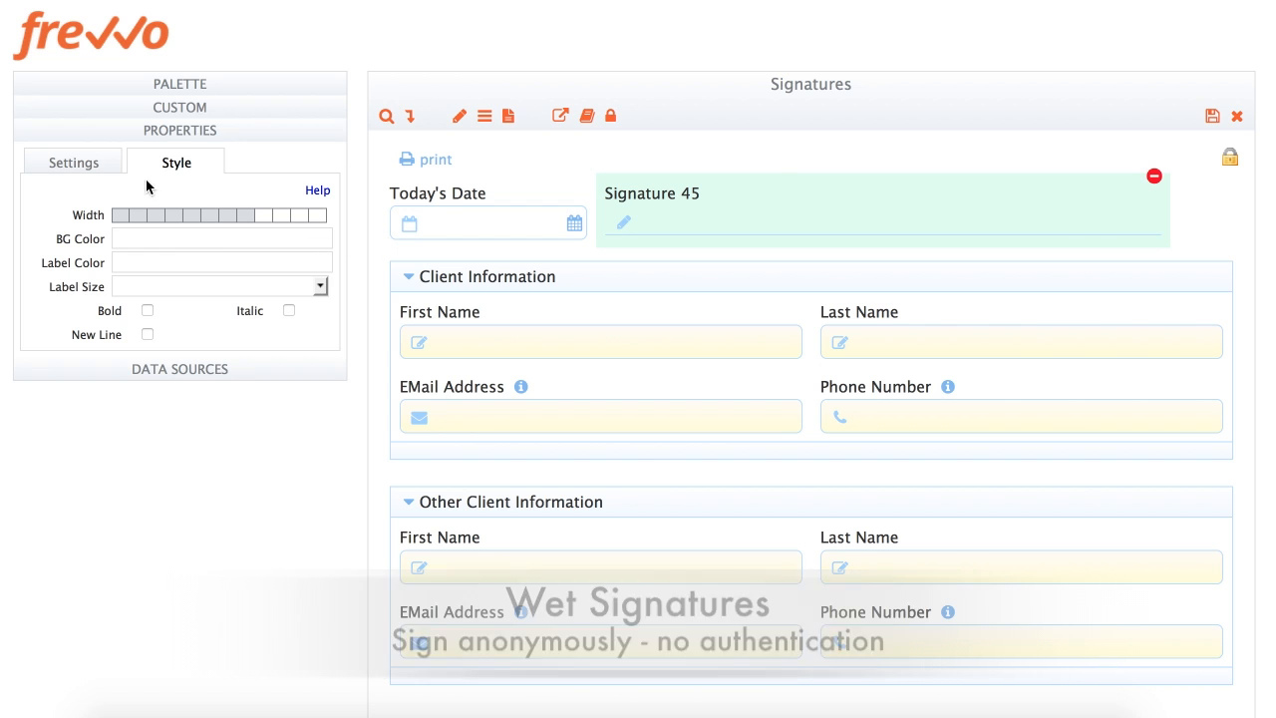
left_click(87, 169)
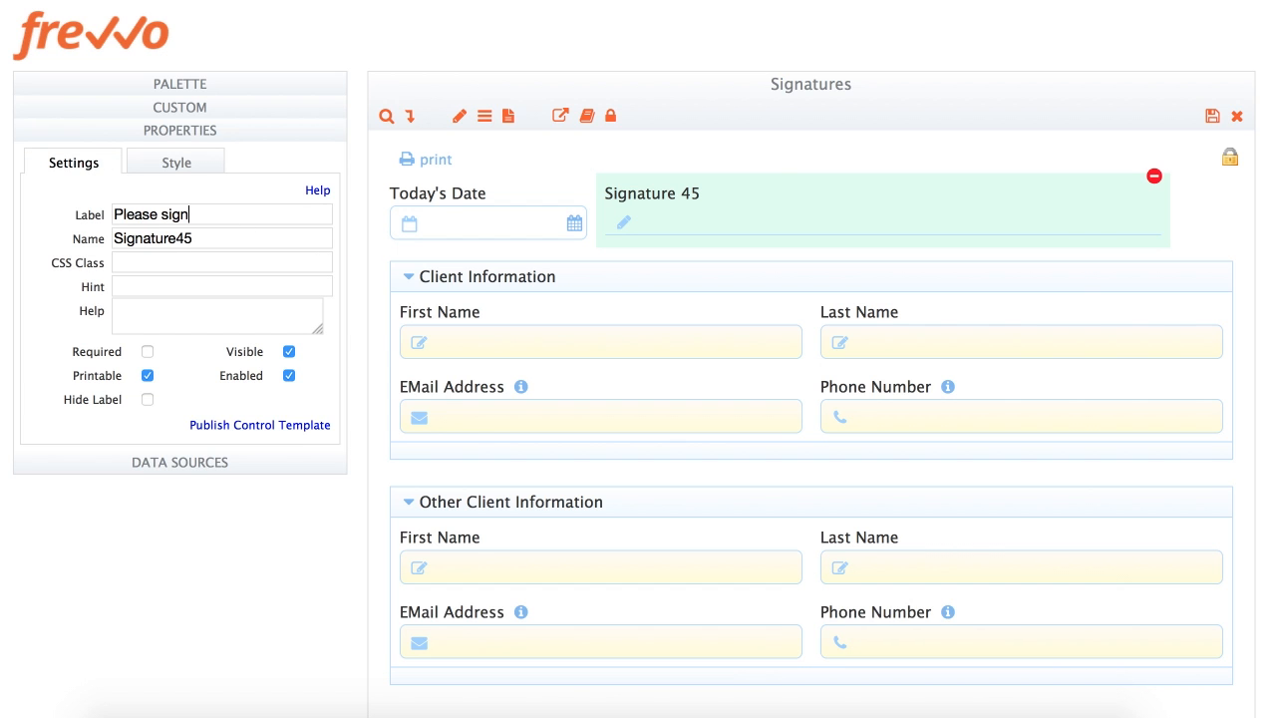
key("Tab")
left_click(912, 288)
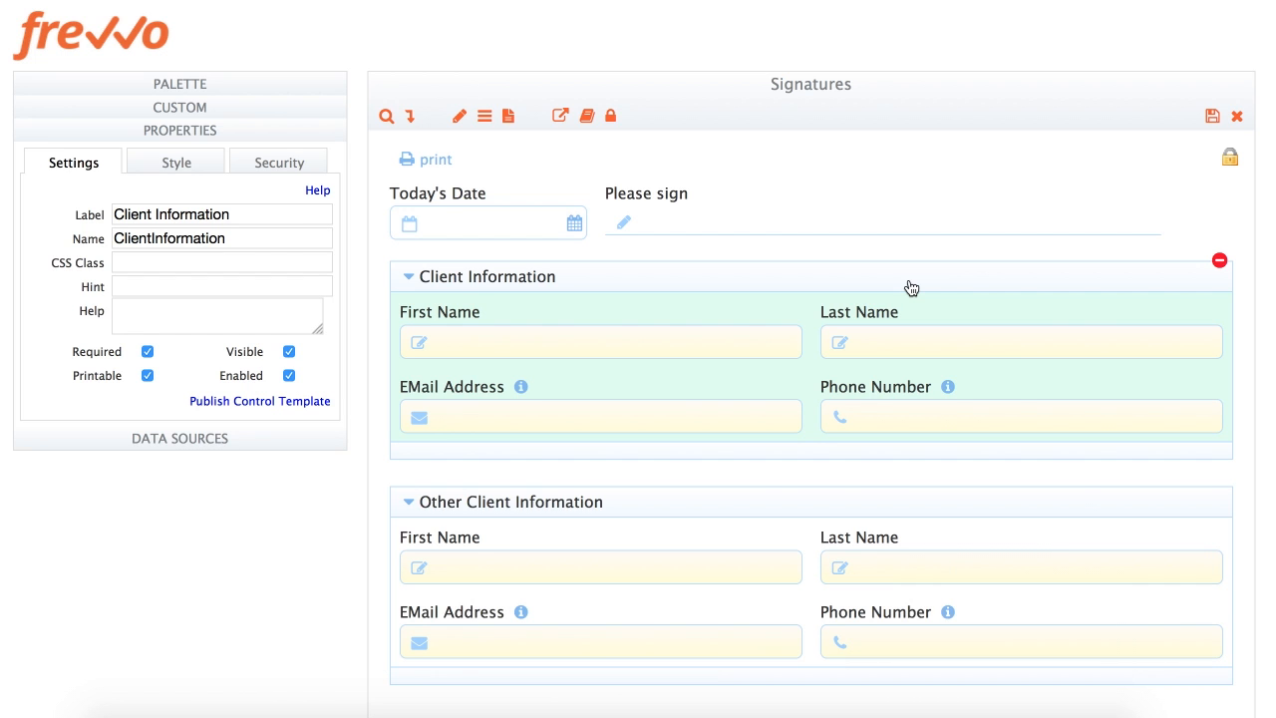
Make Client Information require a mandatory Text/Signature Image signature
left_click(267, 167)
left_click(157, 357)
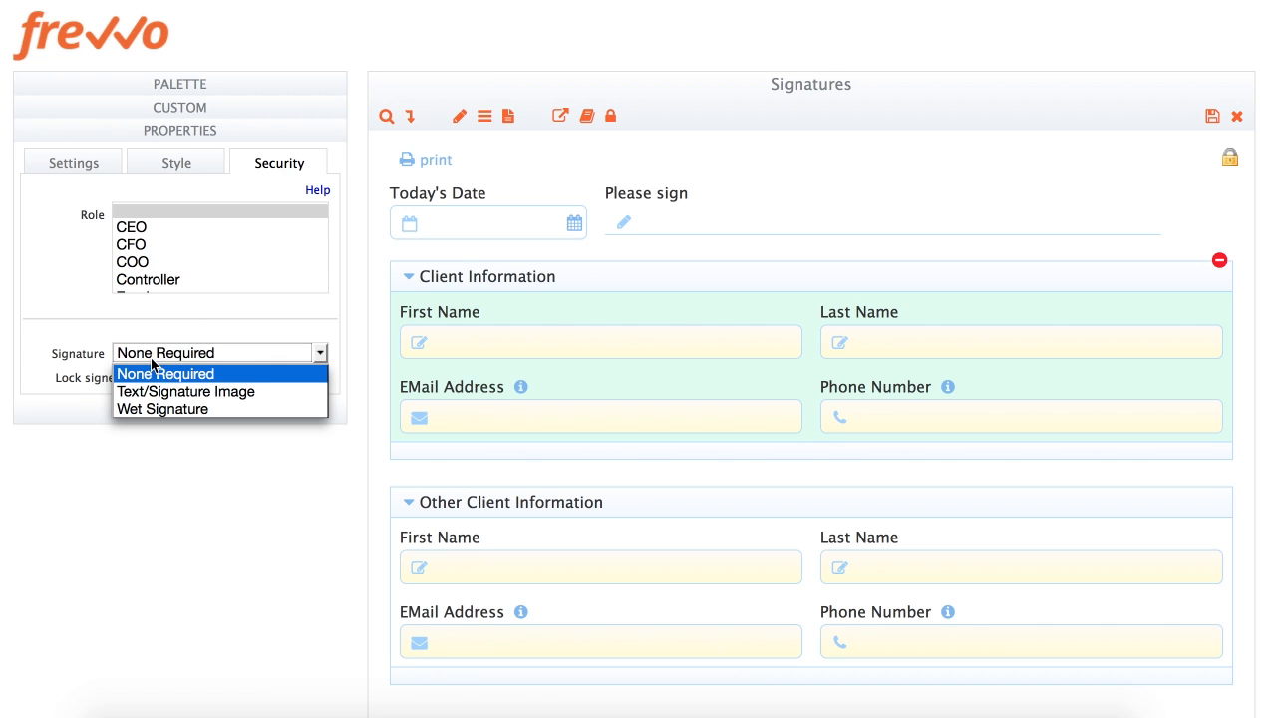
left_click(151, 391)
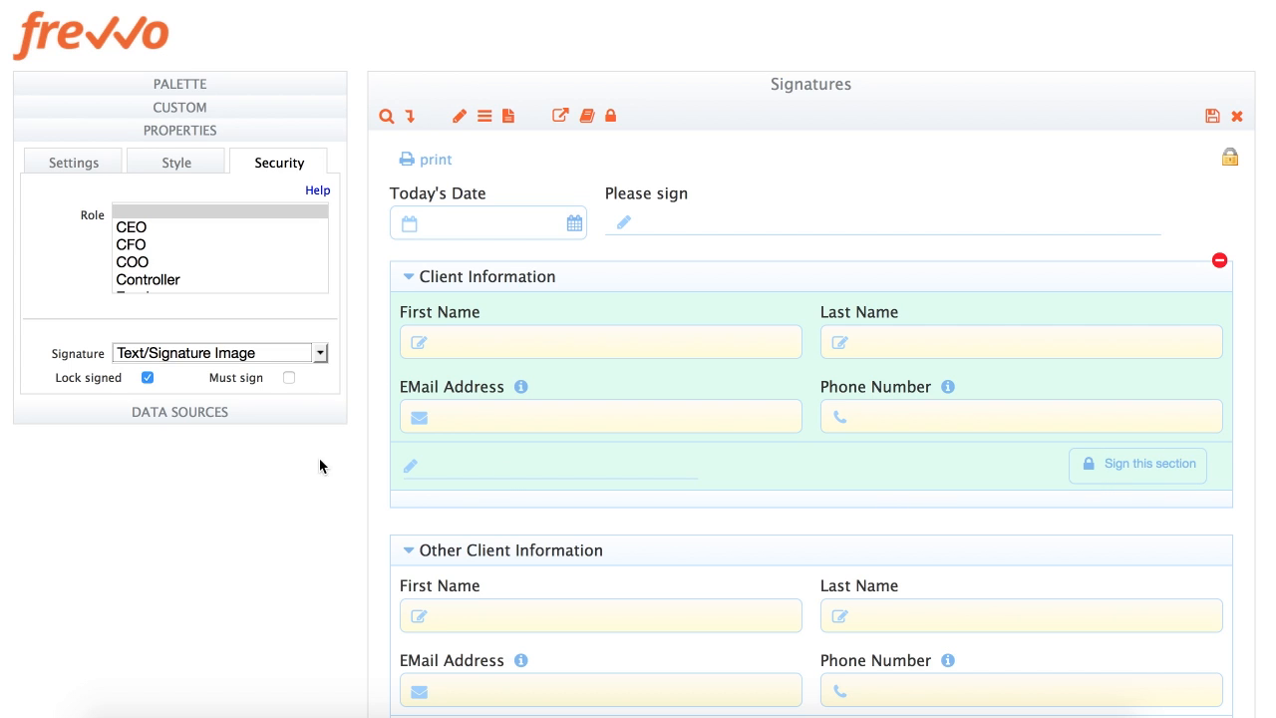
left_click(289, 378)
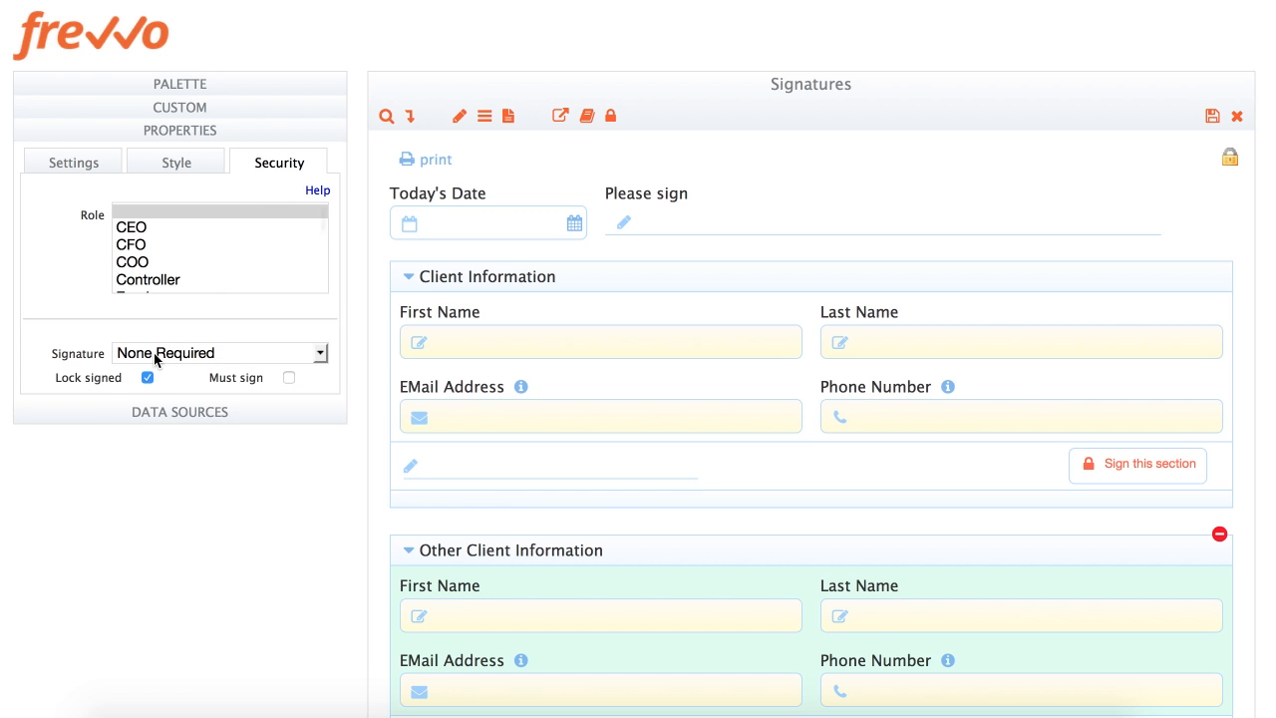
Make Other Client Information require a mandatory Wet Signature
left_click(155, 356)
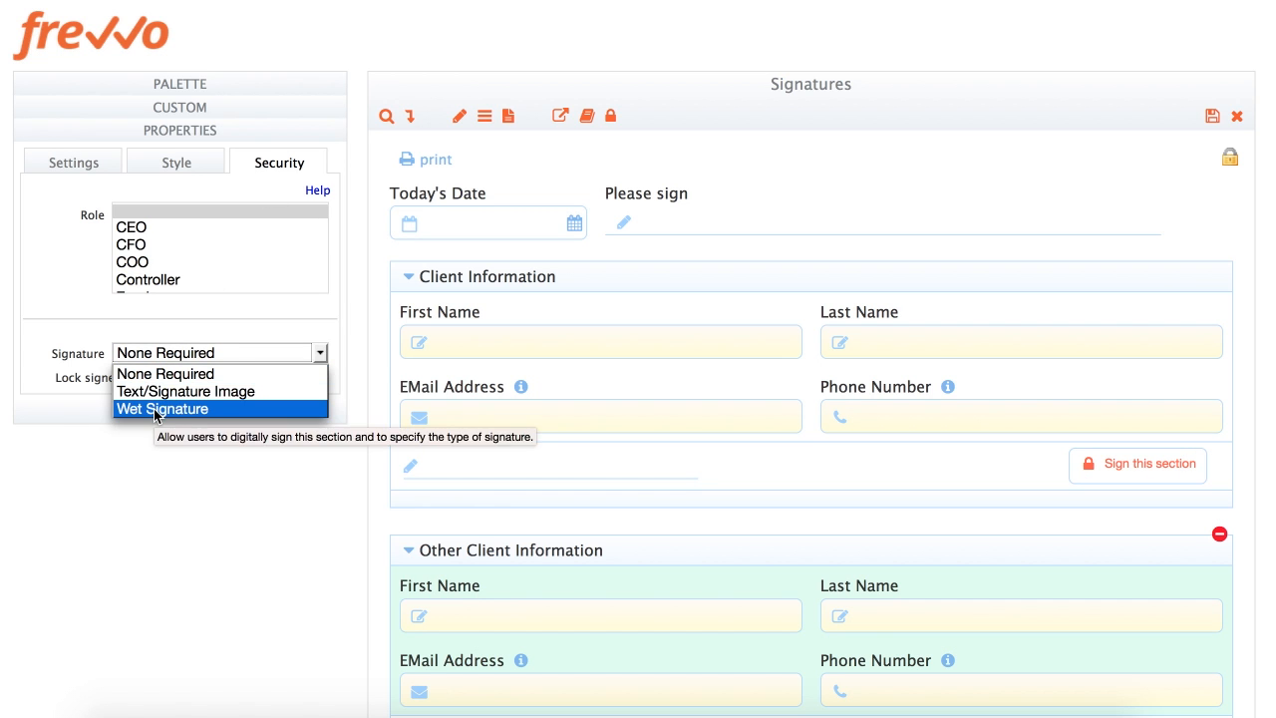
left_click(155, 411)
scroll(701, 538, "down", 5)
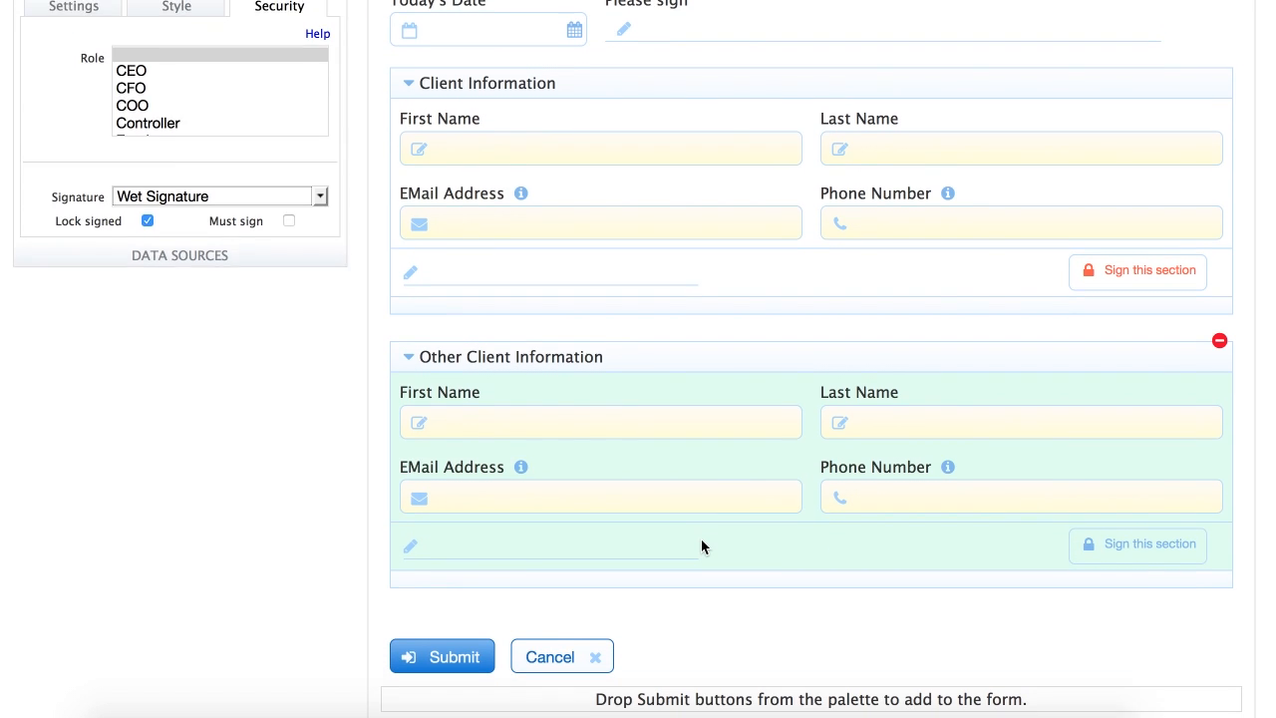
left_click(289, 278)
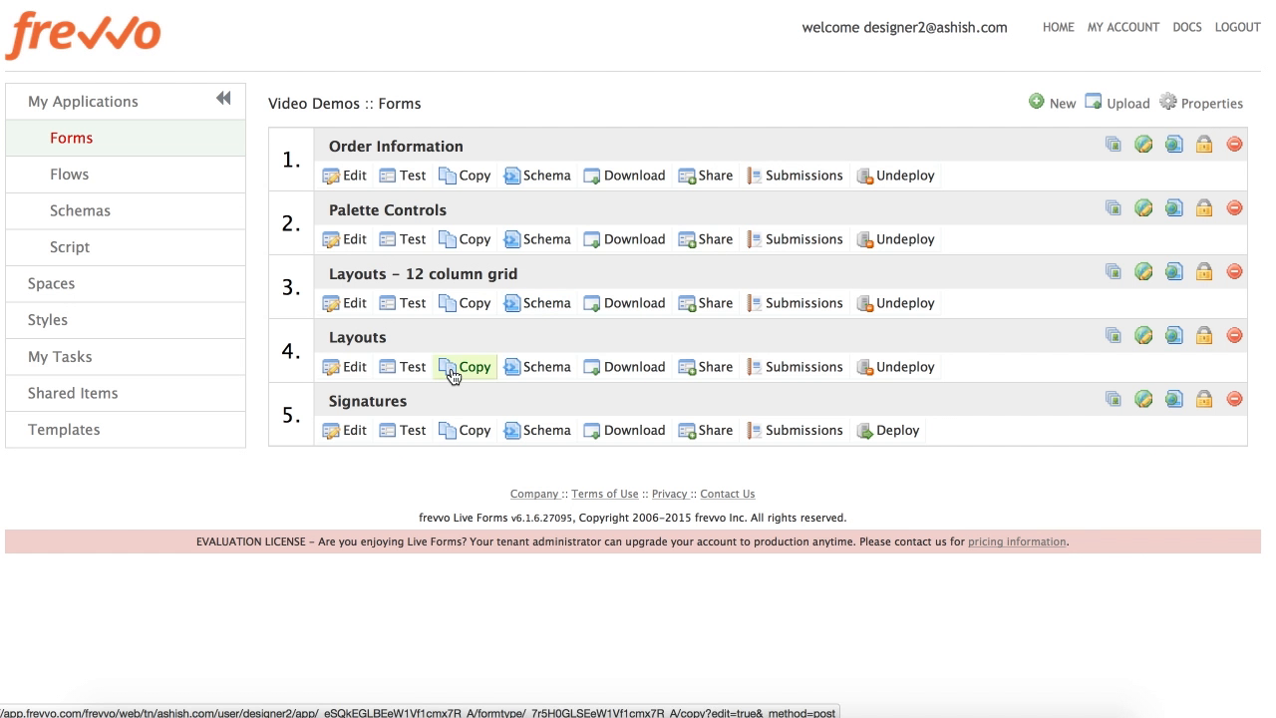
Test the Signatures form and draw a signature in the Please sign pad
left_click(408, 437)
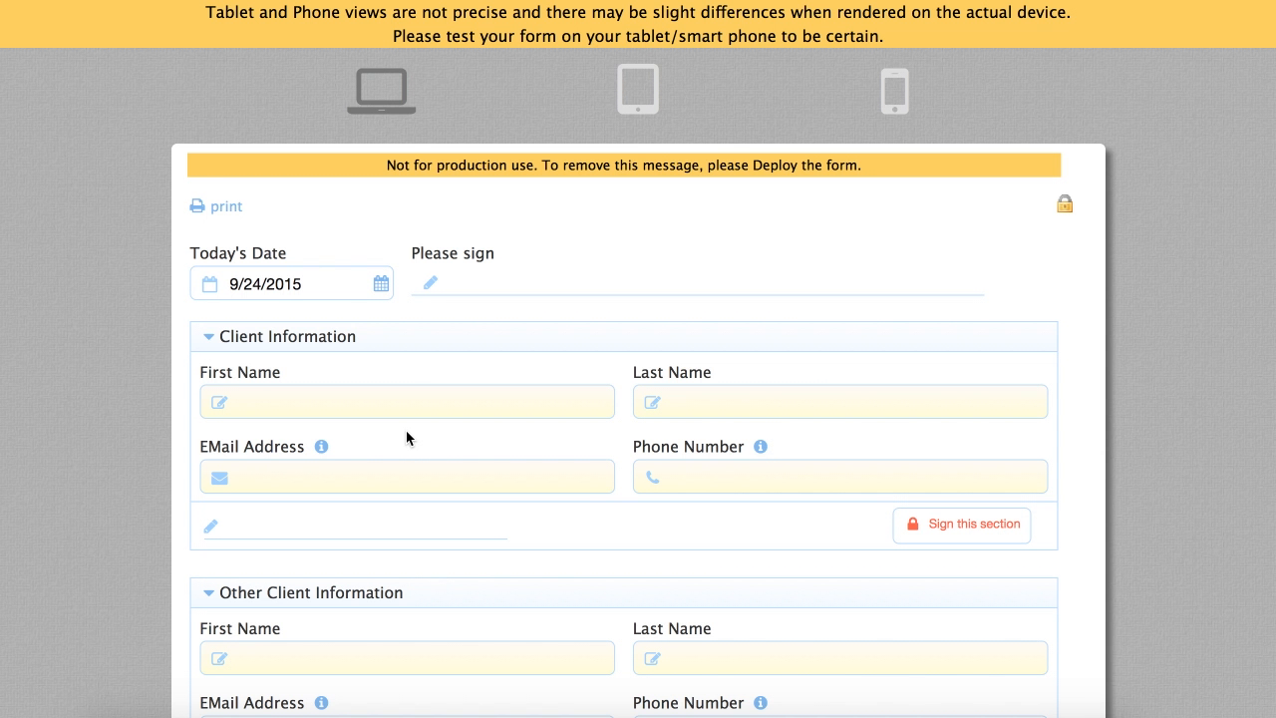
scroll(405, 437, "down", 3)
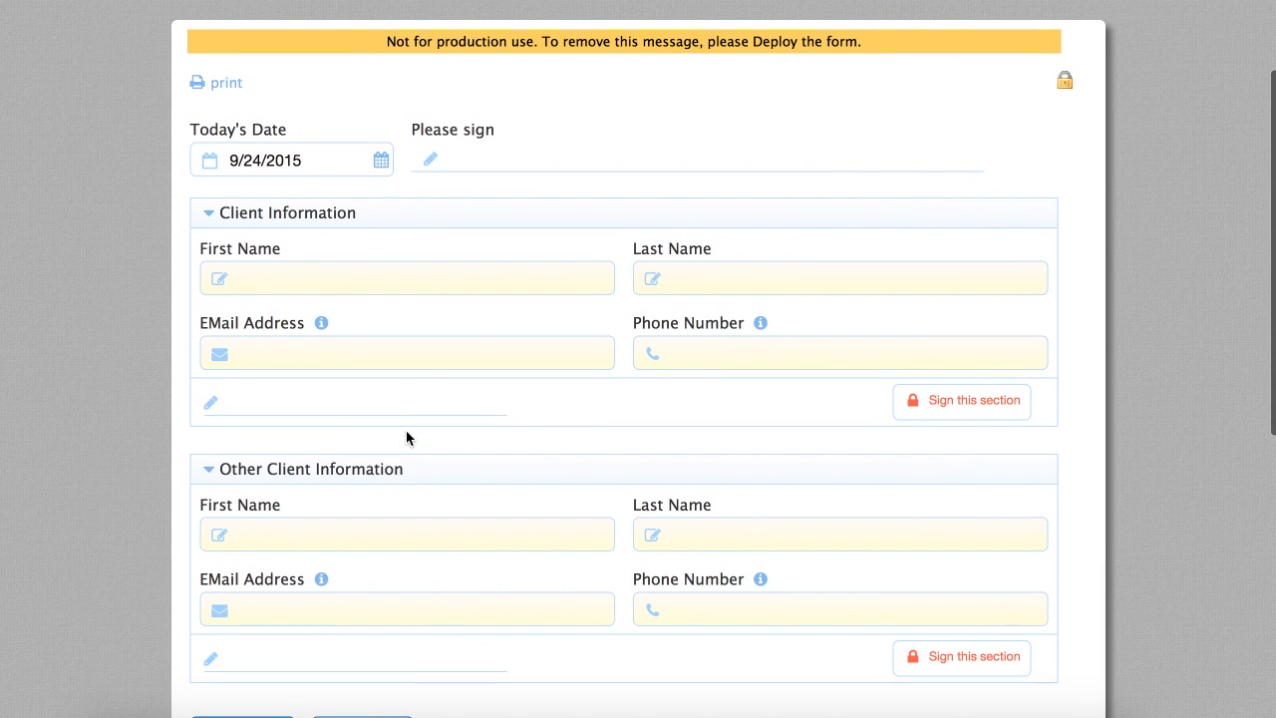
left_click(578, 158)
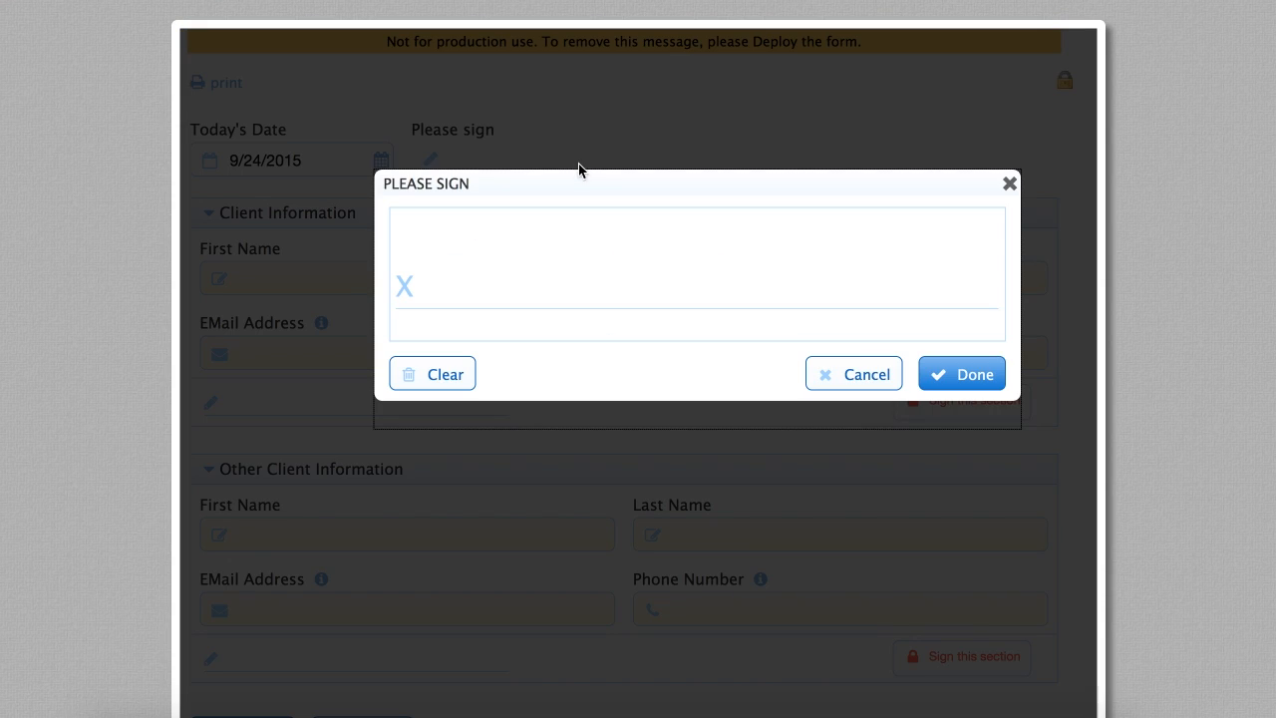
mouse_move(535, 276)
left_mouse_down()
mouse_move(572, 253)
mouse_move(827, 257)
left_mouse_up()
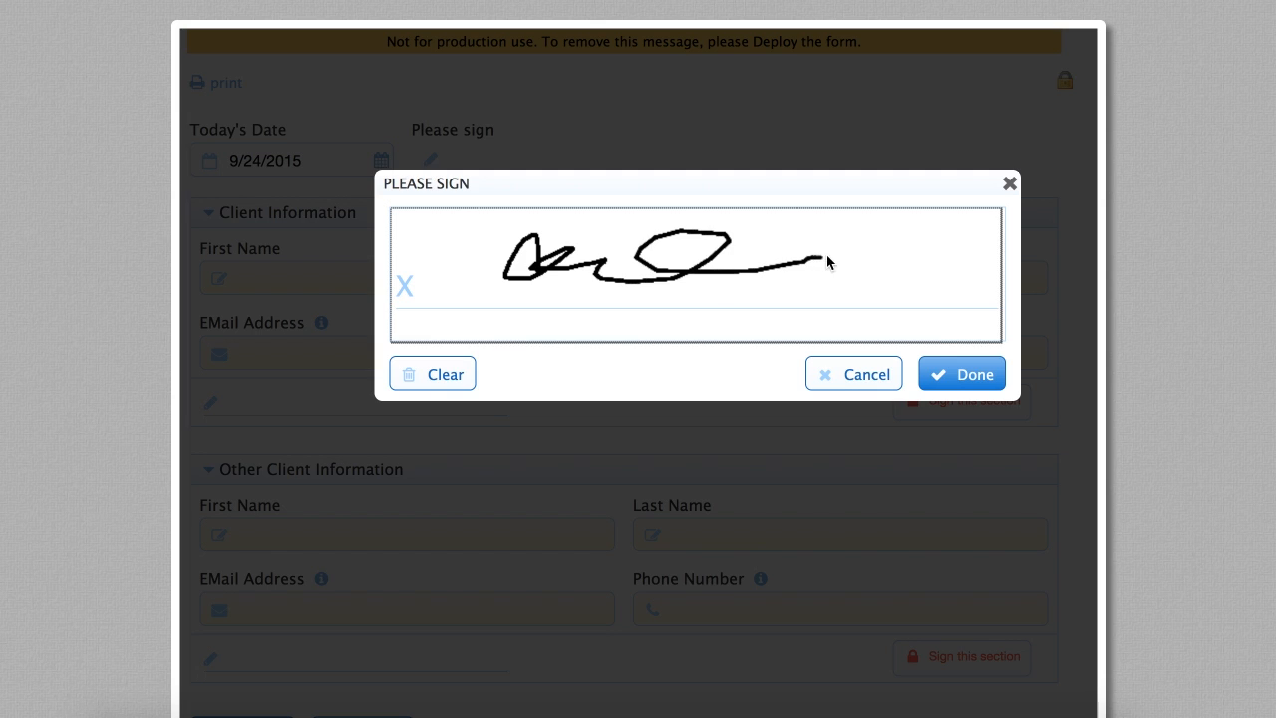
left_click(957, 374)
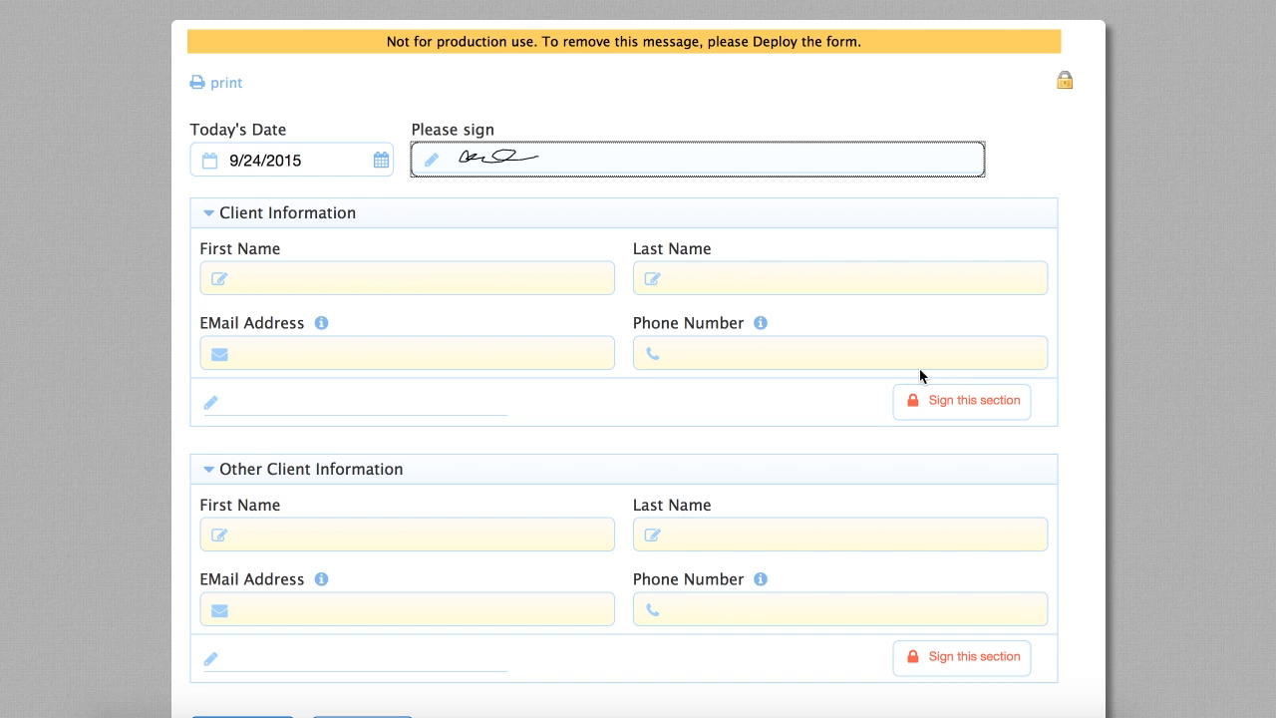
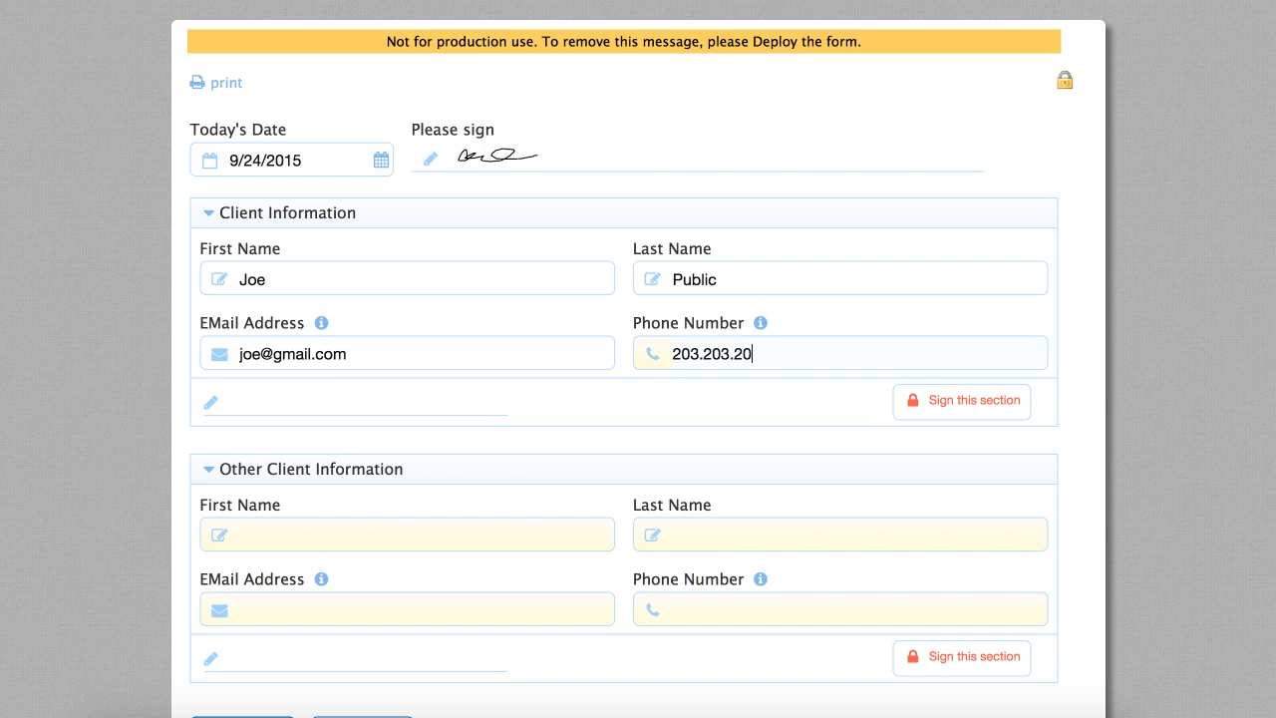
Enter the phone number, sign Client Information, and hand-sign Other Client Information
key("Tab")
left_click(952, 400)
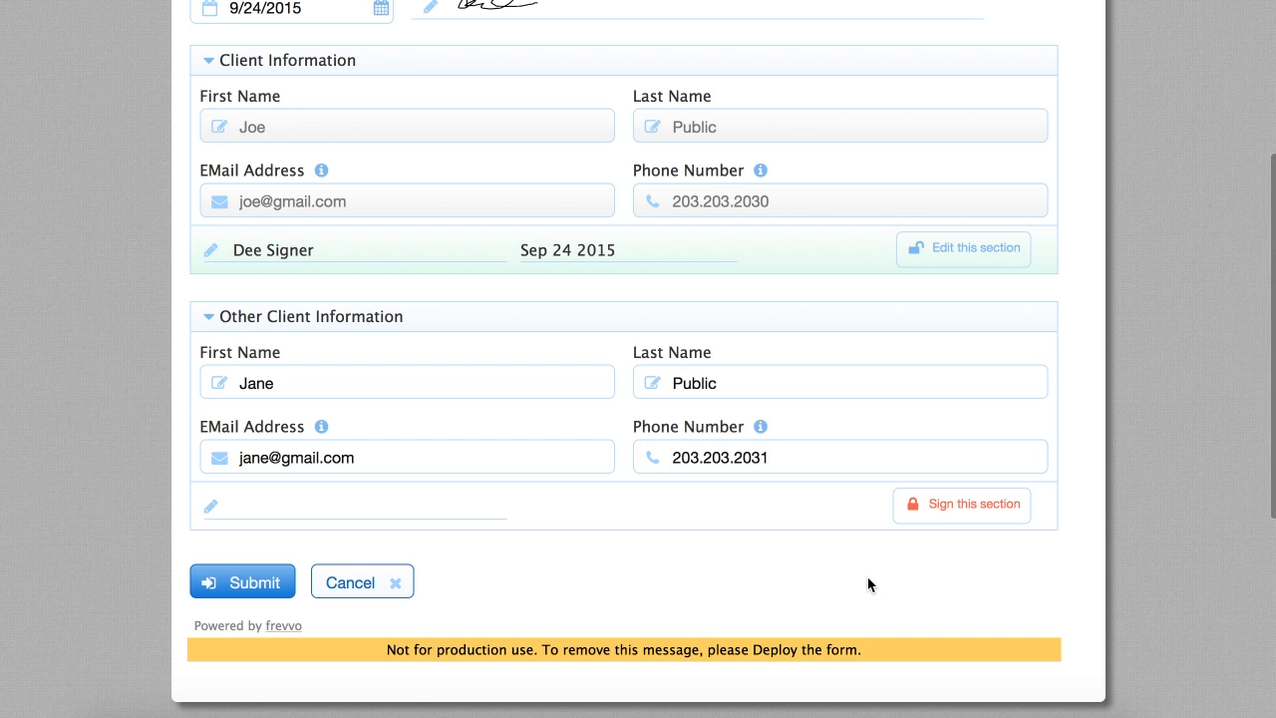
left_click(944, 505)
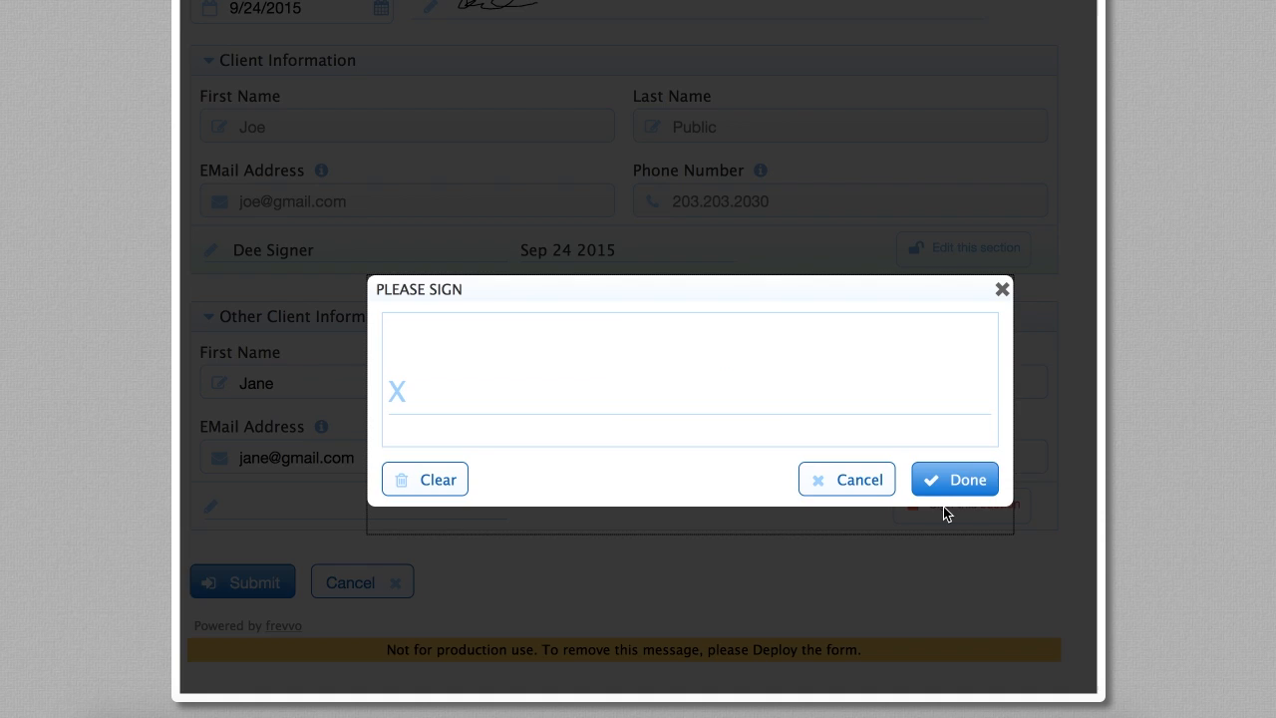
mouse_move(542, 359)
left_mouse_down()
mouse_move(489, 409)
mouse_move(603, 375)
mouse_move(736, 372)
left_mouse_up()
left_click(950, 479)
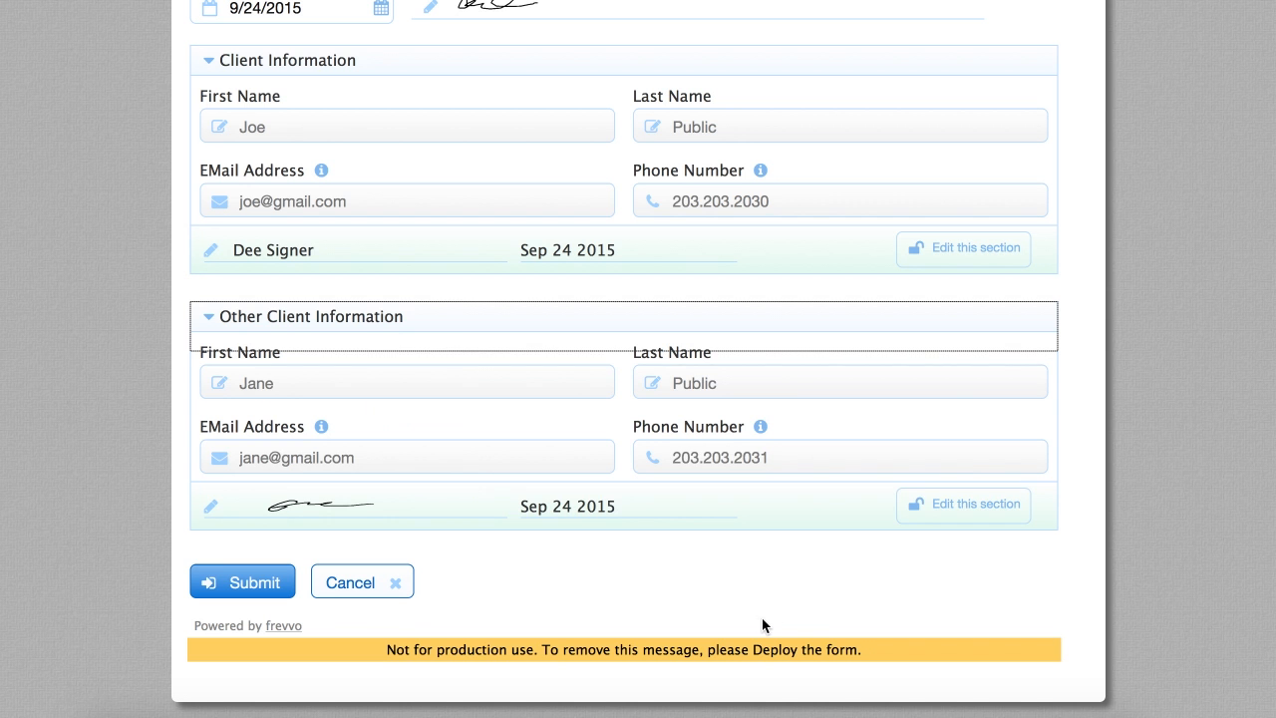
Unlock Client Information, change the first name, and re-sign the section
scroll(762, 617, "up", 3)
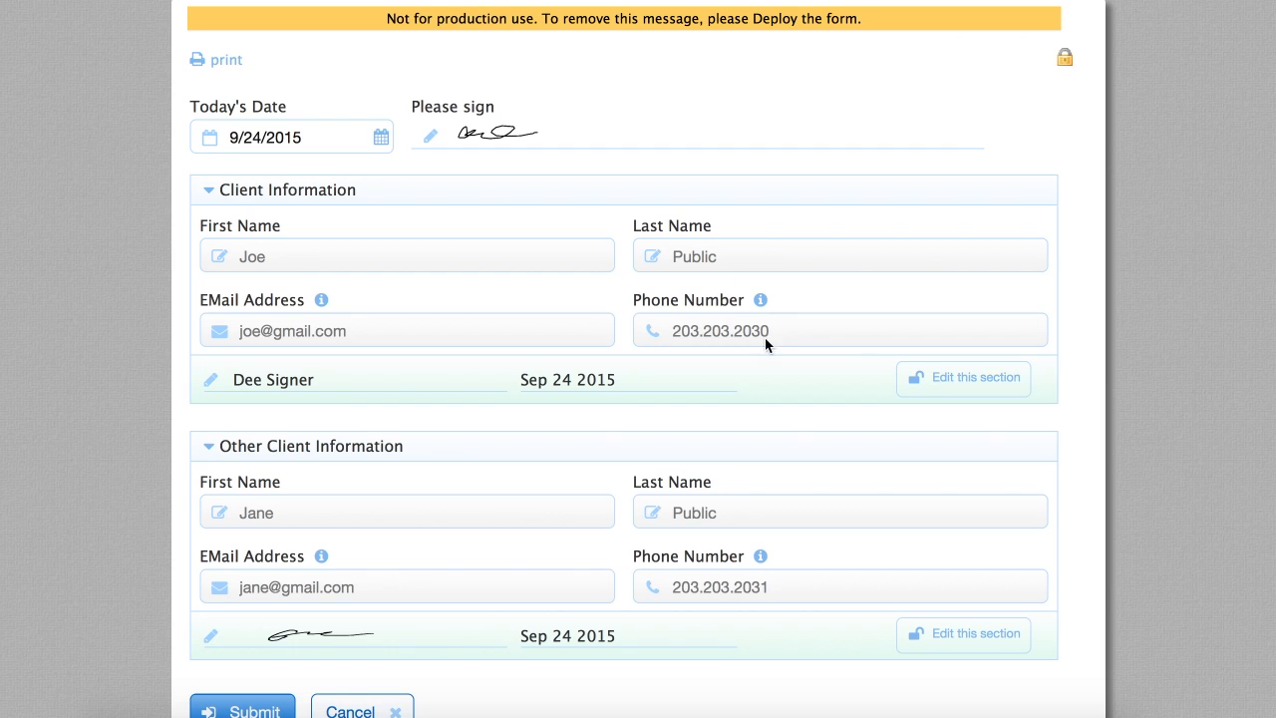
left_click(942, 377)
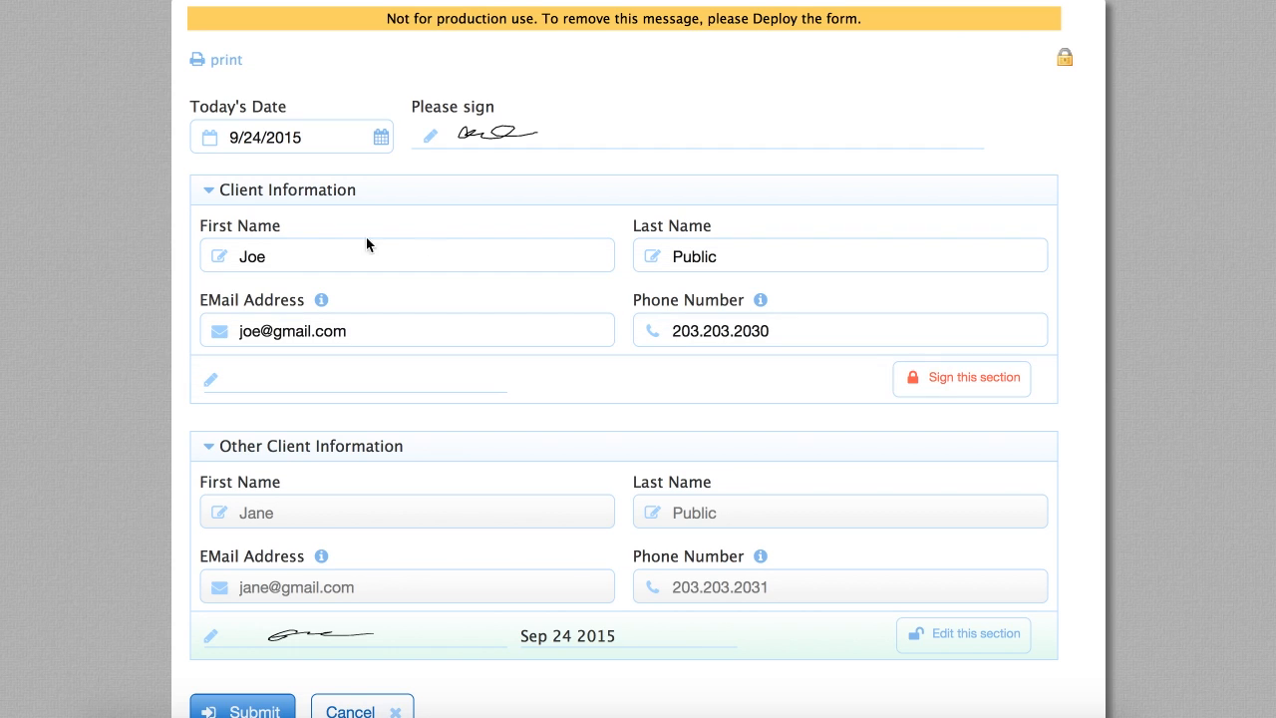
type("y")
key("Tab")
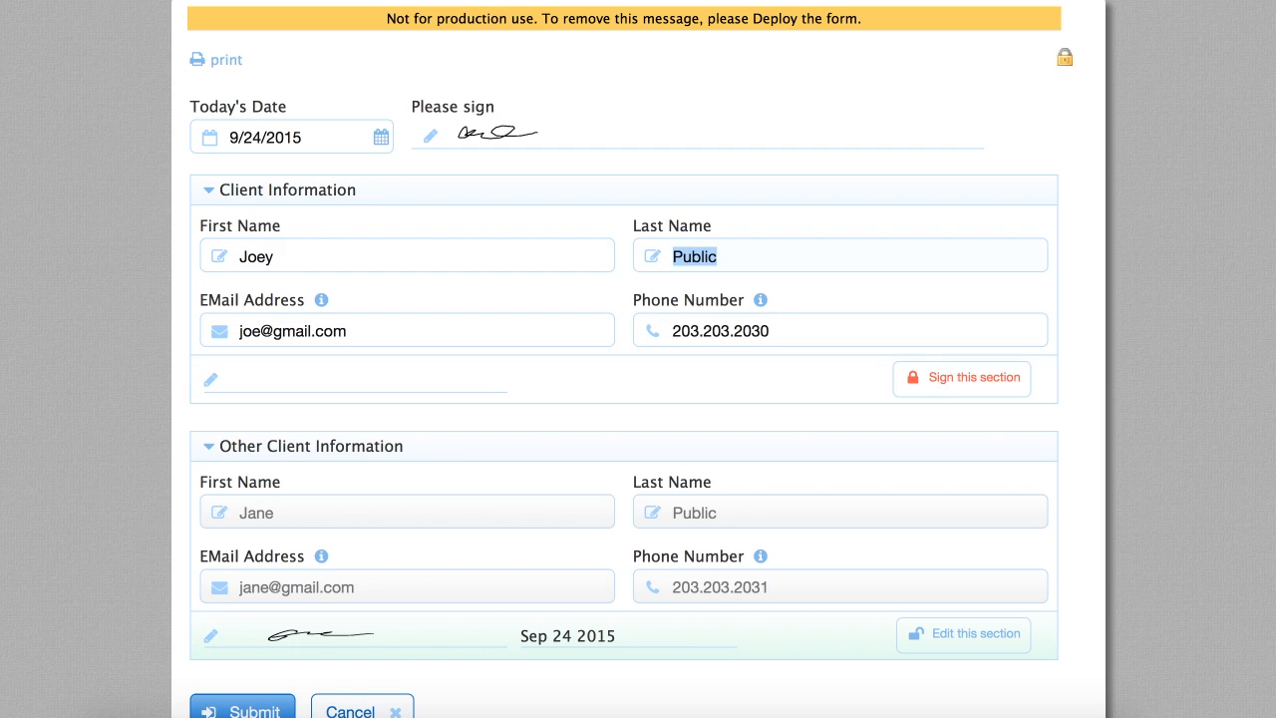
left_click(941, 376)
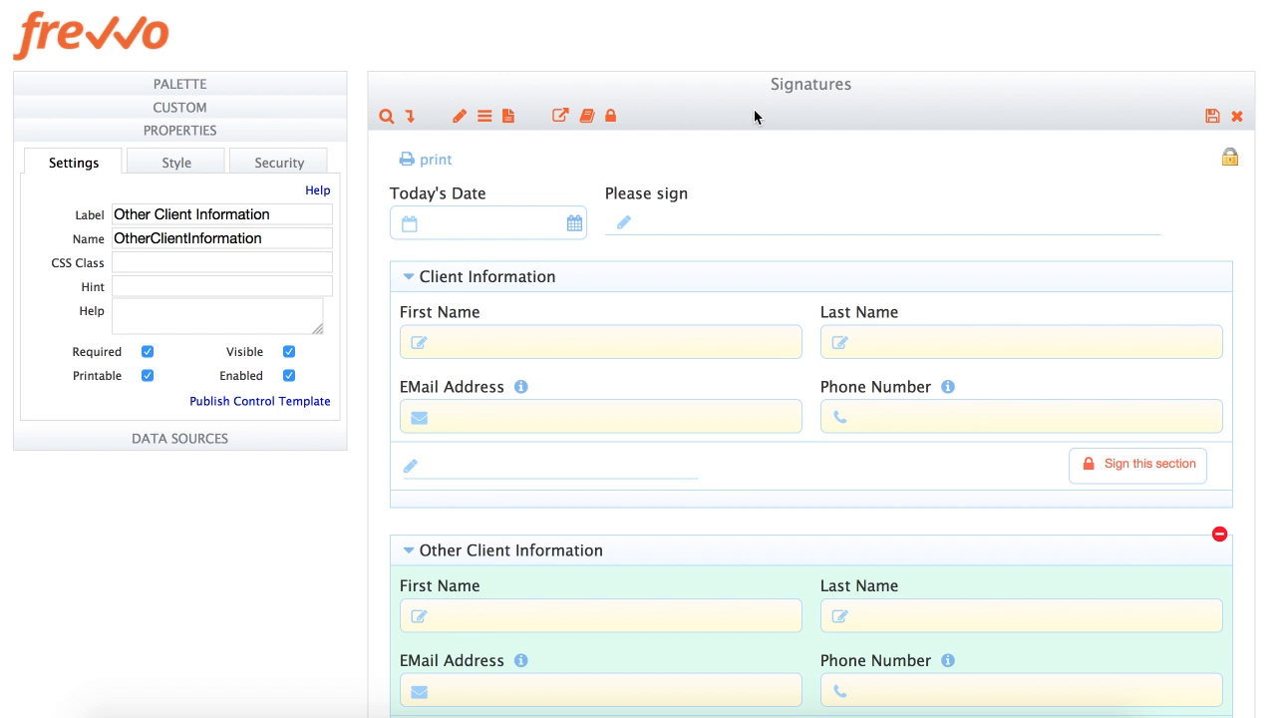
In form settings, turn on Save PDF with the PDF name Signatures.pdf
left_click(755, 117)
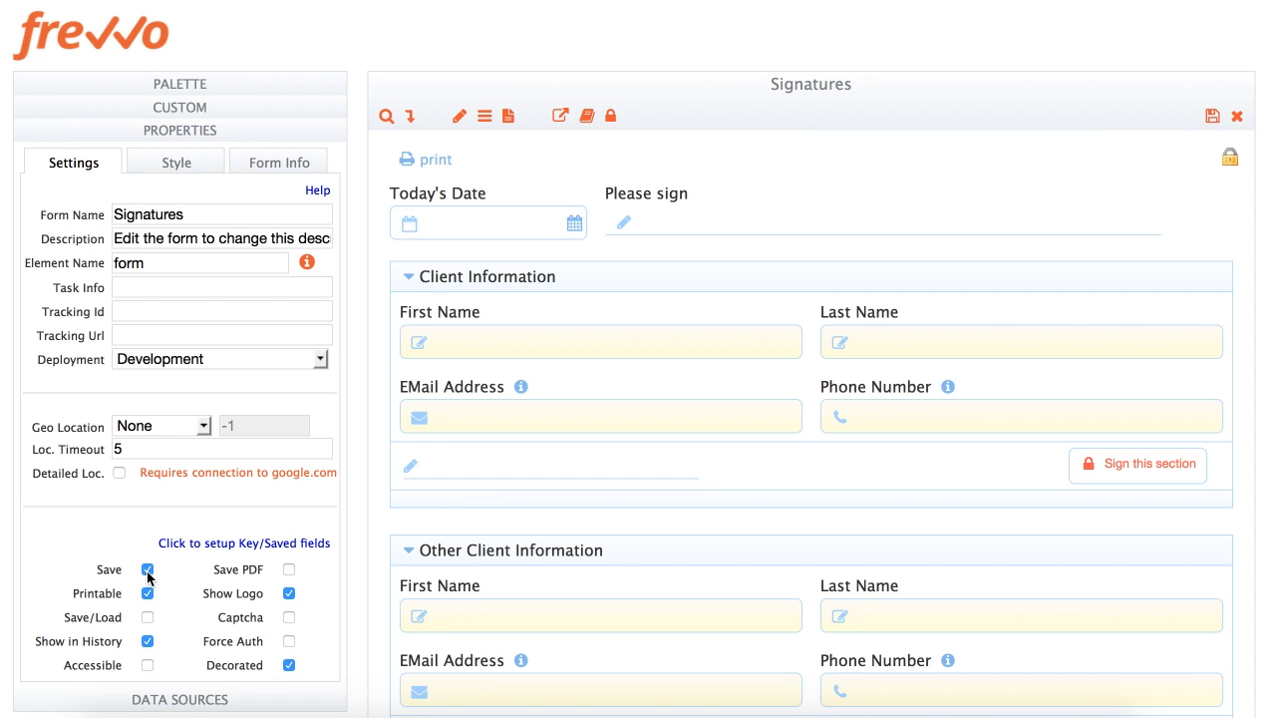
scroll(250, 538, "down", 2)
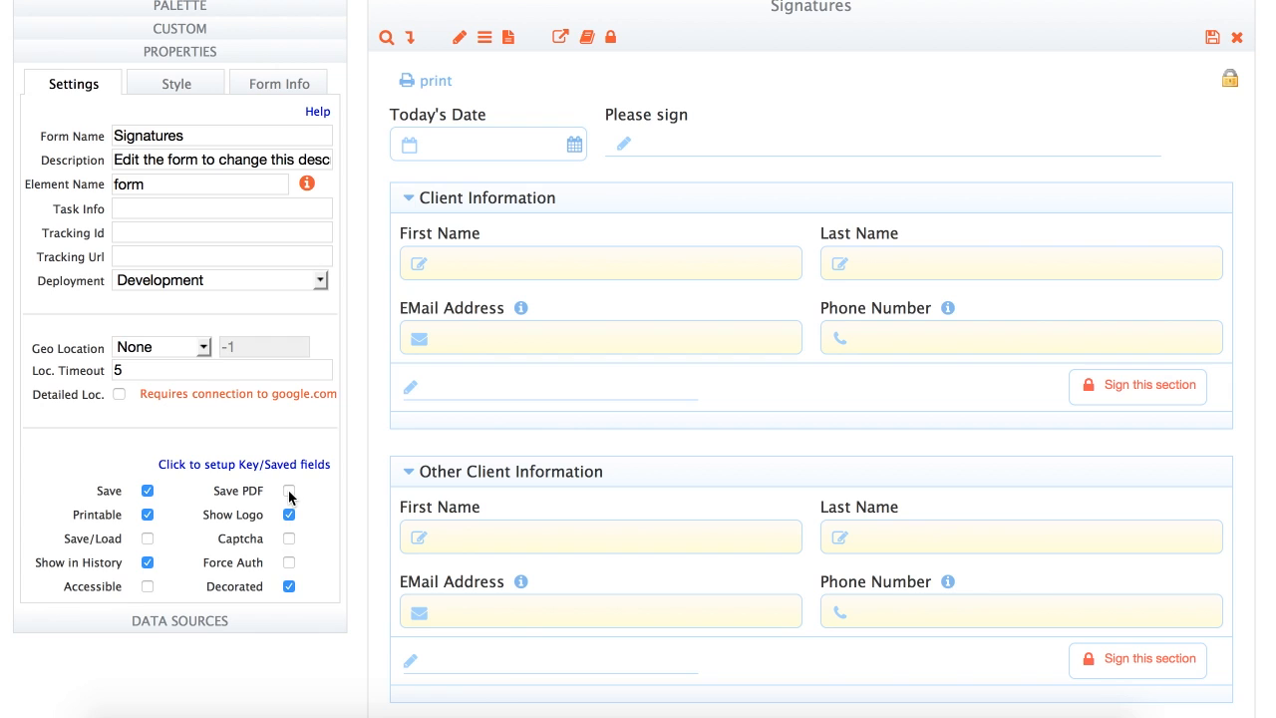
left_click(289, 491)
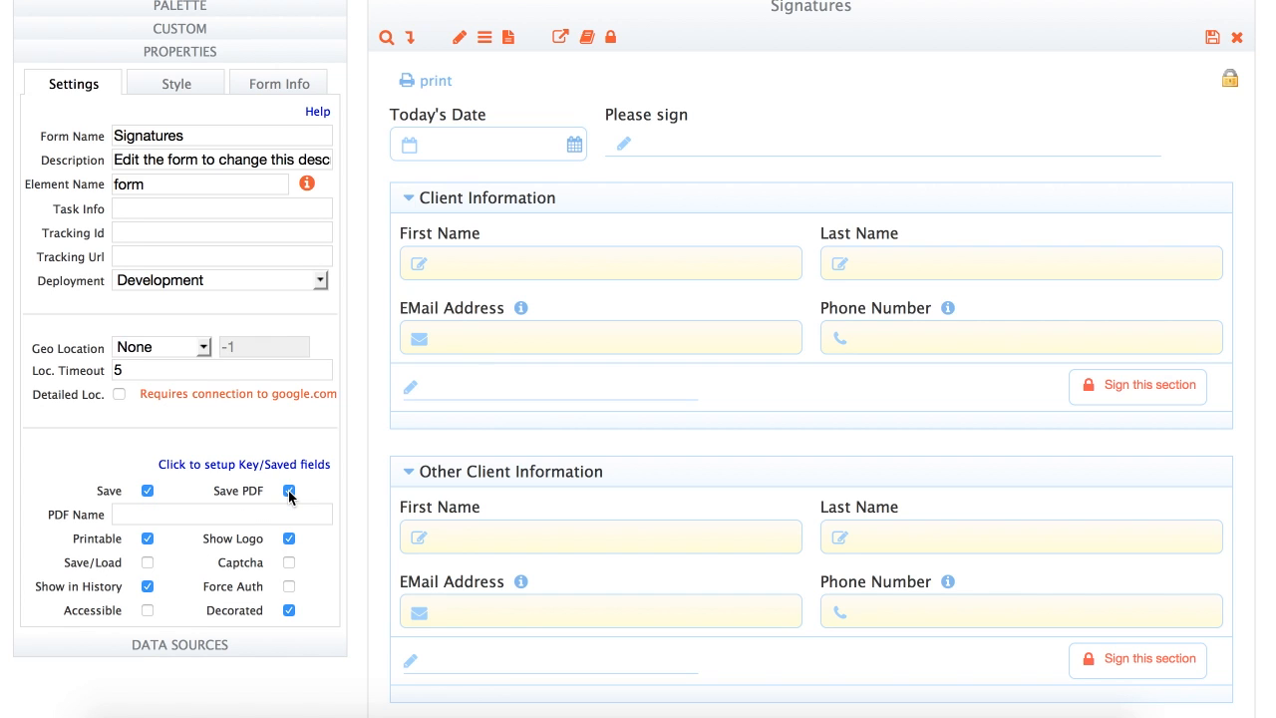
left_click(246, 518)
type("Signatures.pdf")
key("Tab")
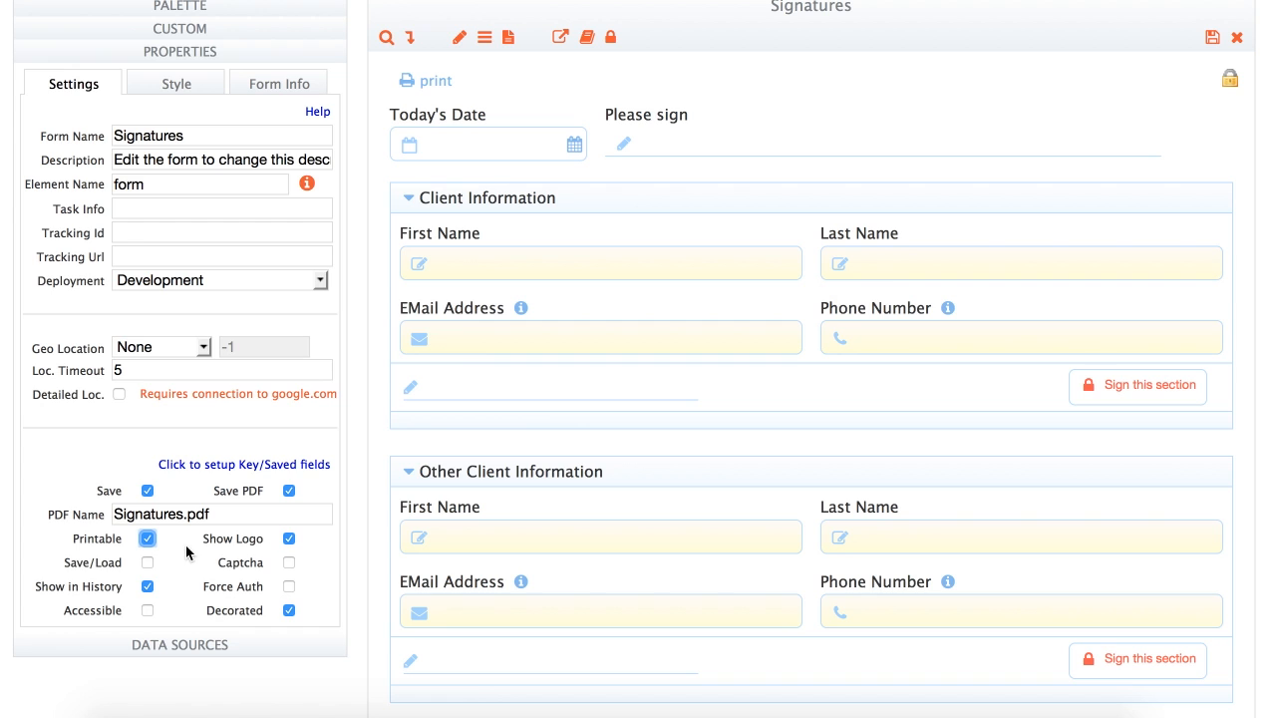
Keep the form printable and enable Save/Load and Captcha
left_click(147, 539)
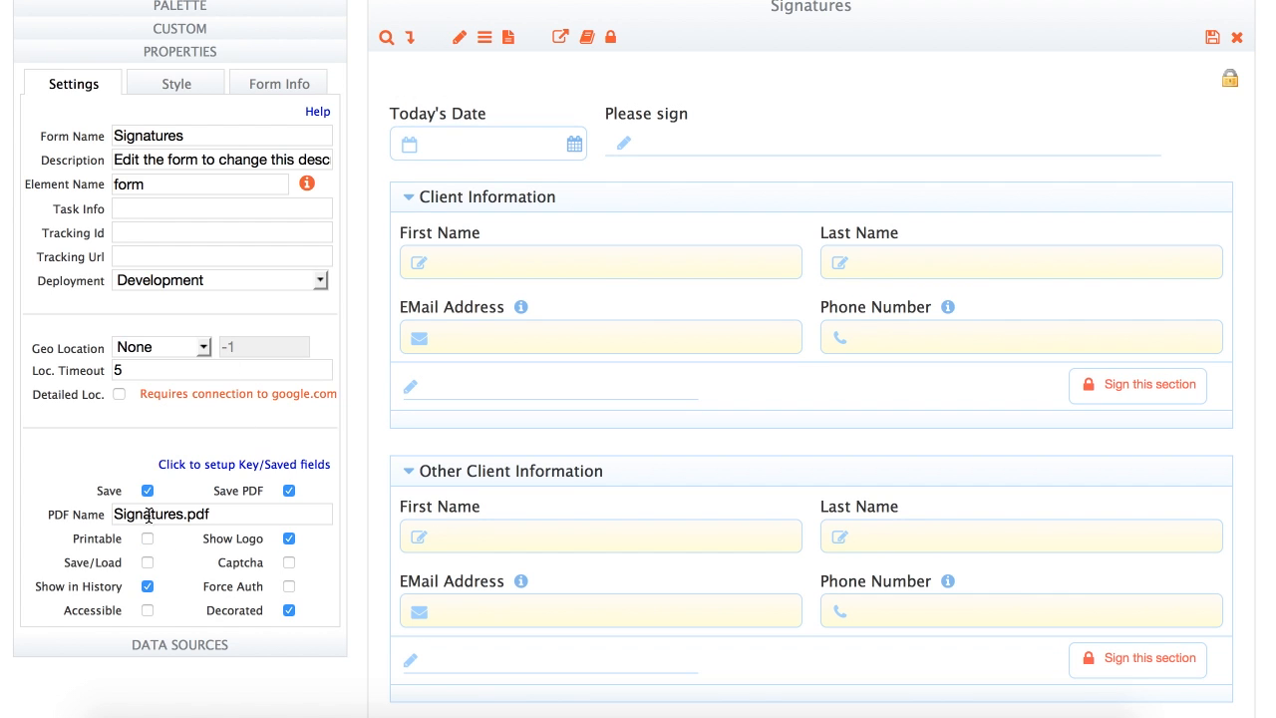
left_click(148, 539)
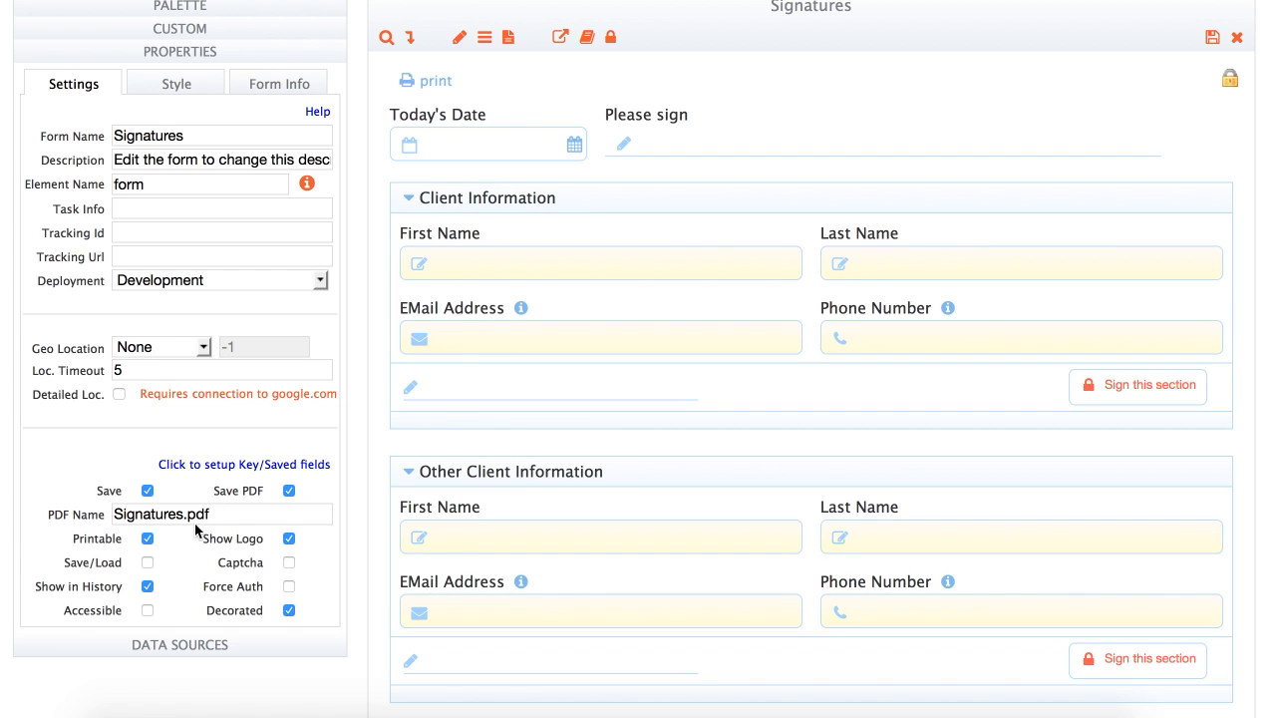
left_click(148, 563)
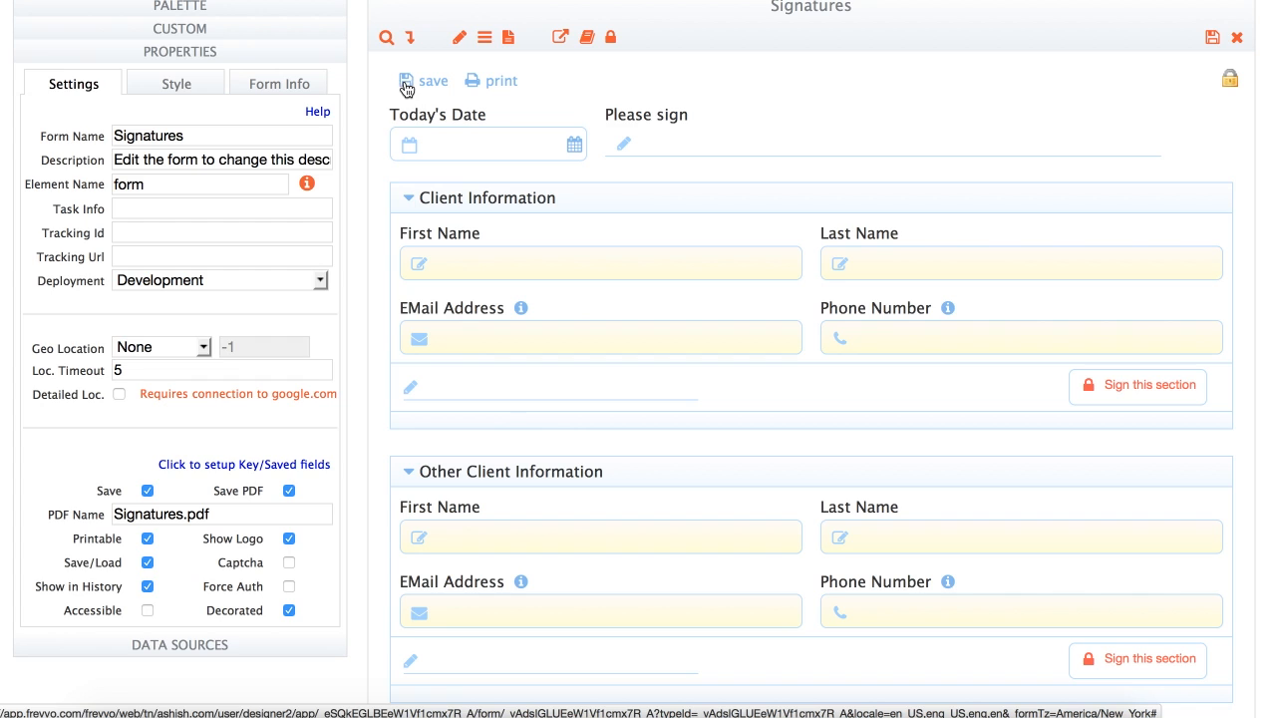
left_click(288, 563)
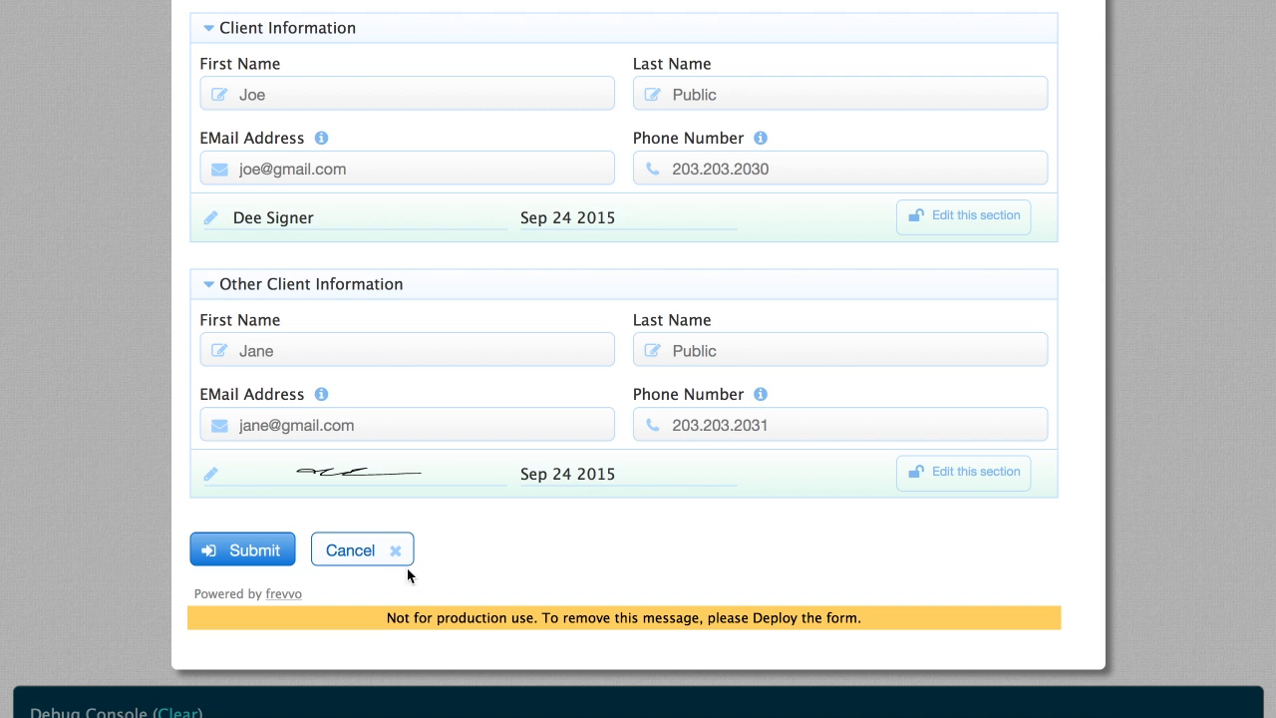
Submit the signed test form and enter the reCAPTCHA words in the STOP SPAM dialog to verify
left_click(258, 551)
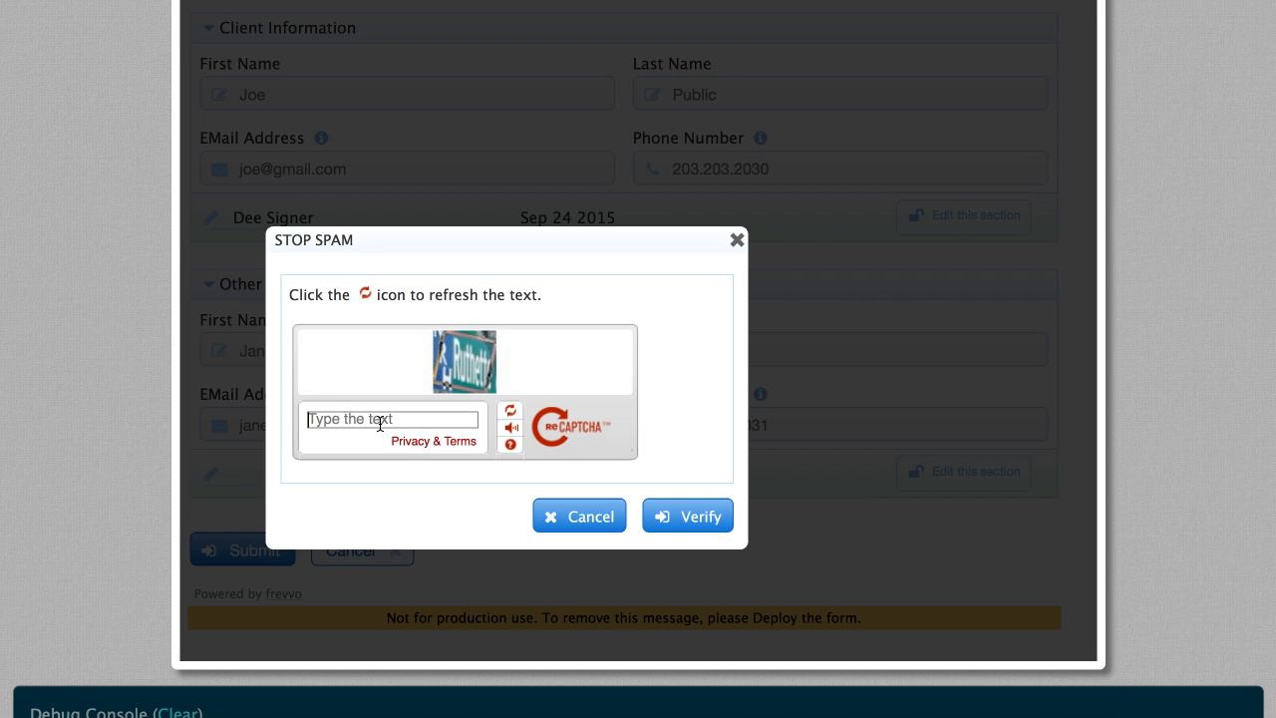
type("Ruthetts")
left_click(678, 522)
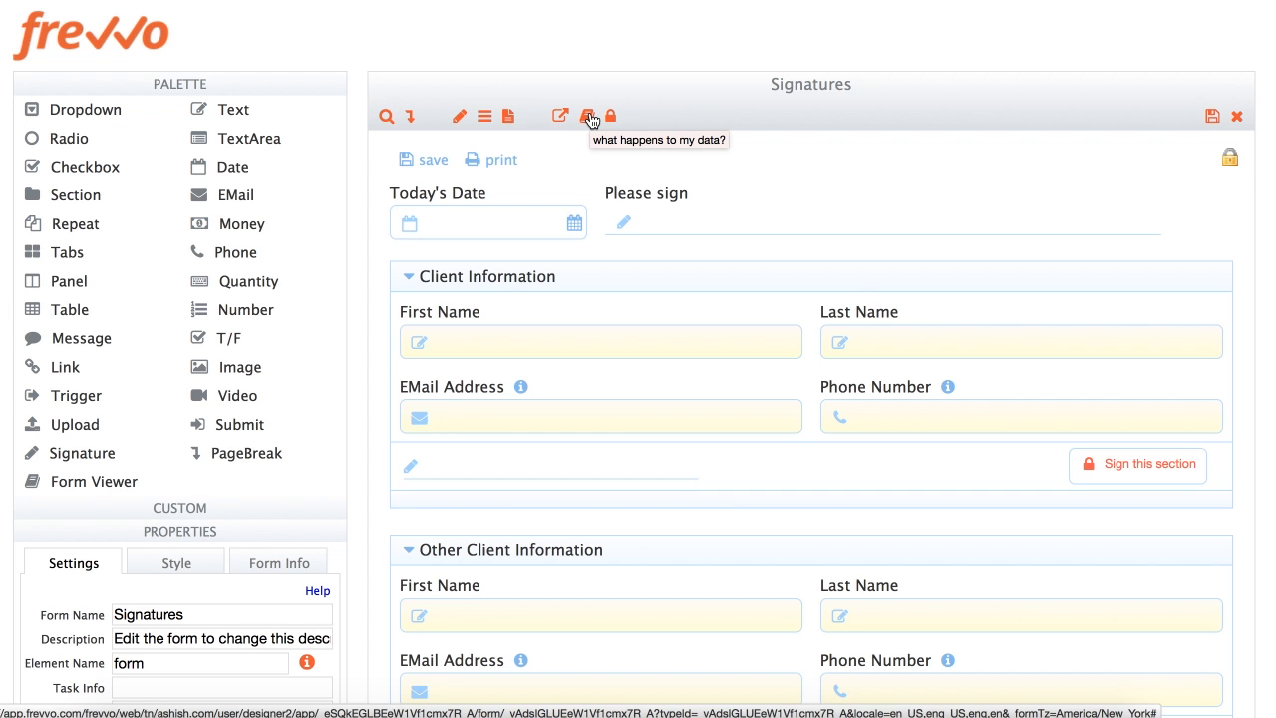
Set submitted data to be emailed to the EMailAddress field with a PDF snapshot attached
left_click(589, 118)
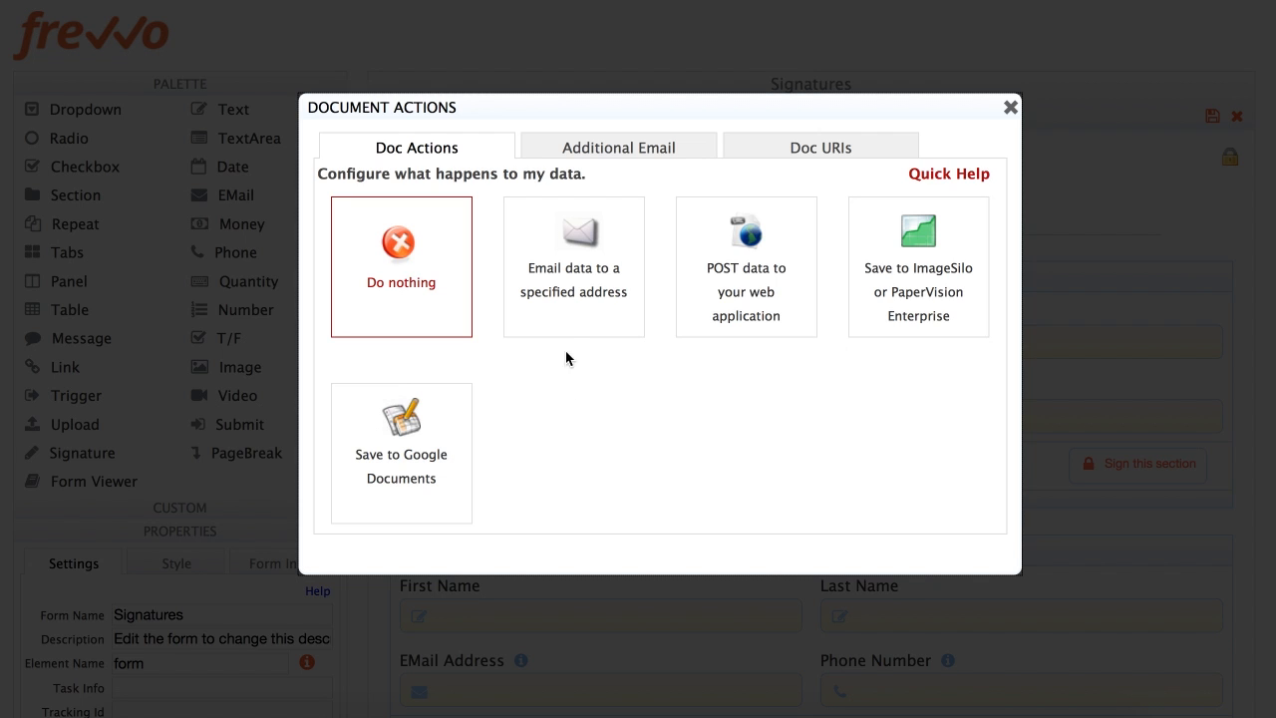
left_click(564, 290)
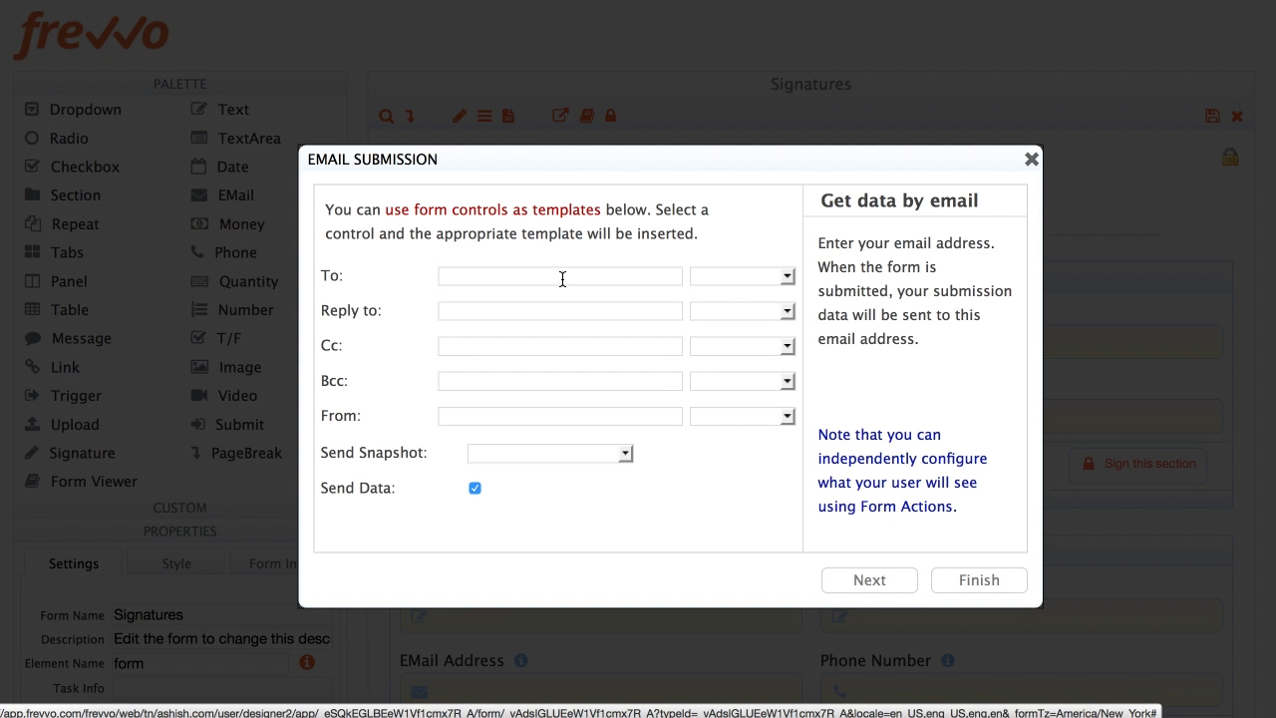
left_click(714, 276)
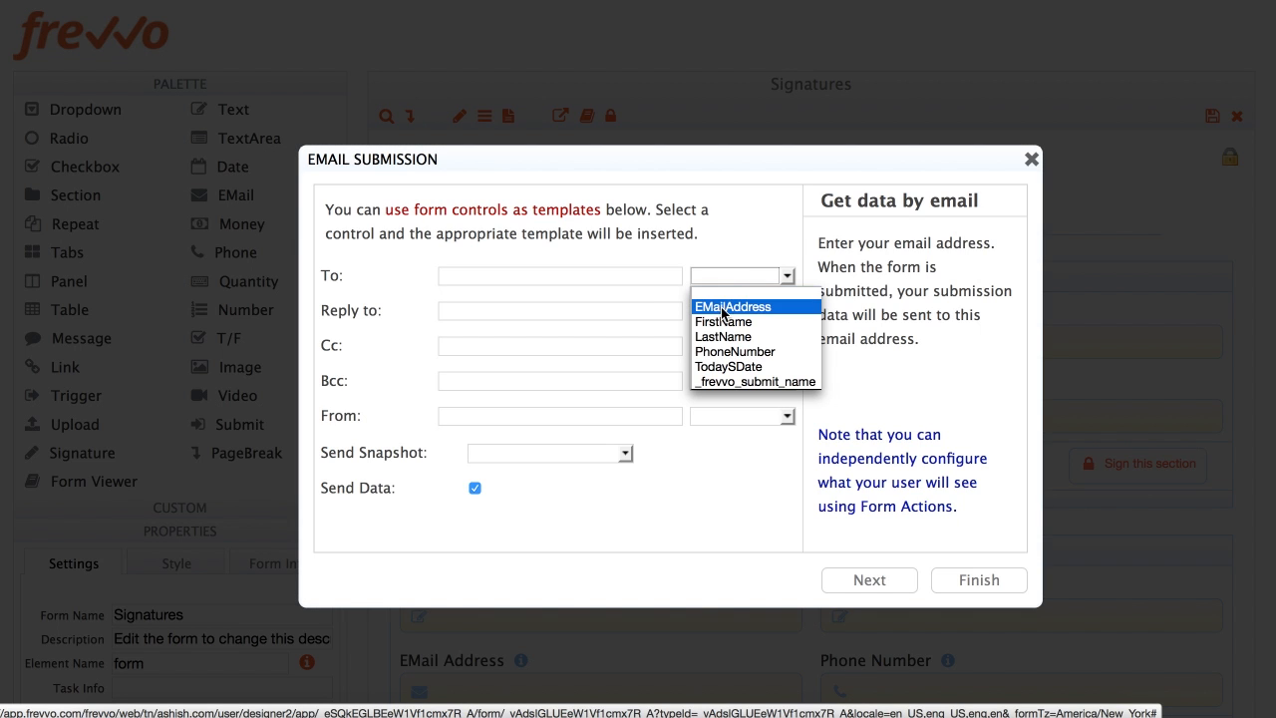
left_click(721, 307)
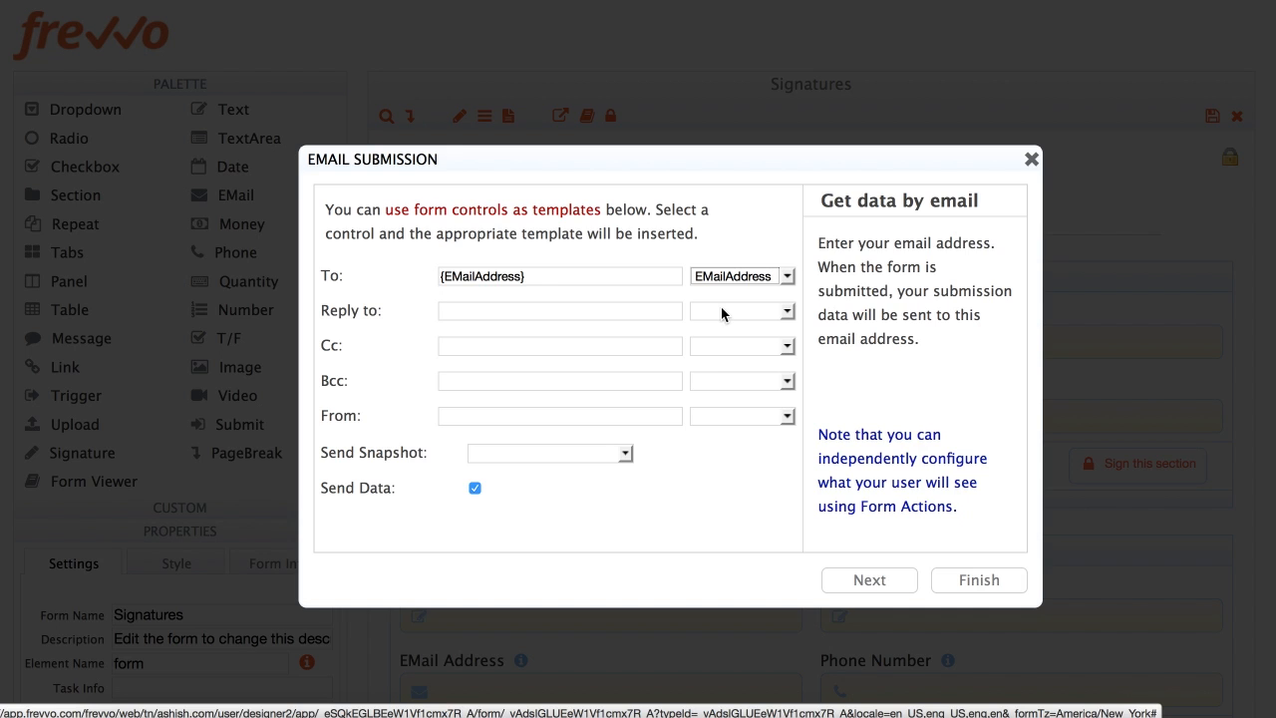
left_click(524, 454)
left_click(518, 482)
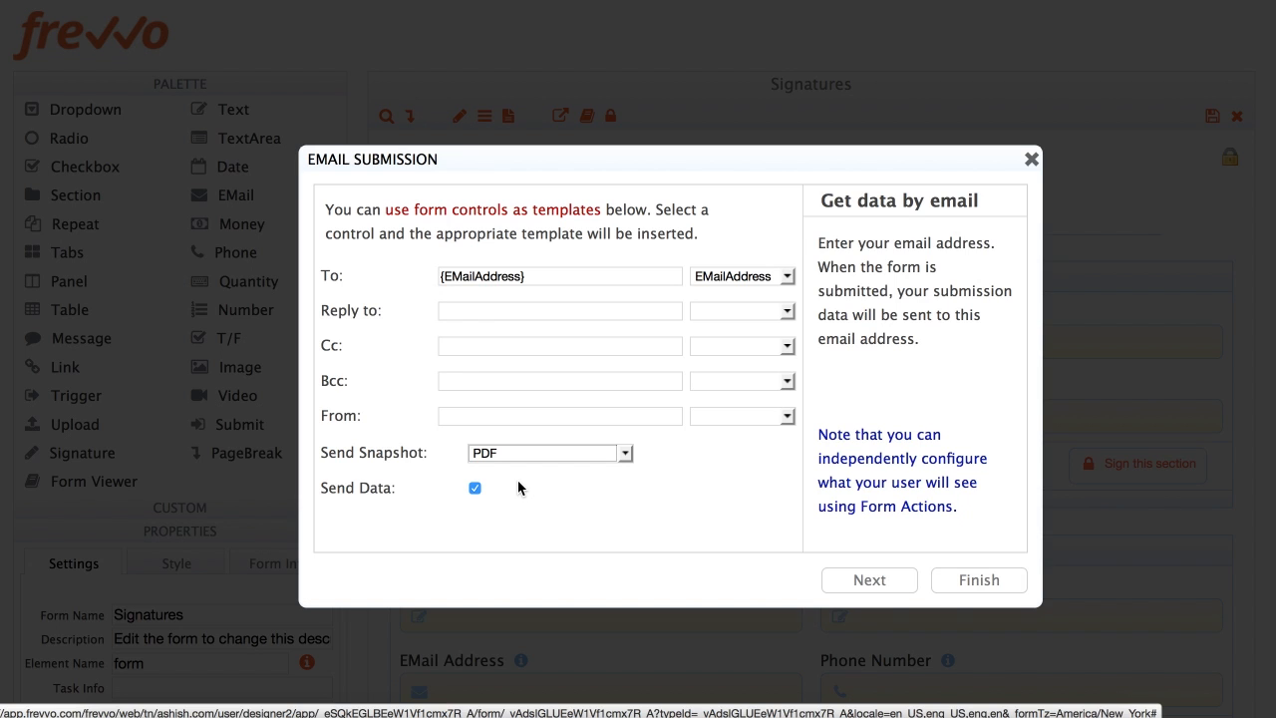
left_click(869, 581)
Change the email subject to 'Submission from {FirstName} {LastName}' and finish the wizard
left_click(617, 277)
key("BackSpace")
key("BackSpace")
key("BackSpace")
key("BackSpace")
key("BackSpace")
key("BackSpace")
key("BackSpace")
key("BackSpace")
key("BackSpace")
key("BackSpace")
key("BackSpace")
key("BackSpace")
key("BackSpace")
key("BackSpace")
key("BackSpace")
key("BackSpace")
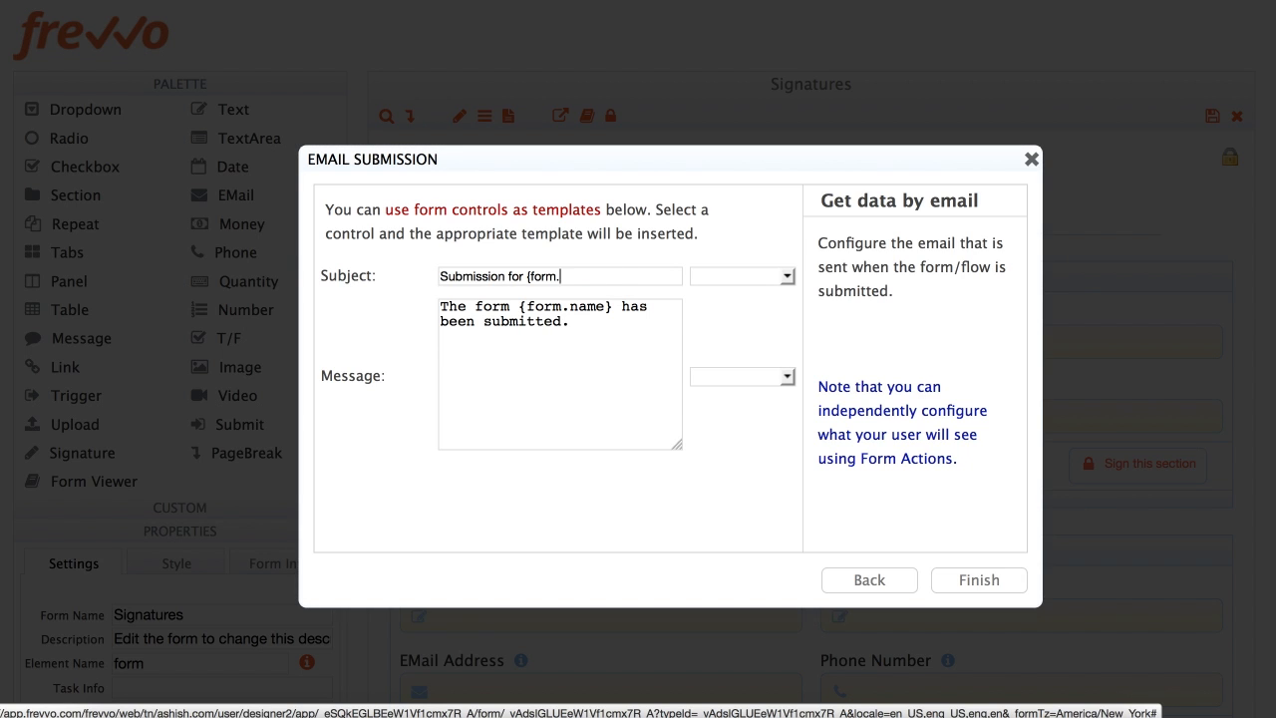
type("from")
left_click(739, 276)
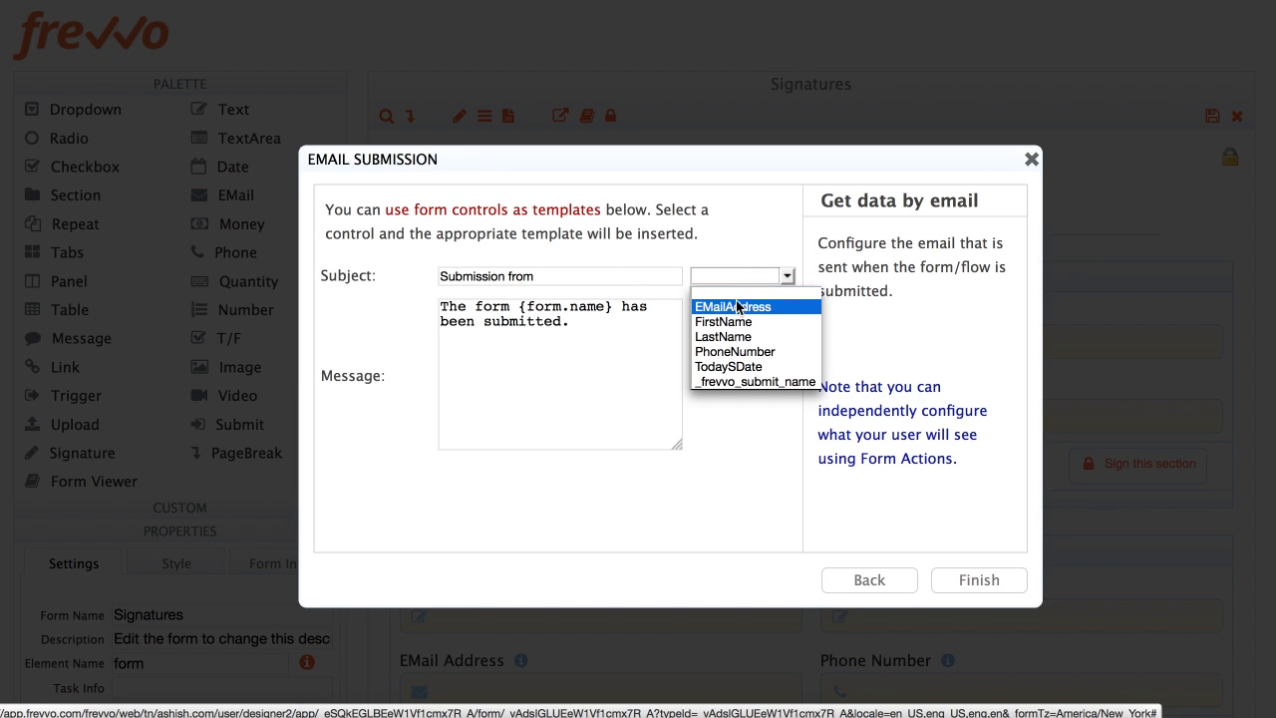
left_click(721, 319)
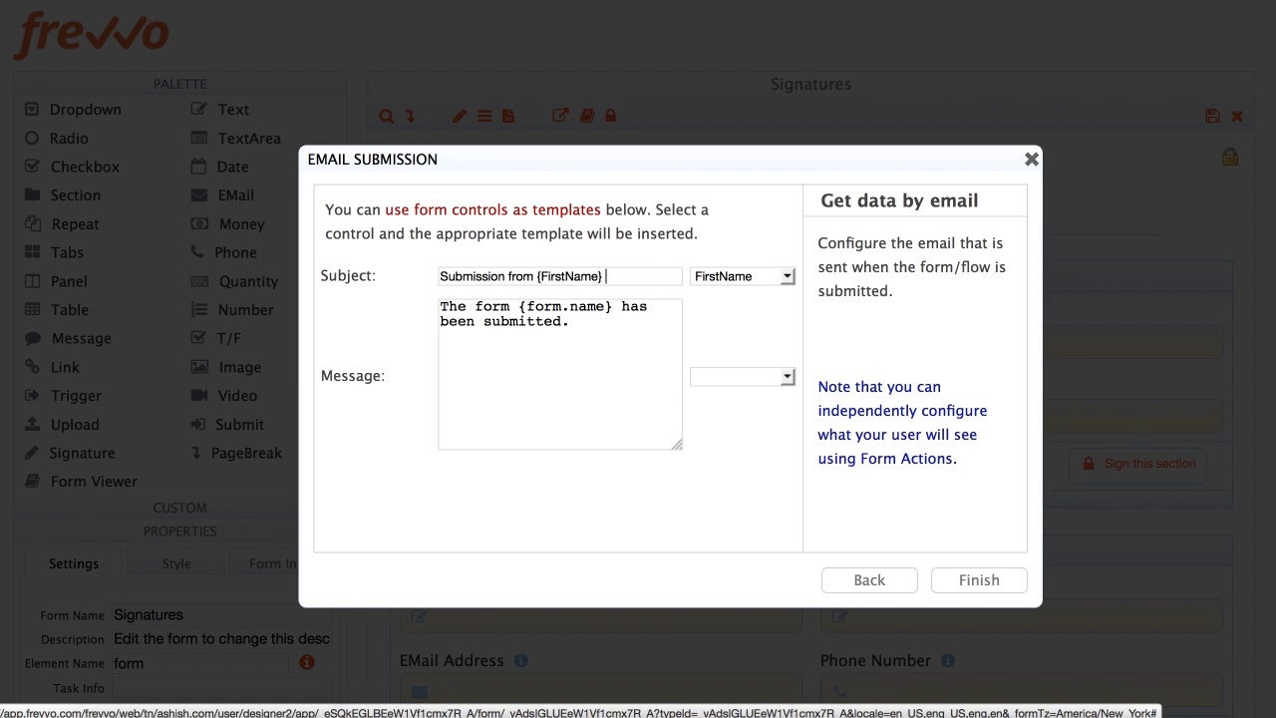
left_click(738, 277)
left_click(731, 337)
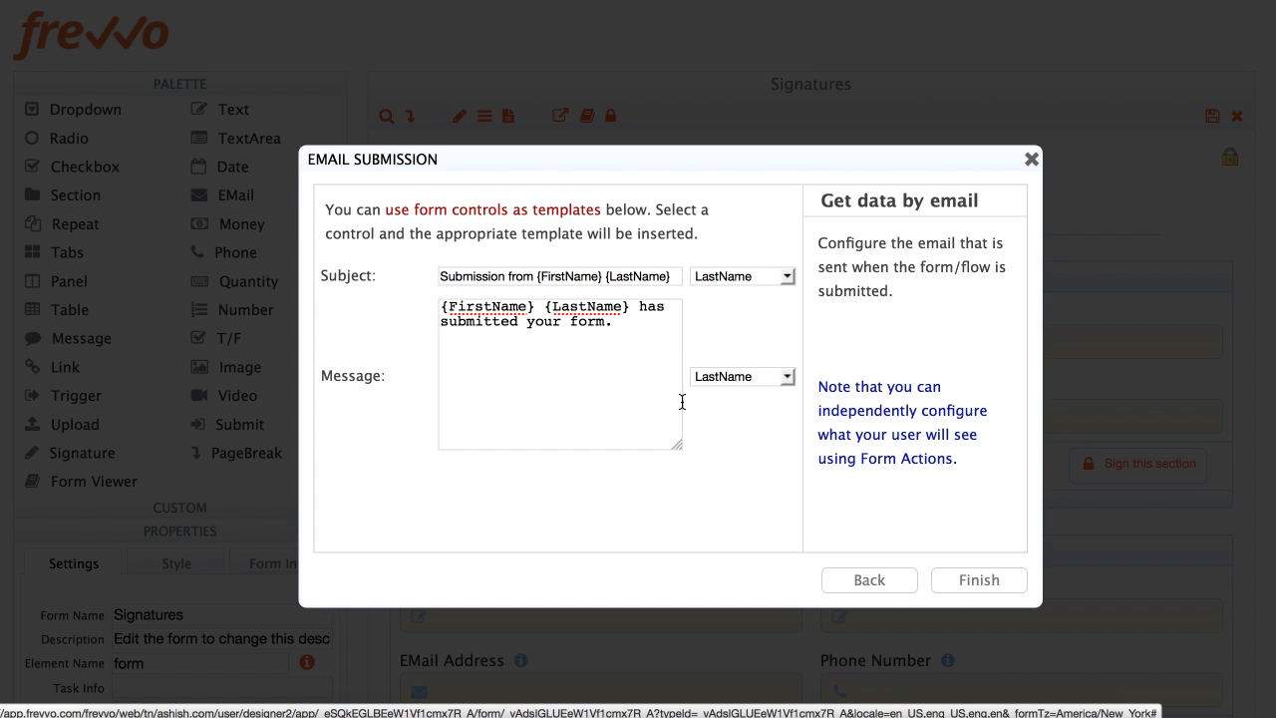
left_click(974, 582)
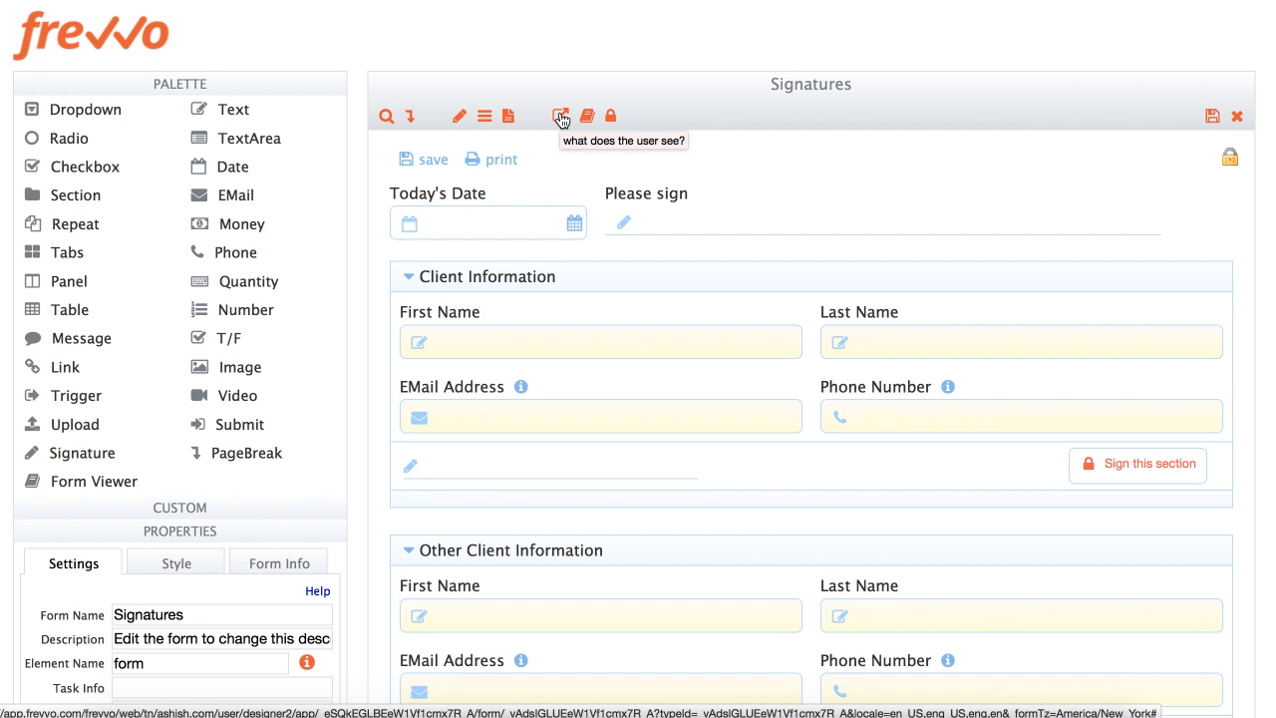
Bring up the 'what does the user see?' settings and view the Error Actions options
left_click(561, 119)
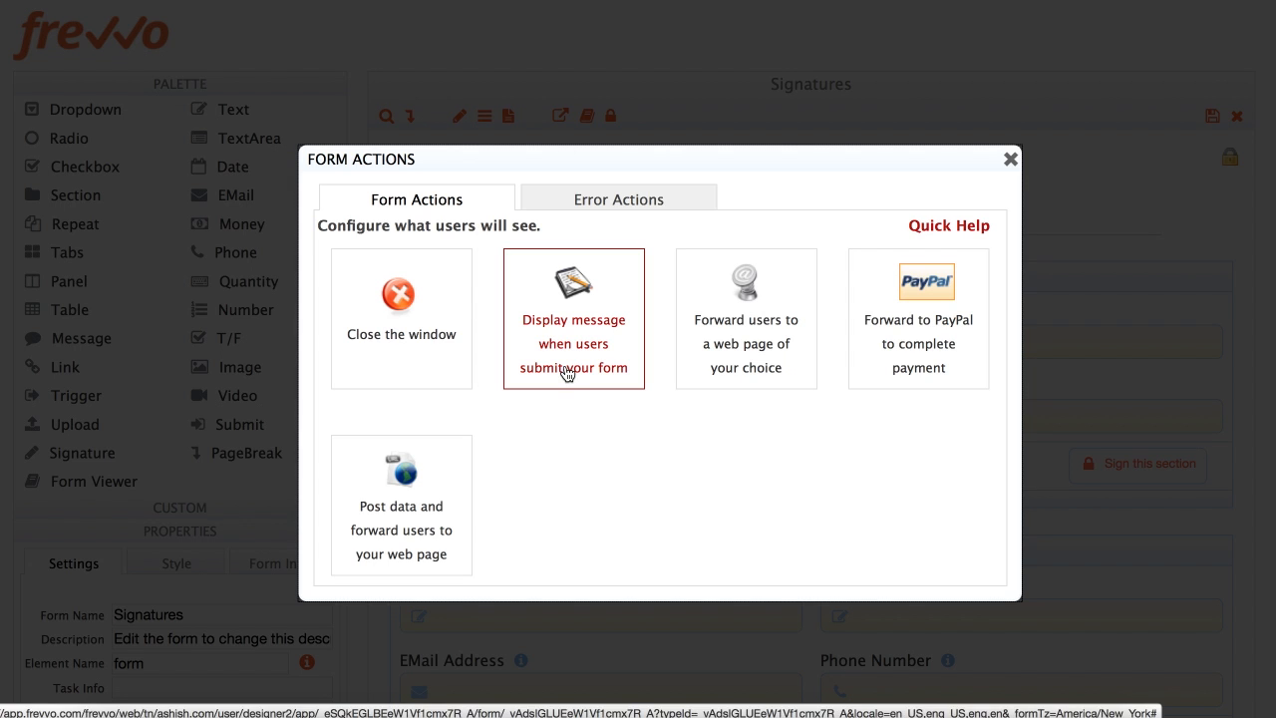
left_click(619, 203)
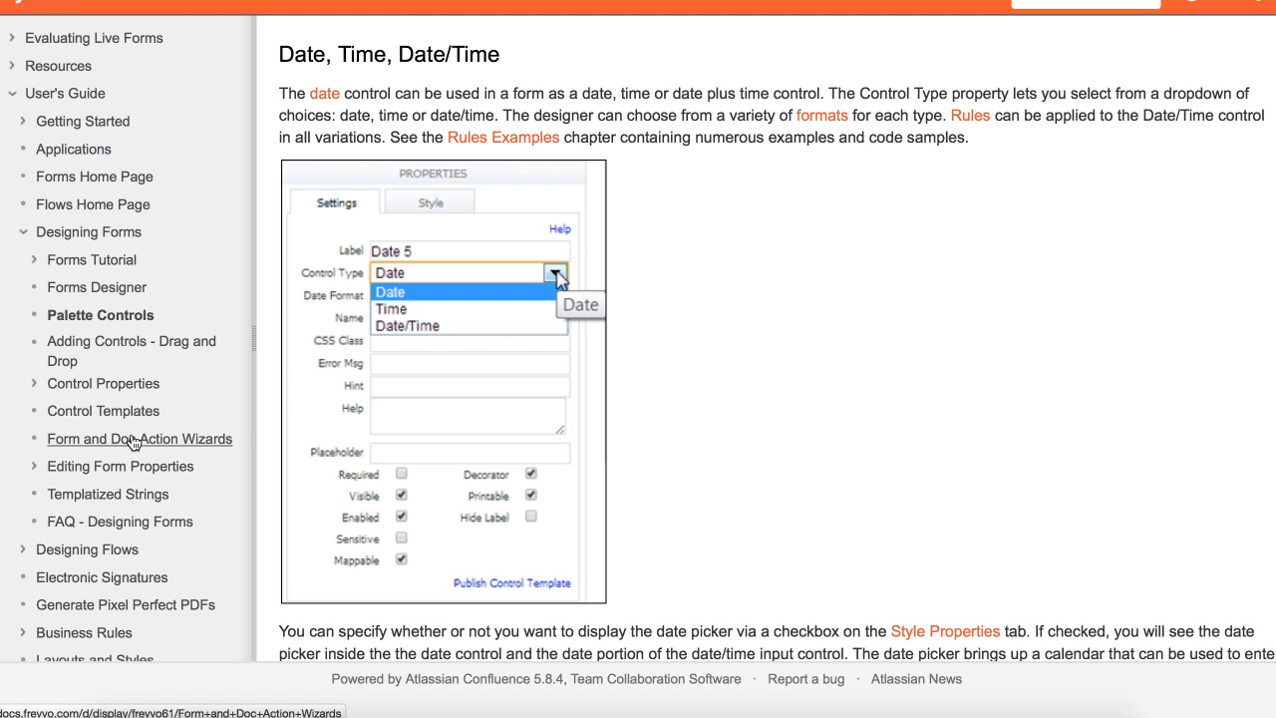
Open the Form and Doc Action Wizards page under Designing Forms and scroll into it
left_click(134, 443)
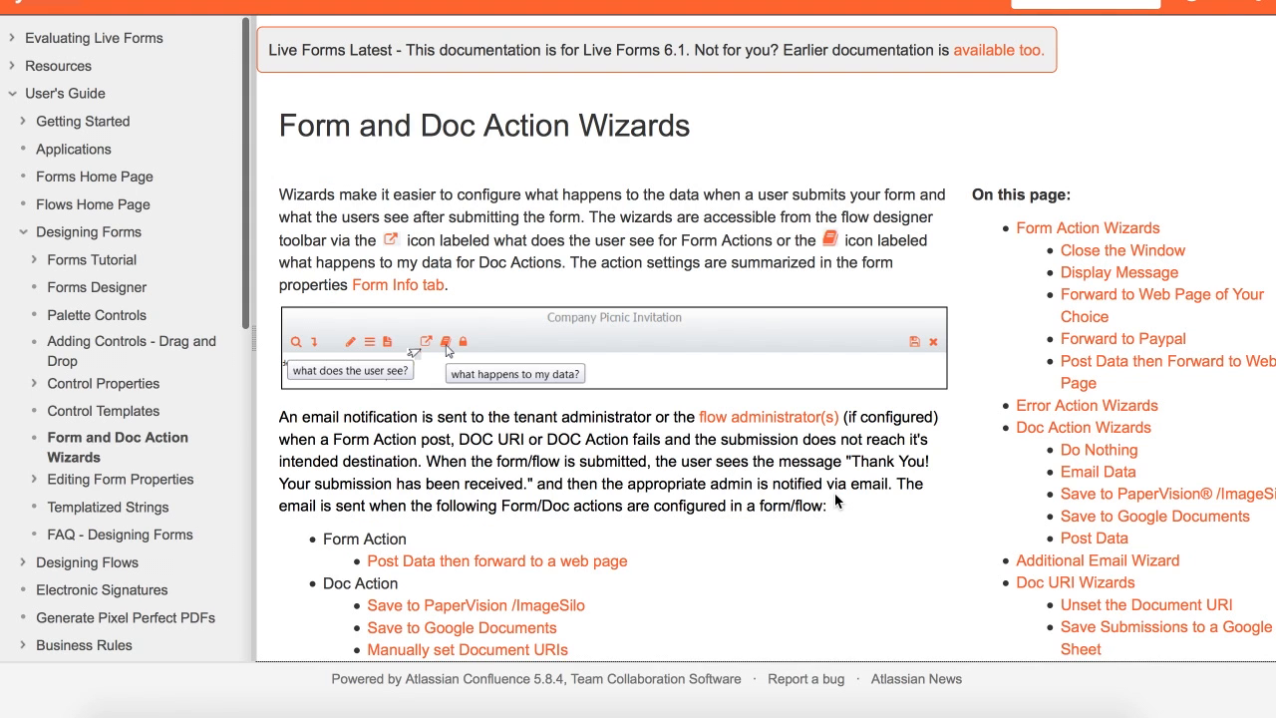
scroll(834, 492, "down", 1)
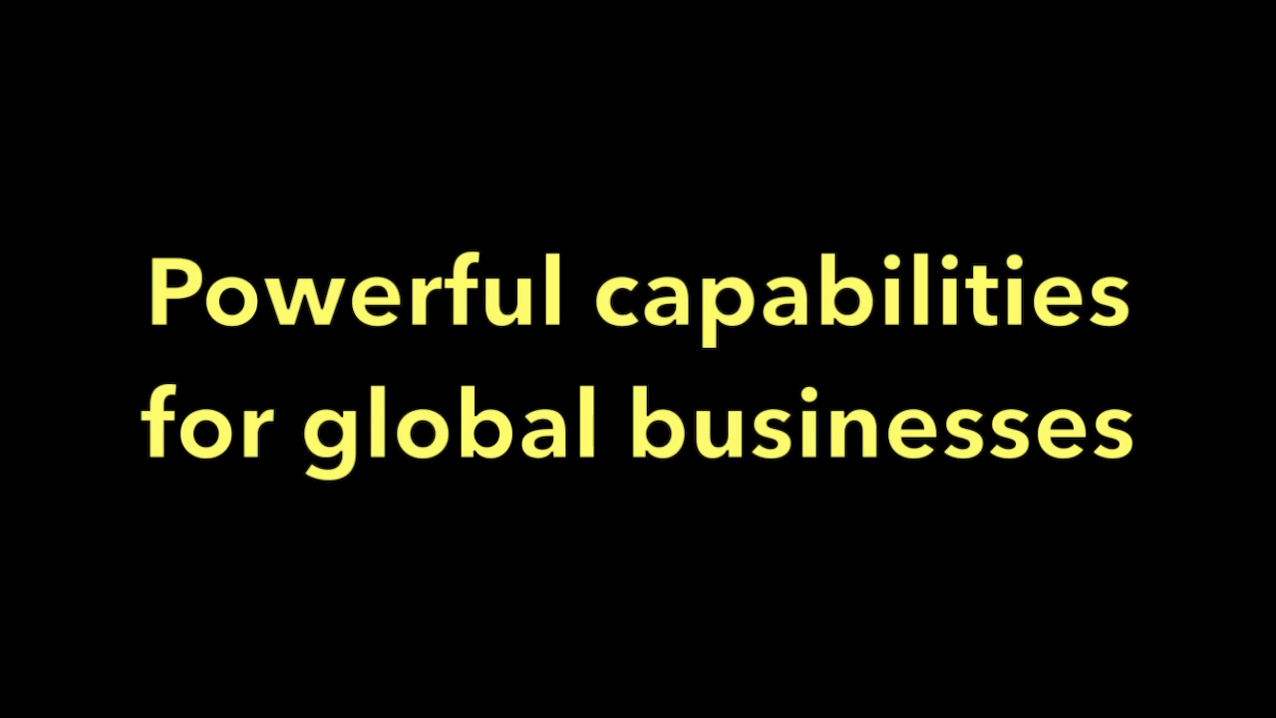